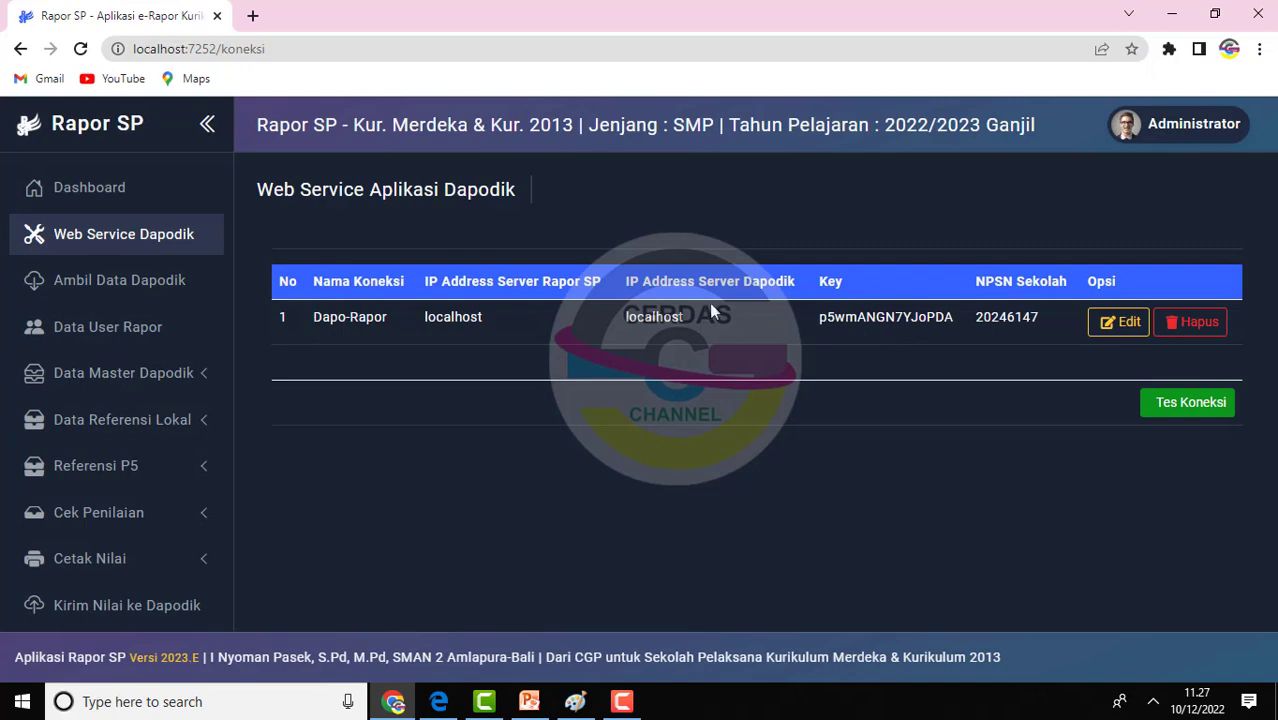
# Open the Ambil Data Dapodik page and examine the data types and their local data
pyautogui.click(157, 305)
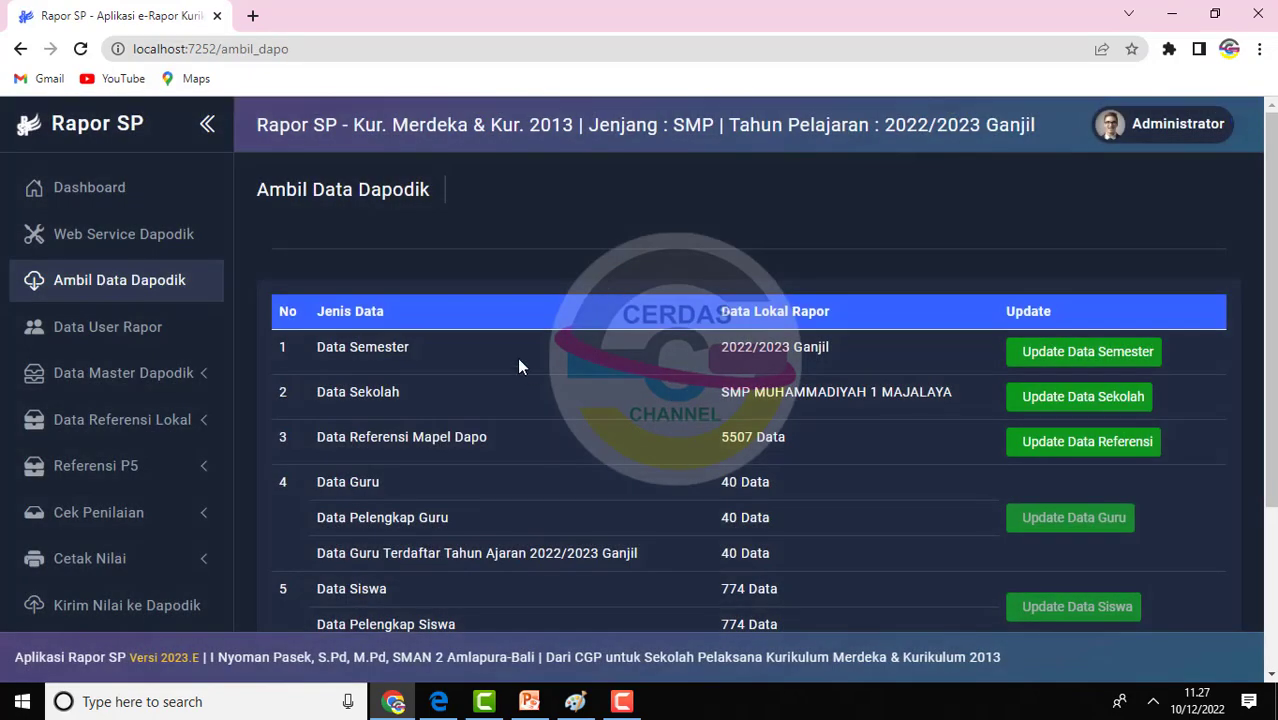
pyautogui.scroll(-2, 517, 357)
pyautogui.scroll(2, 456, 246)
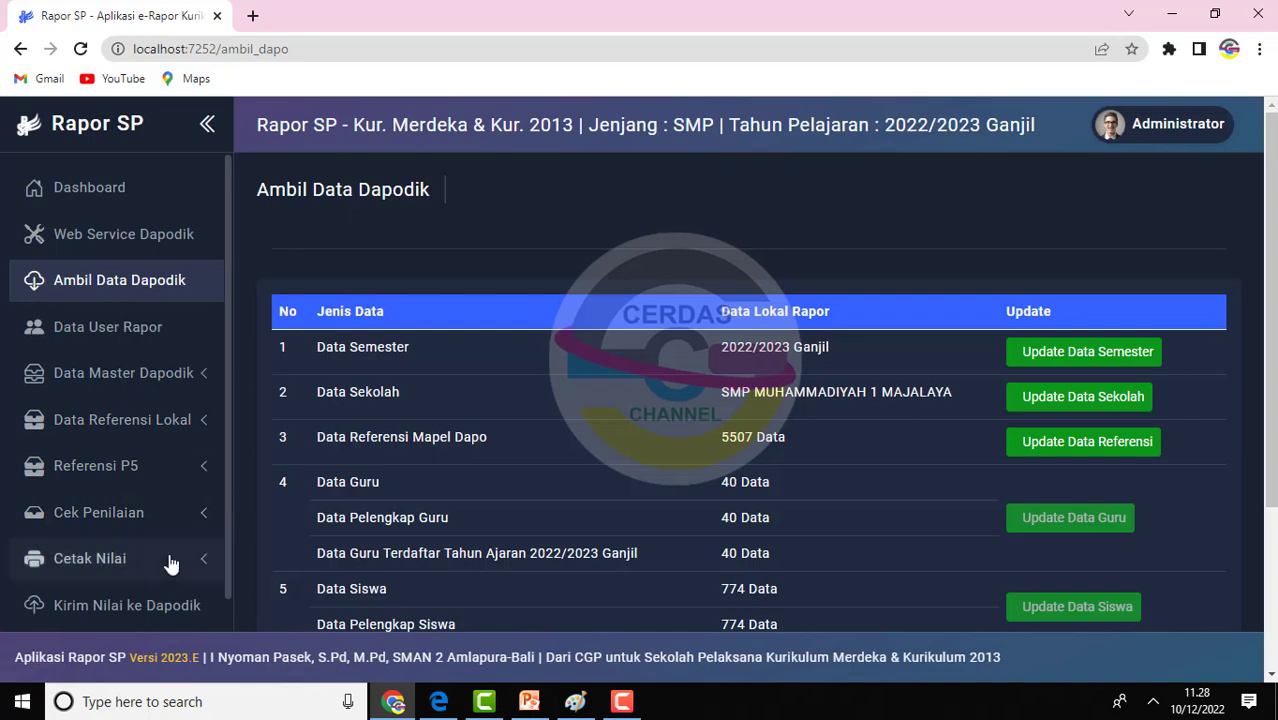
# Open the Data User Rapor page, view the user types offered in the add-user form and close it
pyautogui.click(168, 334)
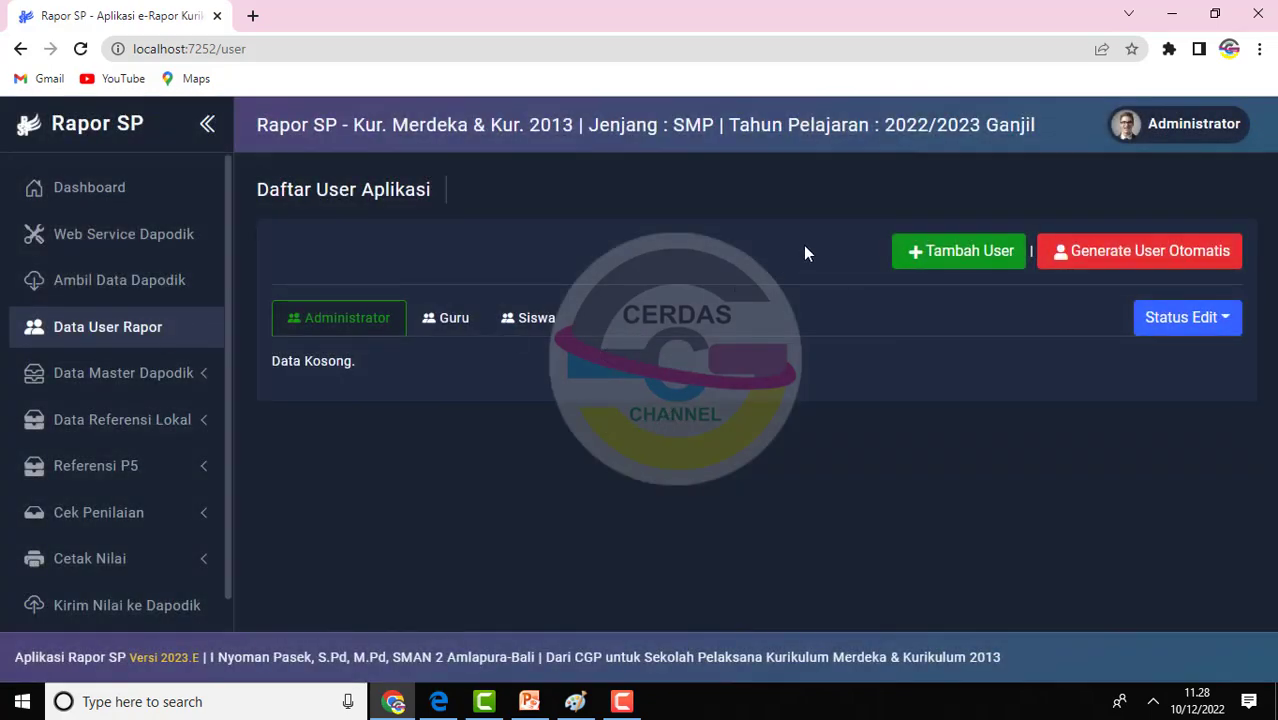
pyautogui.click(953, 259)
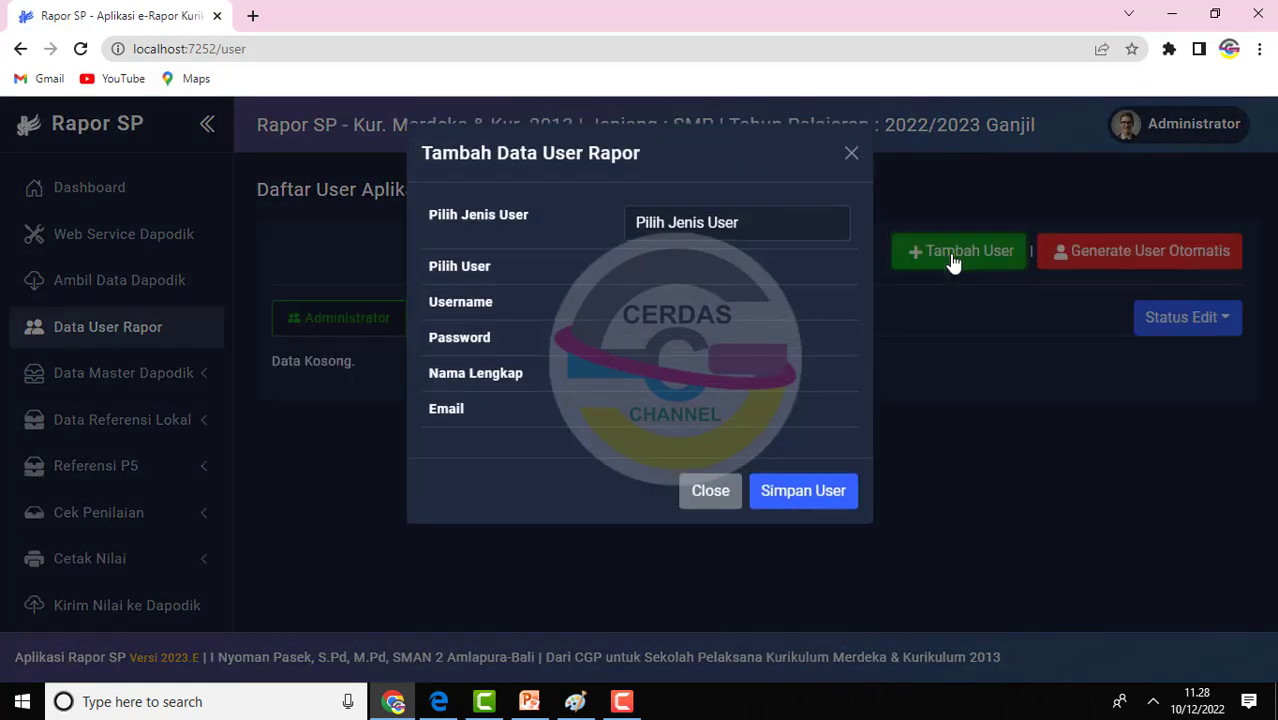
pyautogui.click(694, 235)
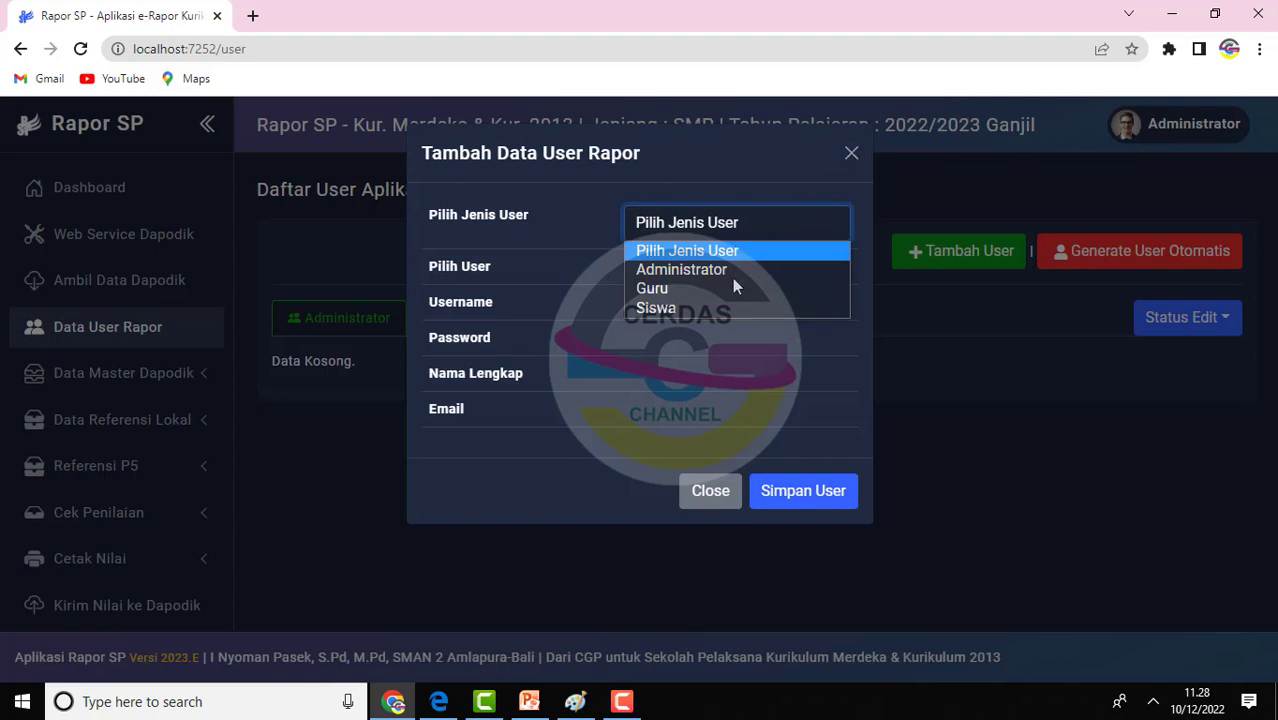
pyautogui.click(850, 153)
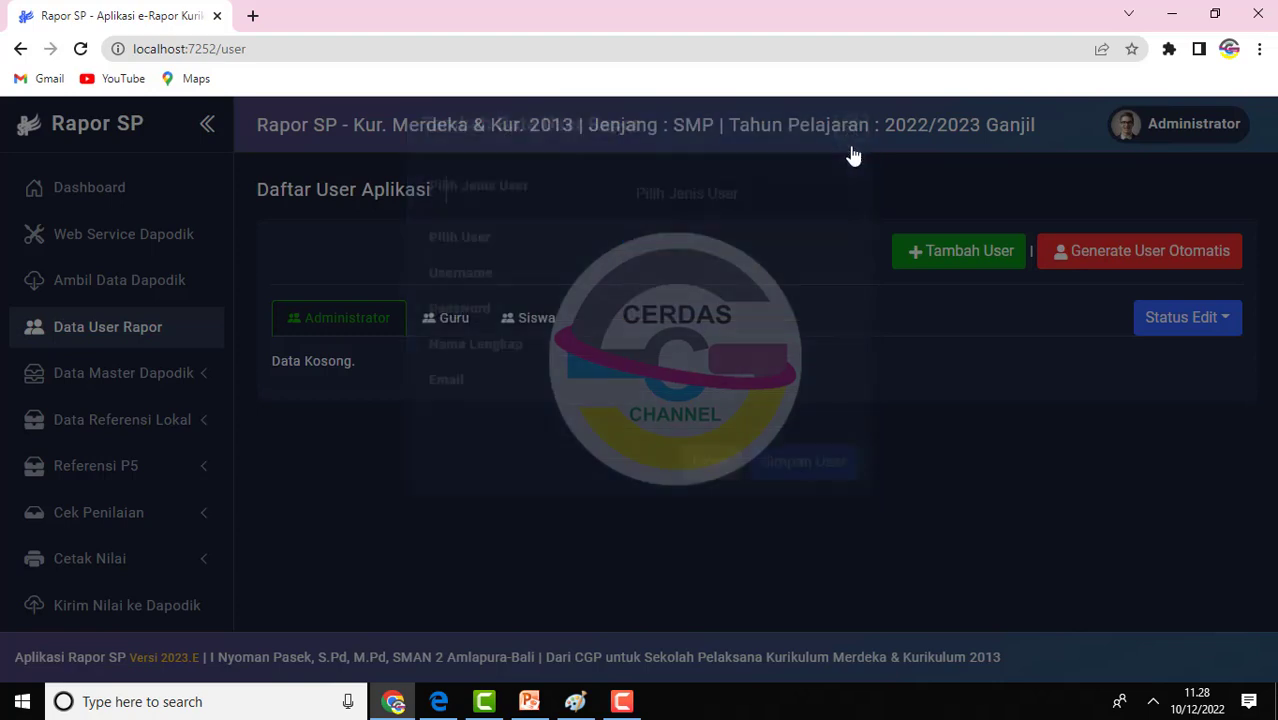
# Show the Guru user list and generate all user accounts automatically
pyautogui.click(453, 335)
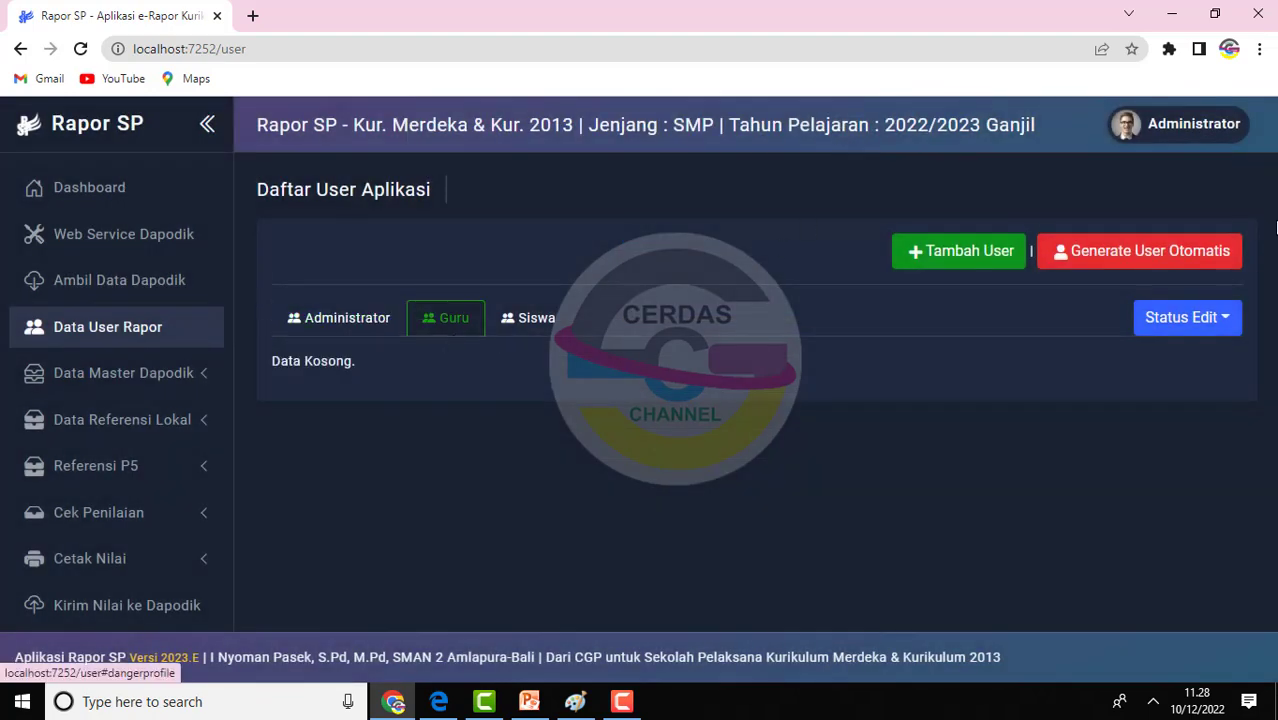
pyautogui.click(1110, 246)
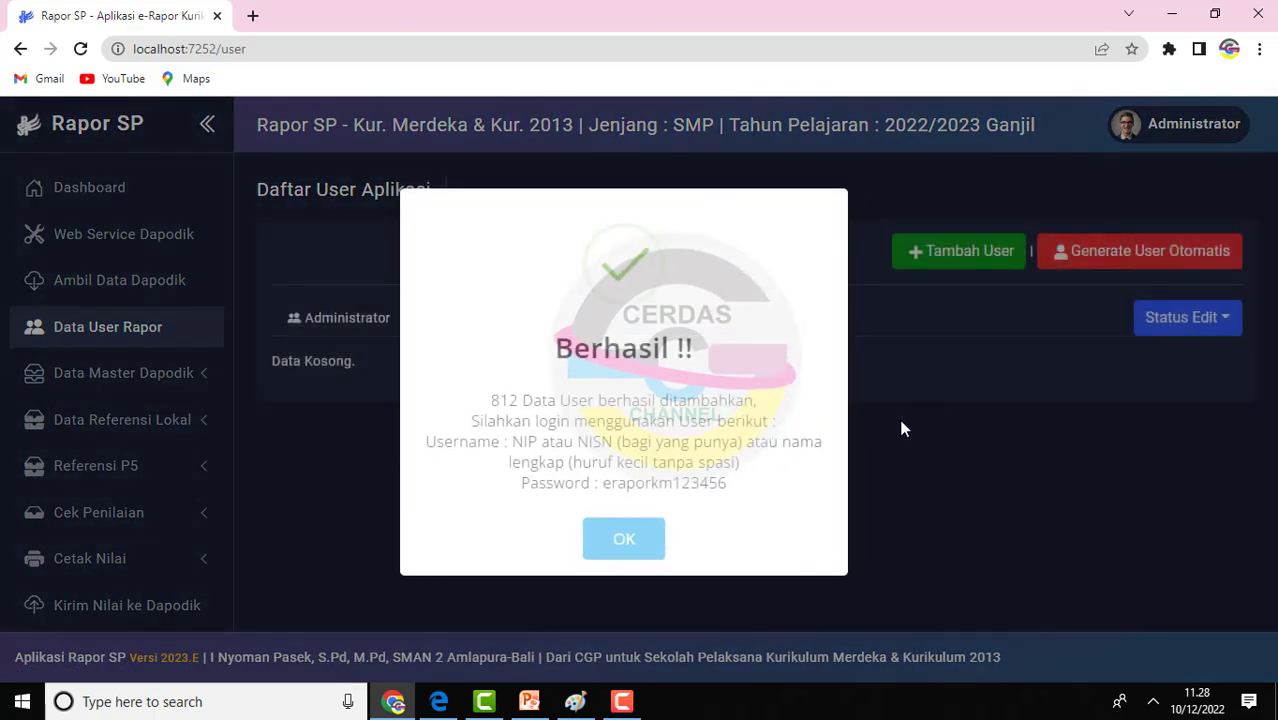
# Copy the default account password from the success message into a new Notepad document and dismiss the message
pyautogui.moveTo(603, 481); pyautogui.dragTo(736, 485)
pyautogui.hotkey('ctrl', 'c')
pyautogui.click(264, 712)
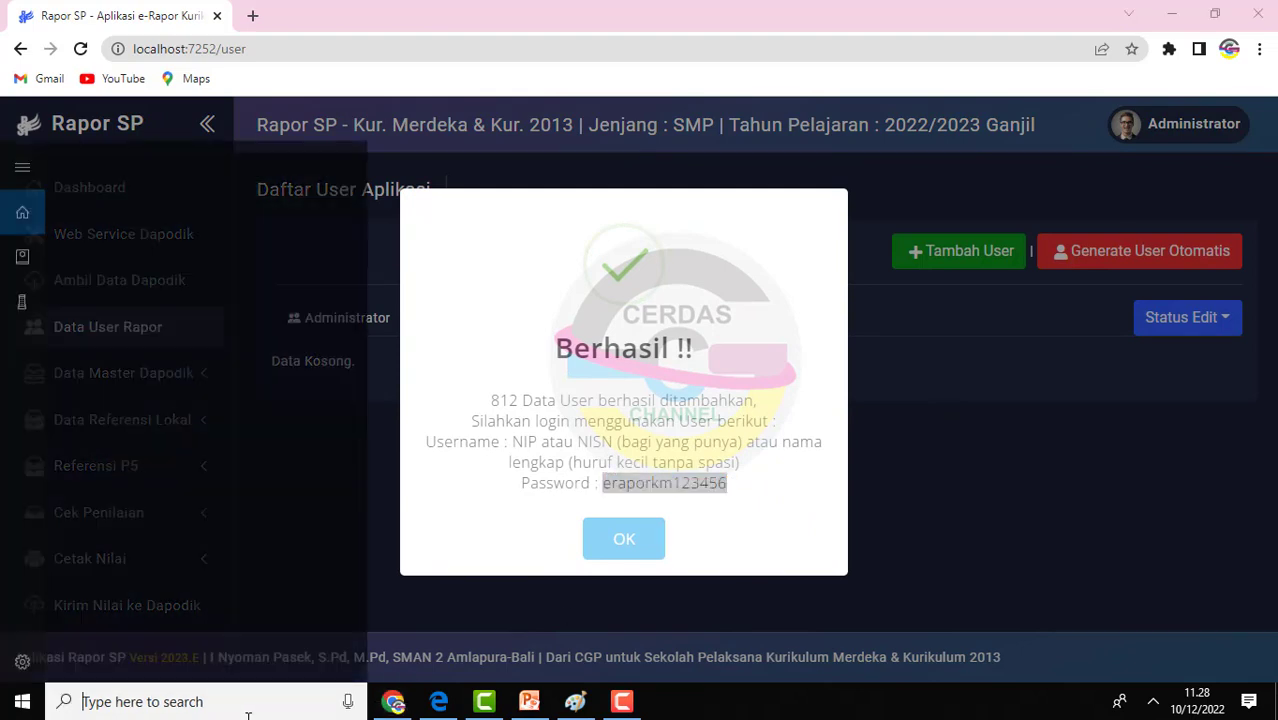
pyautogui.write('no')
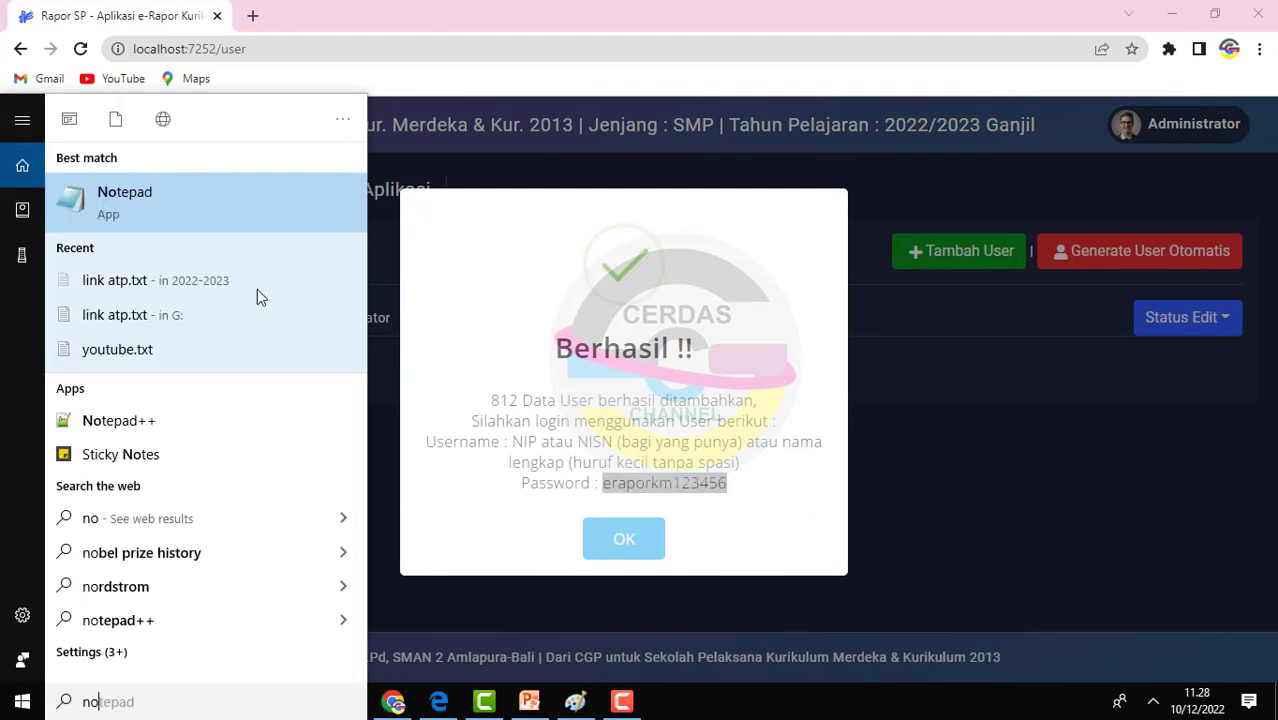
pyautogui.click(245, 216)
pyautogui.hotkey('ctrl', 'v')
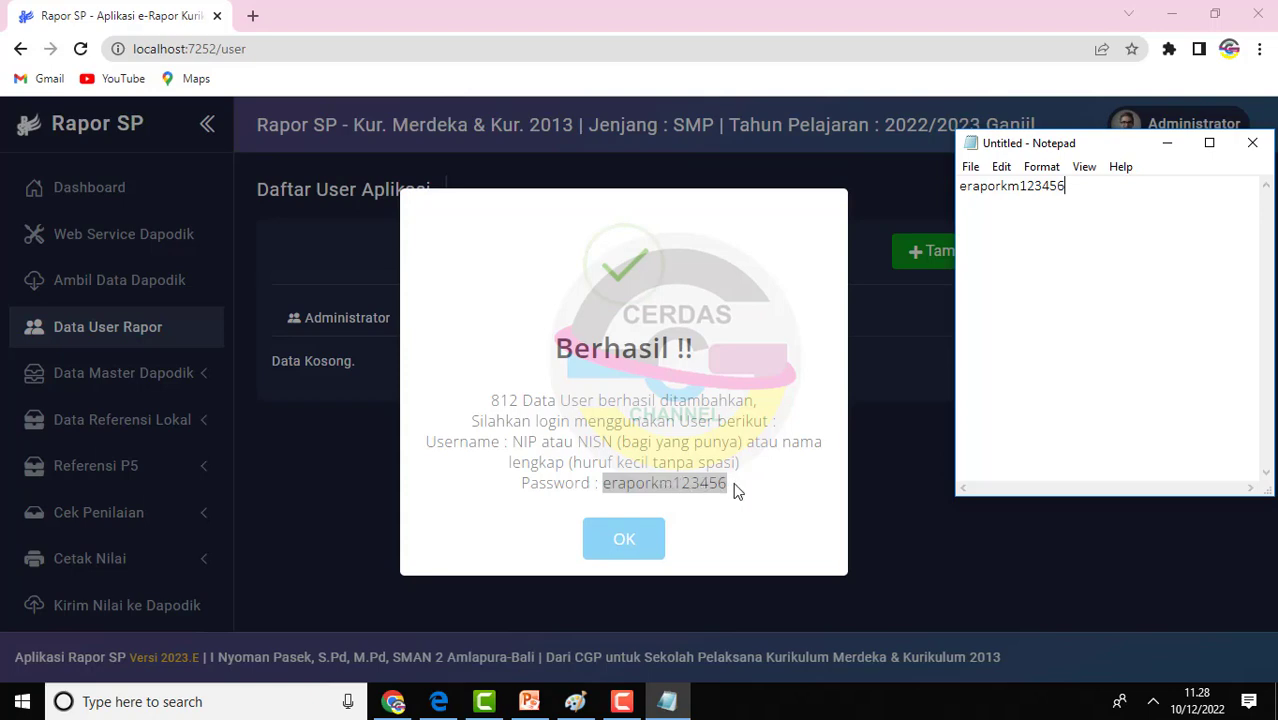
pyautogui.click(660, 538)
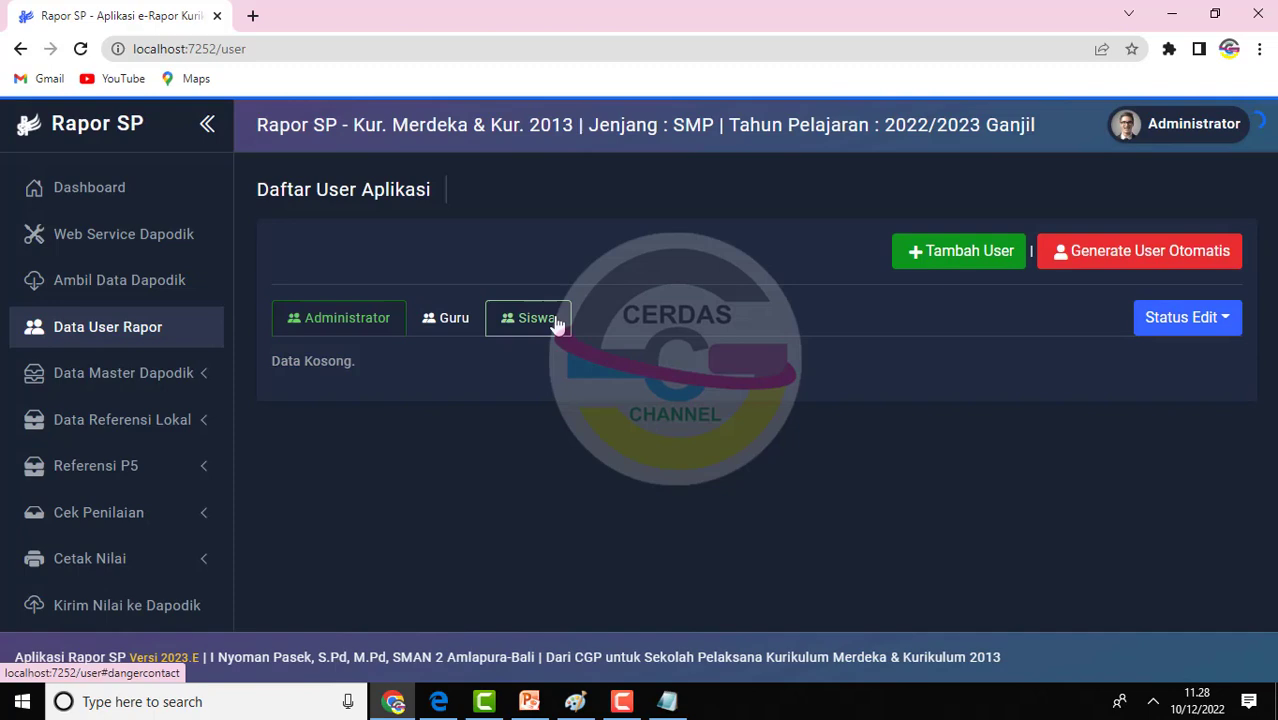
# View the Siswa users, export the Guru user list to Excel and open the file, dismissing the Office activation wizard
pyautogui.click(555, 320)
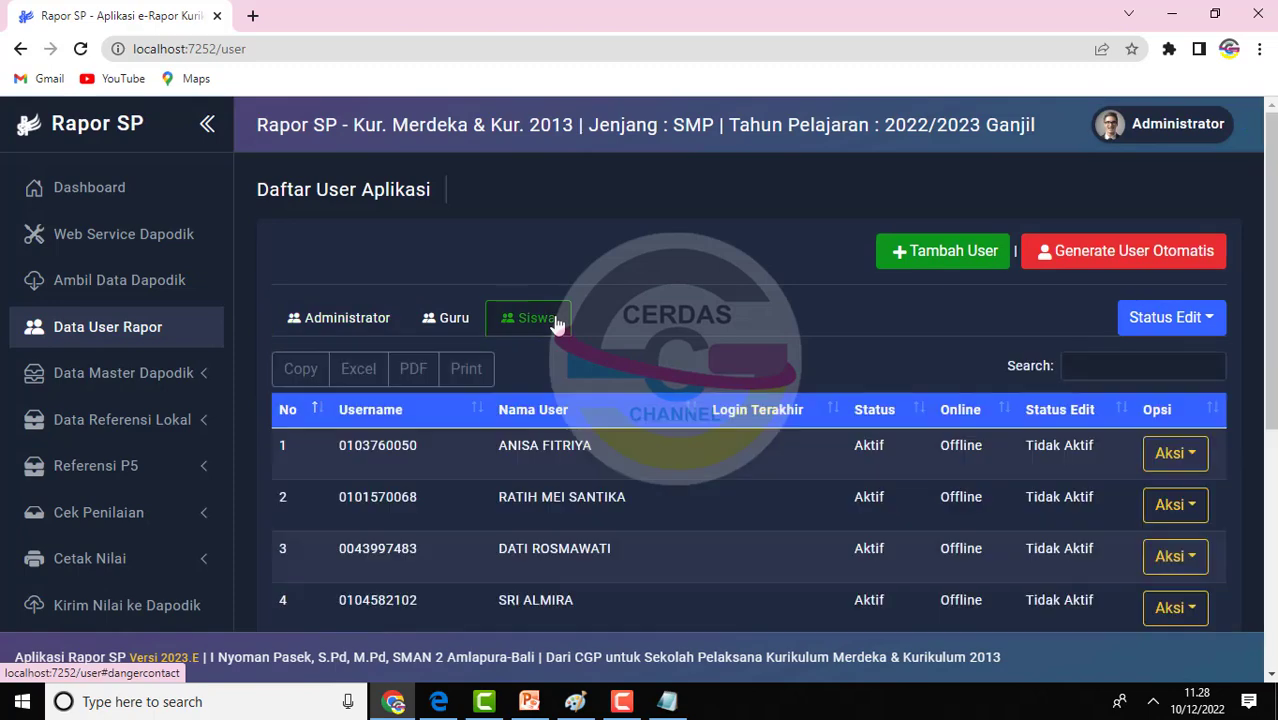
pyautogui.click(428, 330)
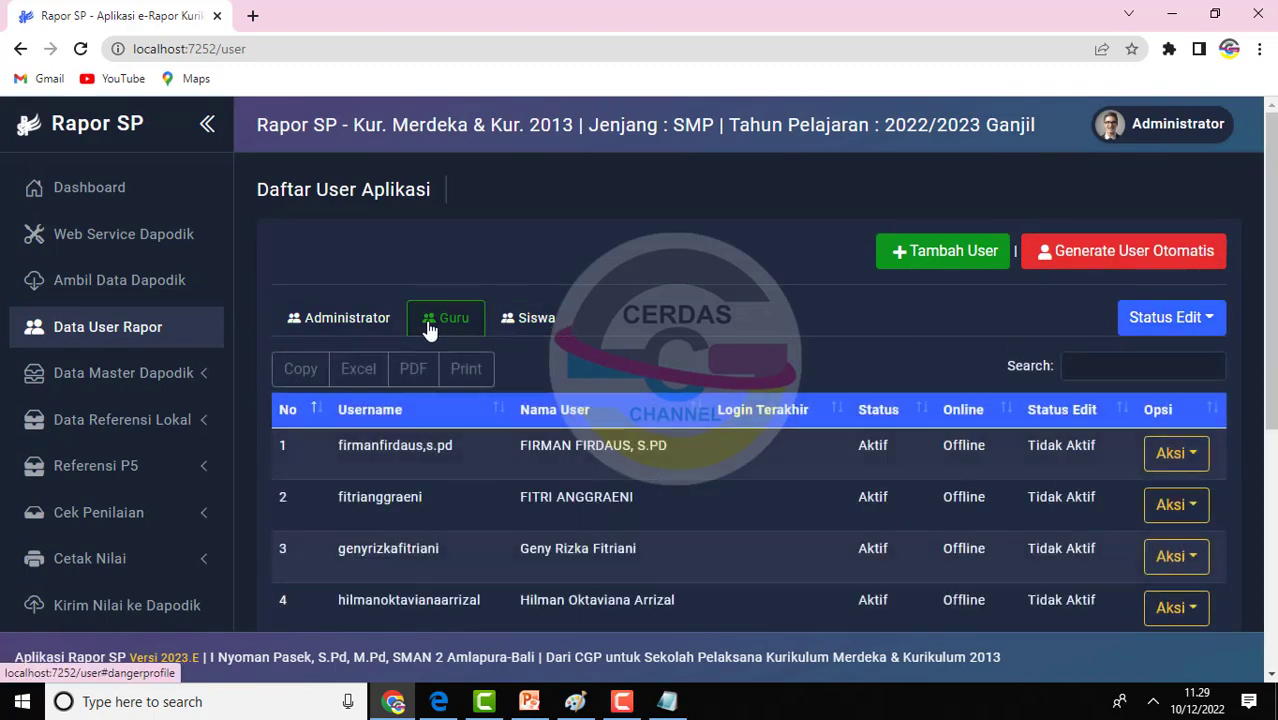
pyautogui.click(364, 376)
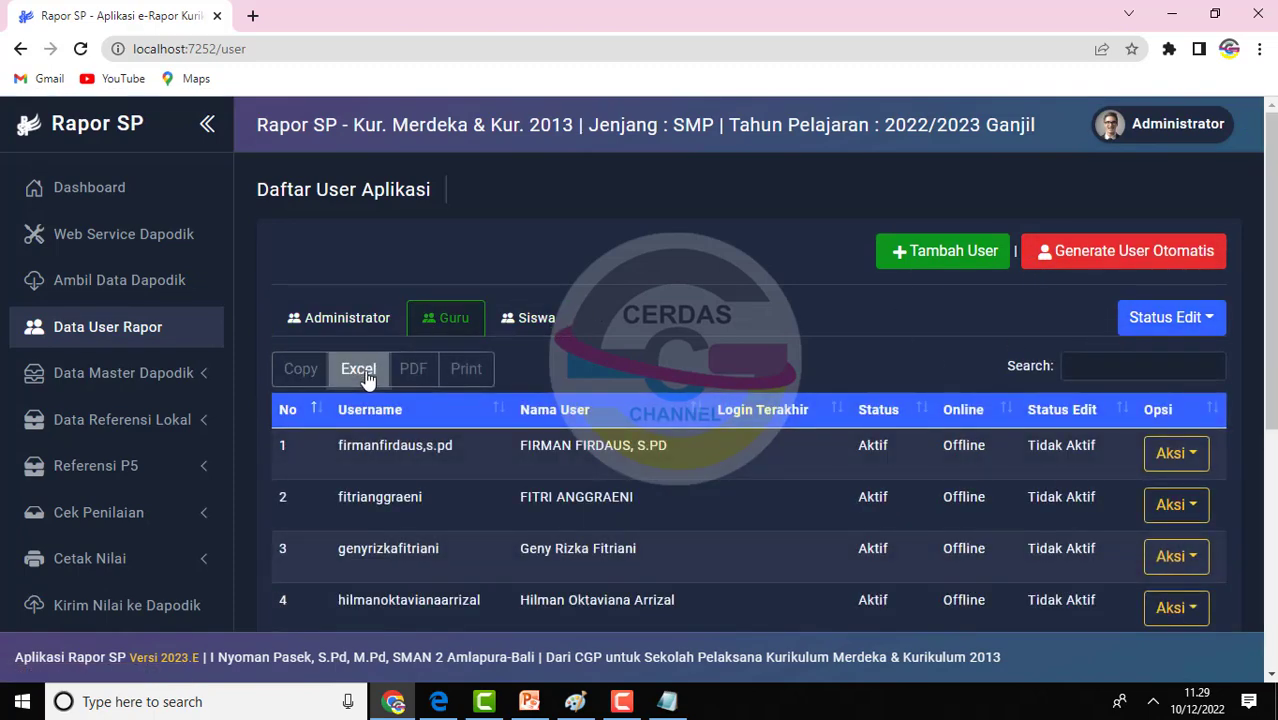
pyautogui.click(128, 657)
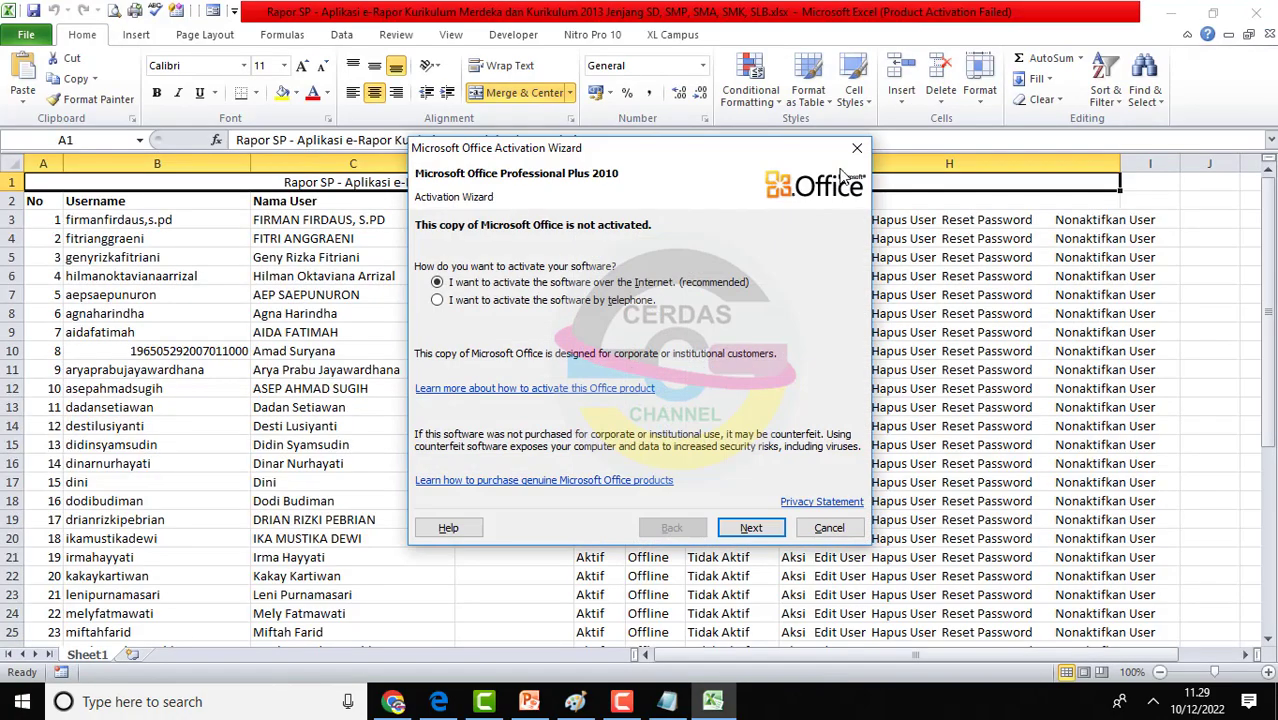
pyautogui.click(857, 148)
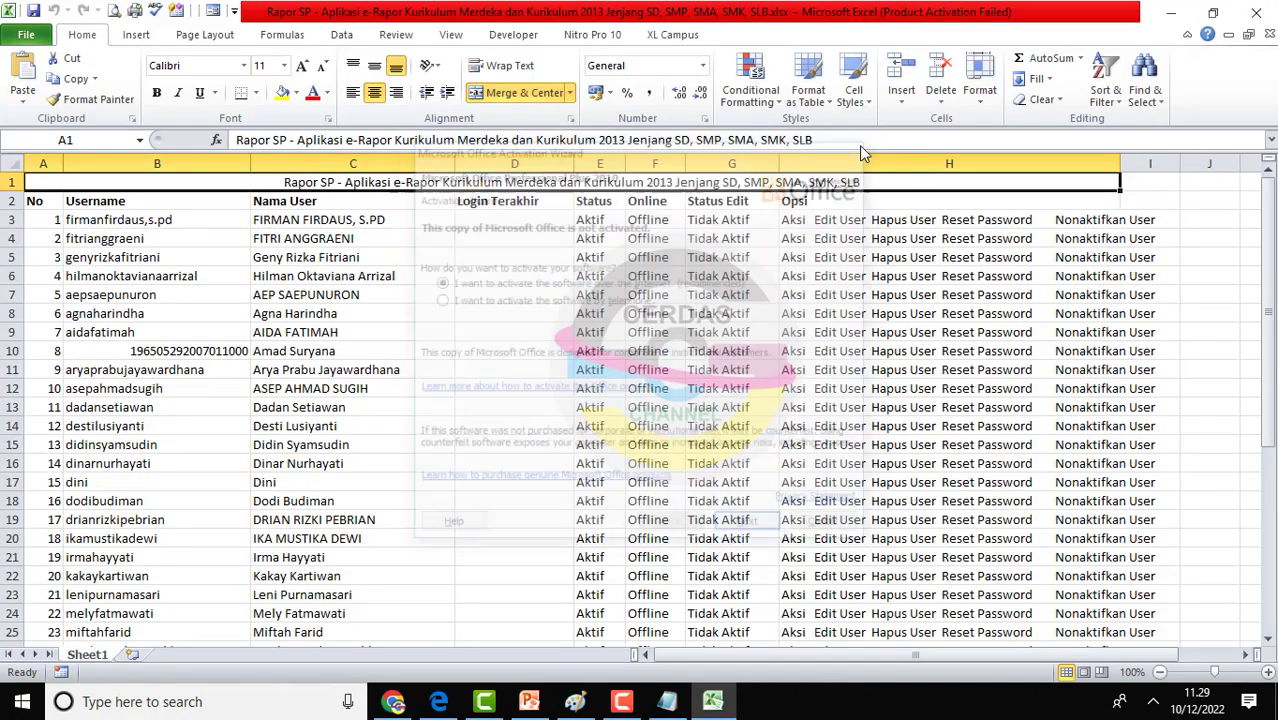
# Delete everything from the Status column through the Opsi column in the exported teacher list
pyautogui.click(600, 201)
pyautogui.hotkey('ctrl', 'shift', 'End')
pyautogui.click(943, 70)
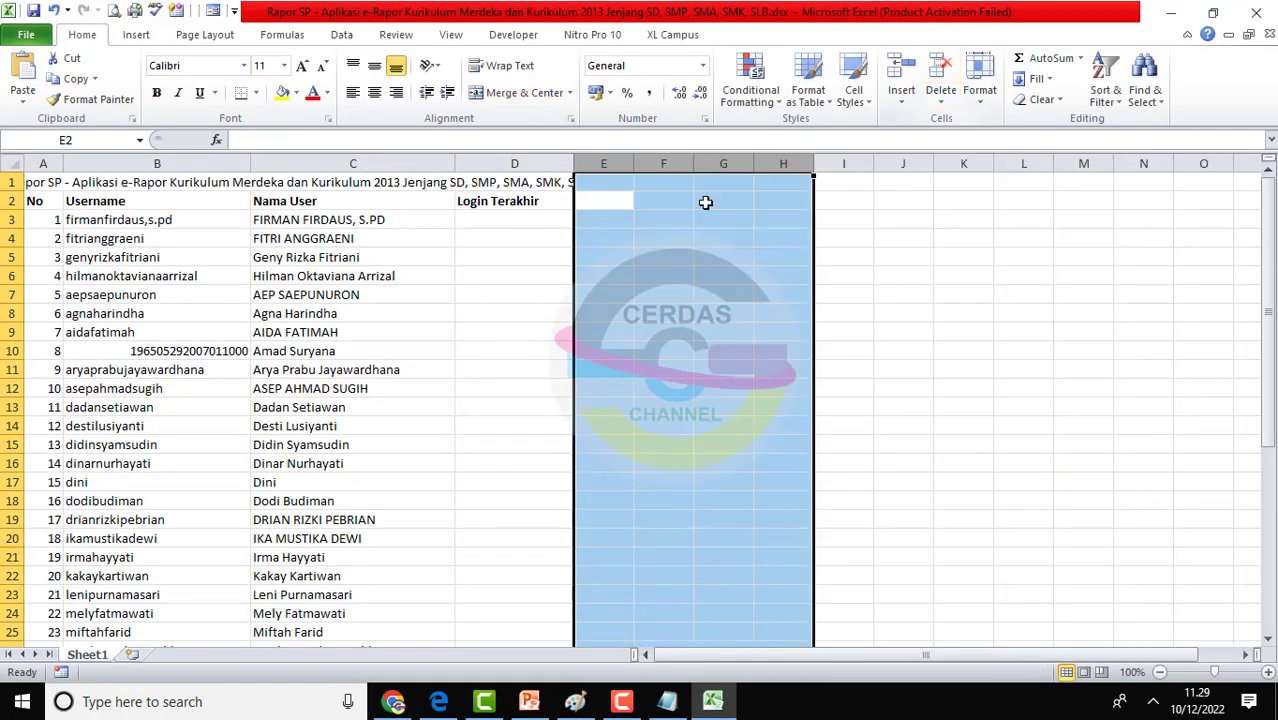
# Replace the Login Terakhir heading in cell D2 with "Passwrd"
pyautogui.click(497, 222)
pyautogui.click(497, 200)
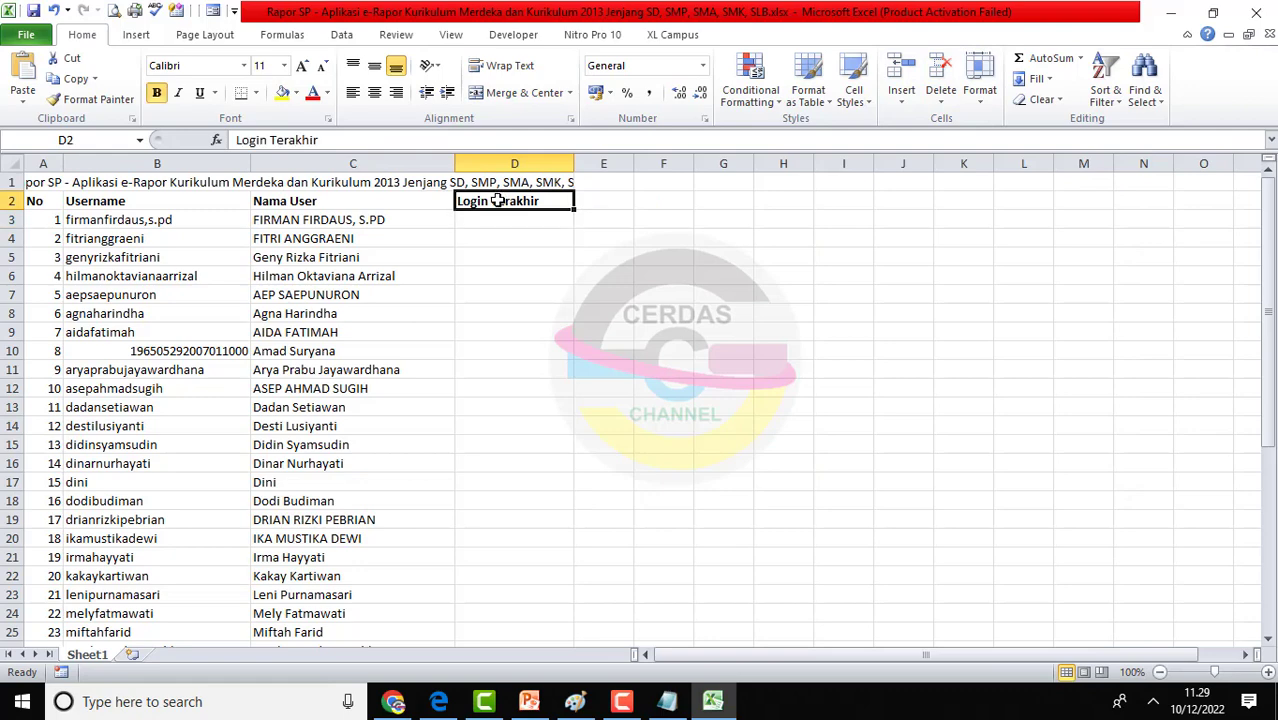
pyautogui.write('Passwrd')
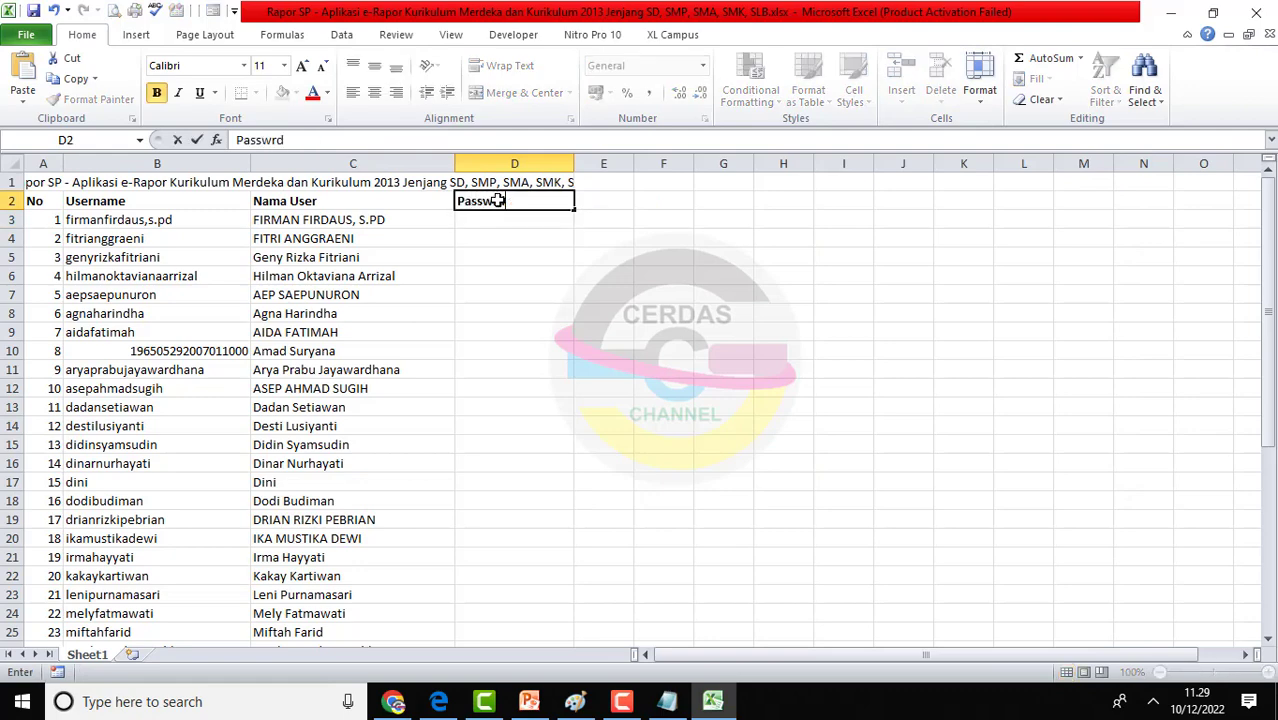
pyautogui.press('Return')
pyautogui.hotkey('ctrl', 'c')
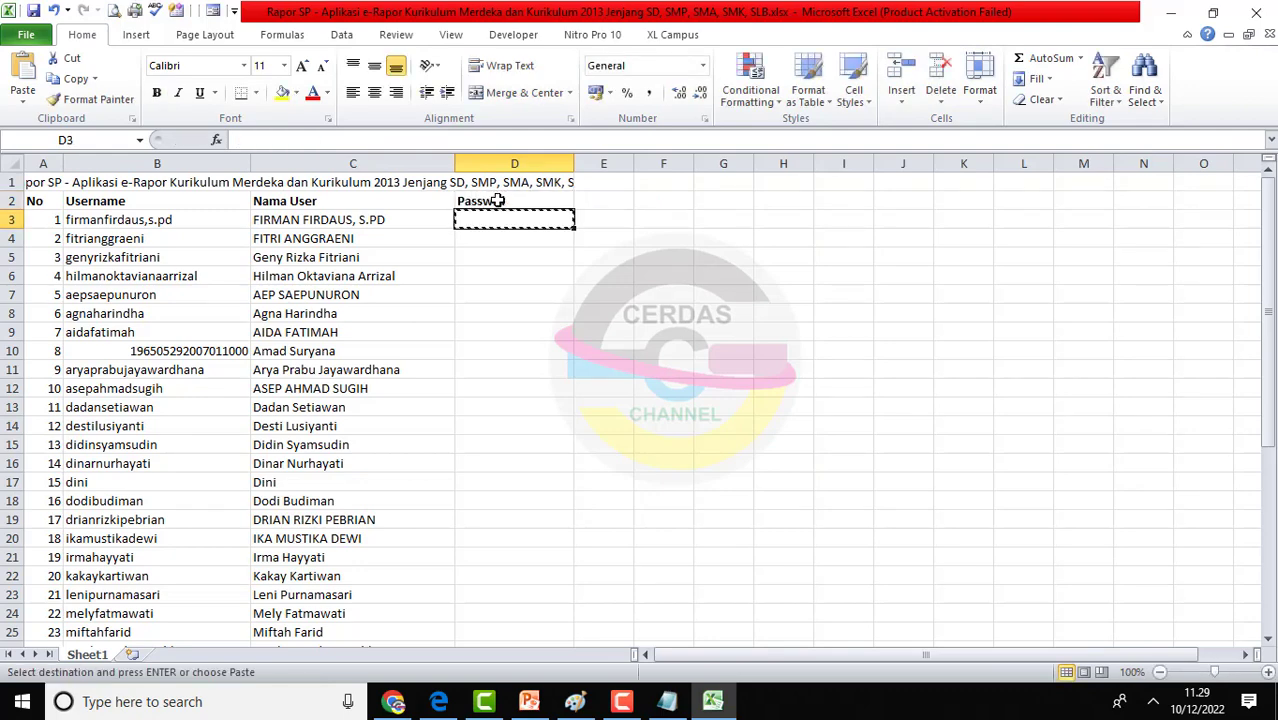
# Copy the default account password from Notepad and paste it into cell D3 of the Excel sheet
pyautogui.click(667, 701)
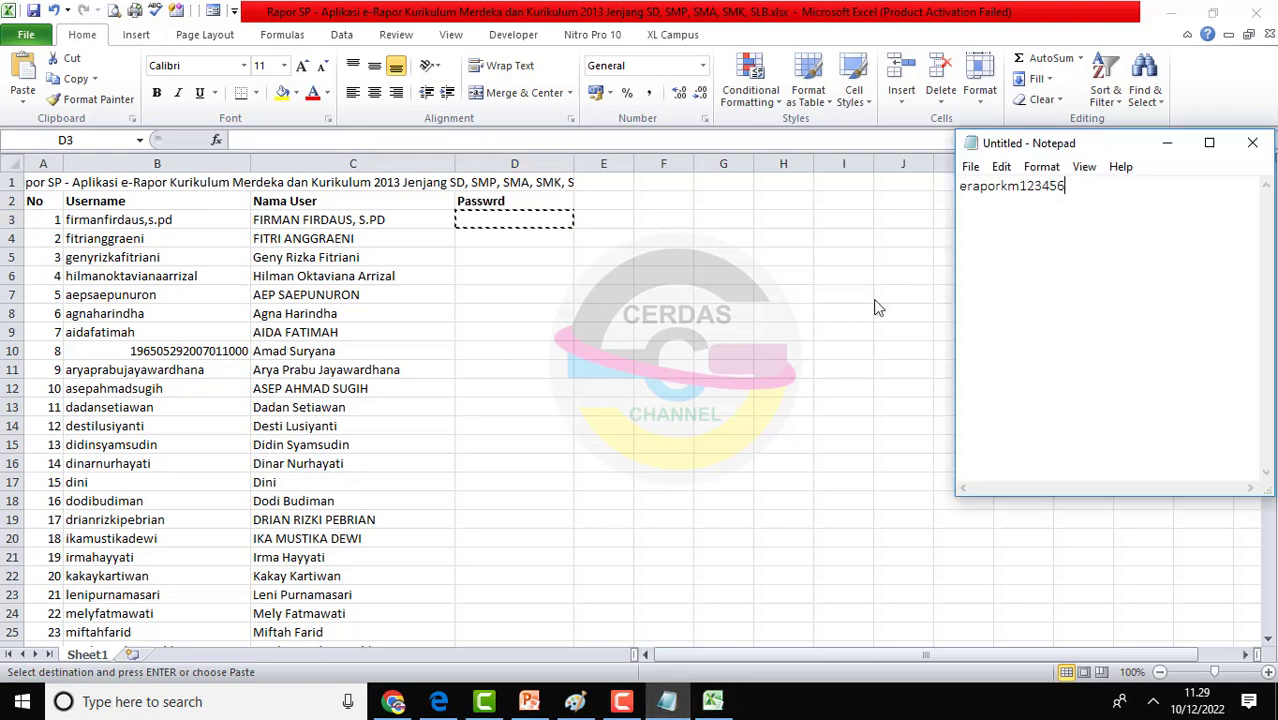
pyautogui.hotkey('ctrl', 'a')
pyautogui.hotkey('ctrl', 'c')
pyautogui.click(483, 225)
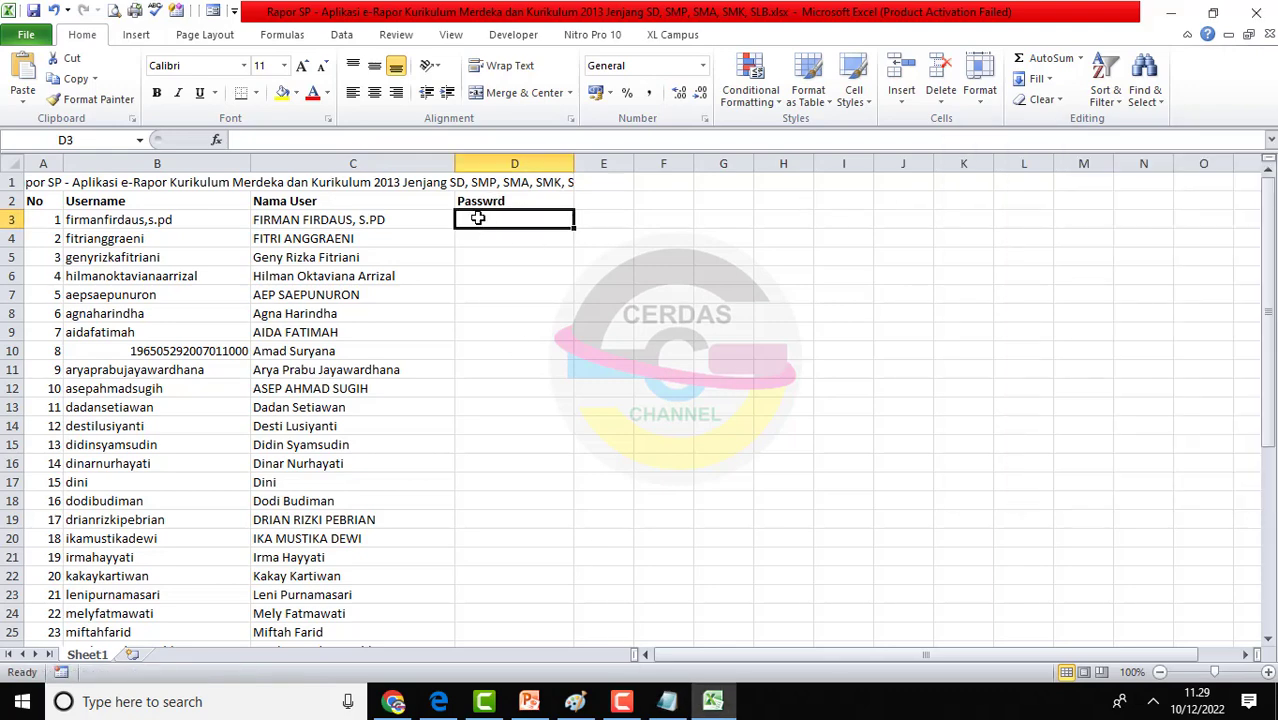
pyautogui.hotkey('ctrl', 'v')
# Fill the password from D3 down the column for all teachers, using Copy Cells instead of a series
pyautogui.doubleClick(575, 230)
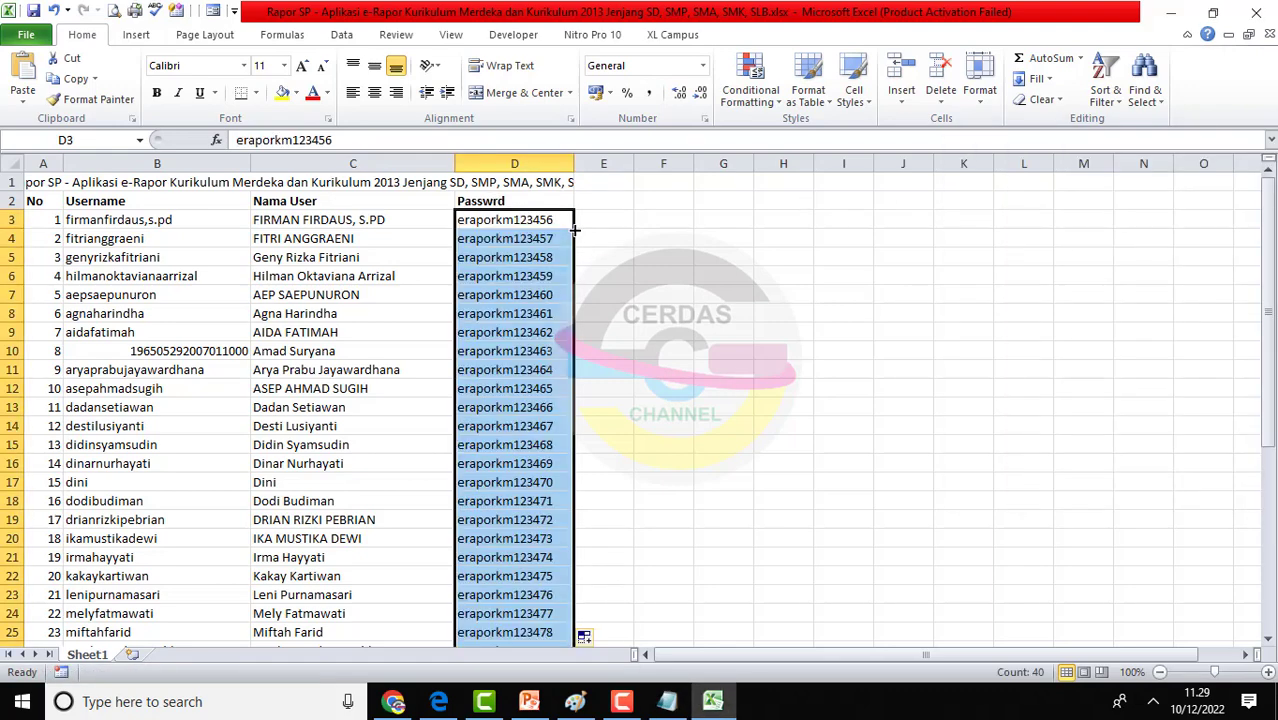
pyautogui.click(584, 636)
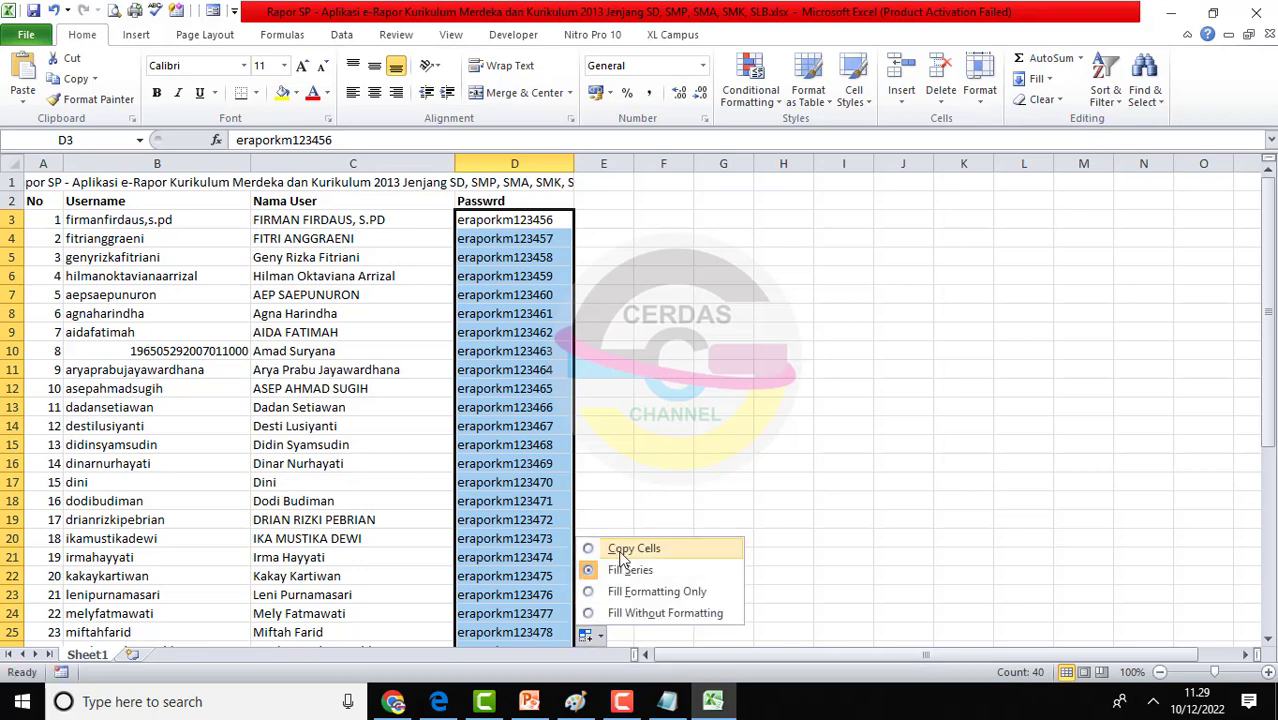
pyautogui.click(625, 545)
pyautogui.click(625, 537)
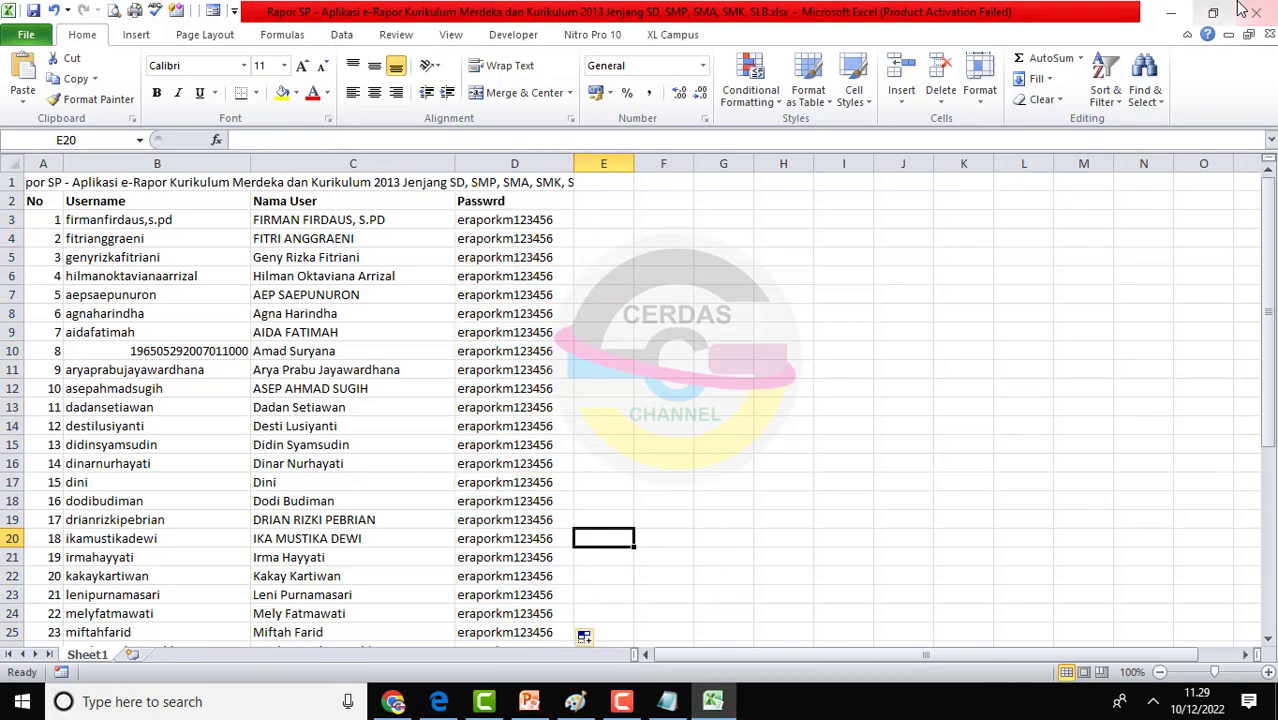
# Minimize the Excel workbook and close the Notepad document without saving, returning to the Rapor SP user list
pyautogui.click(1171, 13)
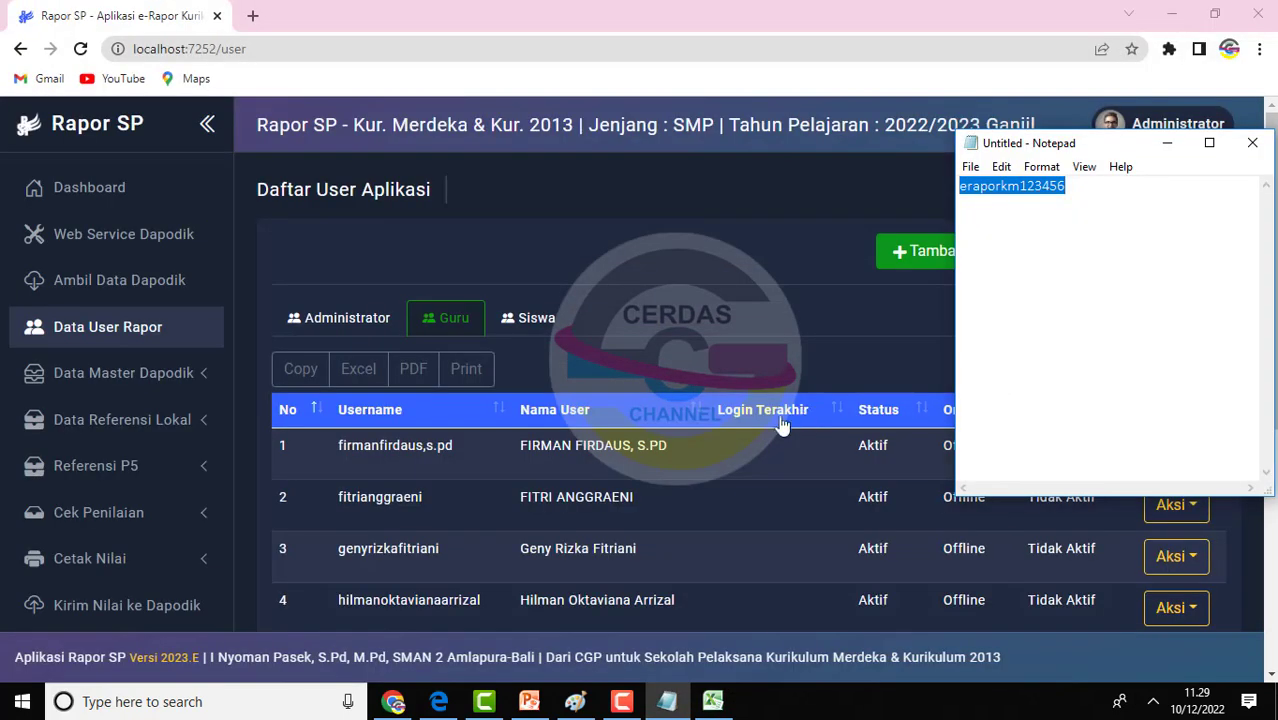
pyautogui.click(1252, 142)
pyautogui.click(667, 358)
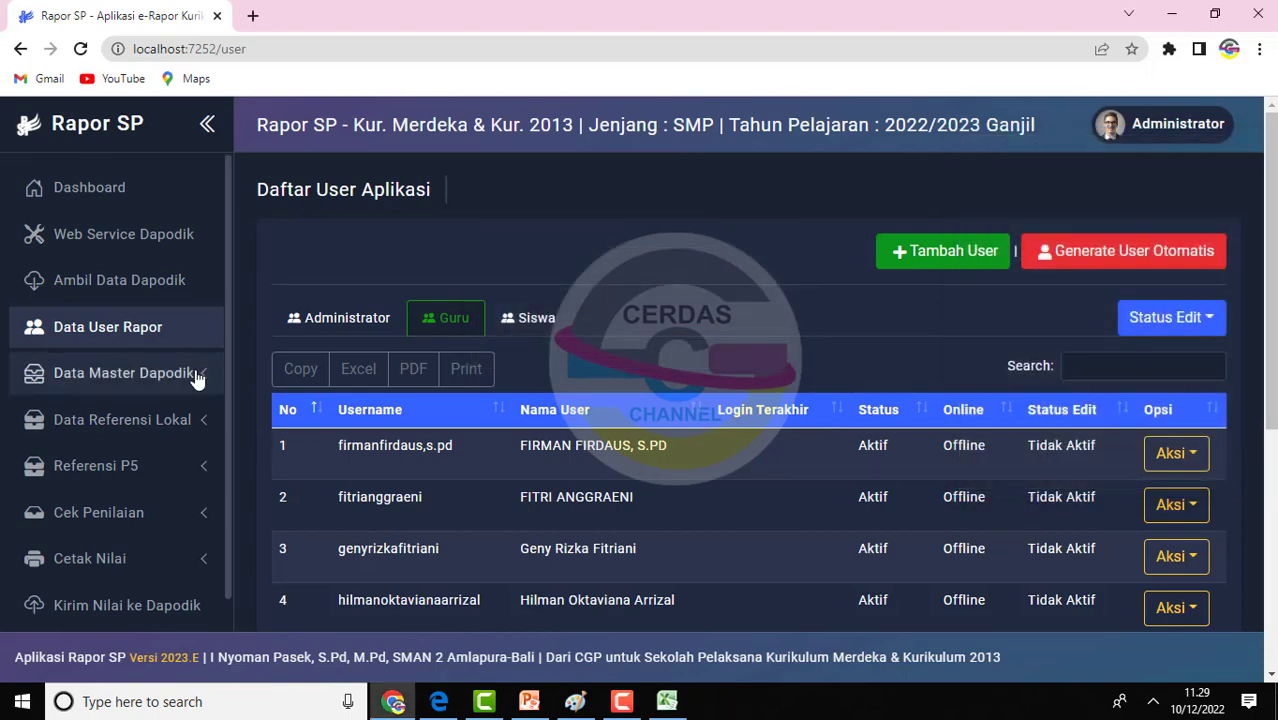
# Expand Data Master Dapodik and view the Data Sekolah, Data Guru and Data Siswa pages
pyautogui.click(148, 374)
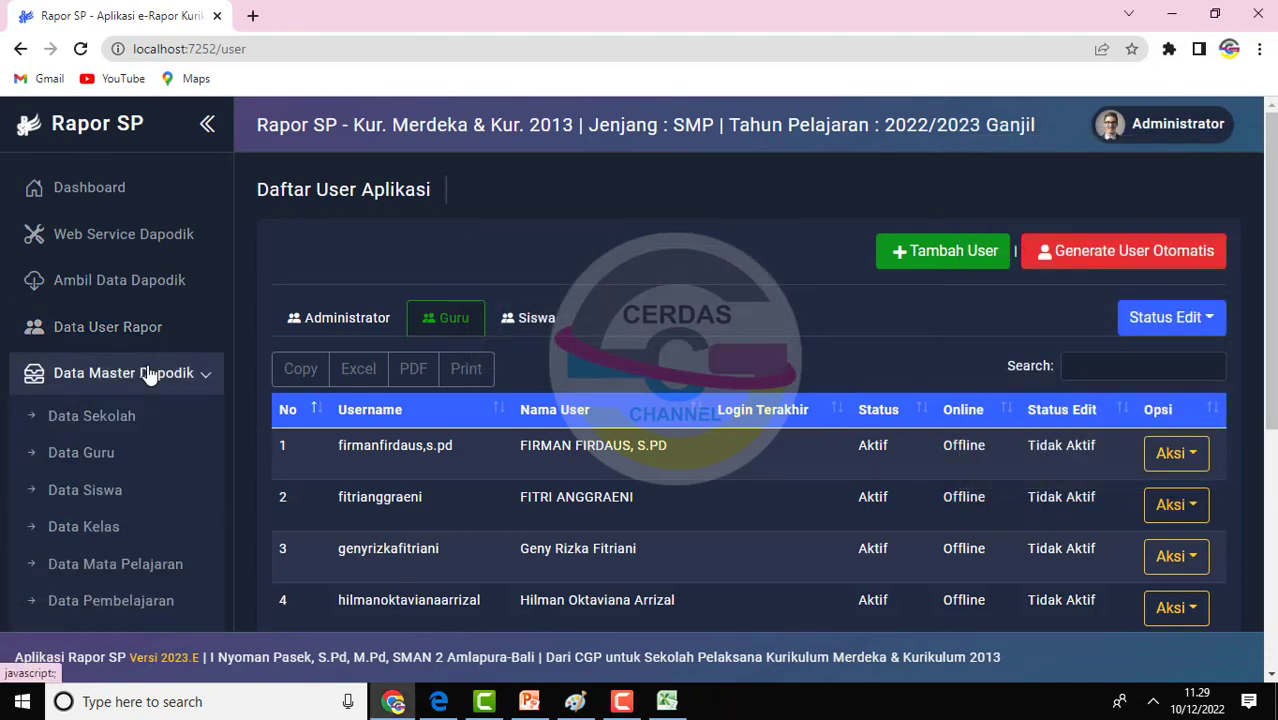
pyautogui.click(135, 414)
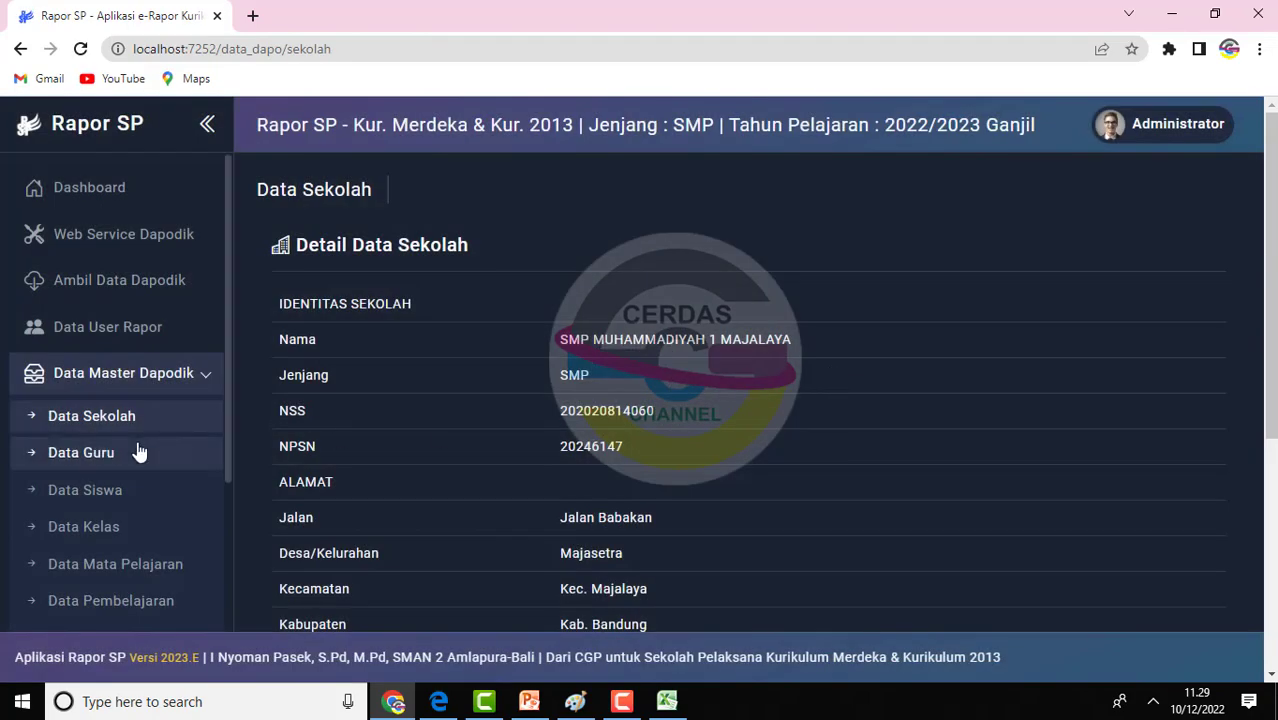
pyautogui.click(138, 452)
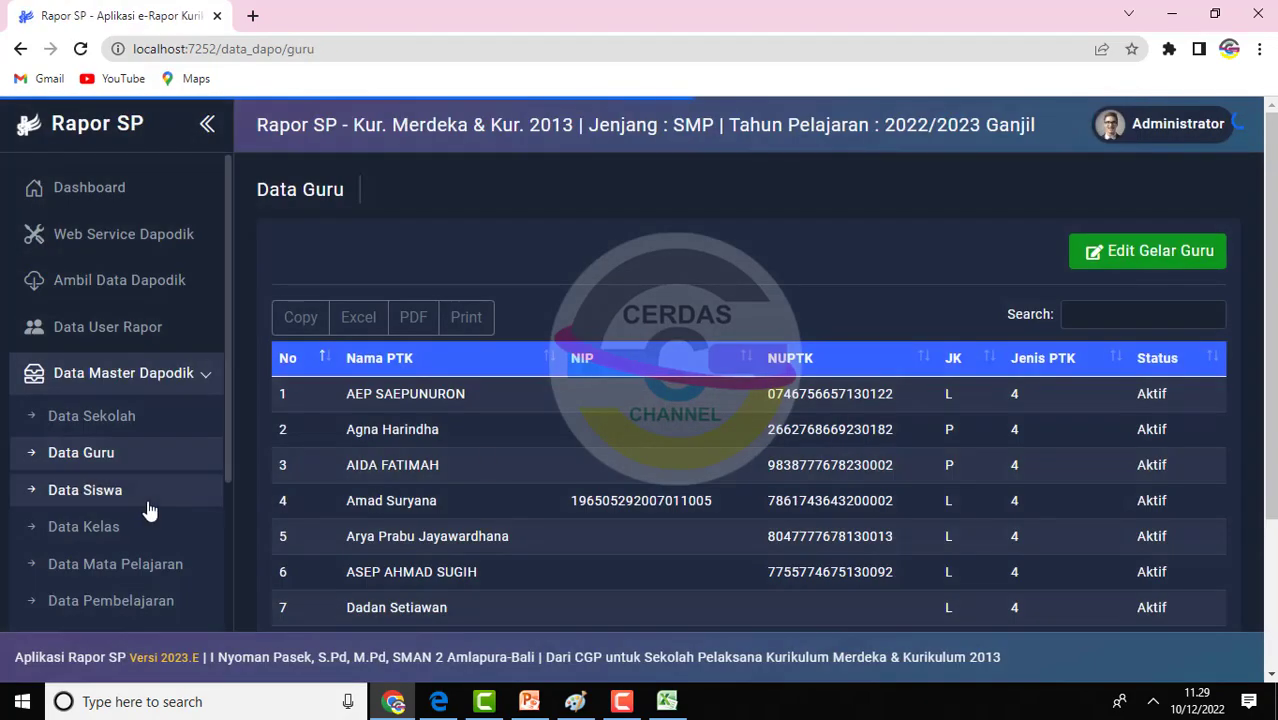
pyautogui.click(148, 505)
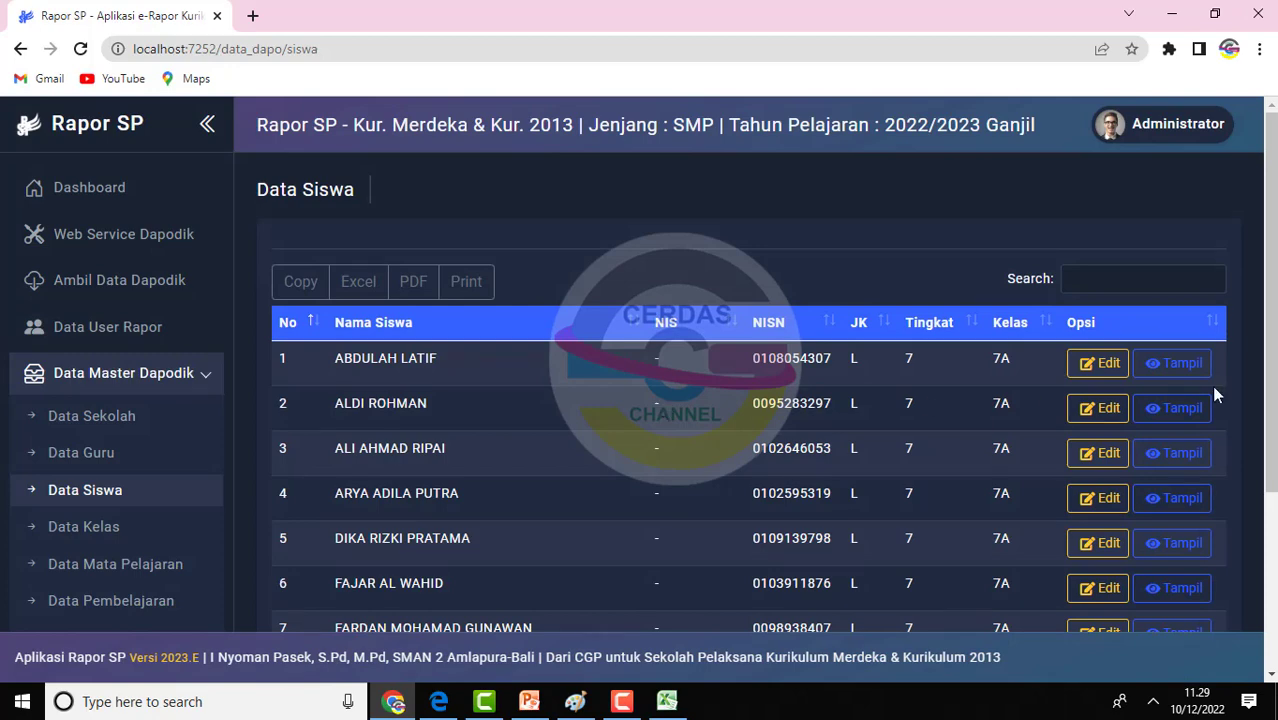
# Open the first student's supplementary data form, examine all its fields, and close it without saving
pyautogui.click(1100, 363)
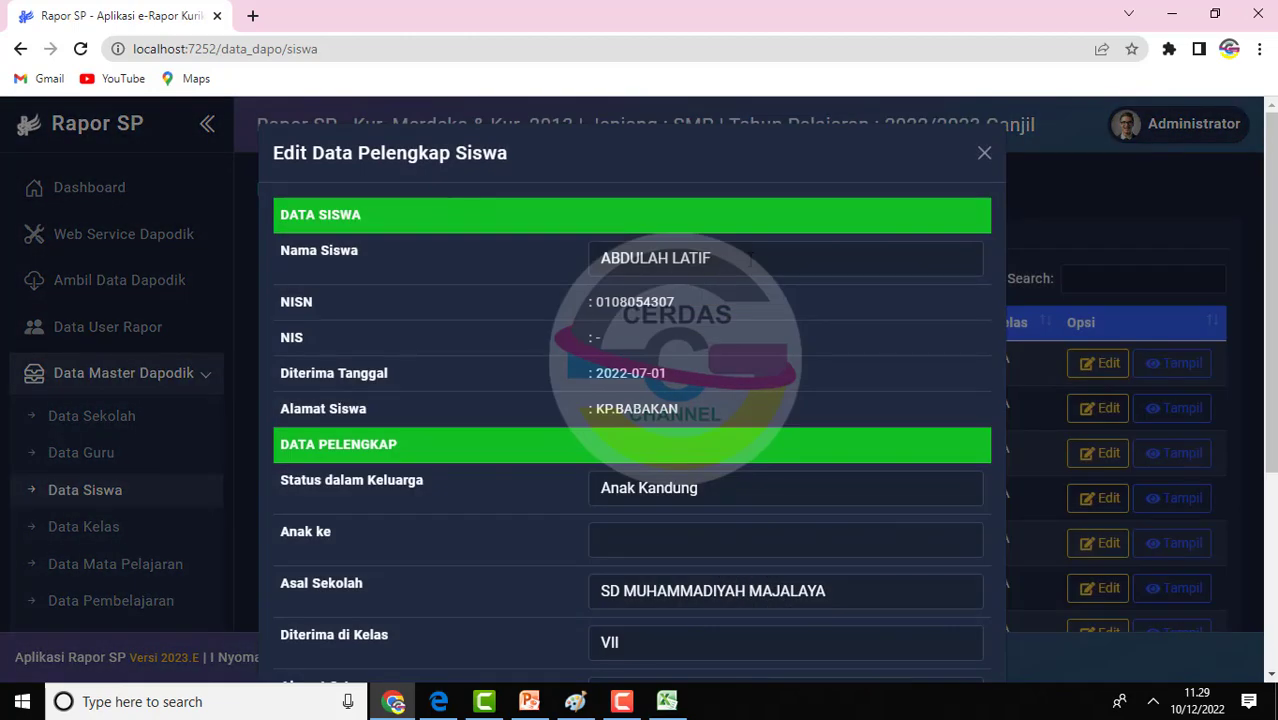
pyautogui.moveTo(712, 258); pyautogui.dragTo(599, 246)
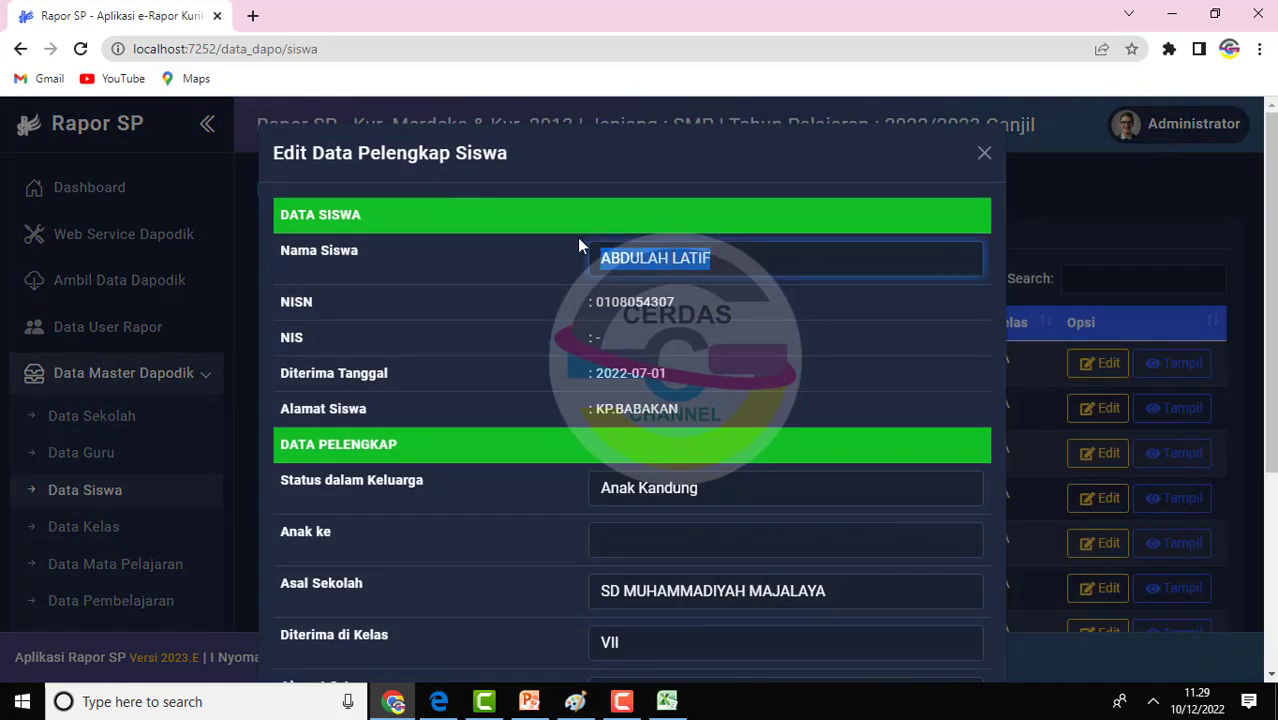
pyautogui.click(710, 490)
pyautogui.click(517, 509)
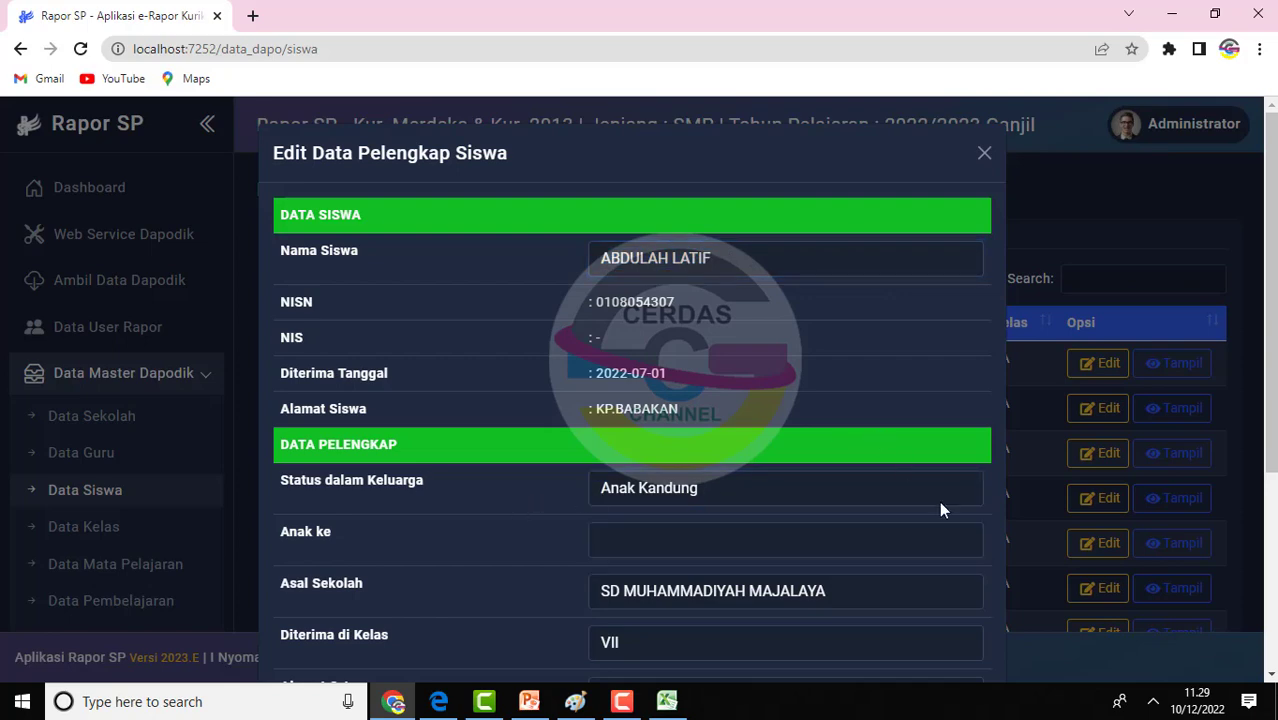
pyautogui.scroll(-3, 760, 440)
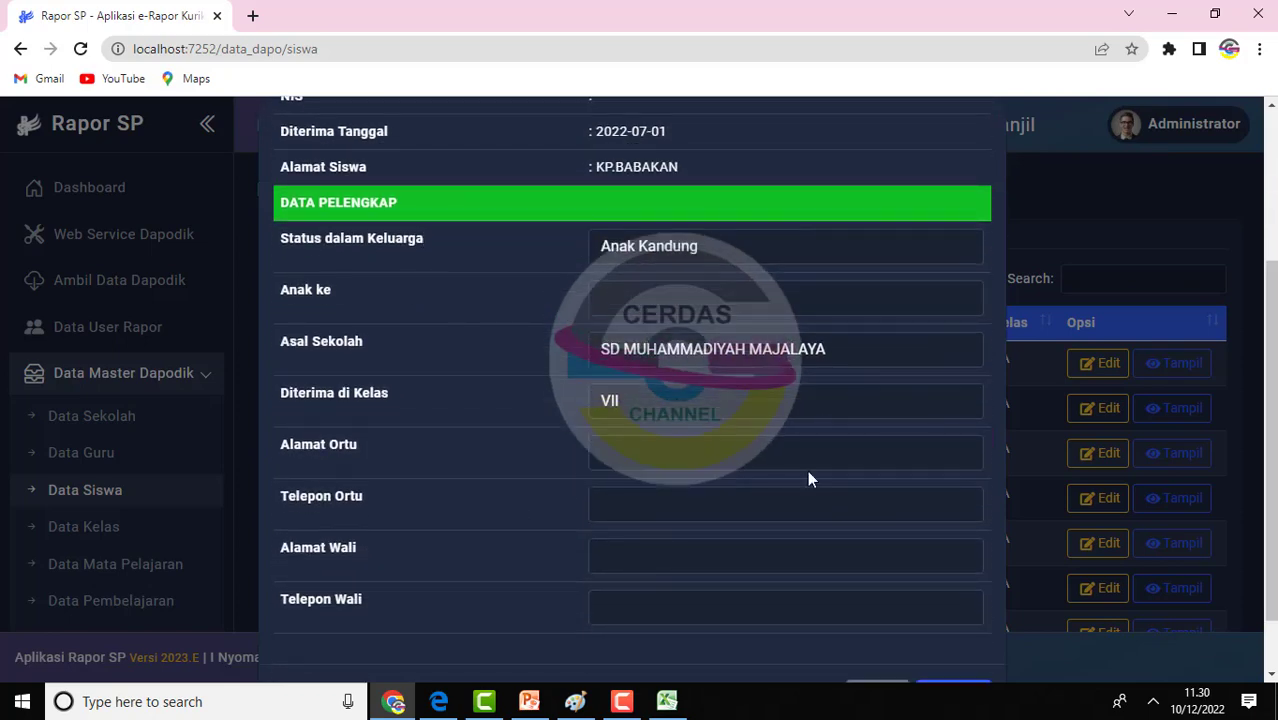
pyautogui.scroll(-1, 828, 505)
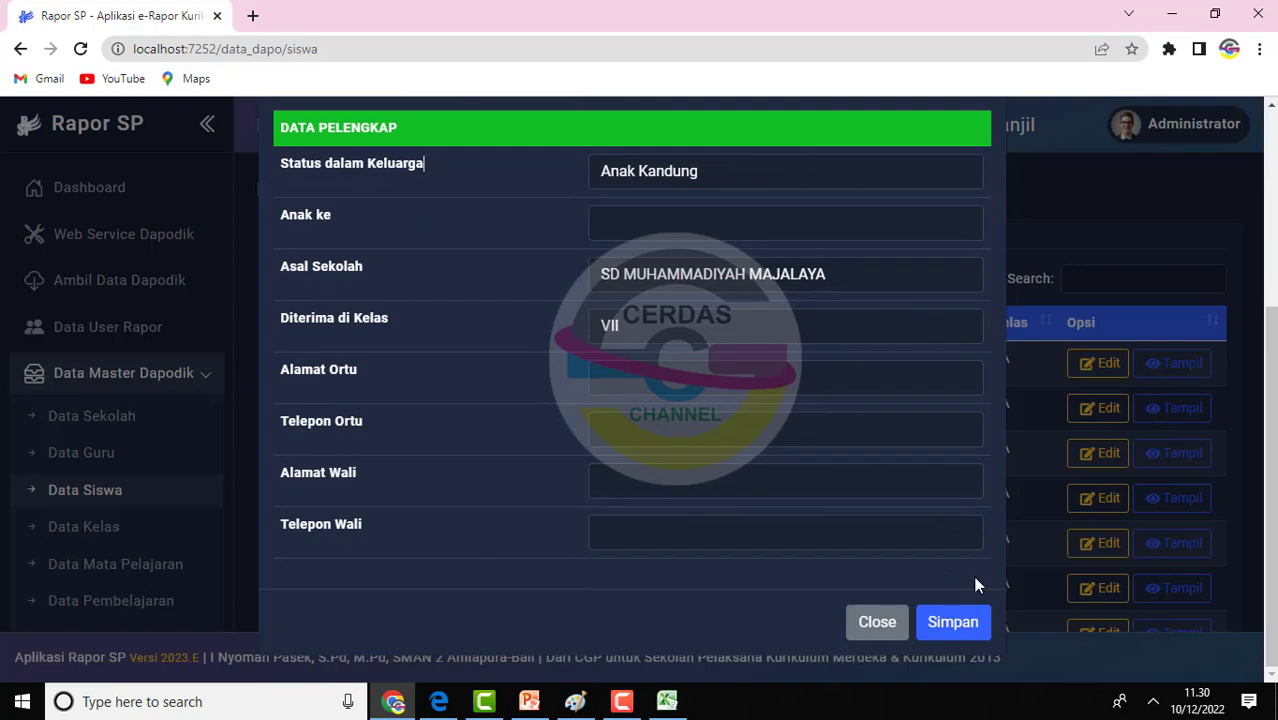
pyautogui.scroll(4, 1216, 334)
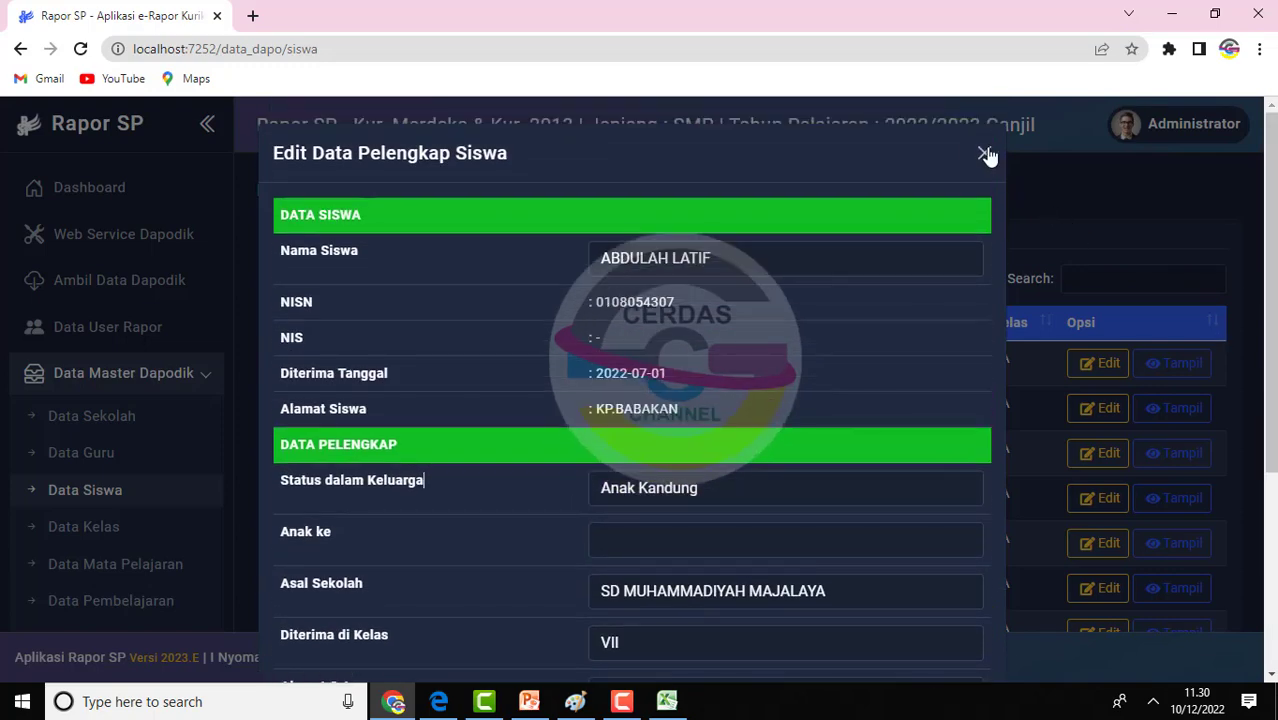
pyautogui.click(983, 155)
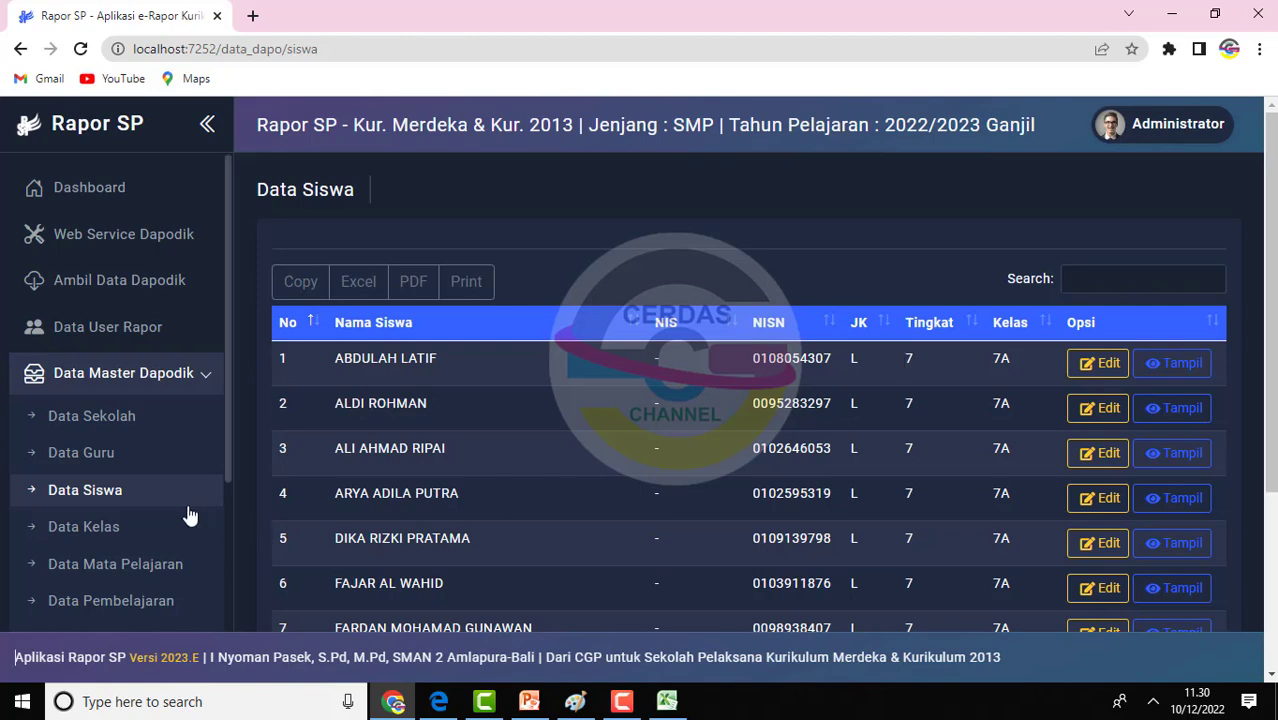
# View the Data Kelas page and the member list of class 7A, then close the list
pyautogui.click(70, 523)
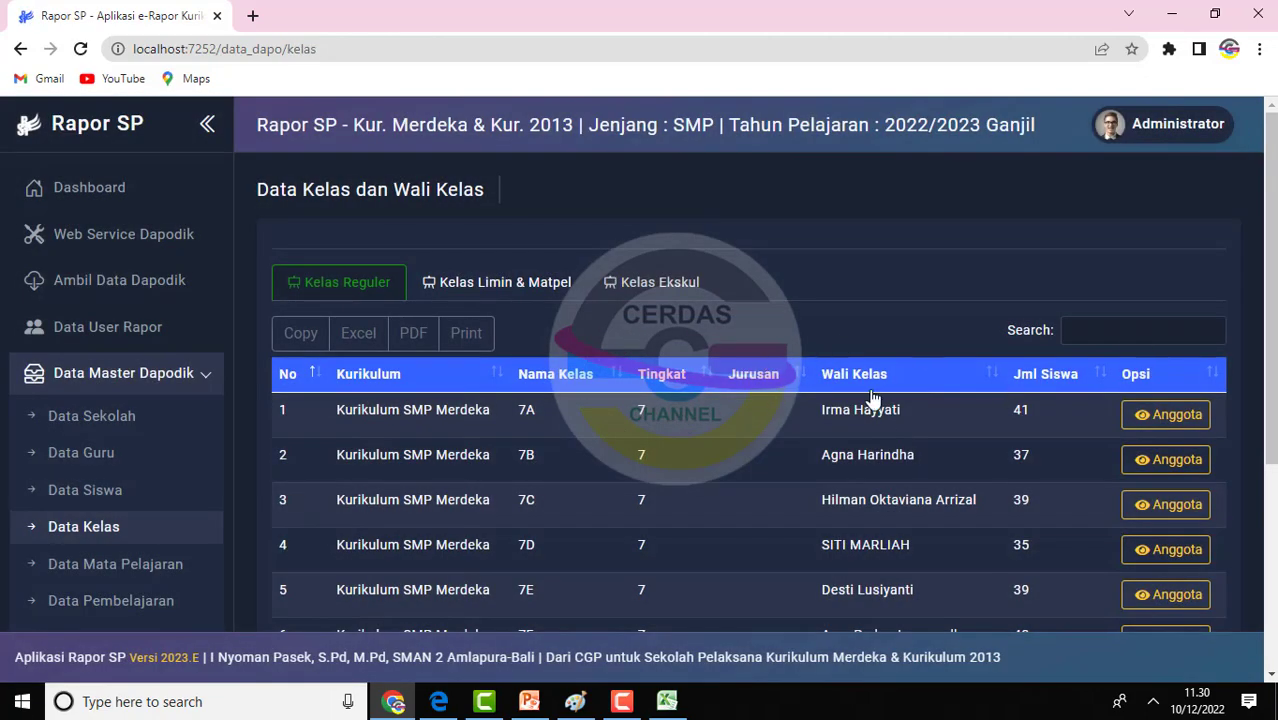
pyautogui.click(1166, 419)
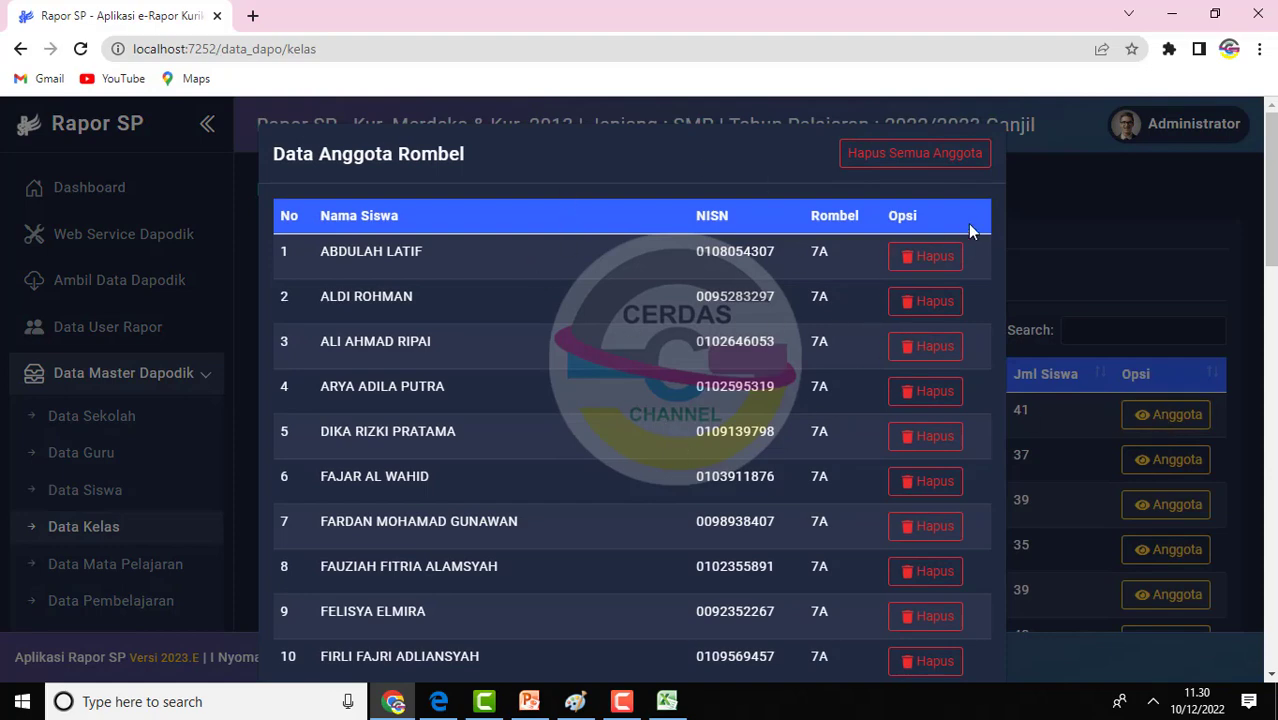
pyautogui.click(1118, 273)
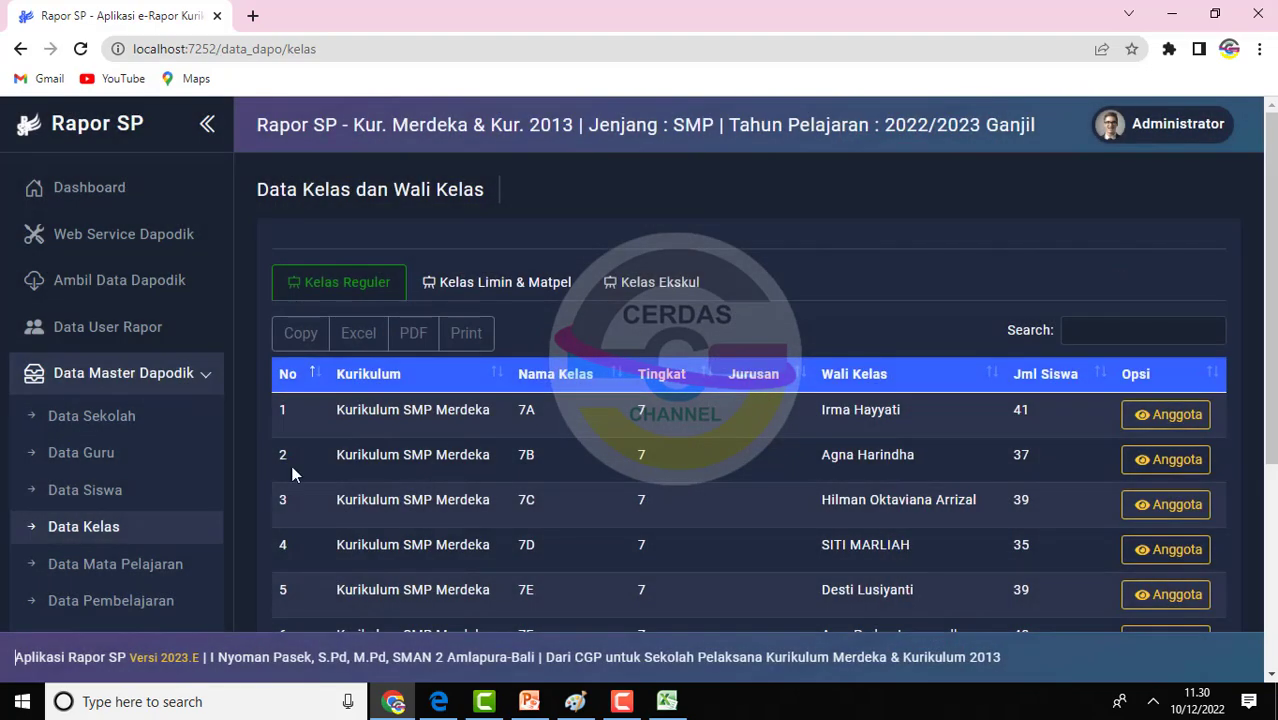
# Open Data Mata Pelajaran and look through the subject list and its short-name column
pyautogui.click(136, 566)
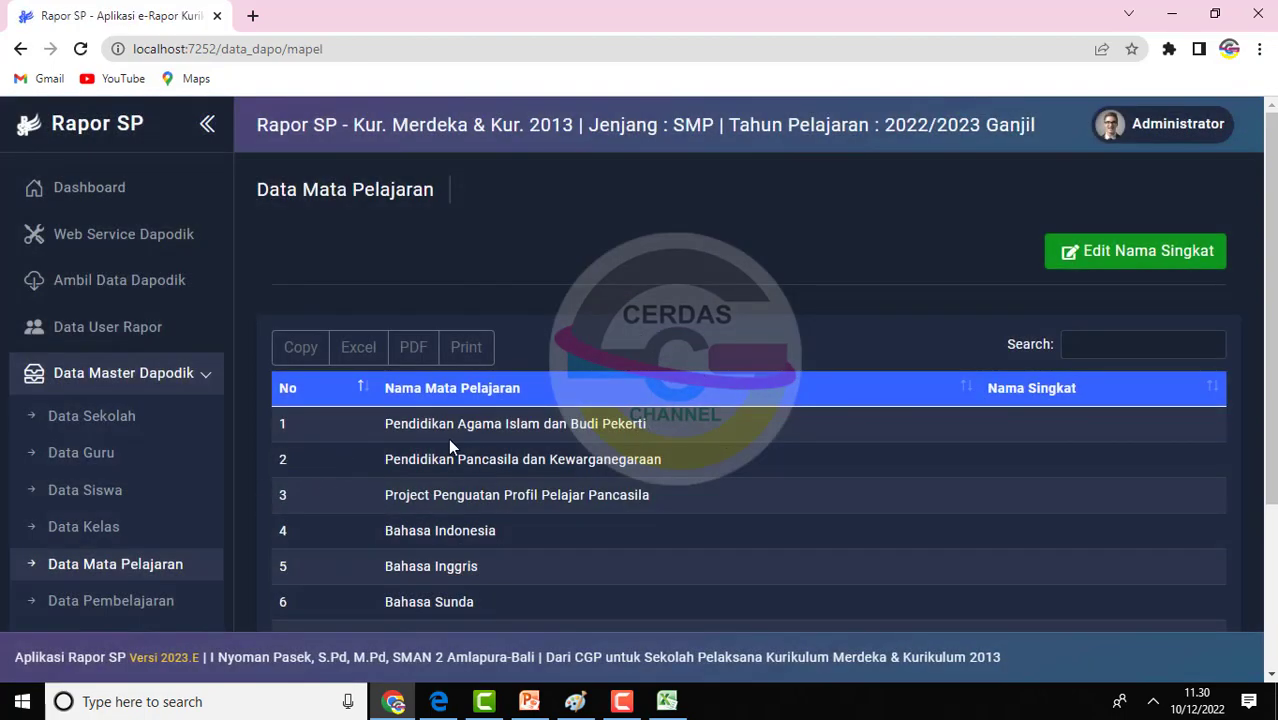
pyautogui.scroll(-1, 1028, 345)
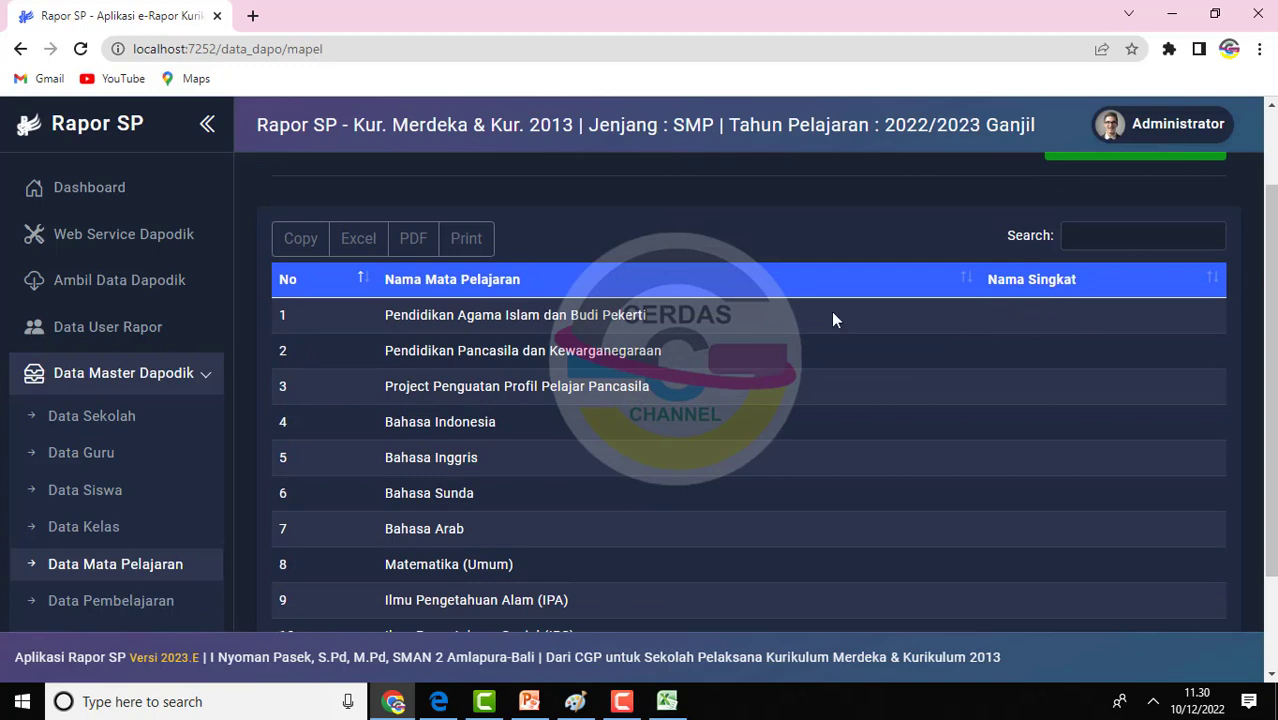
pyautogui.scroll(-1, 973, 331)
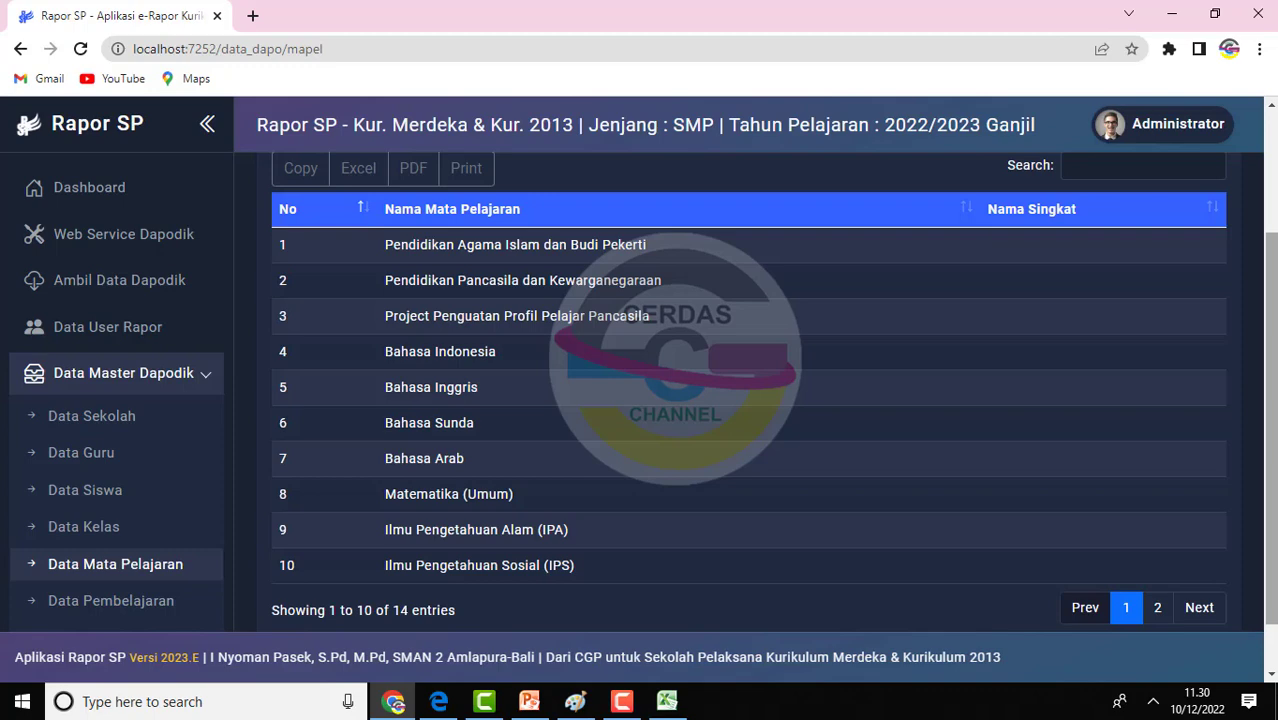
pyautogui.scroll(1, 986, 245)
# Open the subject short-name editor and enter PAIB, PPKN, P5, BIND and BING for subjects 1 to 5
pyautogui.click(1185, 203)
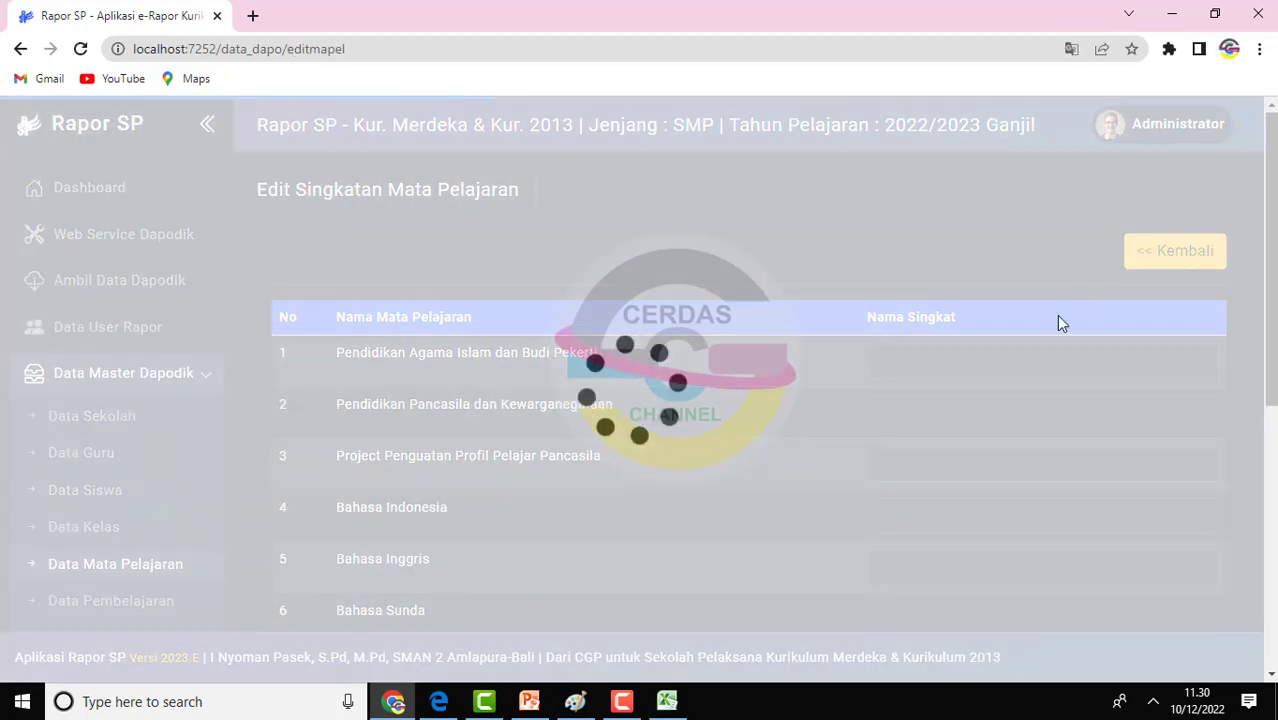
pyautogui.click(962, 357)
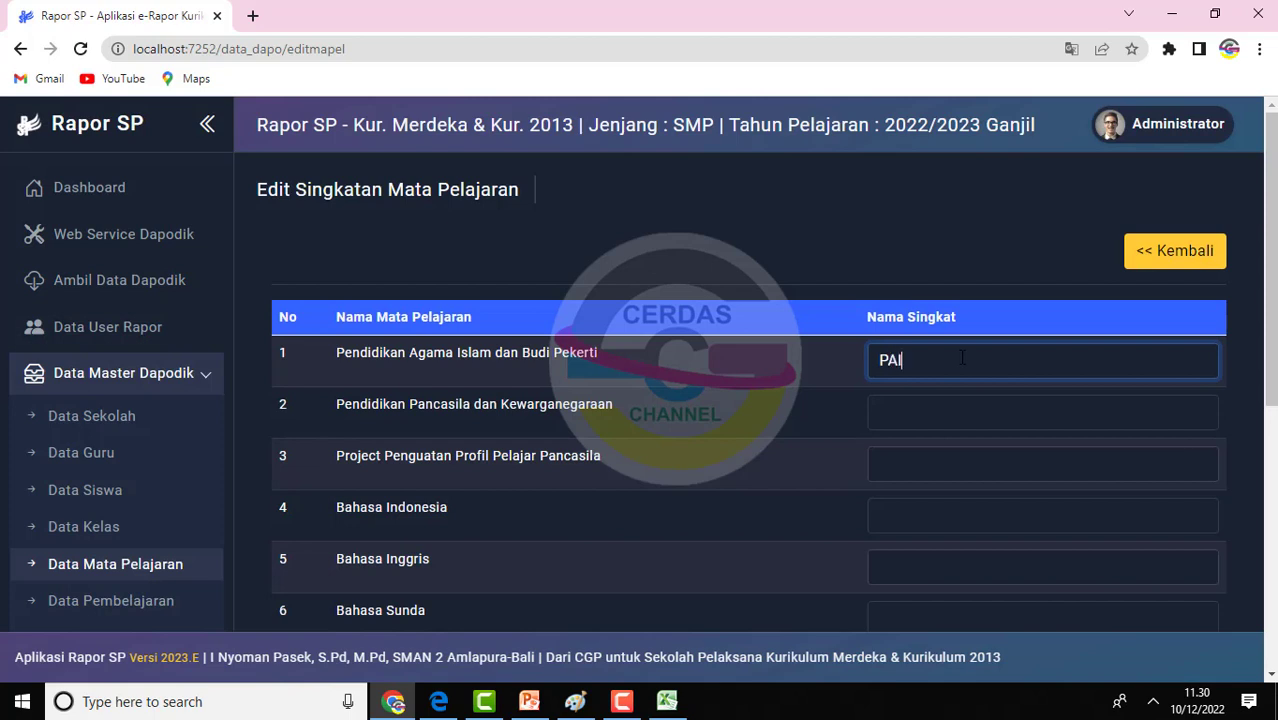
pyautogui.click(939, 406)
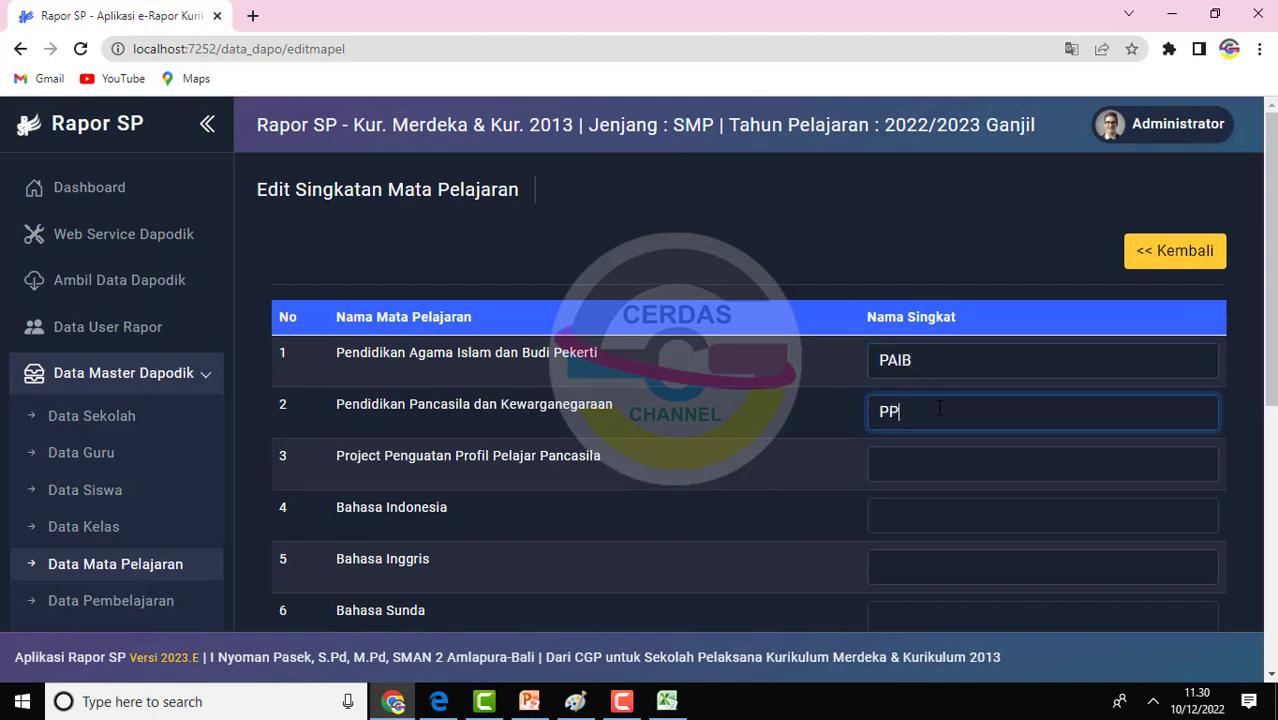
pyautogui.click(899, 461)
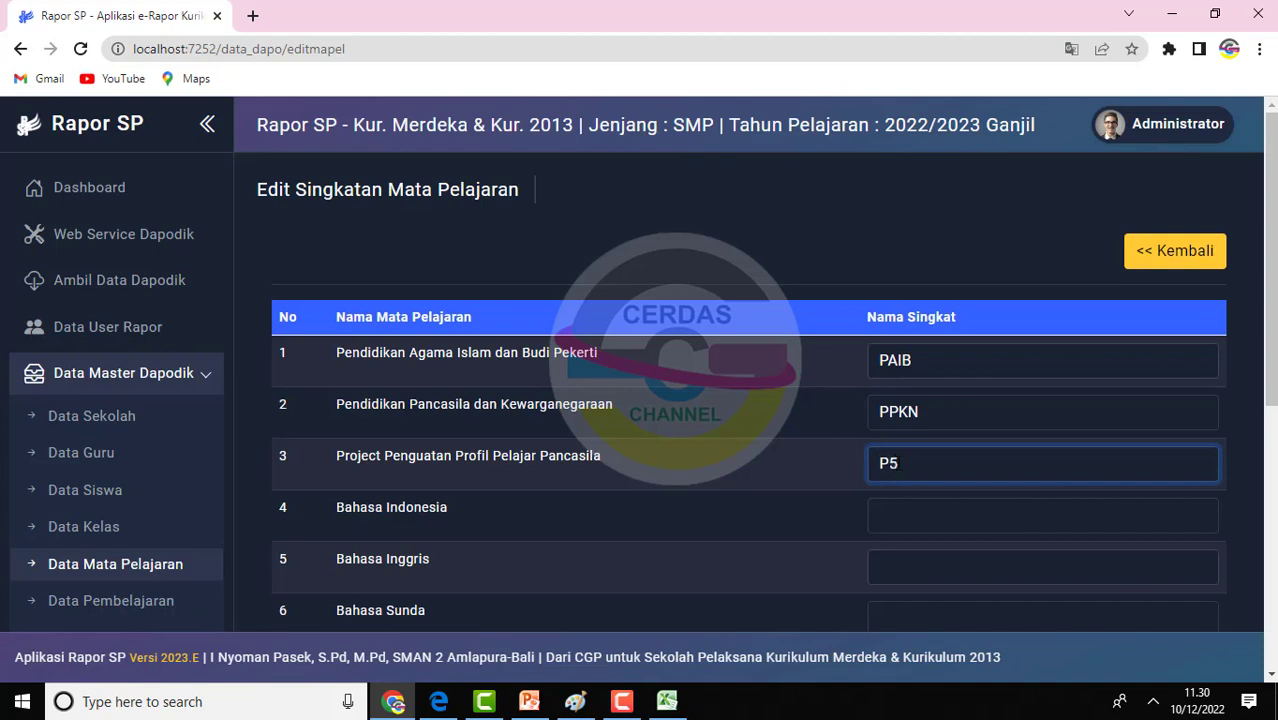
pyautogui.write('BNID')
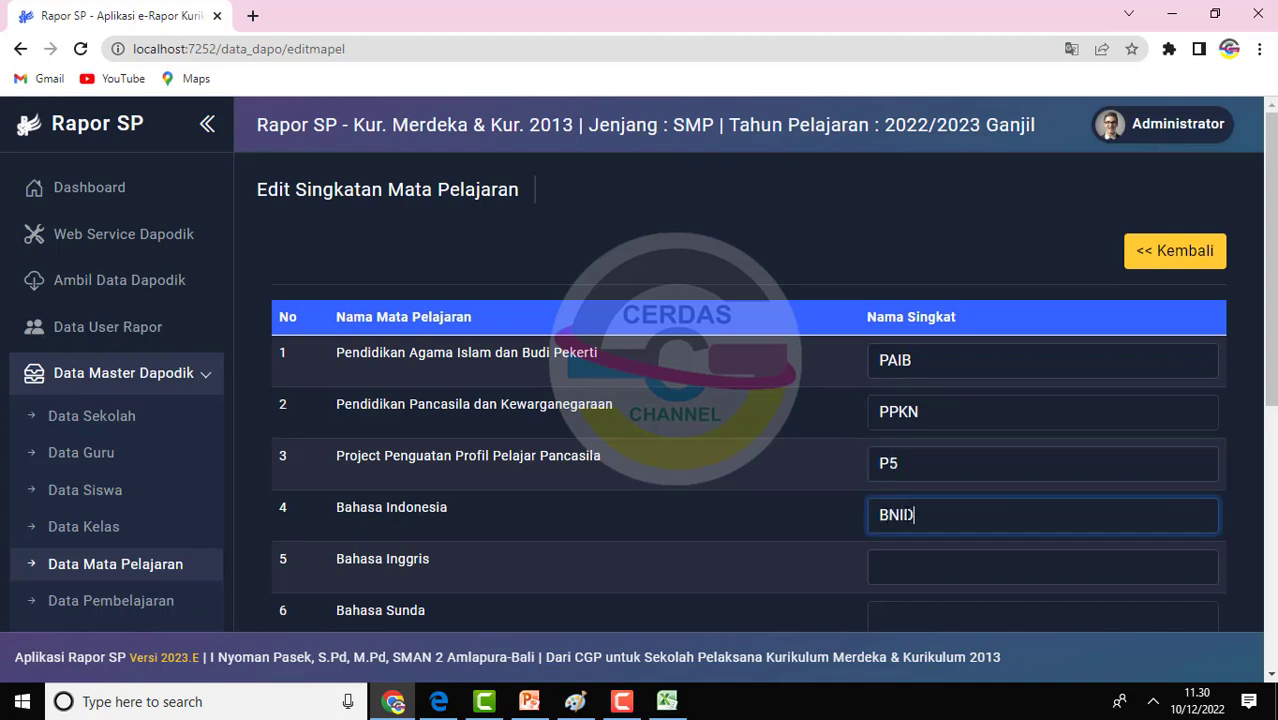
pyautogui.write('D')
pyautogui.click(908, 566)
pyautogui.write('BING')
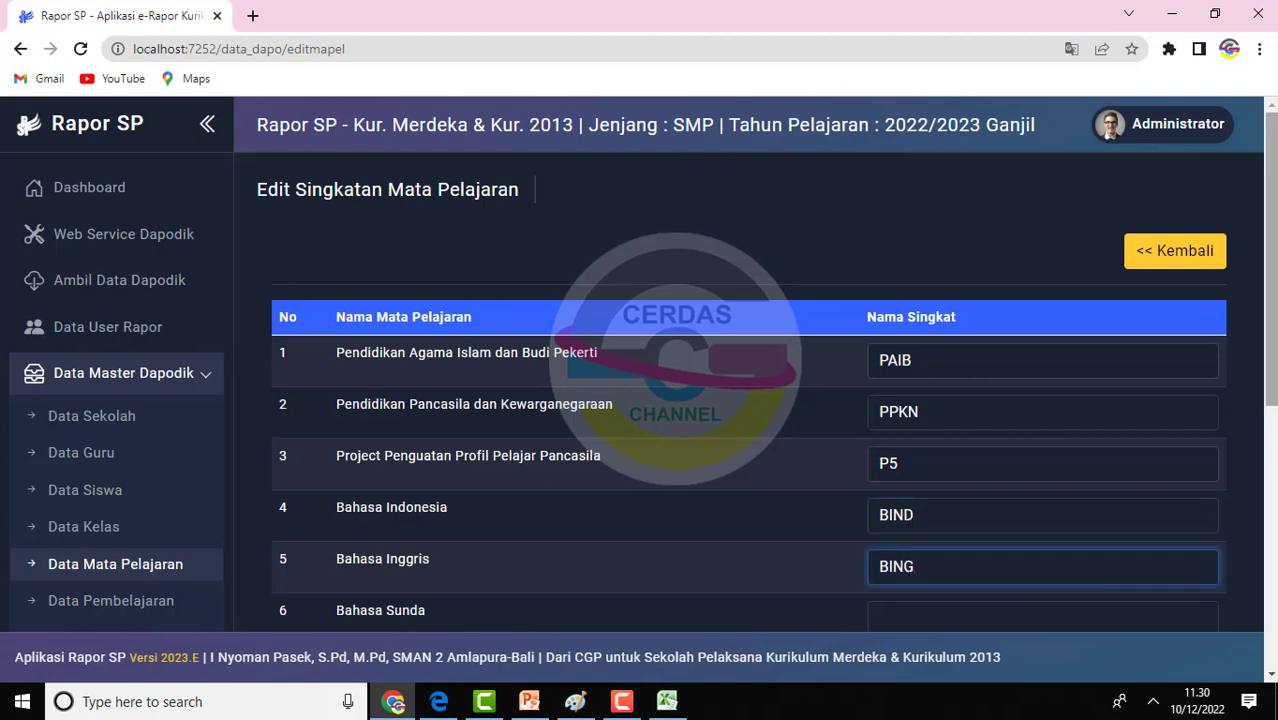
# Set the short name of Bahasa Sunda to BHS SUNDA
pyautogui.scroll(-2, 950, 500)
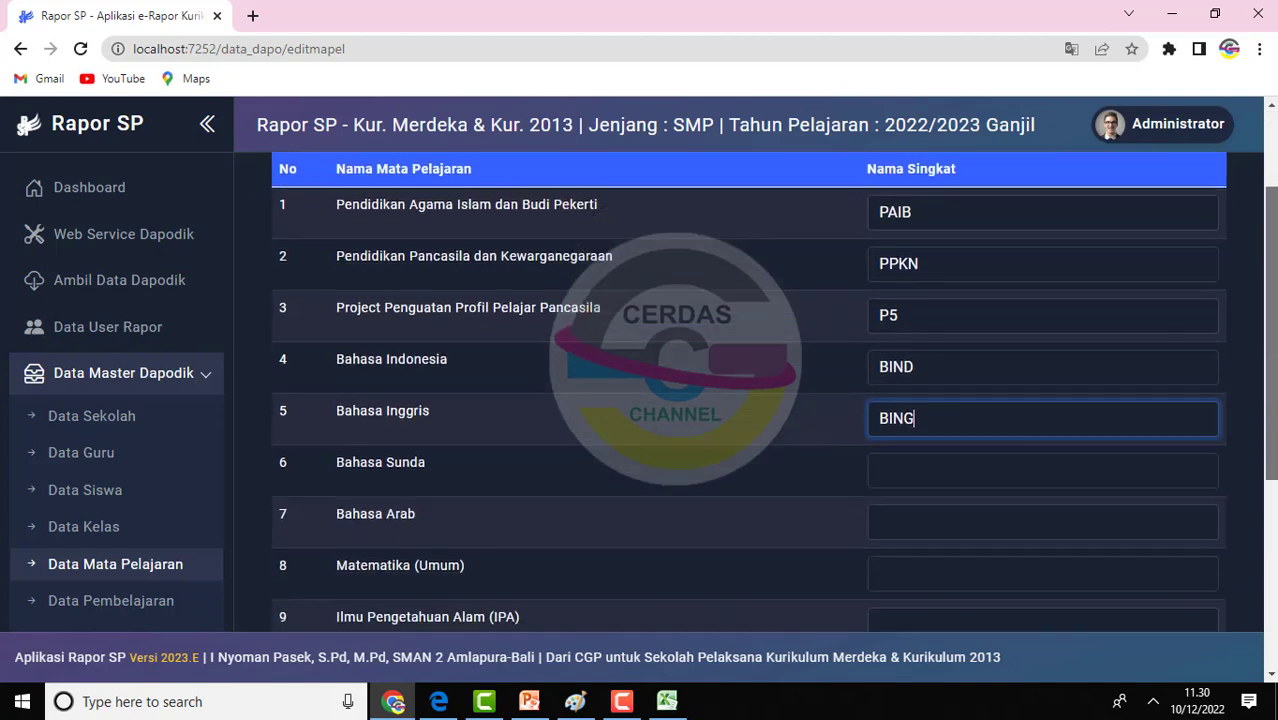
pyautogui.click(989, 463)
pyautogui.write('BAH')
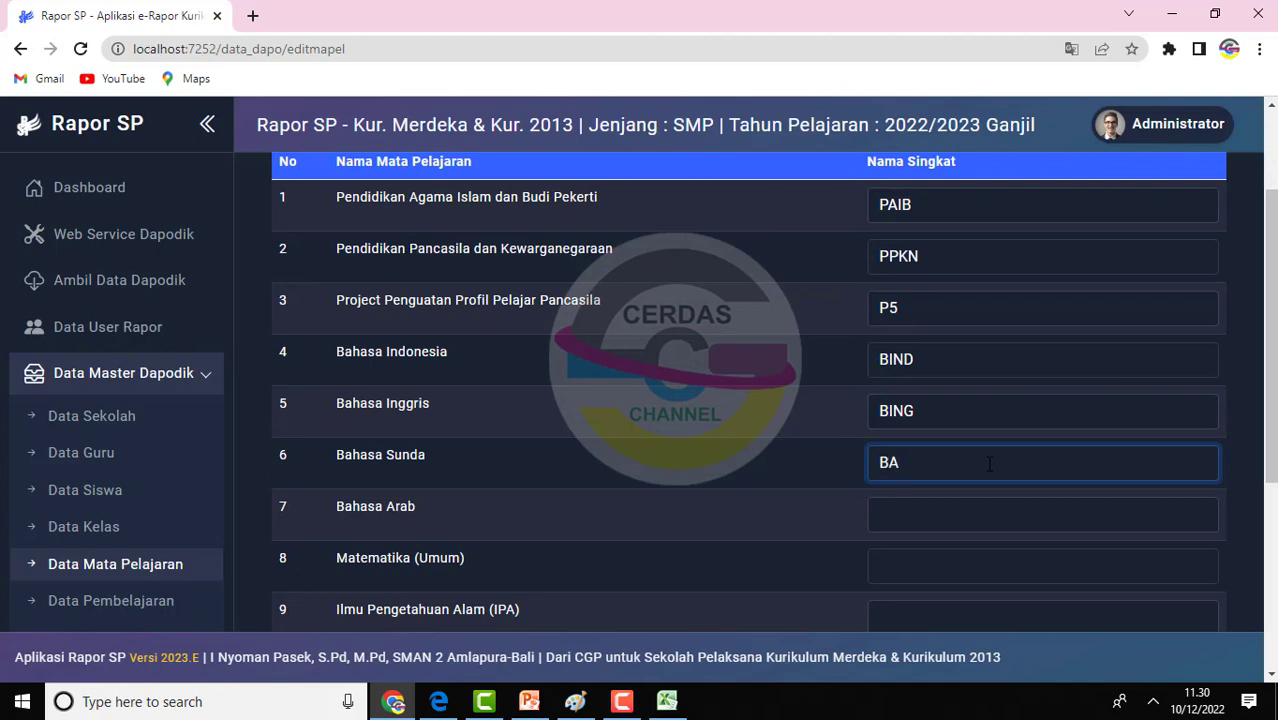
pyautogui.press('BackSpace')
pyautogui.write('HS')
pyautogui.write(' UND')
pyautogui.press('BackSpace')
pyautogui.press('BackSpace')
pyautogui.press('BackSpace')
pyautogui.write('HS SUN')
# Enter the short names BRAB for Bahasa Arab and MTK for Matematika (Umum)
pyautogui.click(936, 520)
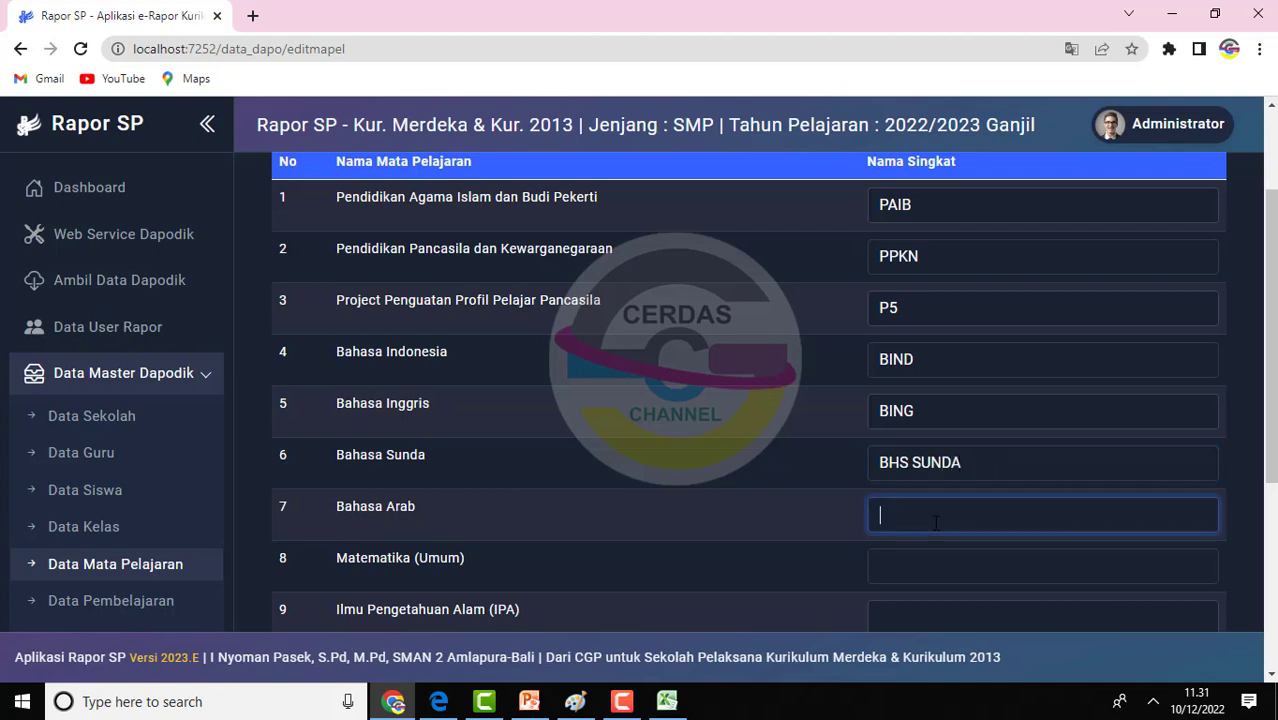
pyautogui.write('BRAB')
pyautogui.click(913, 563)
pyautogui.write('MTK')
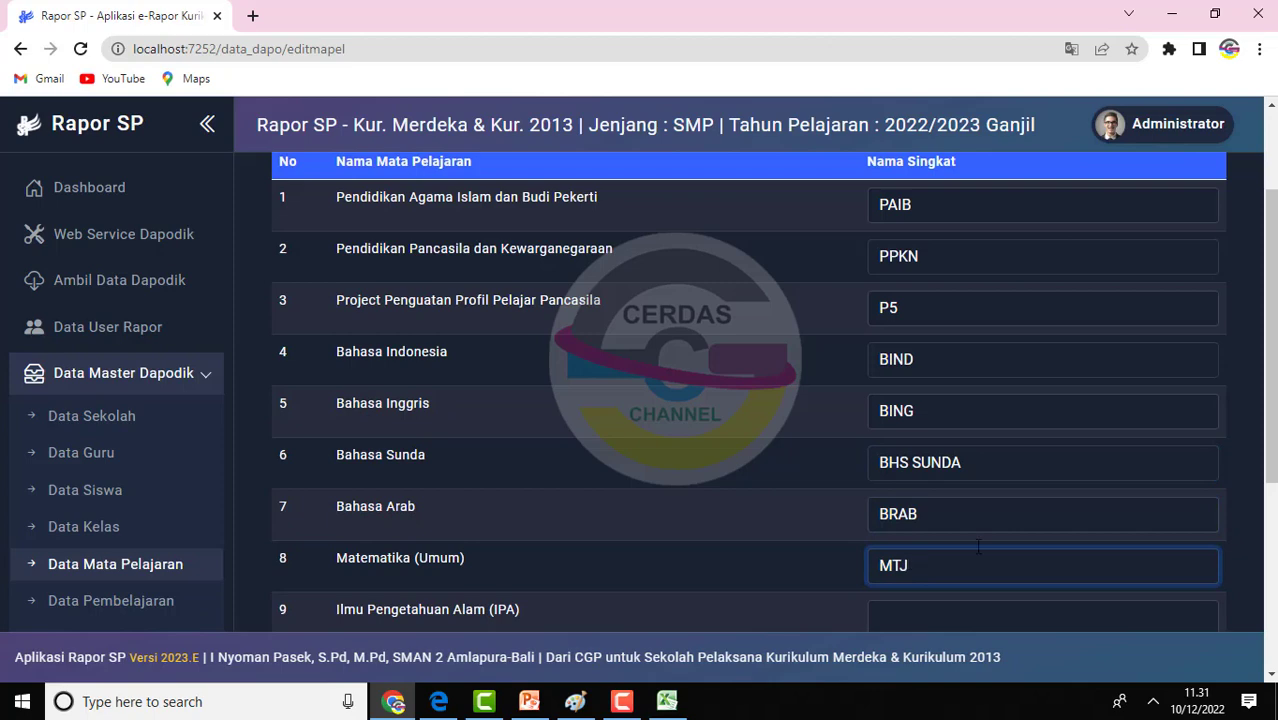
# Enter the short names IPA, IPS, PJOK and SBK for subjects 9 to 12
pyautogui.scroll(-2, 1163, 507)
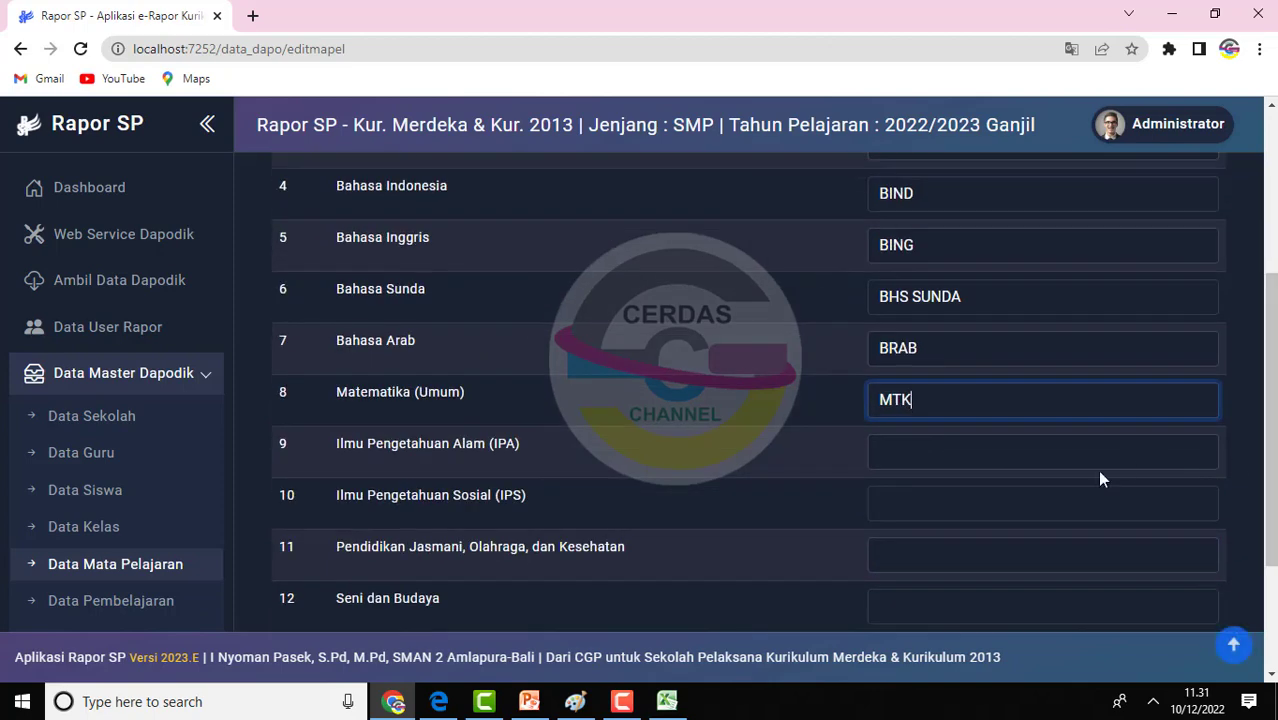
pyautogui.click(1031, 451)
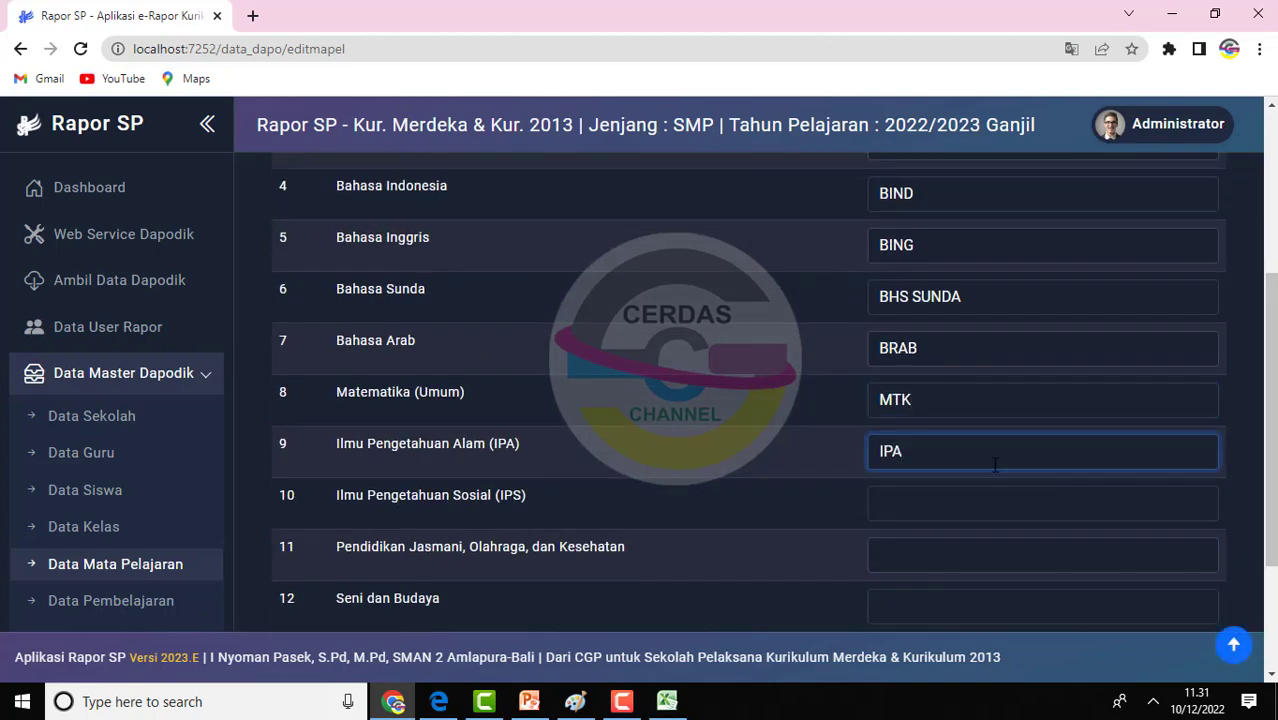
pyautogui.click(950, 495)
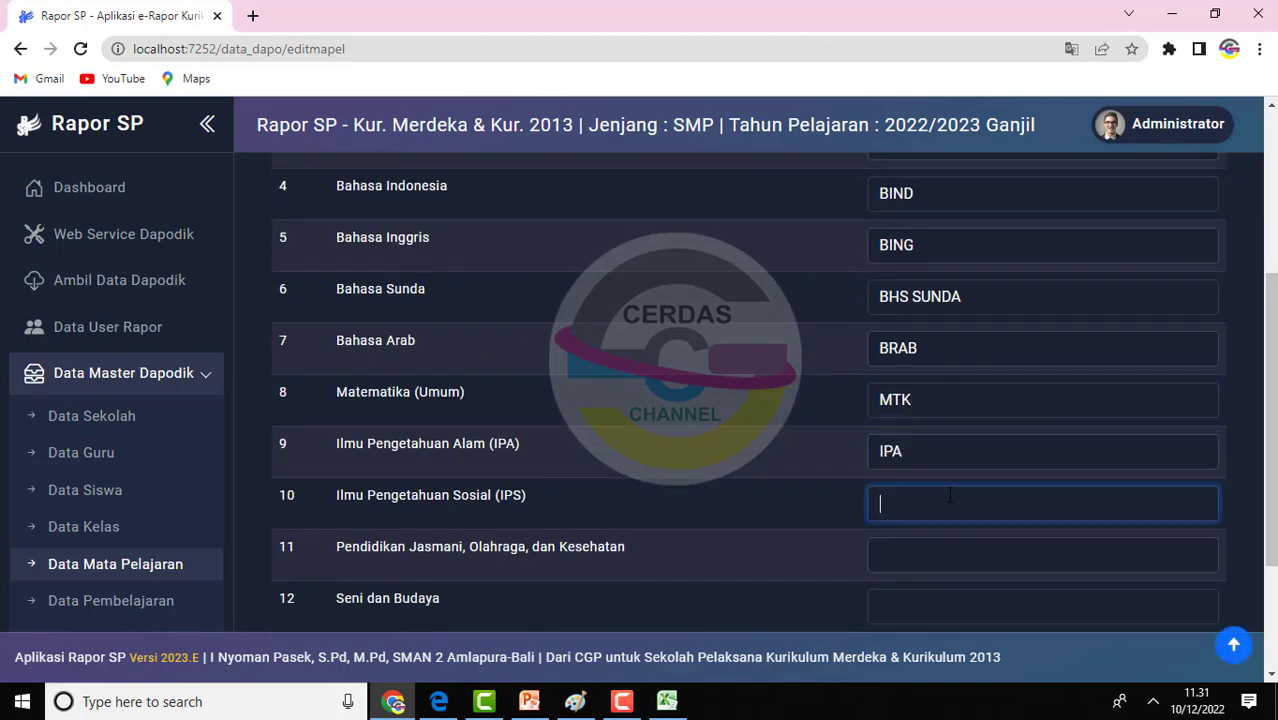
pyautogui.click(904, 558)
pyautogui.write('OK')
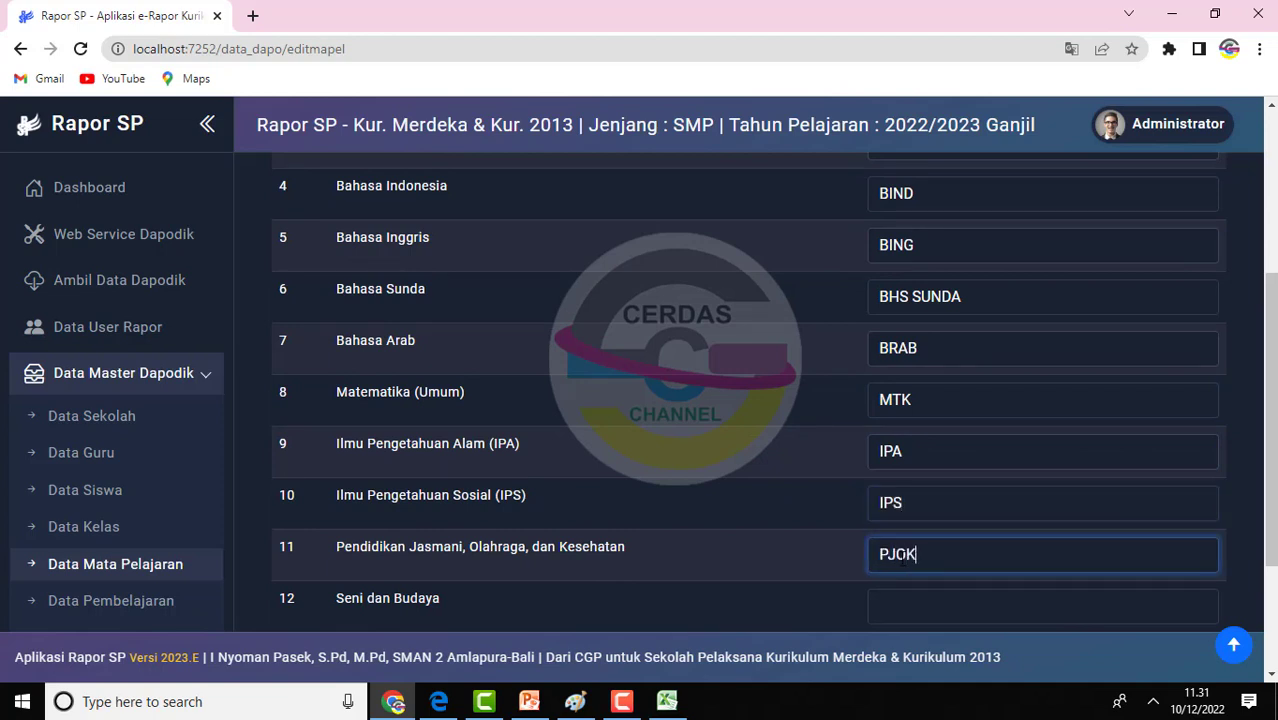
pyautogui.click(895, 607)
pyautogui.write('SBK')
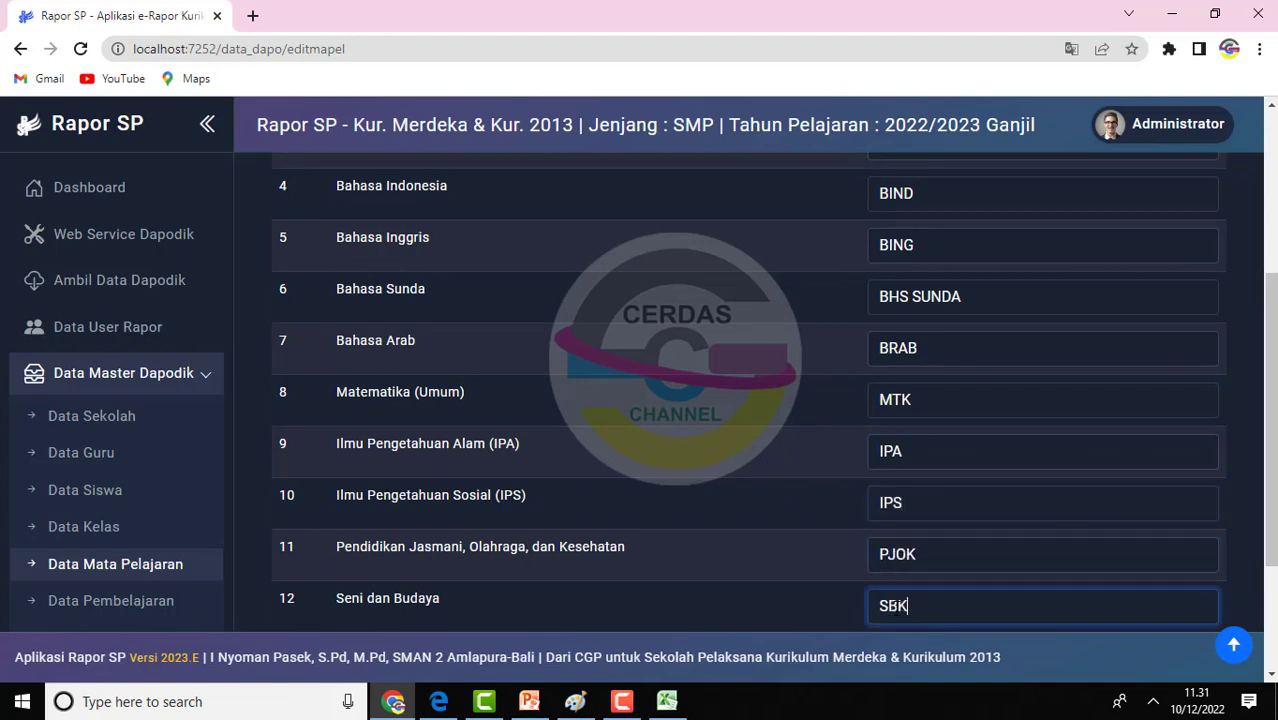
# Enter the short names PKRY for Prakarya and INF for Informatika
pyautogui.scroll(-2, 940, 560)
pyautogui.click(959, 518)
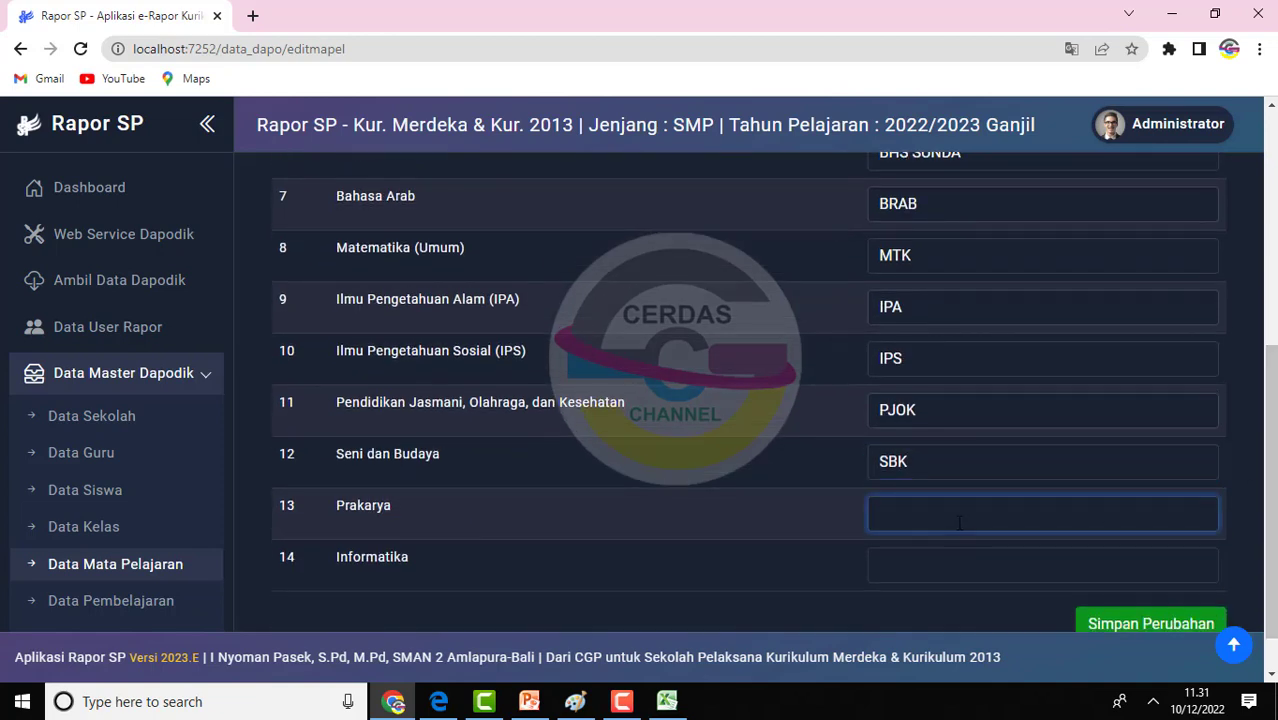
pyautogui.write('PKRY')
pyautogui.click(921, 575)
pyautogui.write('INF')
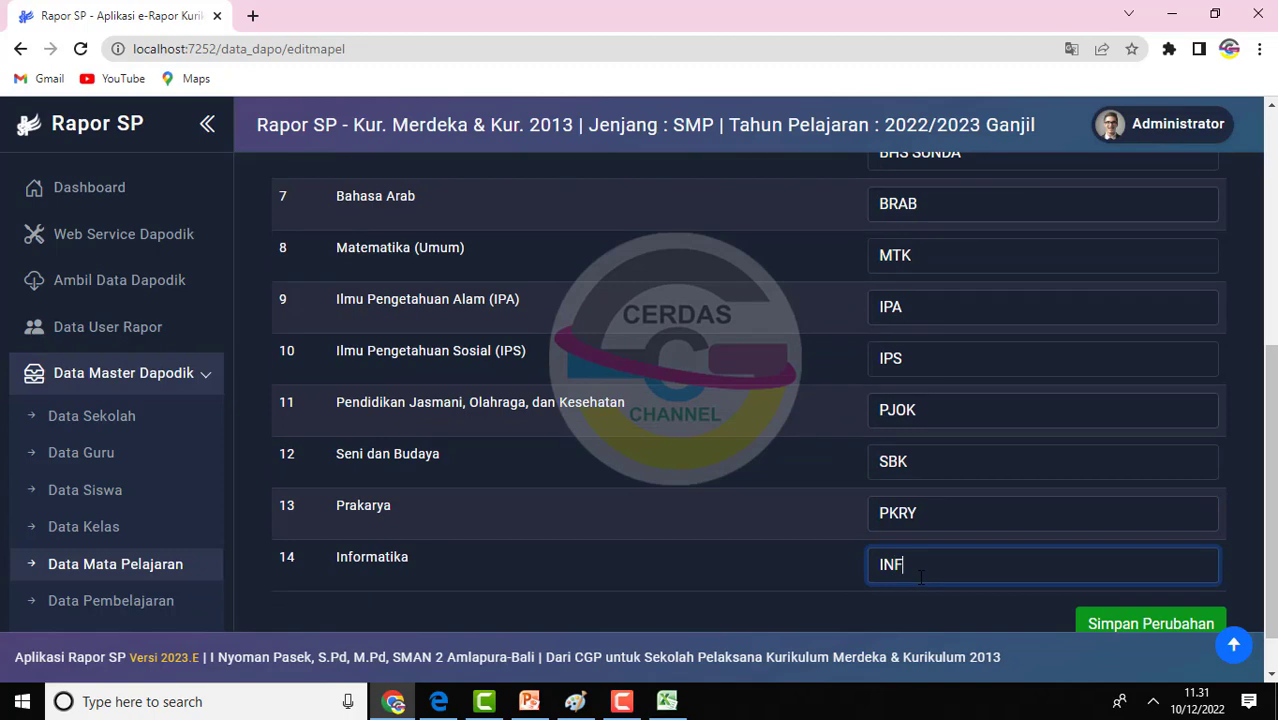
# Check the entered short names, save the changes, and open the Data Pembelajaran page
pyautogui.moveTo(1263, 486)
pyautogui.mouseDown()
pyautogui.moveTo(1262, 282)
pyautogui.moveTo(1262, 496)
pyautogui.mouseUp()
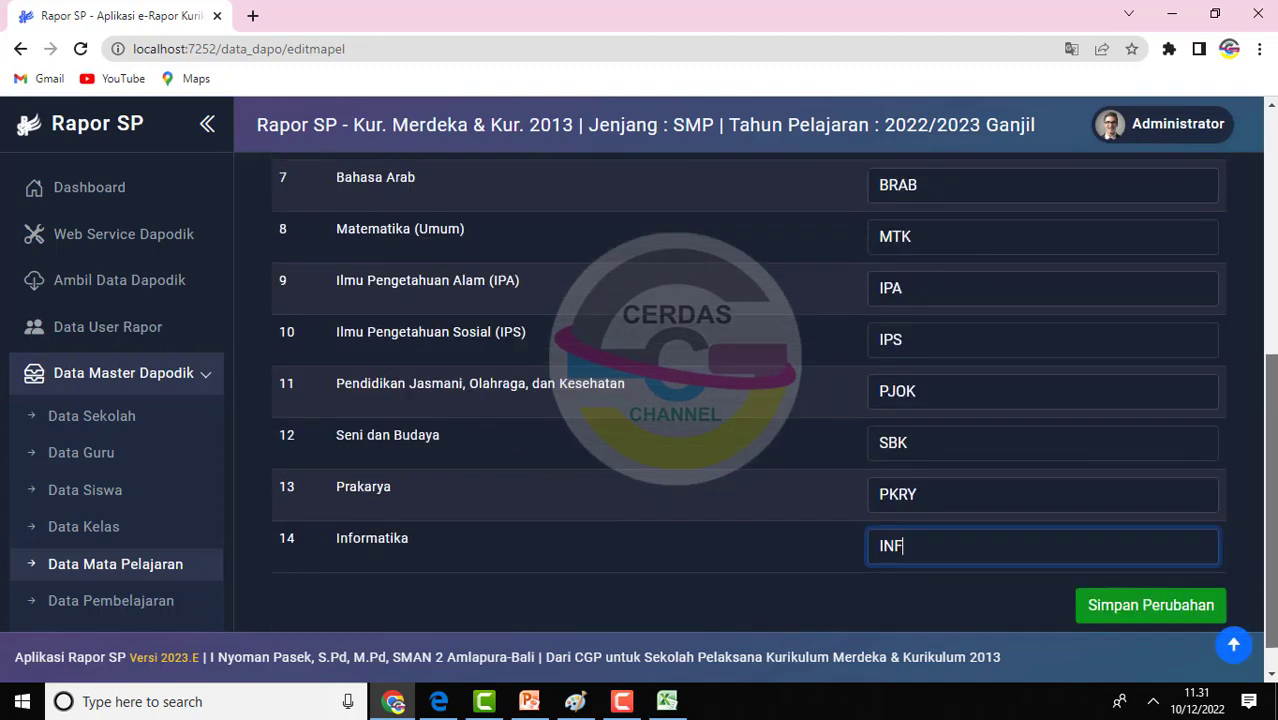
pyautogui.scroll(3, 748, 392)
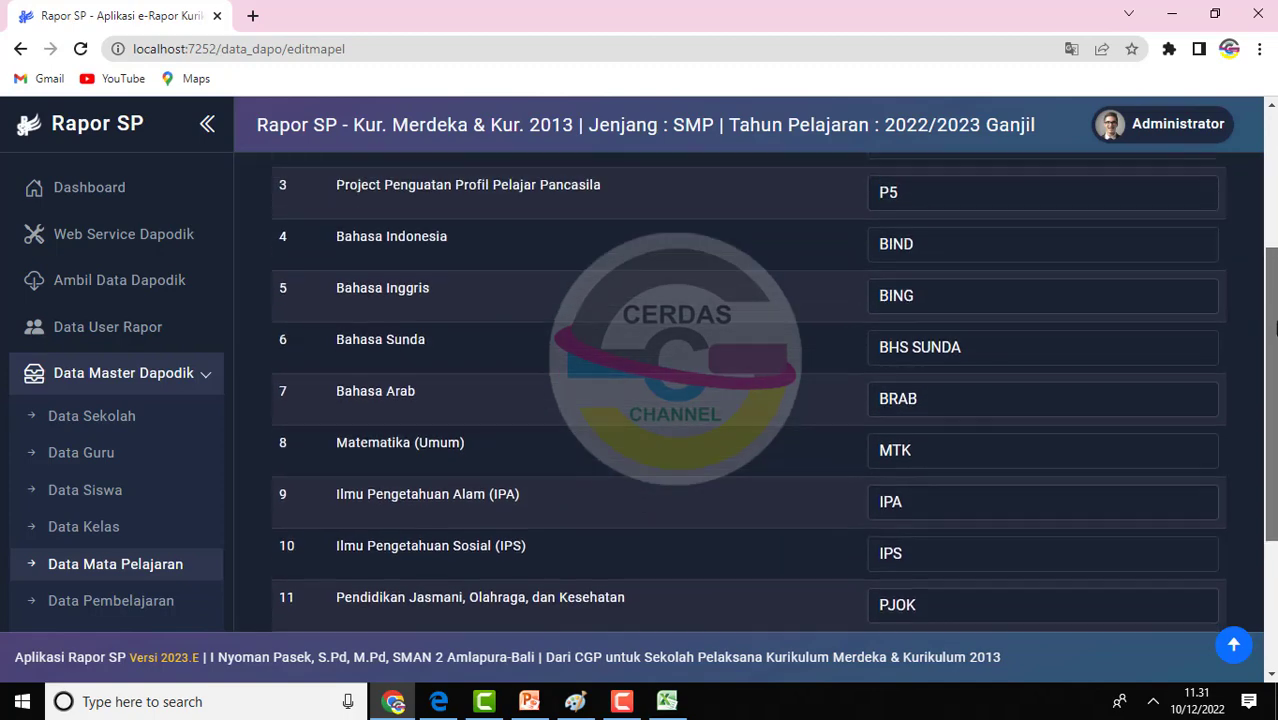
pyautogui.scroll(-1, 748, 392)
pyautogui.scroll(-3, 748, 392)
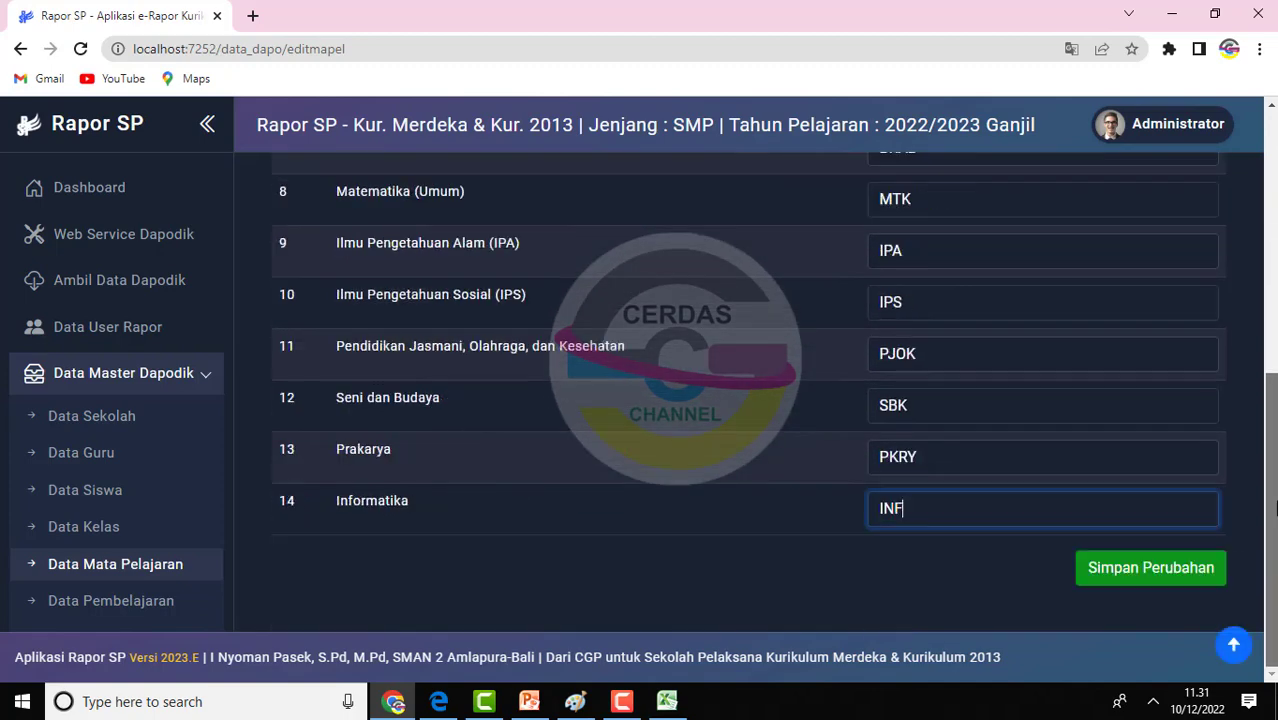
pyautogui.click(1168, 580)
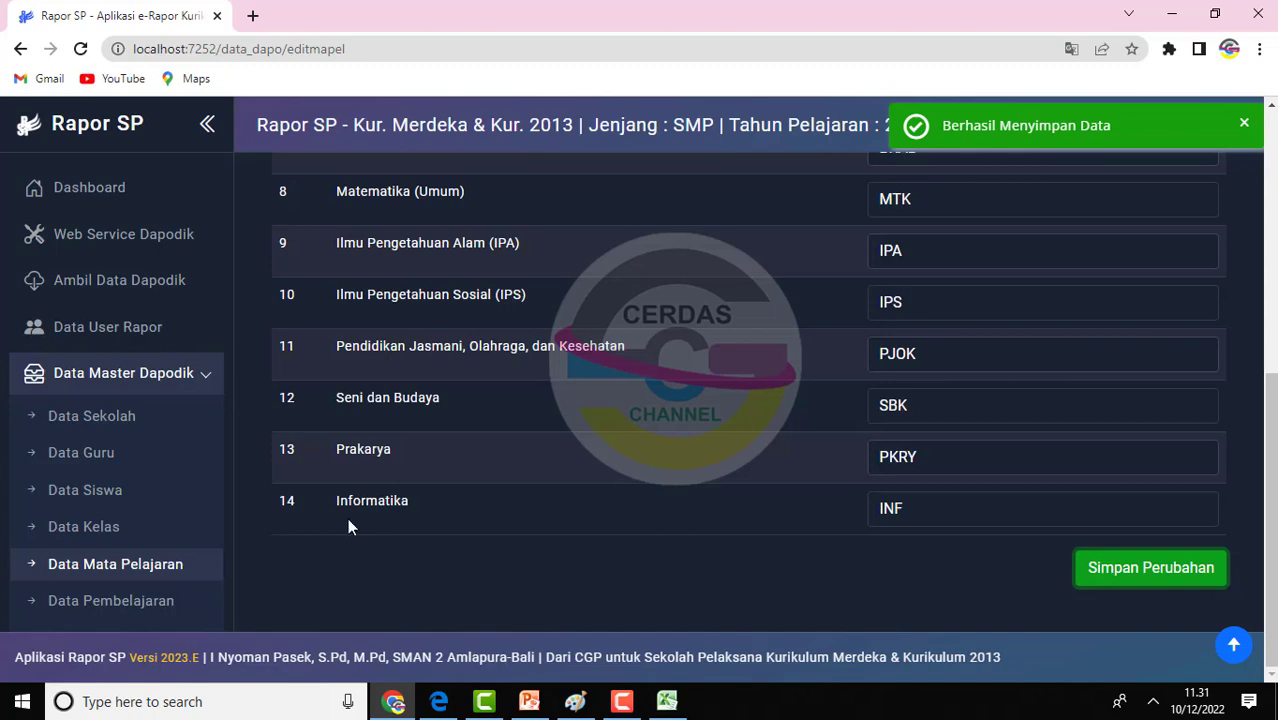
pyautogui.click(160, 597)
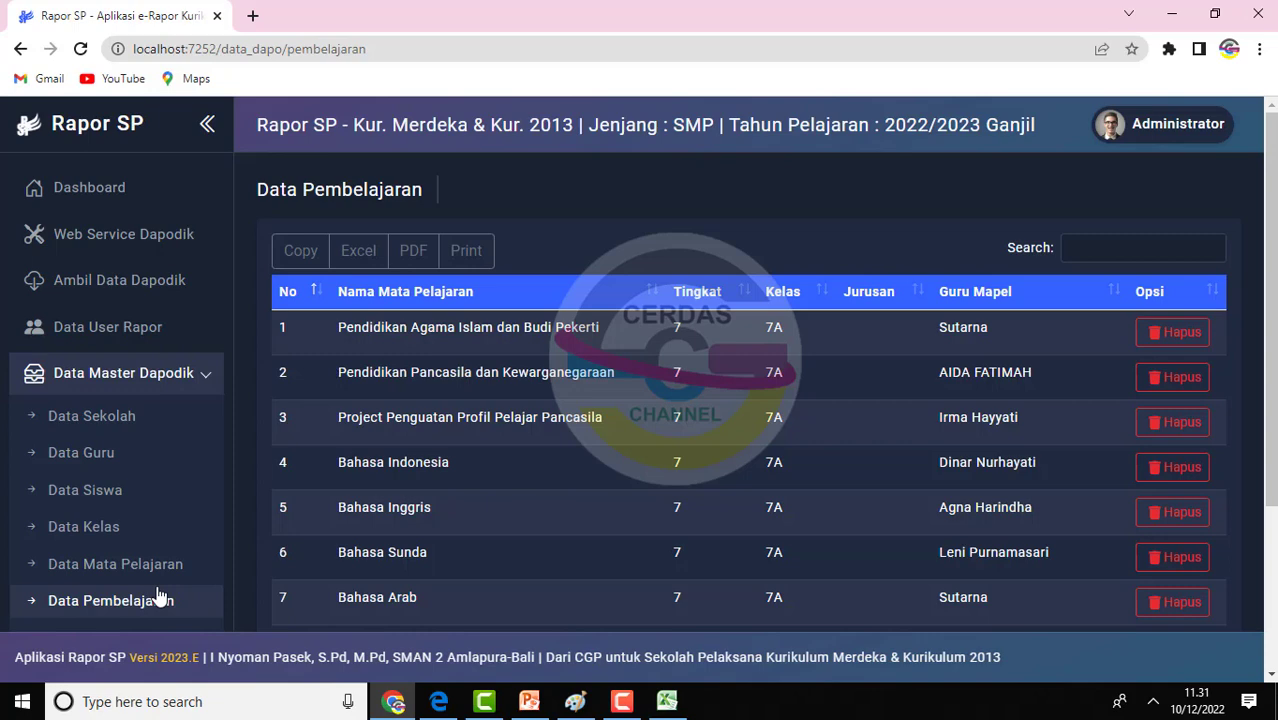
# Review the teaching assignments on the Data Pembelajaran page and open the Data Ekstra Kurikuler page
pyautogui.scroll(-3, 1127, 405)
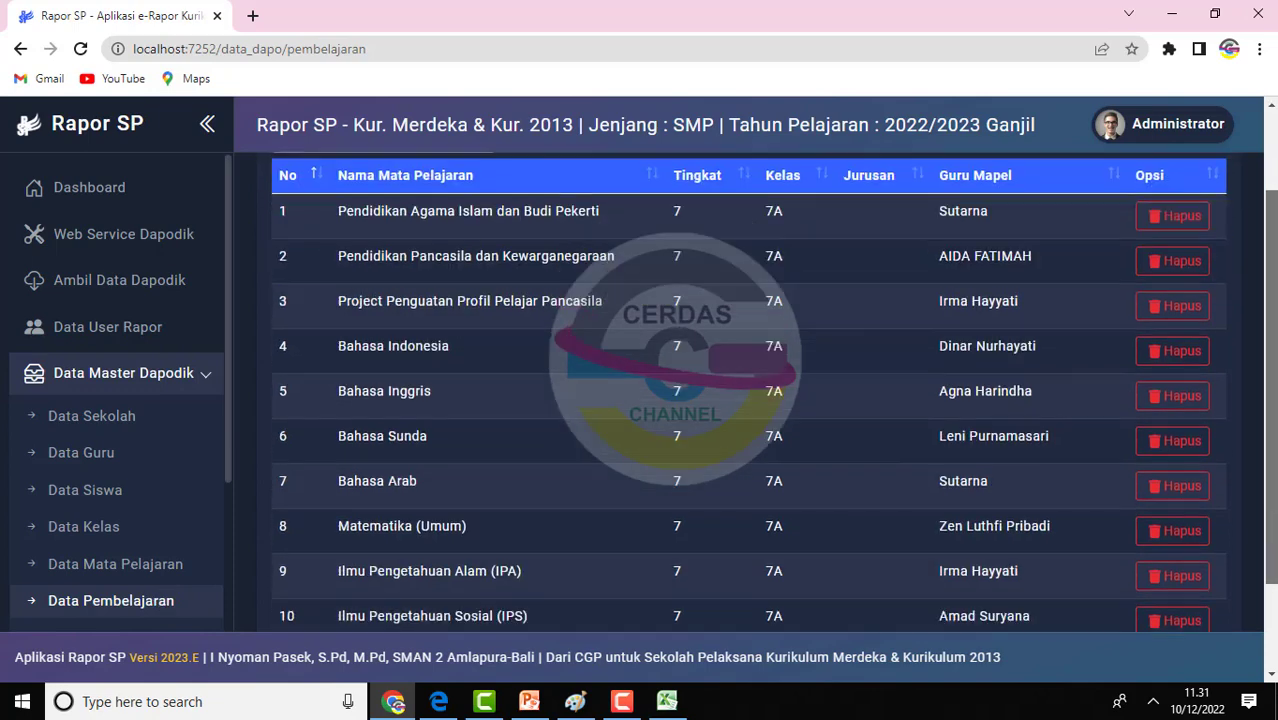
pyautogui.scroll(2, 750, 393)
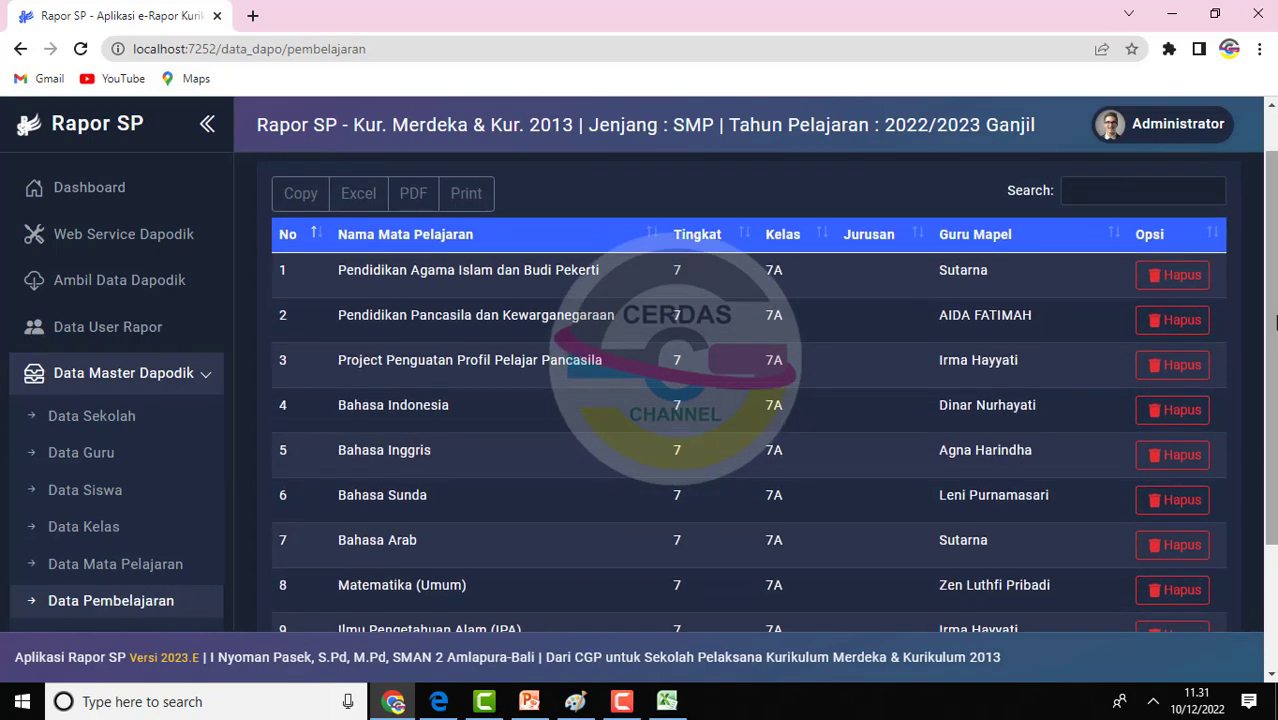
pyautogui.scroll(-4, 228, 362)
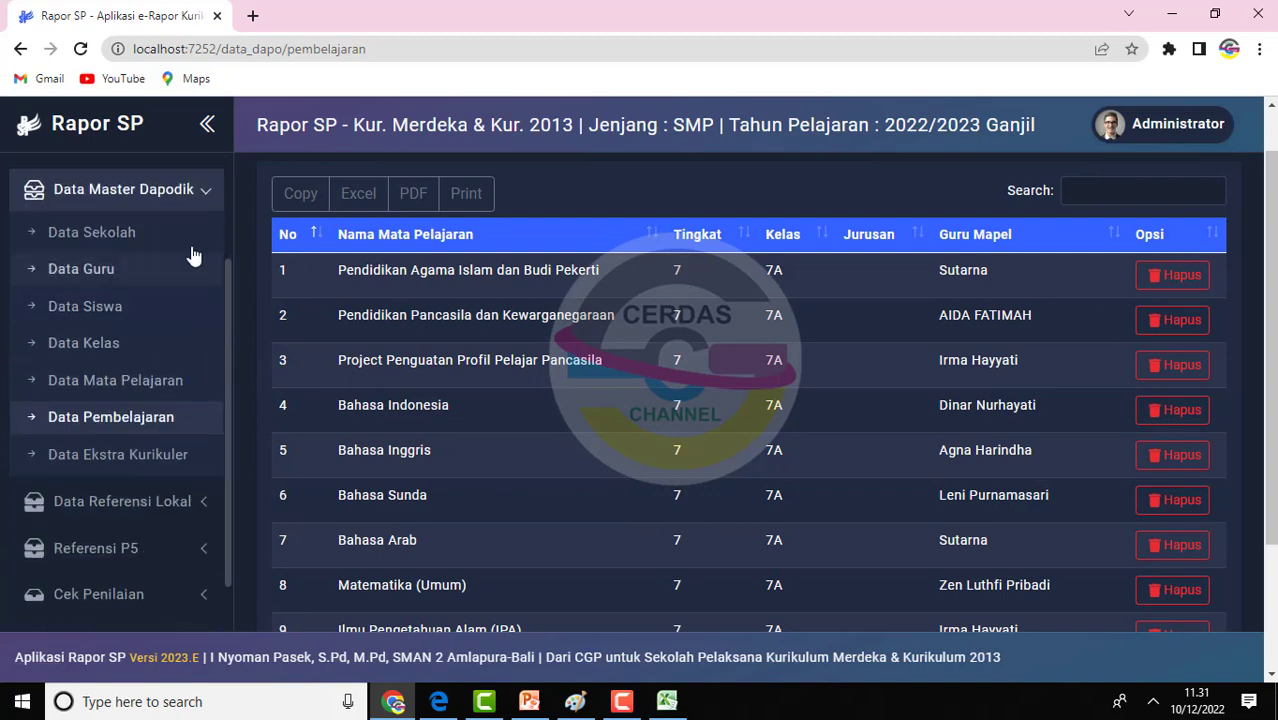
pyautogui.click(163, 455)
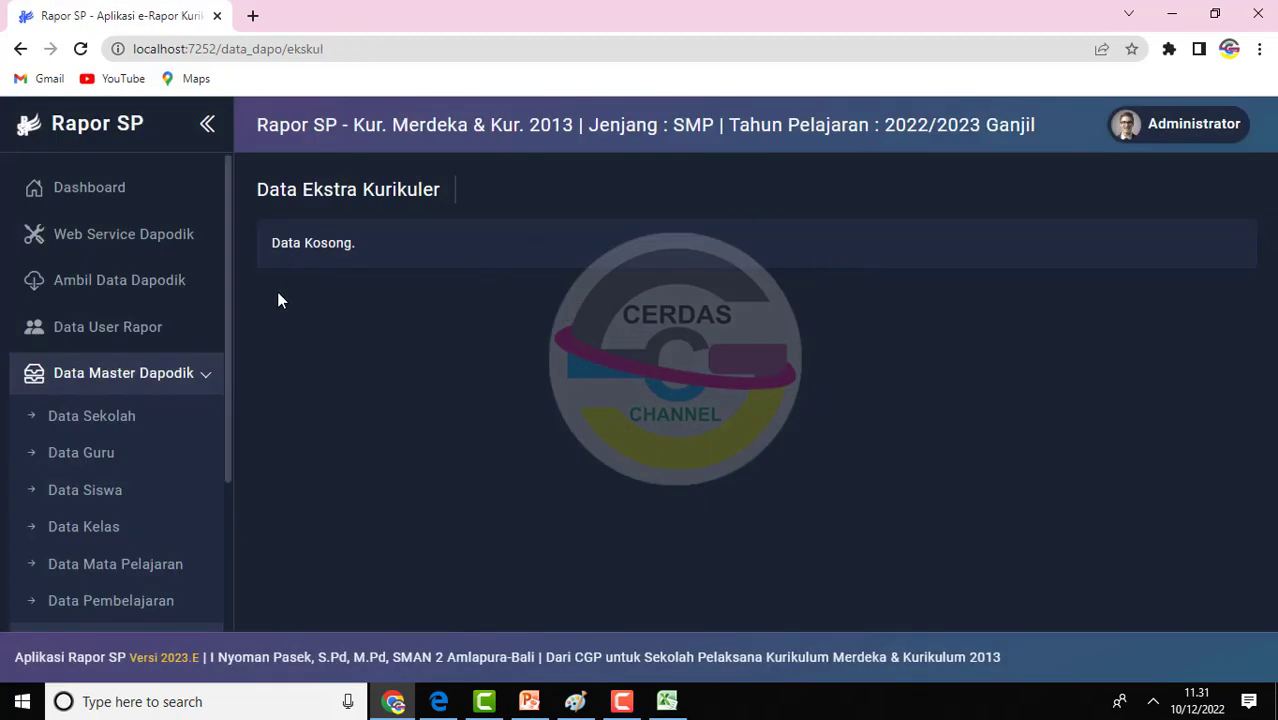
# Open Kelompok Mapel under Data Referensi Lokal and check the names of subject groups A and B
pyautogui.scroll(-5, 231, 340)
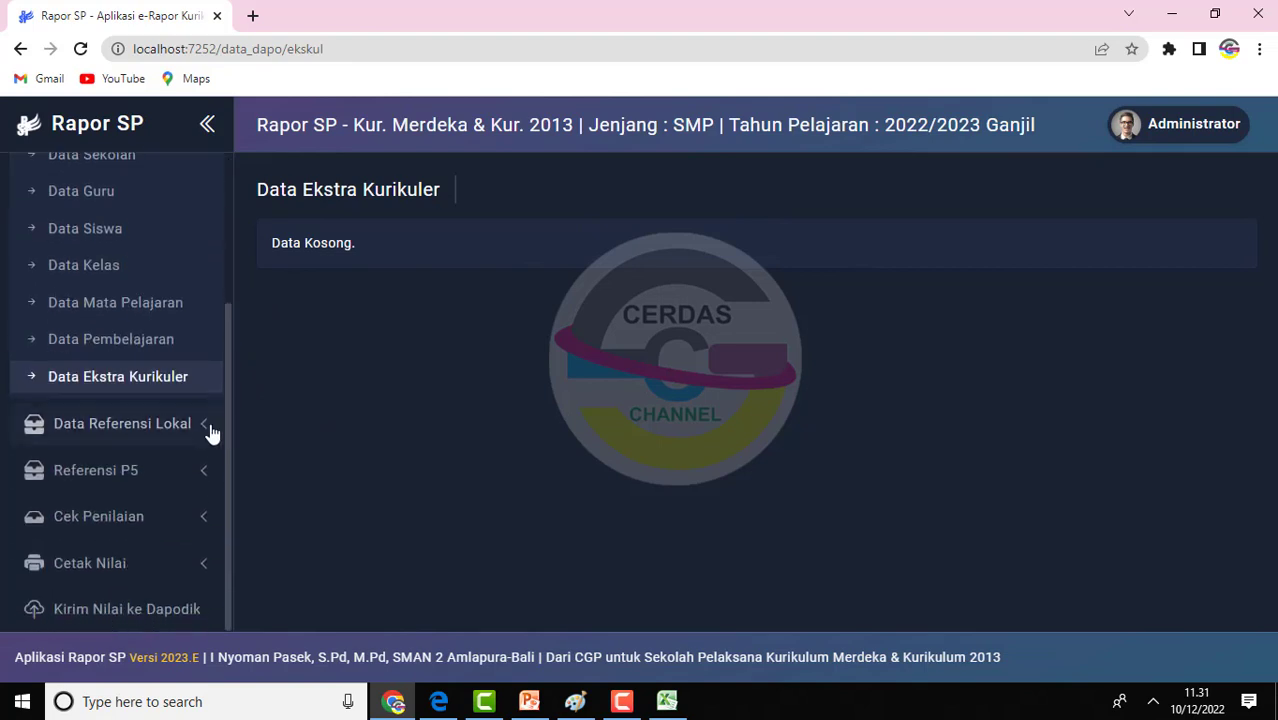
pyautogui.click(205, 430)
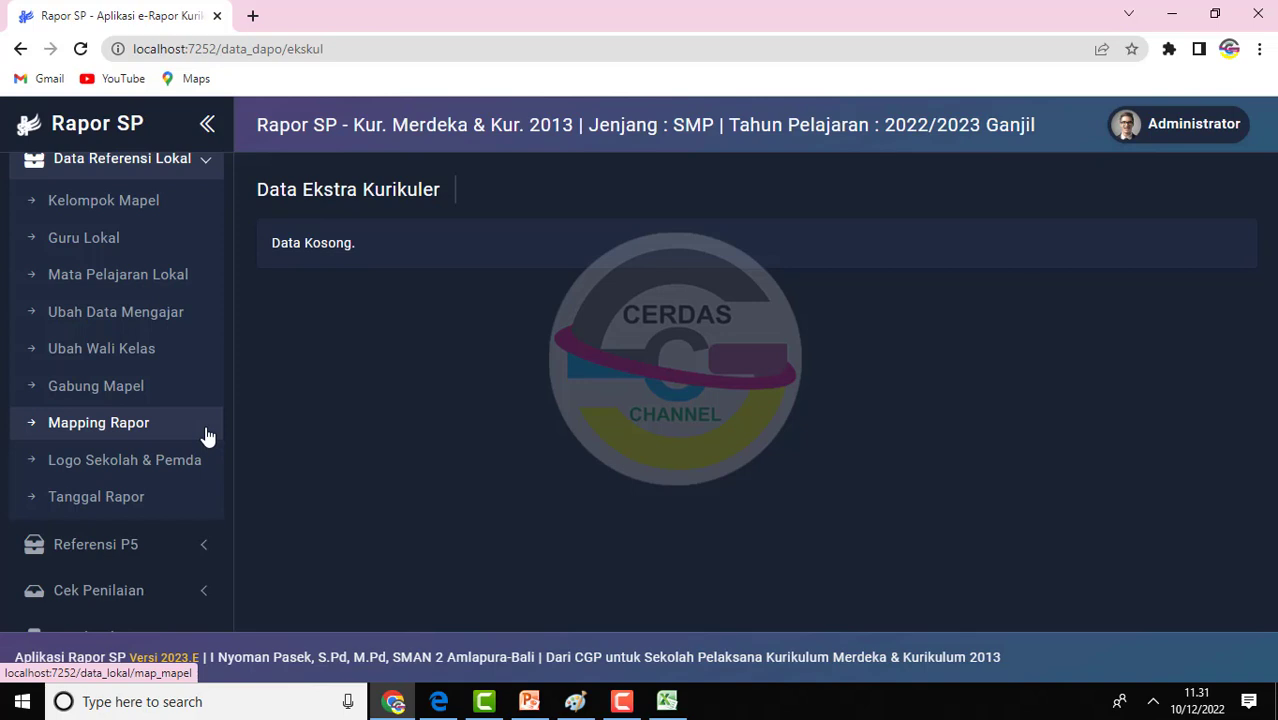
pyautogui.click(115, 204)
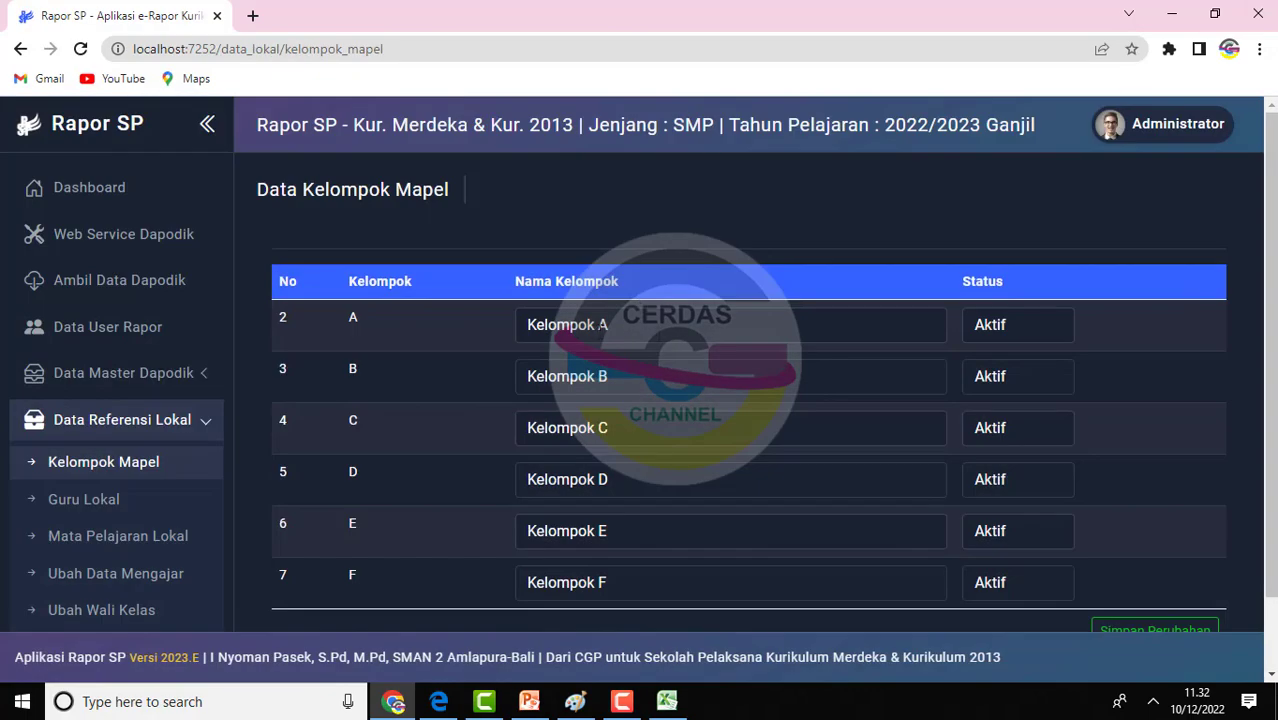
pyautogui.moveTo(610, 325); pyautogui.dragTo(522, 325)
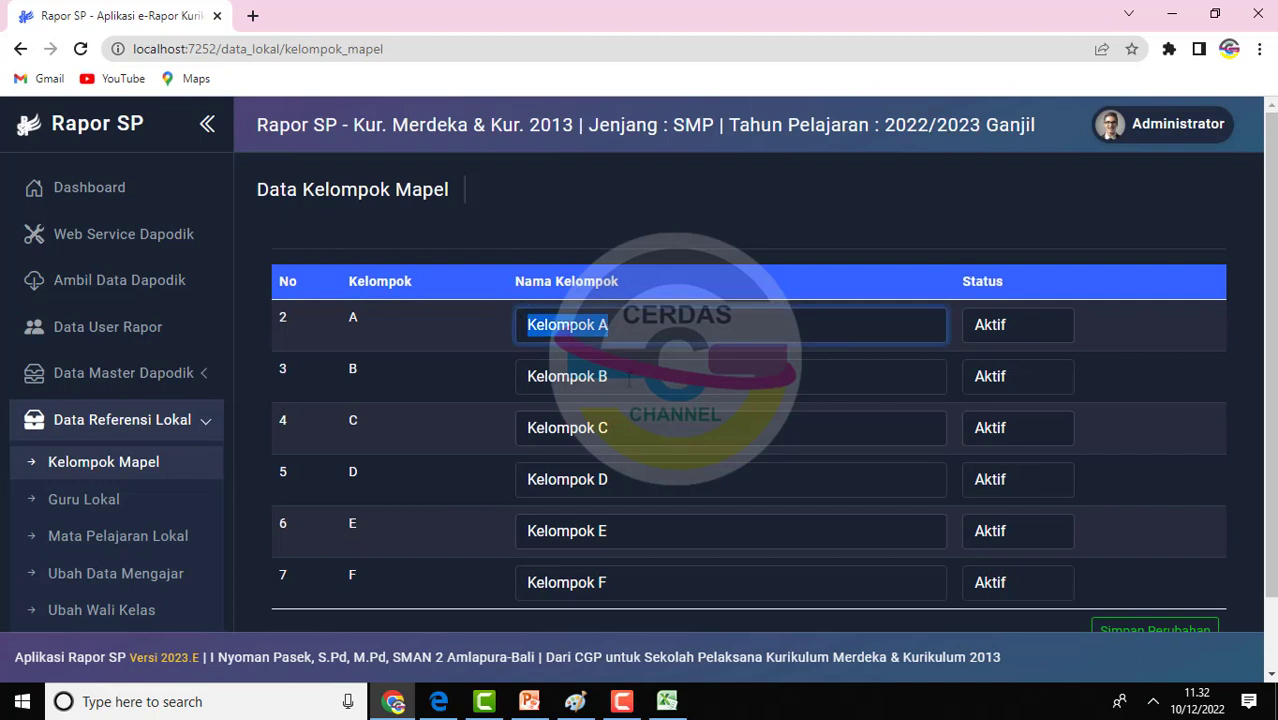
pyautogui.moveTo(612, 376); pyautogui.dragTo(508, 384)
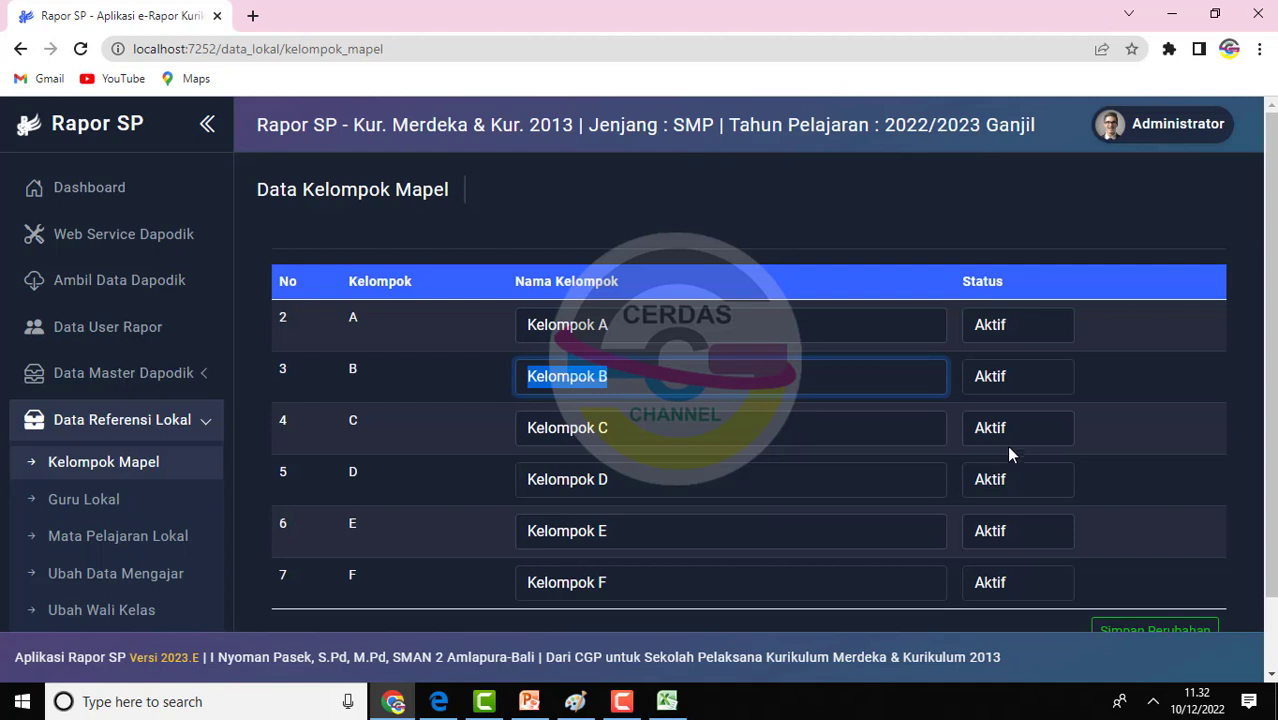
# Set the status of subject groups D, E and F to Tidak Aktif and save the changes
pyautogui.click(1004, 482)
pyautogui.click(1006, 533)
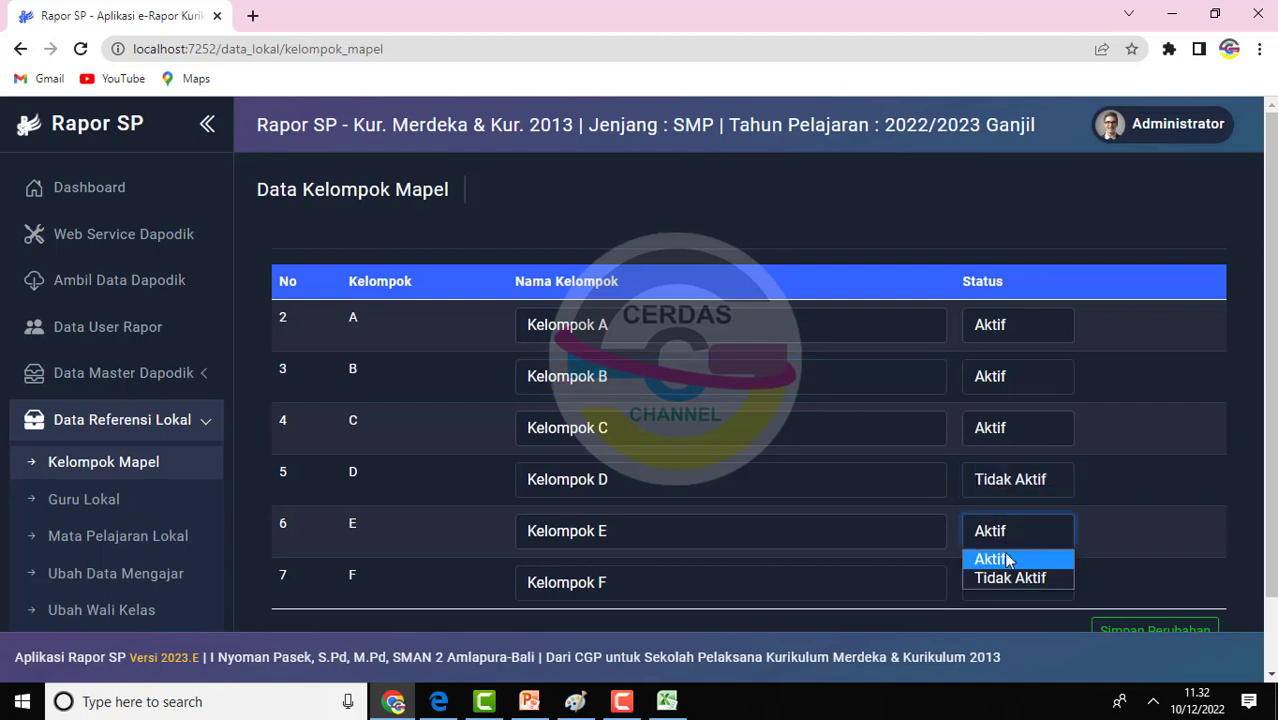
pyautogui.click(1000, 578)
pyautogui.click(1001, 582)
pyautogui.click(1000, 630)
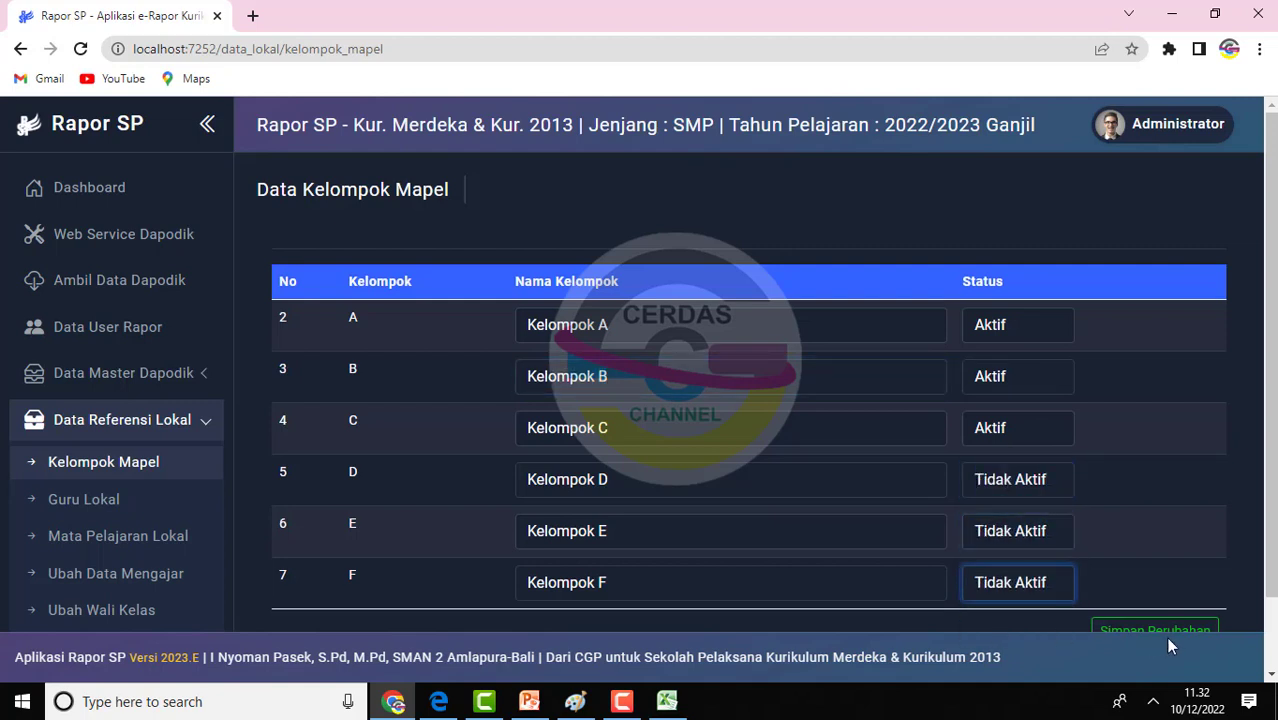
pyautogui.click(1166, 635)
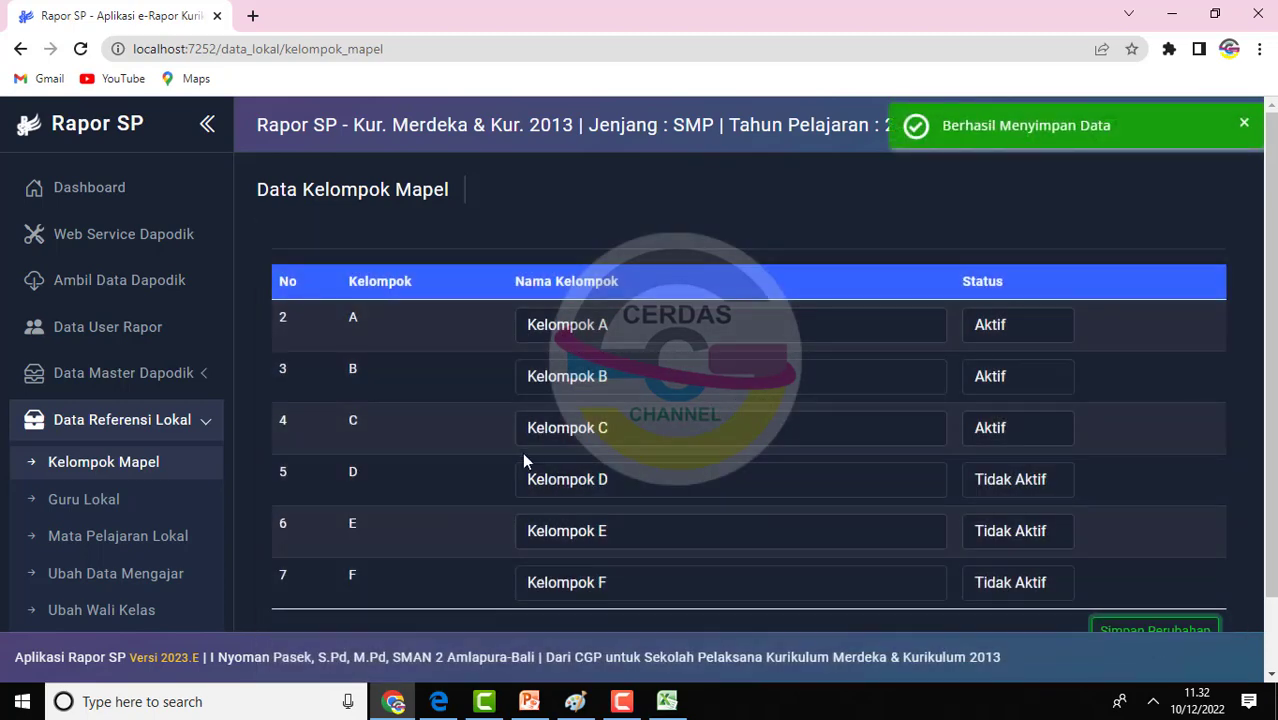
# Open the Guru Lokal page, start adding a non-Dapodik teacher and enter the teacher's name in capitals
pyautogui.click(133, 499)
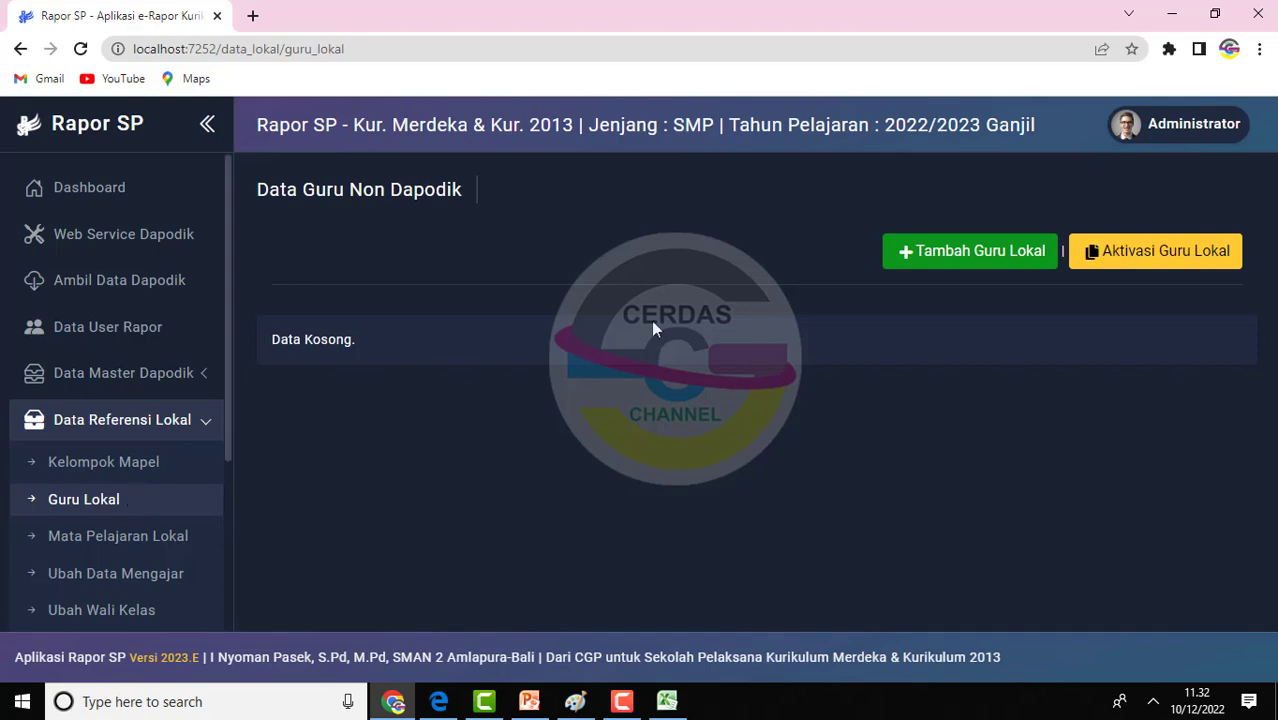
pyautogui.click(950, 262)
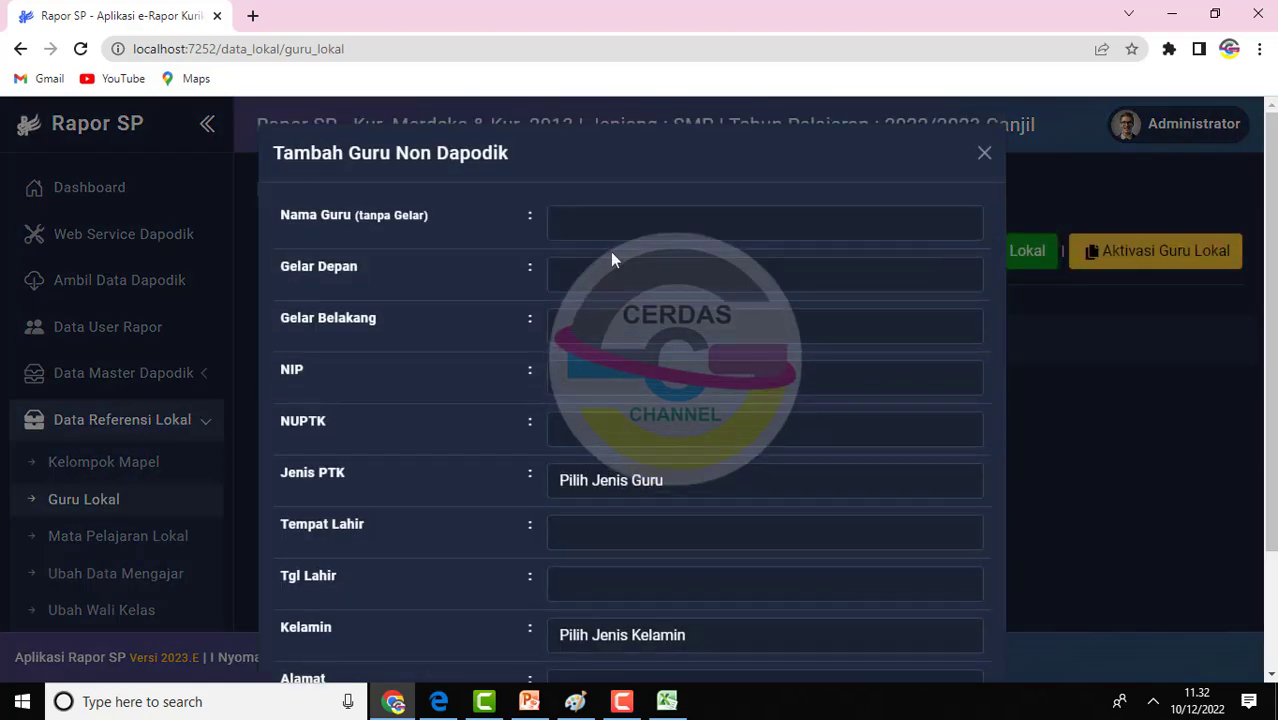
pyautogui.click(621, 237)
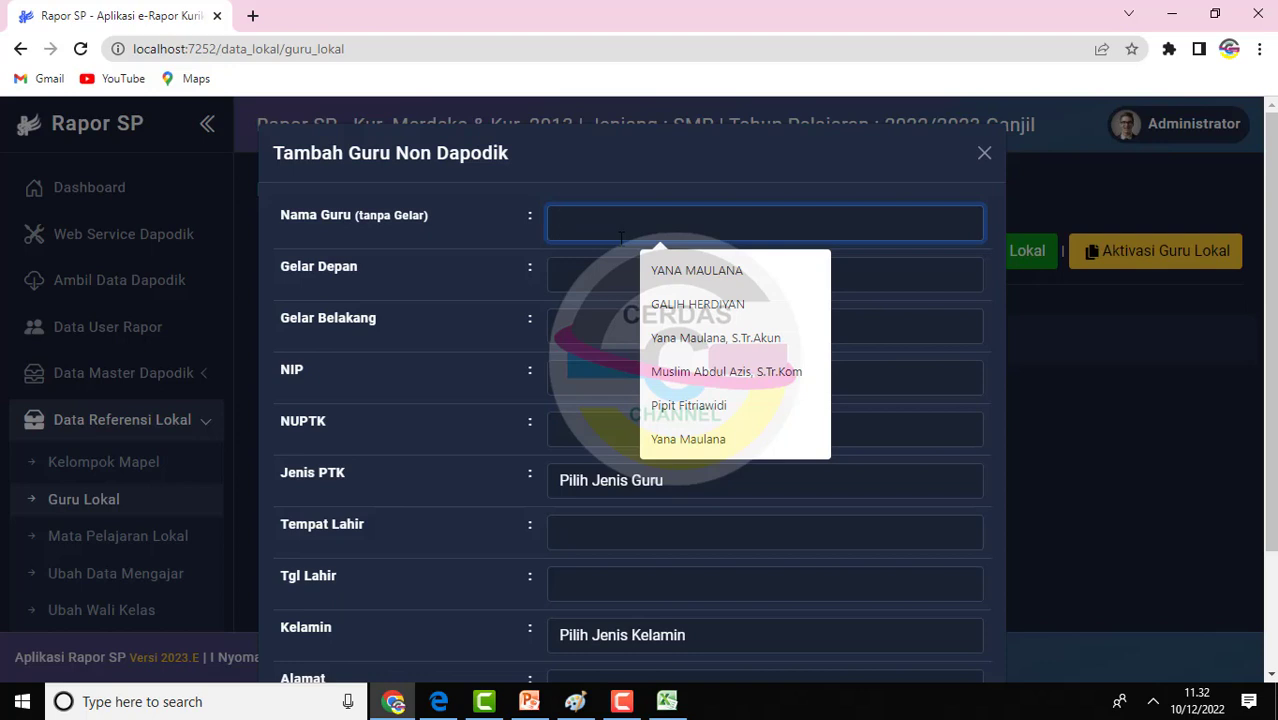
pyautogui.write('a')
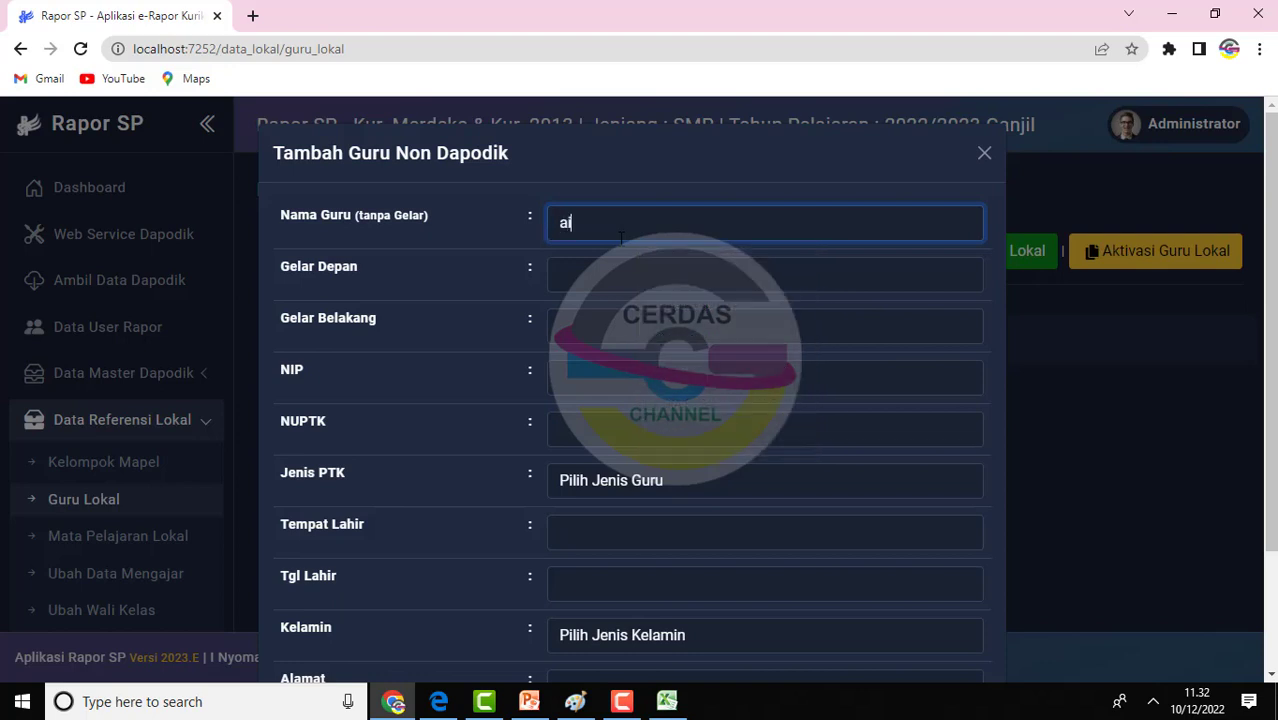
pyautogui.press('BackSpace')
pyautogui.press('Escape')
pyautogui.write('indi')
pyautogui.press('BackSpace')
pyautogui.press('BackSpace')
pyautogui.press('BackSpace')
pyautogui.press('BackSpace')
pyautogui.write('INDI')
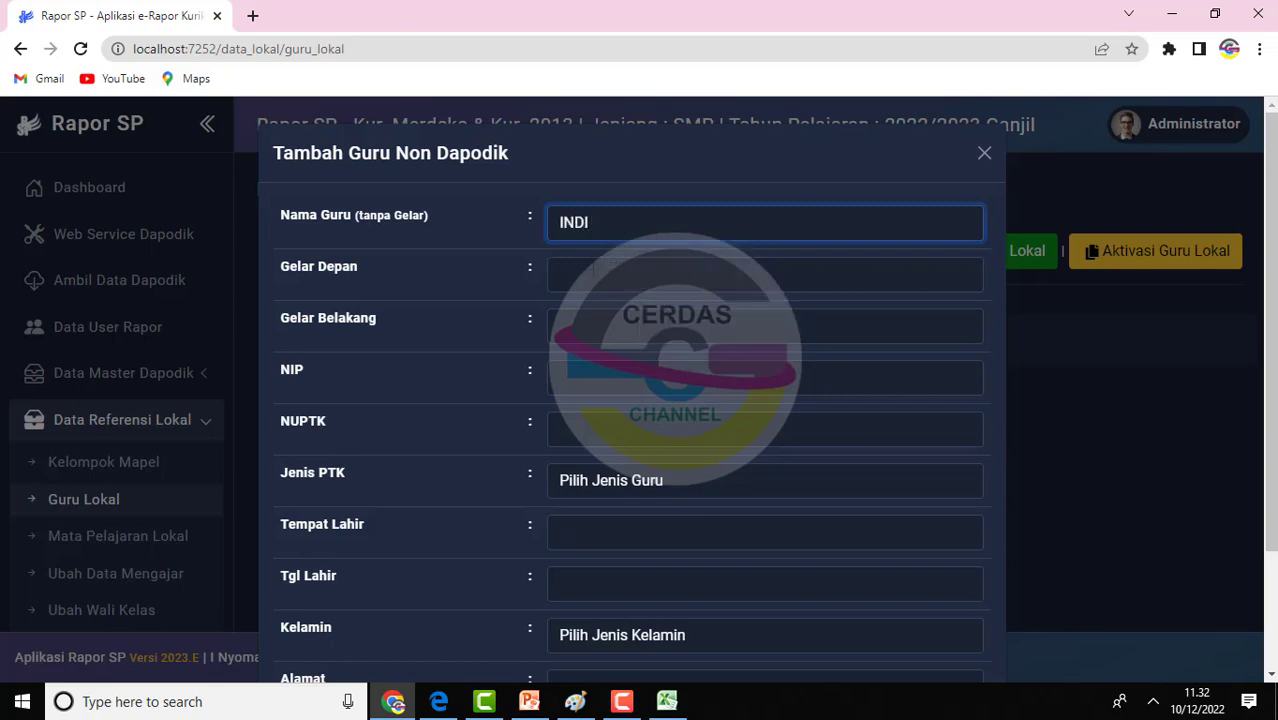
# Leave Gelar Depan empty, set Gelar Belakang to S.Pd, and enter a dash for both NIP and NUPTK
pyautogui.press('Tab')
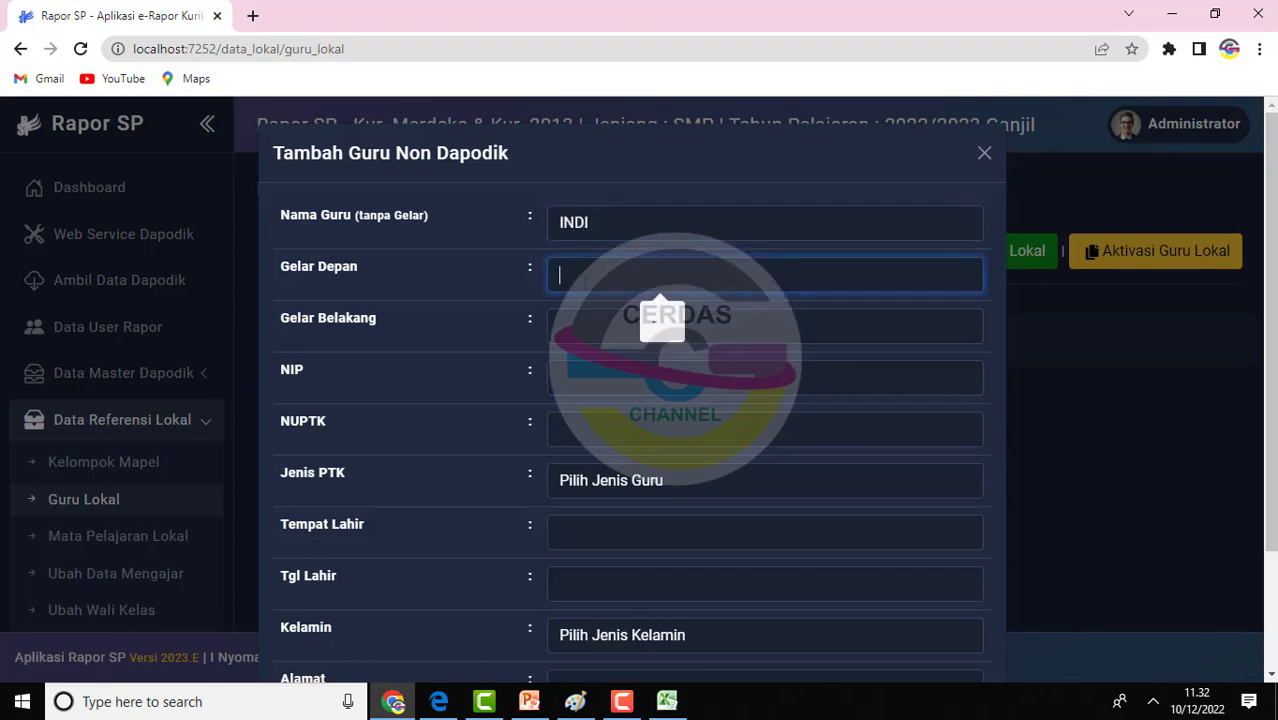
pyautogui.press('Tab')
pyautogui.write('S.Pd')
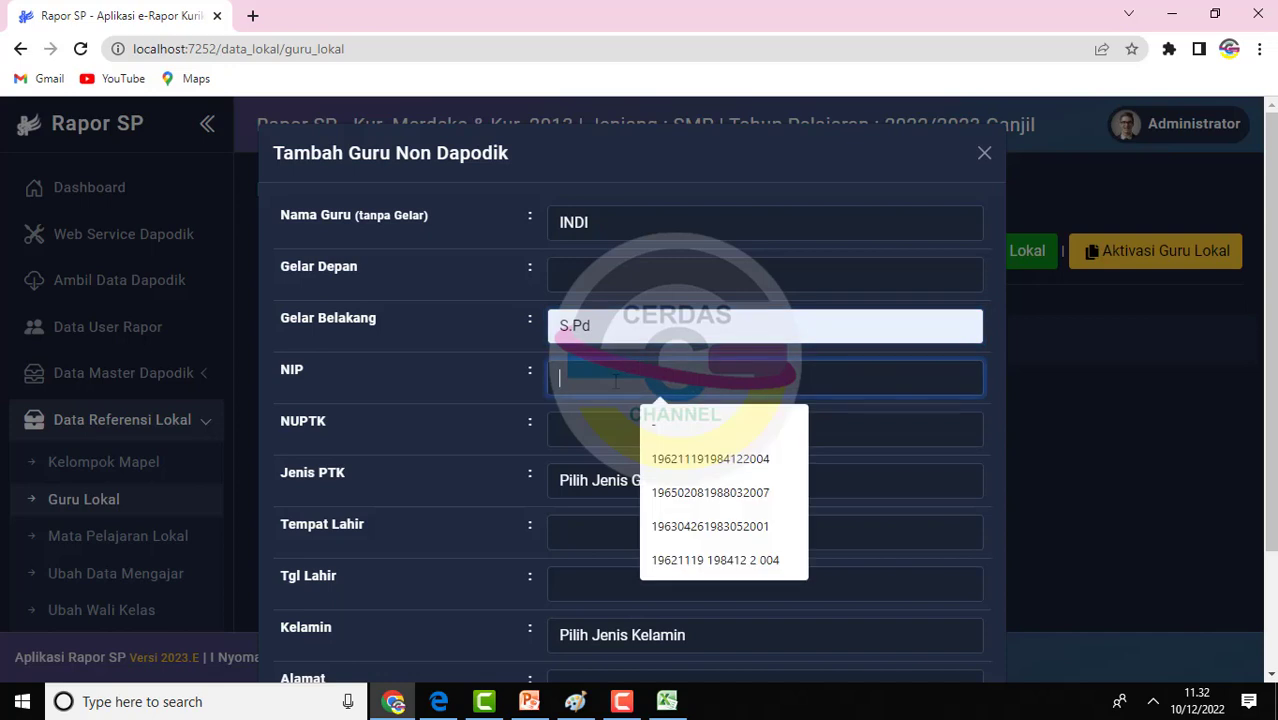
pyautogui.write('-')
pyautogui.press('Tab')
pyautogui.write('-')
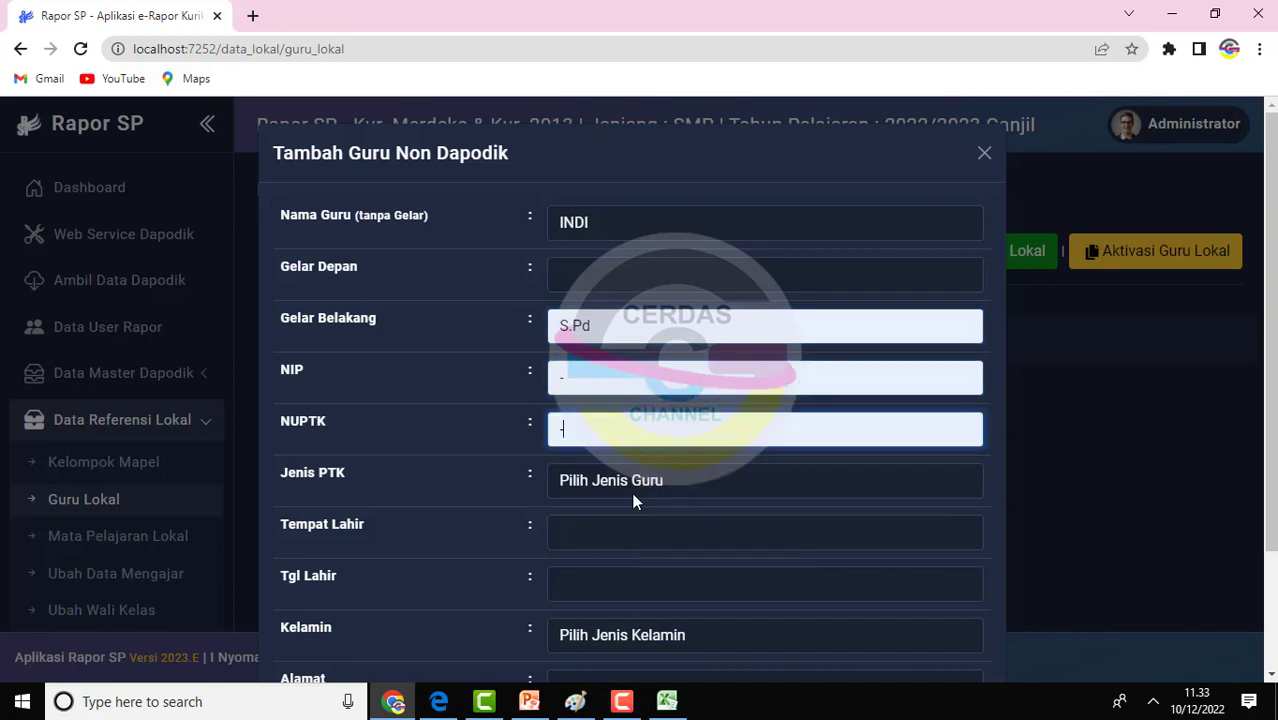
# Set the teacher's Jenis PTK to Guru Mapel and Tempat Lahir to Bandung
pyautogui.click(625, 490)
pyautogui.click(593, 536)
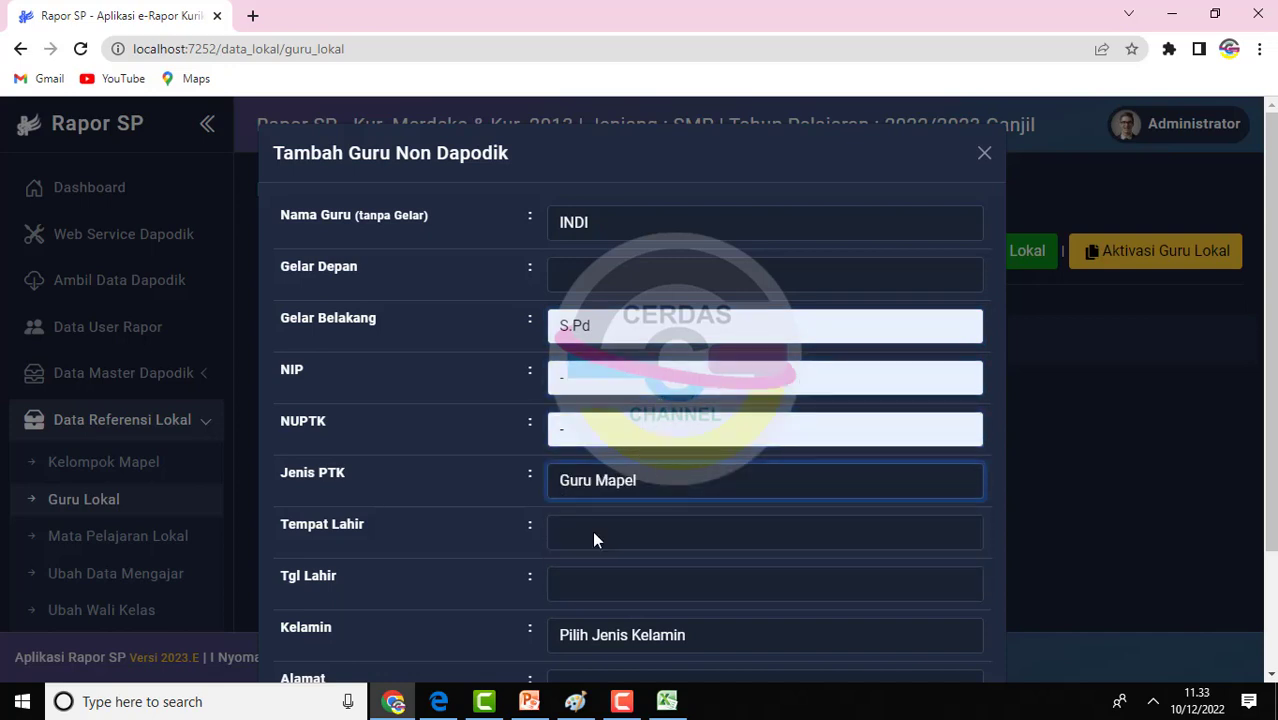
pyautogui.click(593, 536)
pyautogui.click(678, 578)
pyautogui.hotkey('ctrl', 'a')
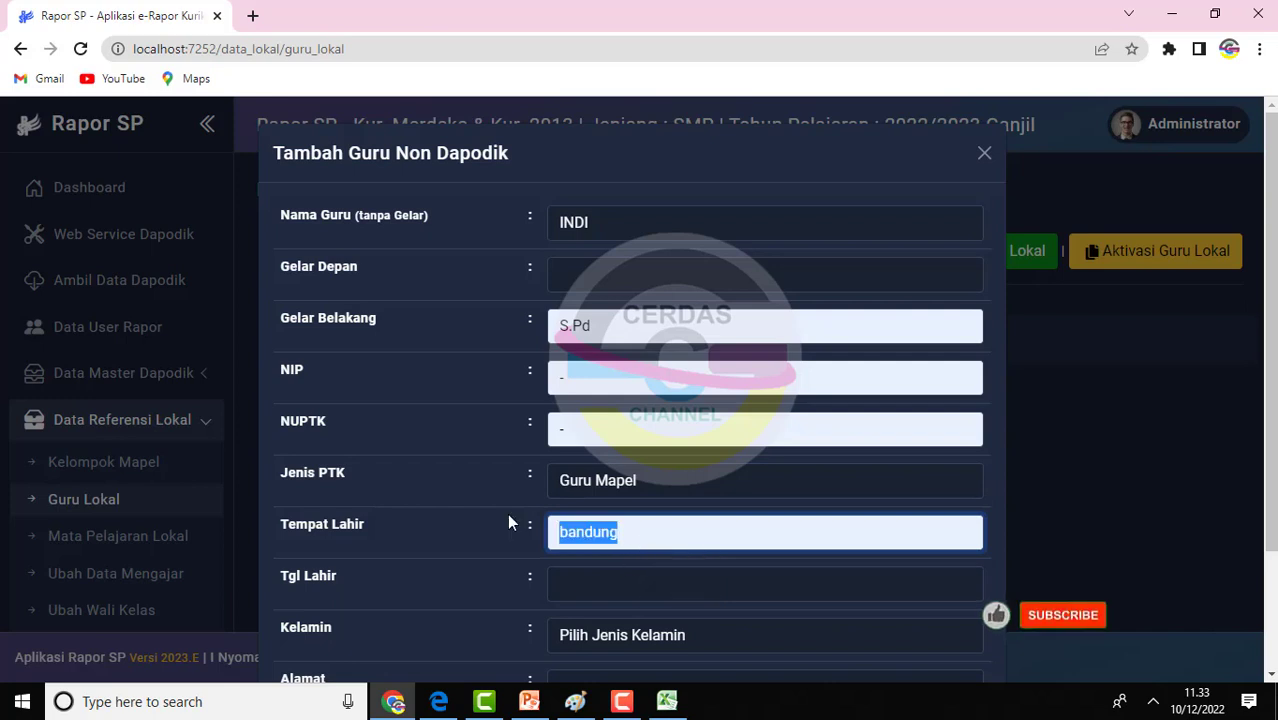
pyautogui.write('Bandung')
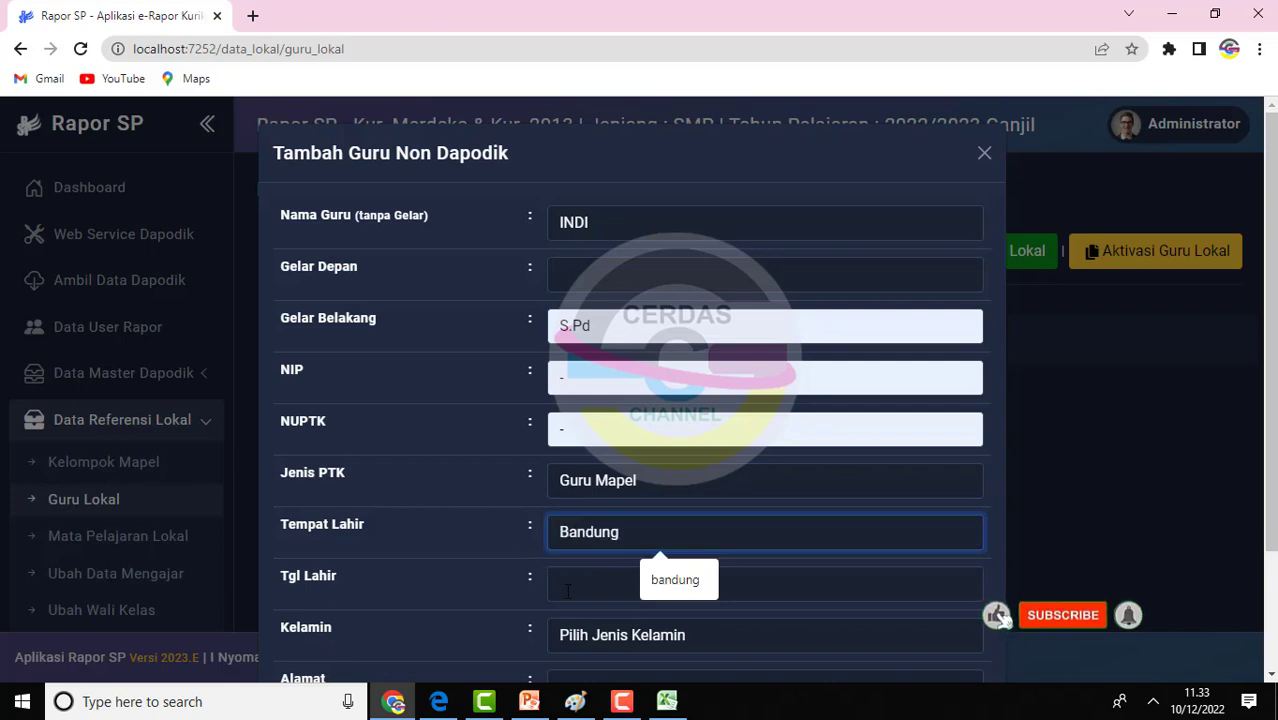
# Choose the teacher's date of birth in the Tgl Lahir calendar and confirm it
pyautogui.click(571, 590)
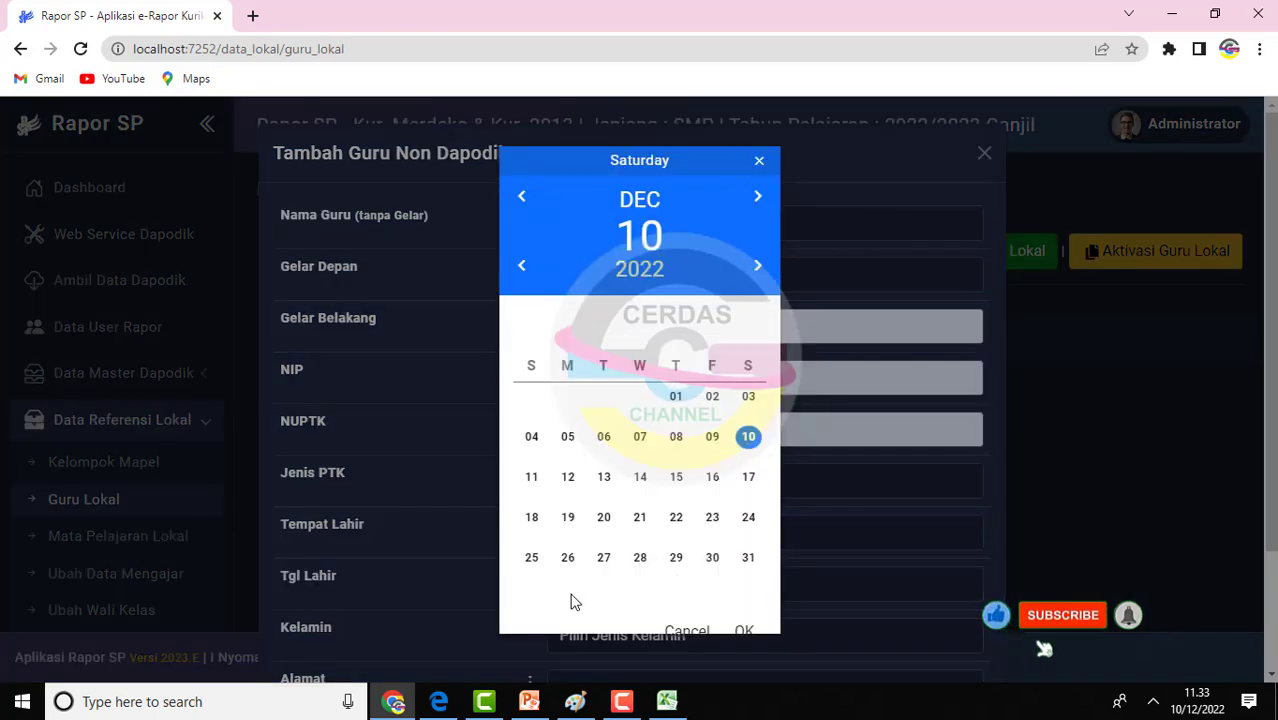
pyautogui.click(523, 265)
pyautogui.click(523, 265)
pyautogui.click(523, 265)
pyautogui.click(523, 265)
pyautogui.click(523, 265)
pyautogui.click(524, 265)
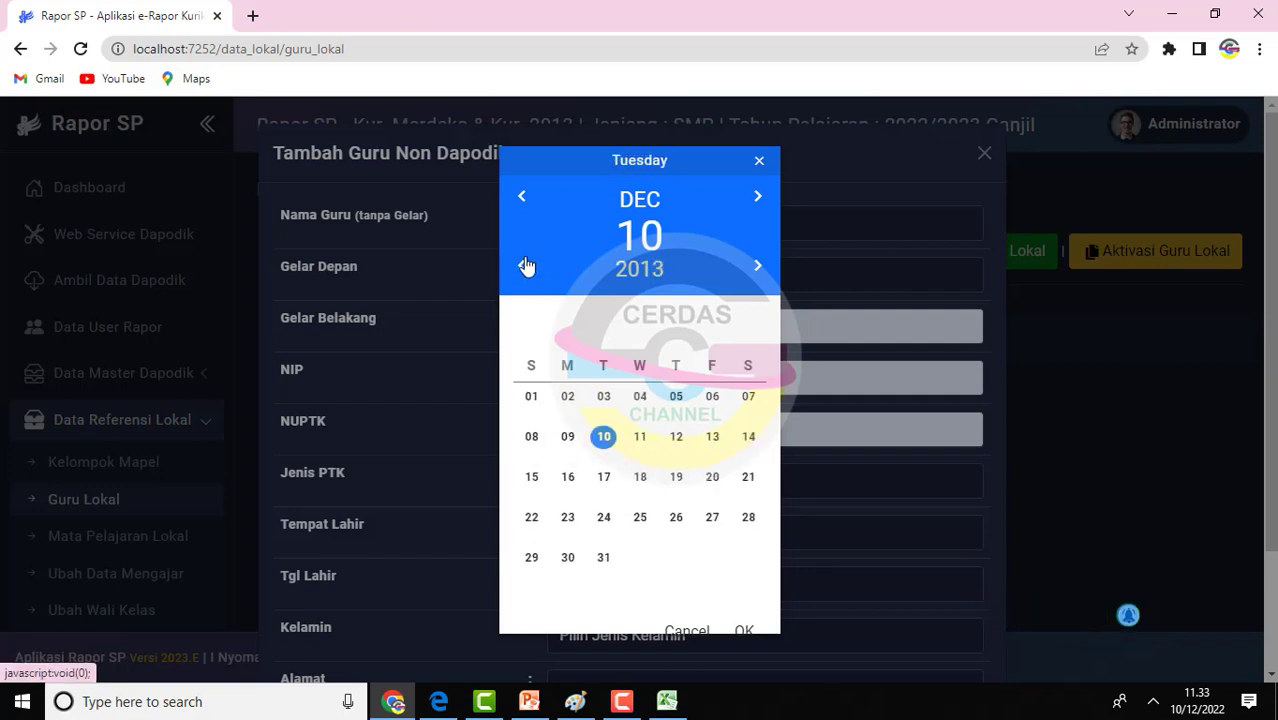
pyautogui.click(524, 265)
pyautogui.click(524, 265)
pyautogui.click(524, 265)
pyautogui.click(524, 265)
pyautogui.click(524, 265)
pyautogui.click(524, 265)
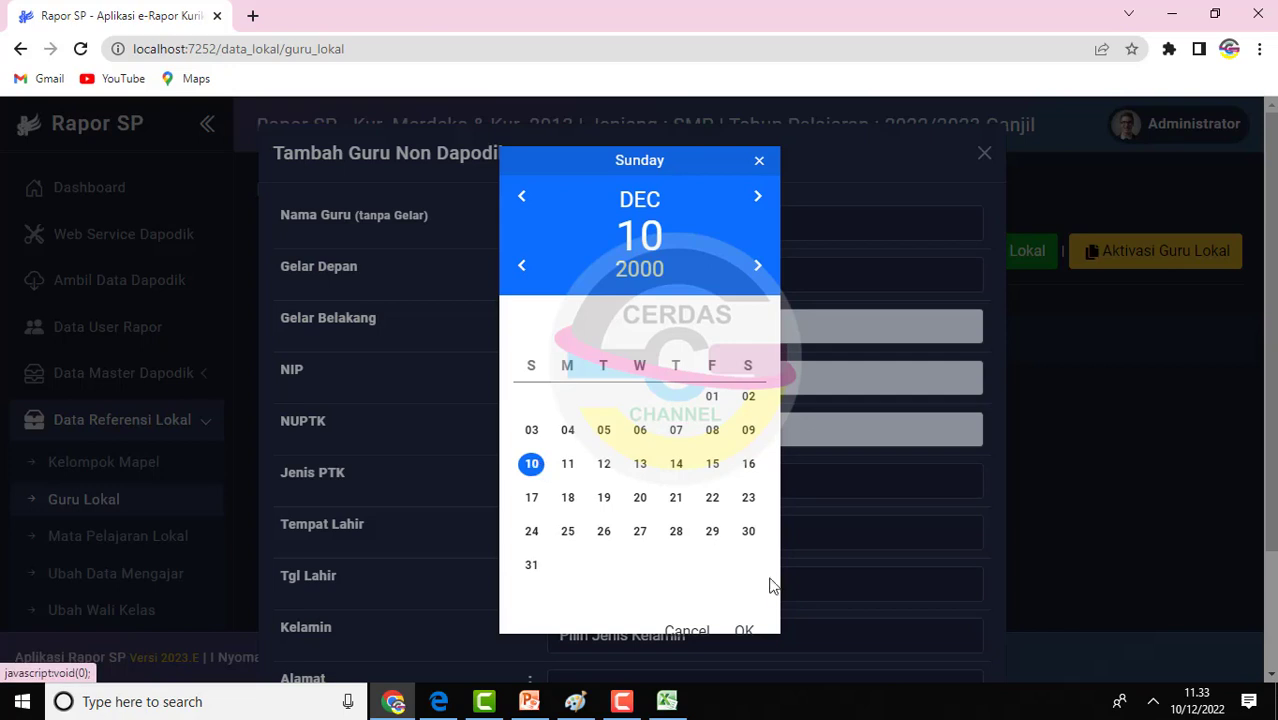
pyautogui.click(752, 628)
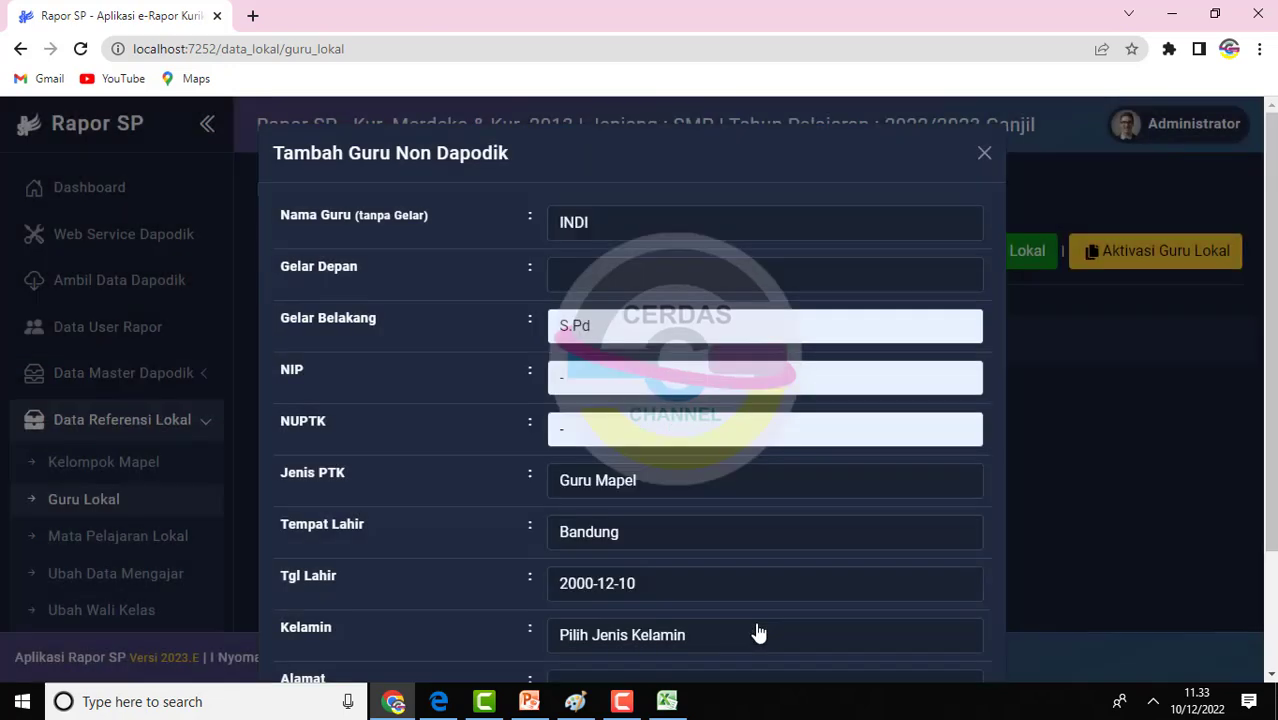
# Set Kelamin to Perempuan, fill in the teacher's address, and process the new local teacher entry
pyautogui.click(622, 634)
pyautogui.click(631, 590)
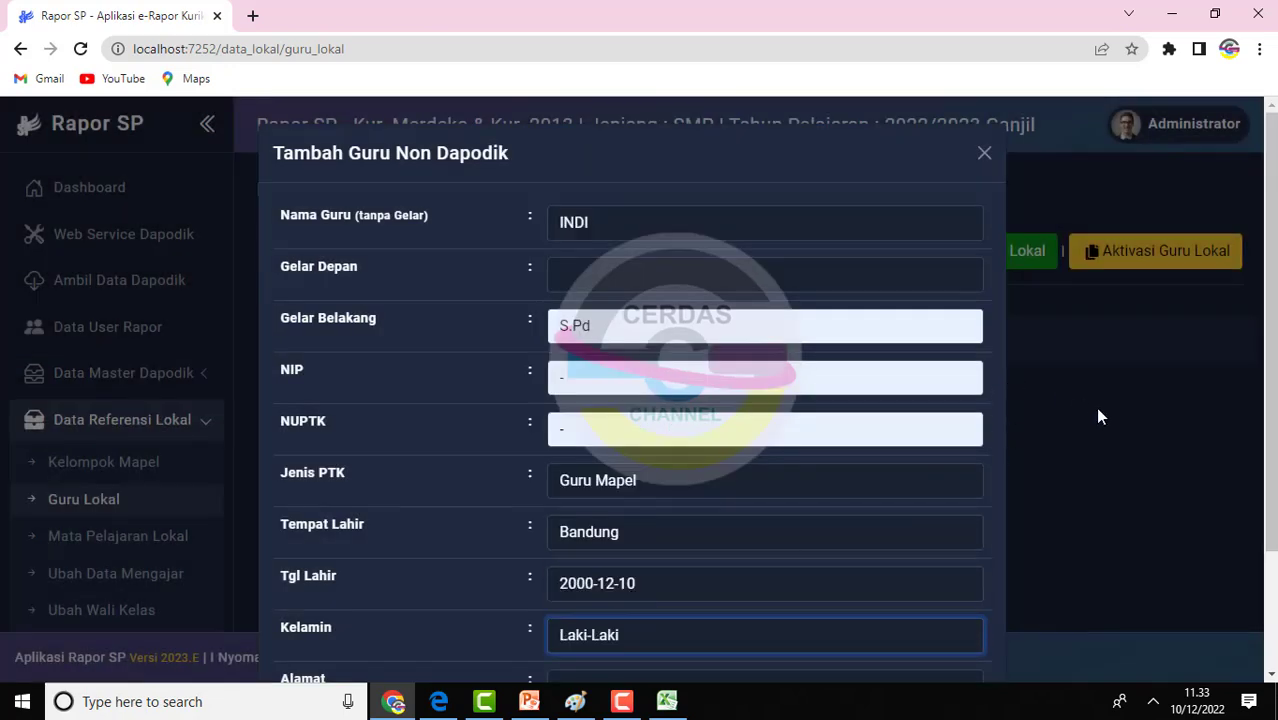
pyautogui.scroll(-2, 730, 533)
pyautogui.click(726, 514)
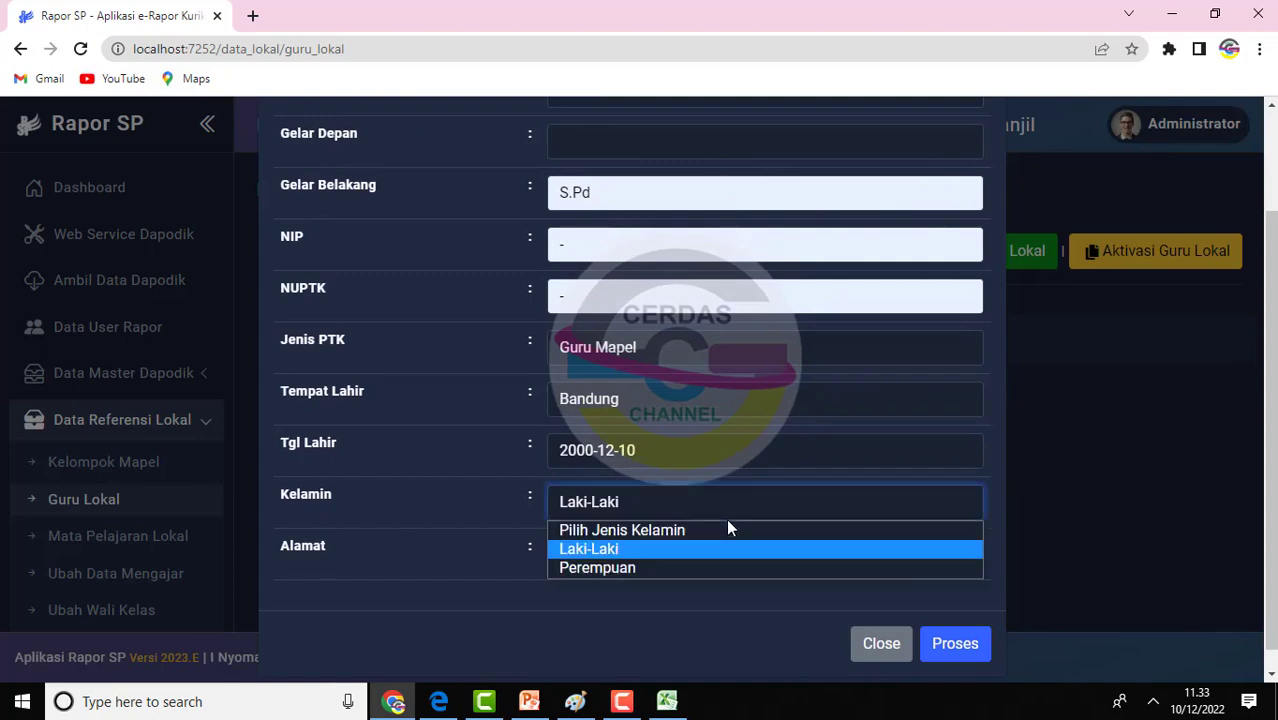
pyautogui.click(660, 567)
pyautogui.click(658, 567)
pyautogui.click(680, 406)
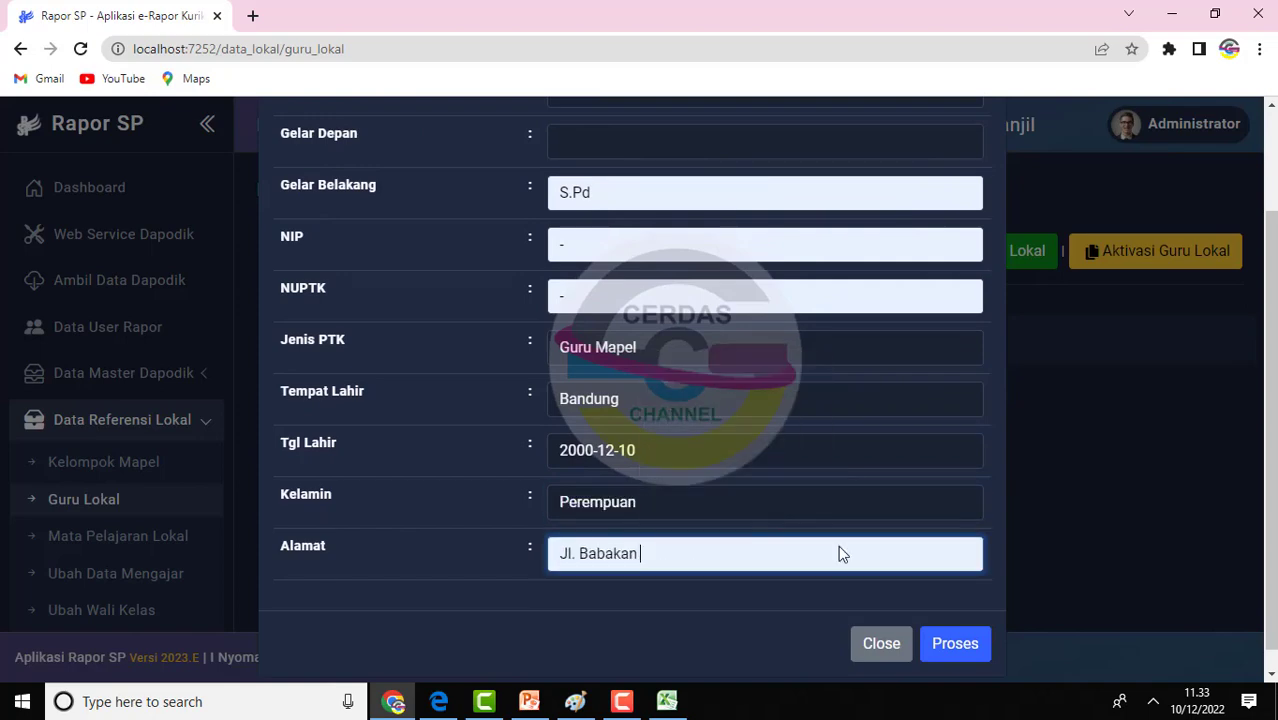
pyautogui.click(940, 646)
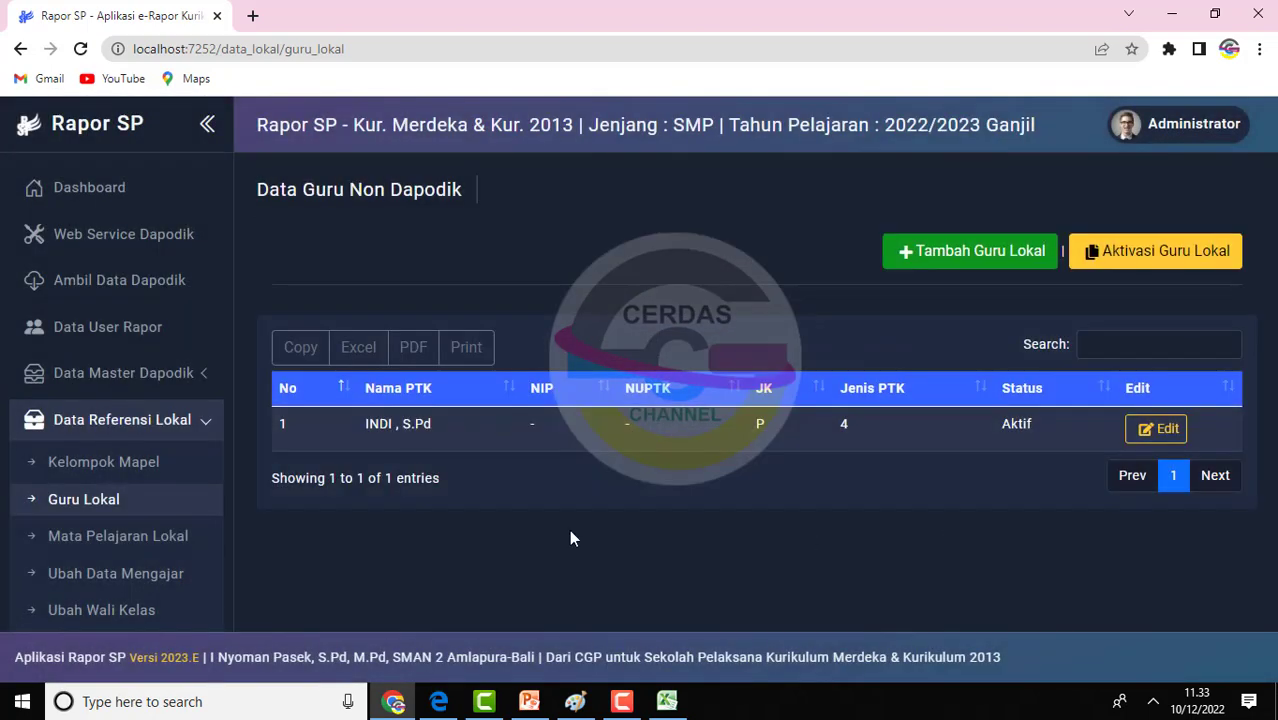
pyautogui.moveTo(378, 424); pyautogui.dragTo(475, 425)
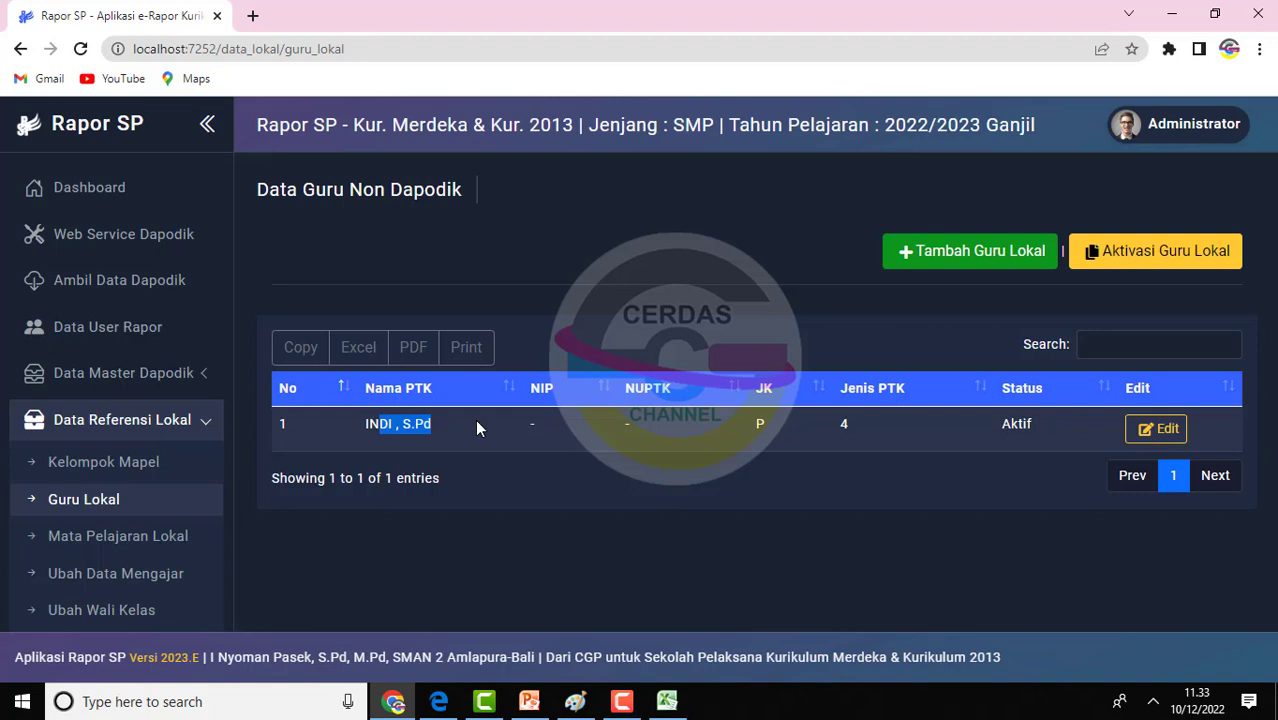
# Start a new local subject in Mata Pelajaran Lokal, using Sejarah Kebudayaan Islam as its Dapodik reference subject
pyautogui.click(152, 535)
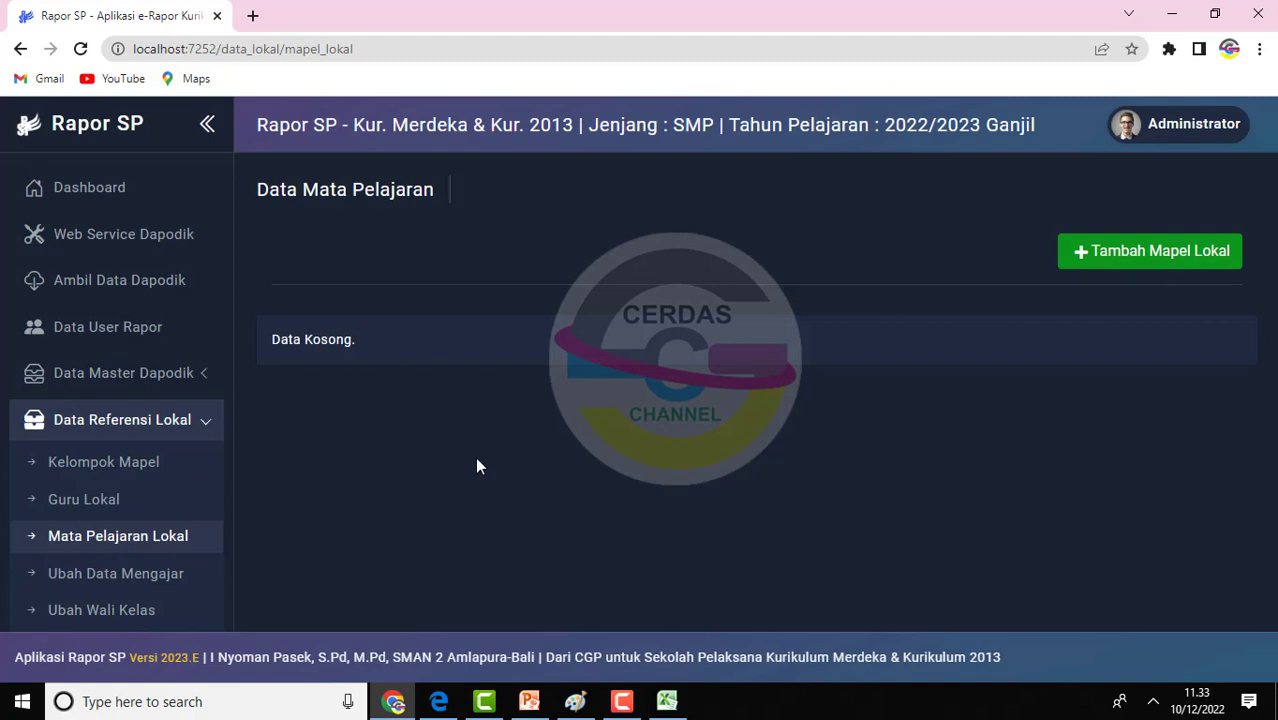
pyautogui.click(1083, 258)
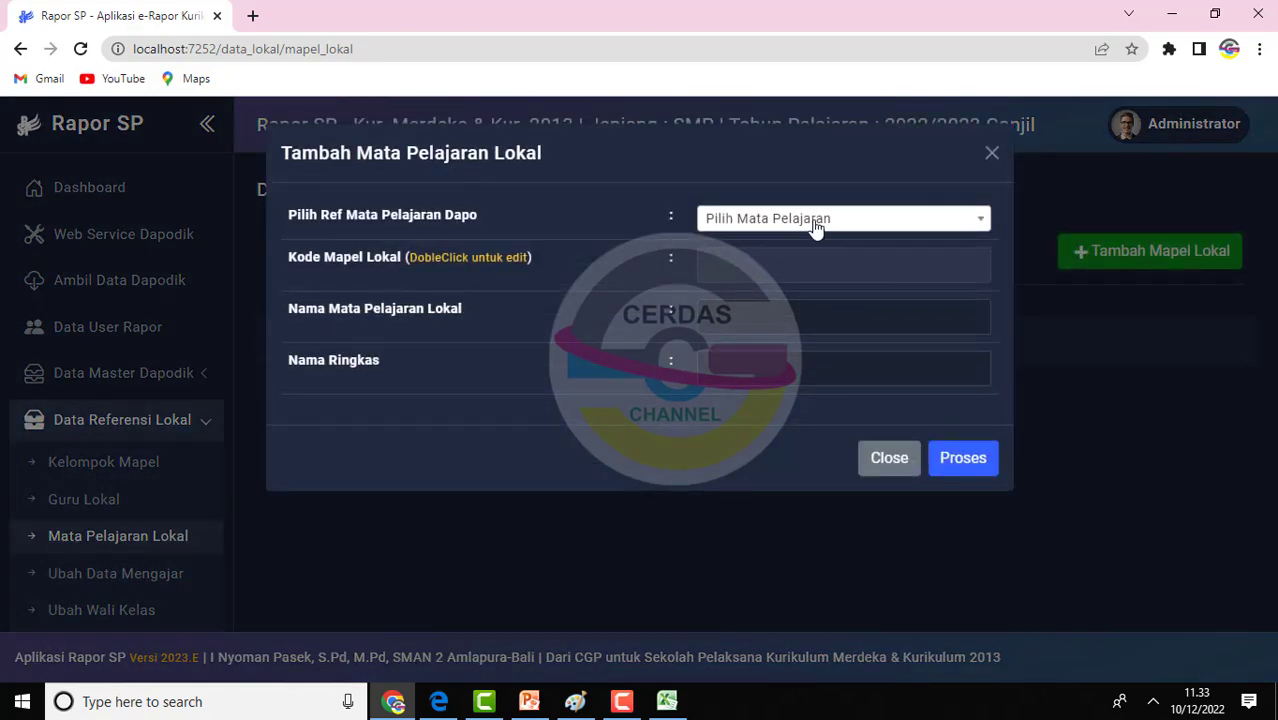
pyautogui.click(881, 226)
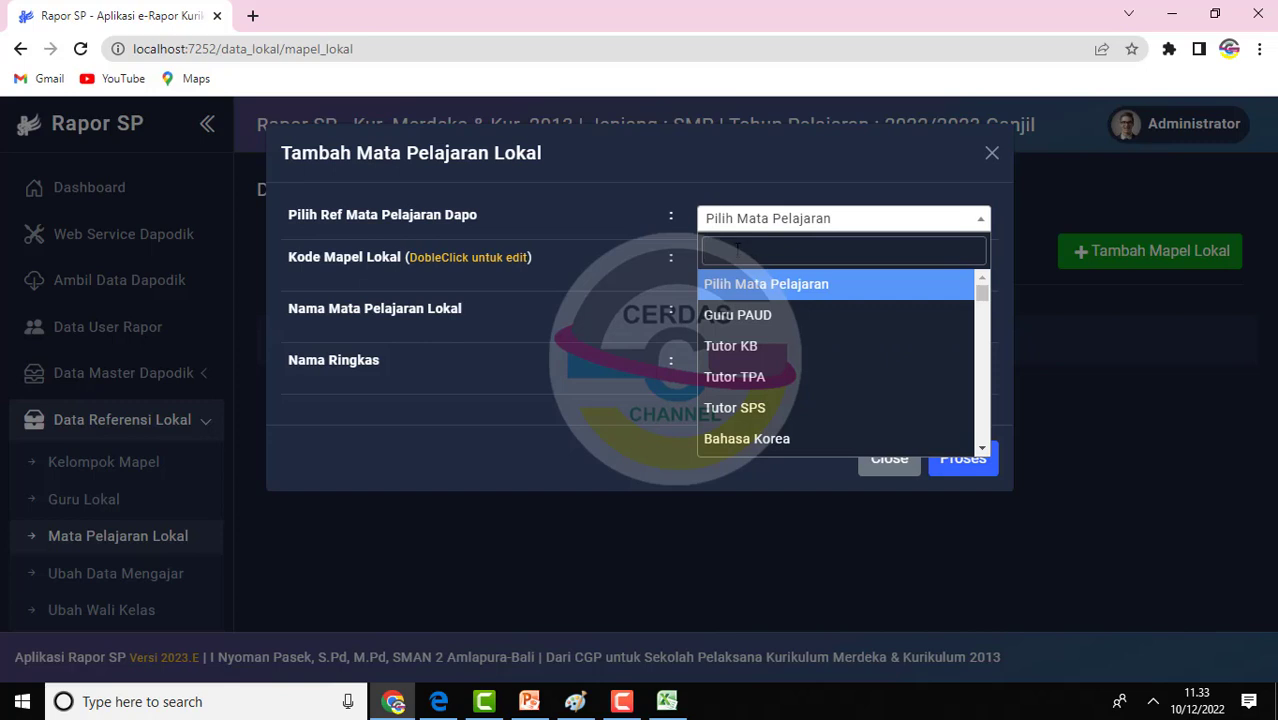
pyautogui.write('ski')
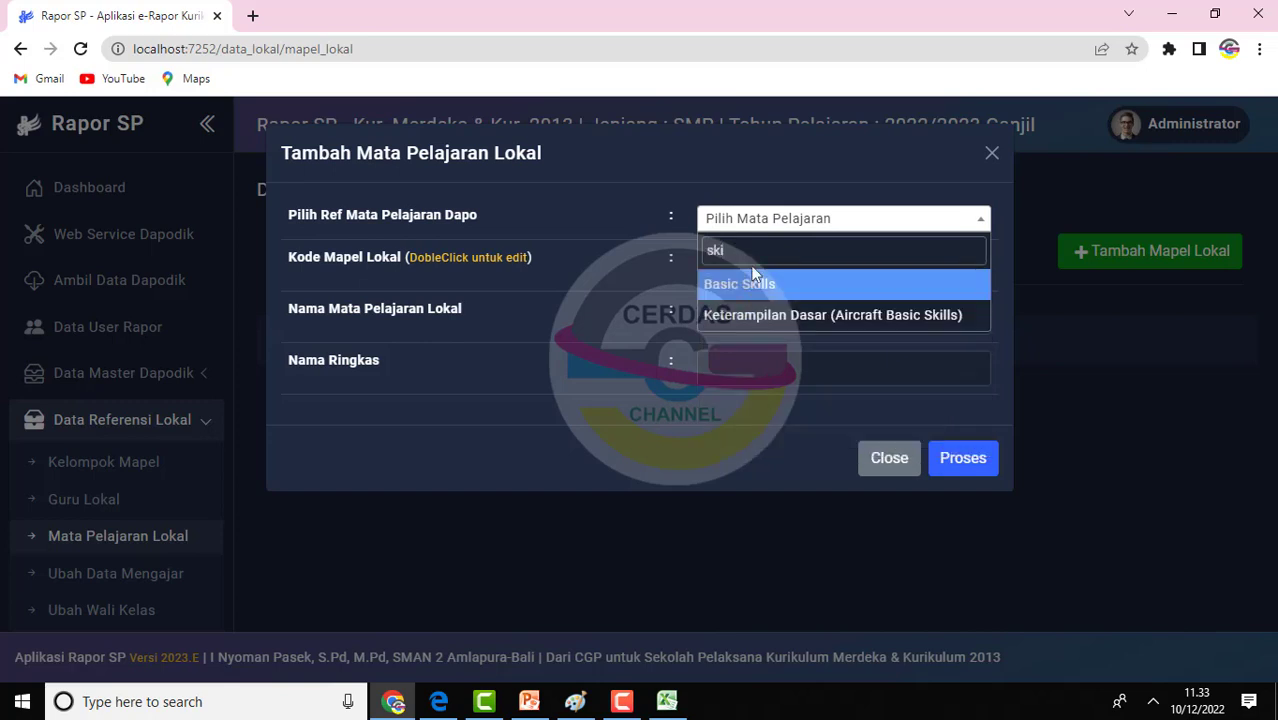
pyautogui.press('BackSpace')
pyautogui.press('BackSpace')
pyautogui.press('BackSpace')
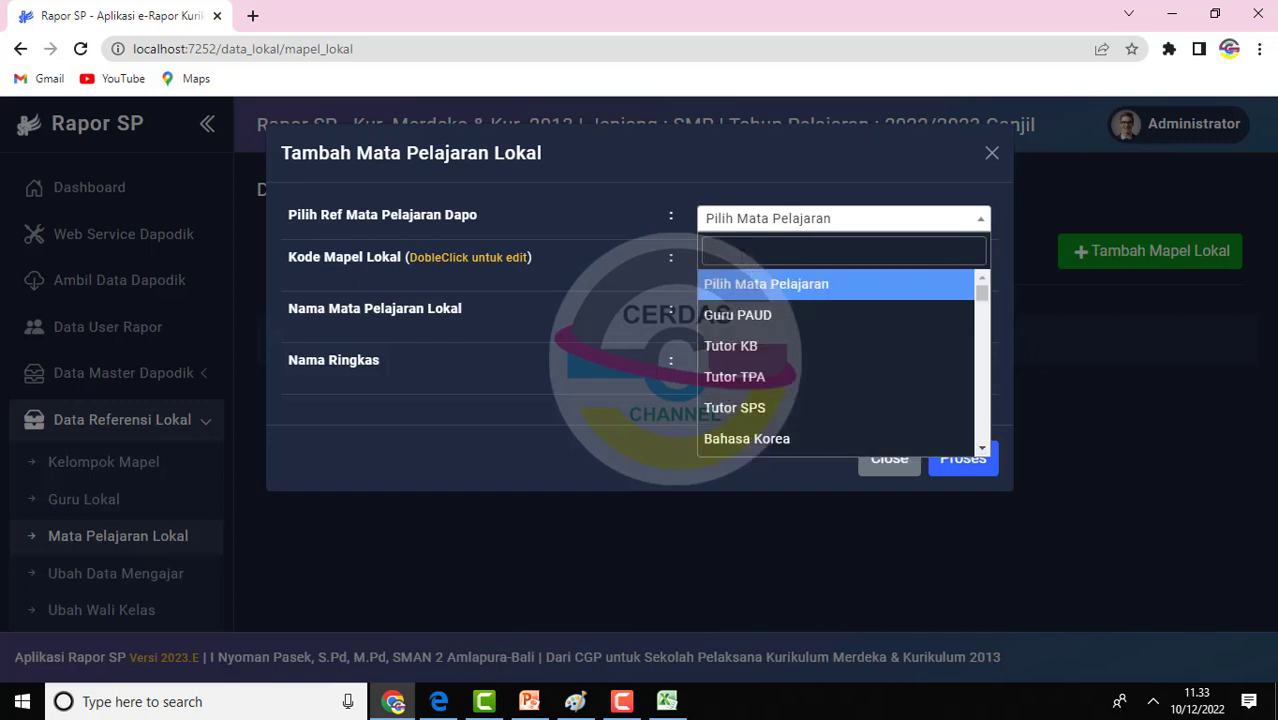
pyautogui.write('sejara')
pyautogui.click(757, 288)
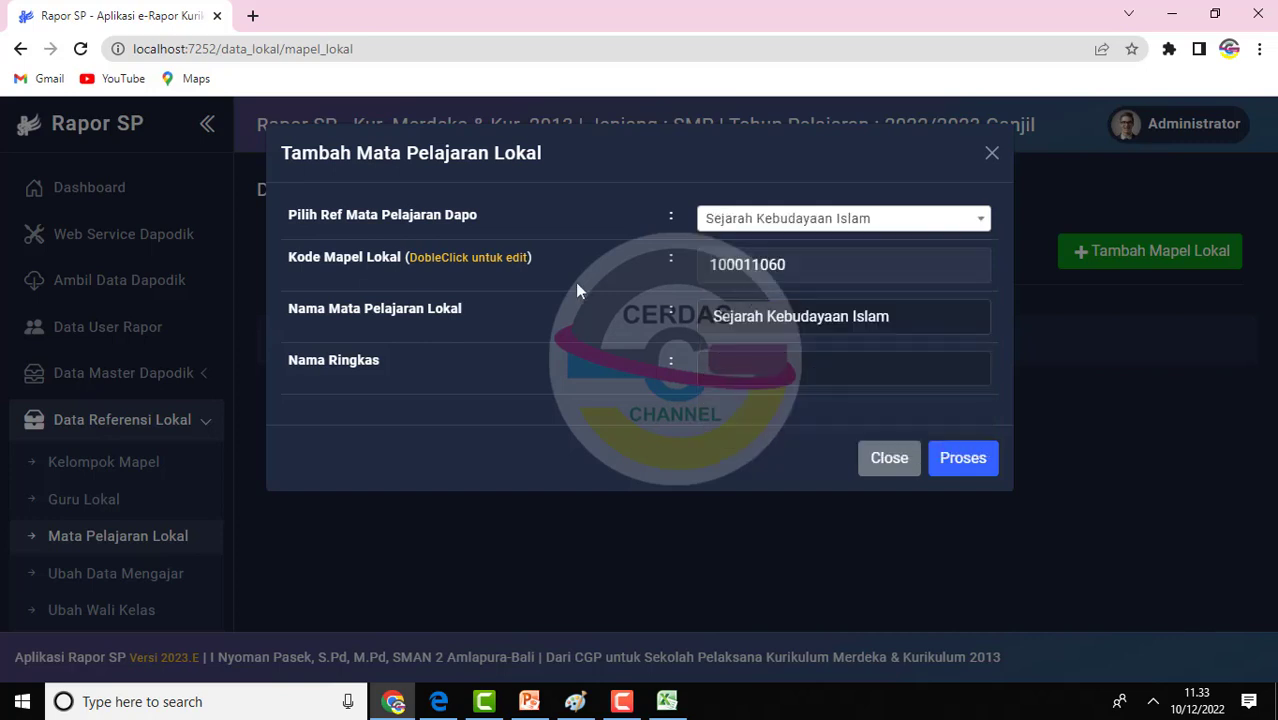
# Name the local subject KEMUHAMMADIYAHAN with the short name KHM and process the entry
pyautogui.moveTo(892, 318); pyautogui.dragTo(696, 312)
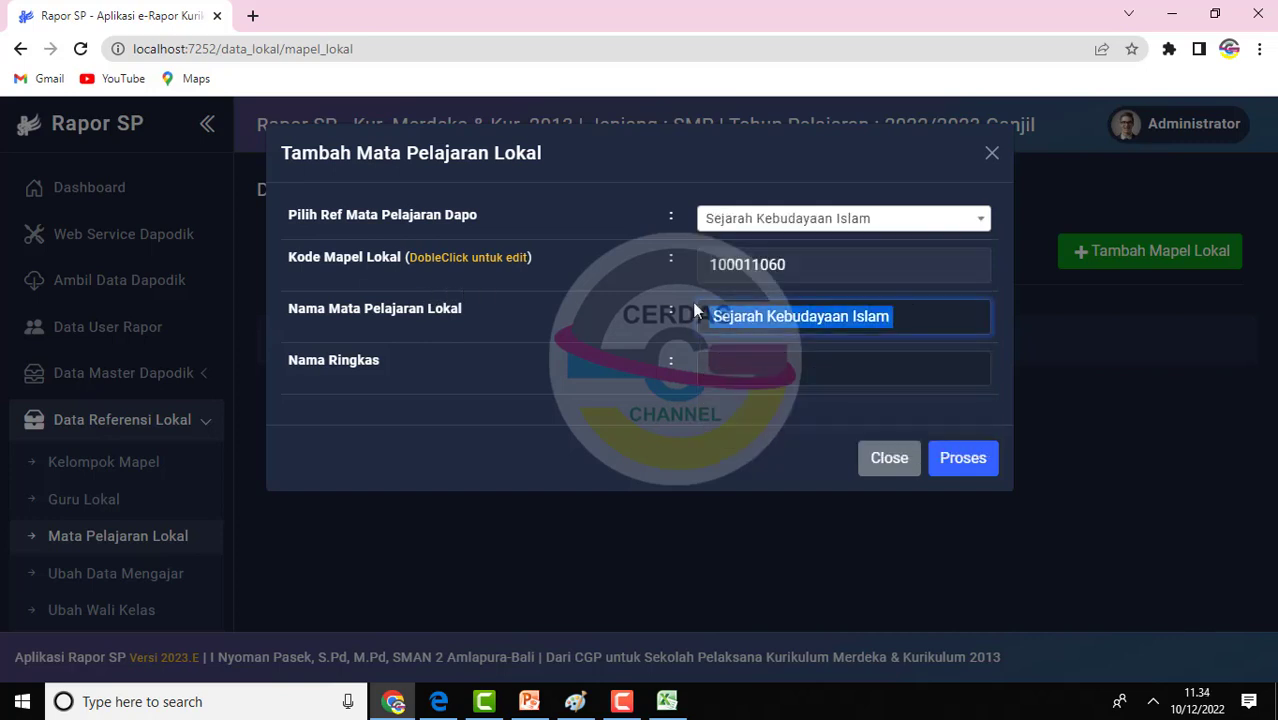
pyautogui.write('KEMUHAMMADIYA')
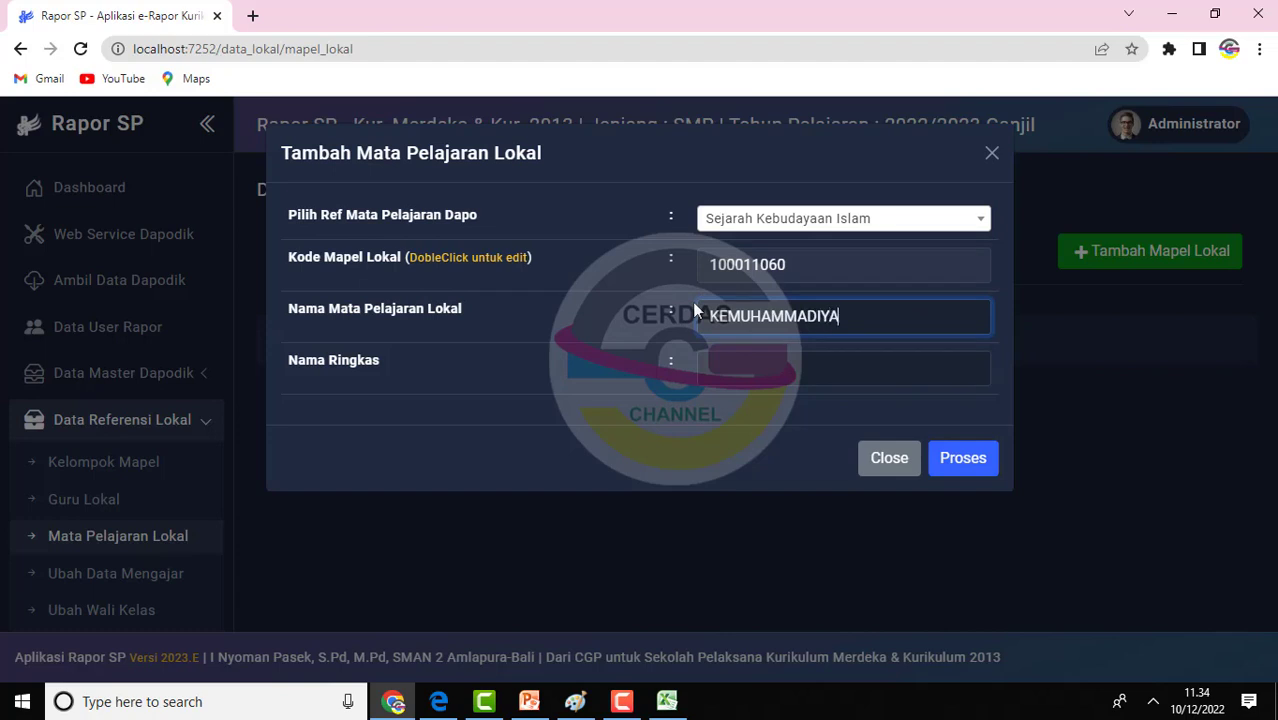
pyautogui.write('HAN')
pyautogui.click(774, 368)
pyautogui.write('KHM')
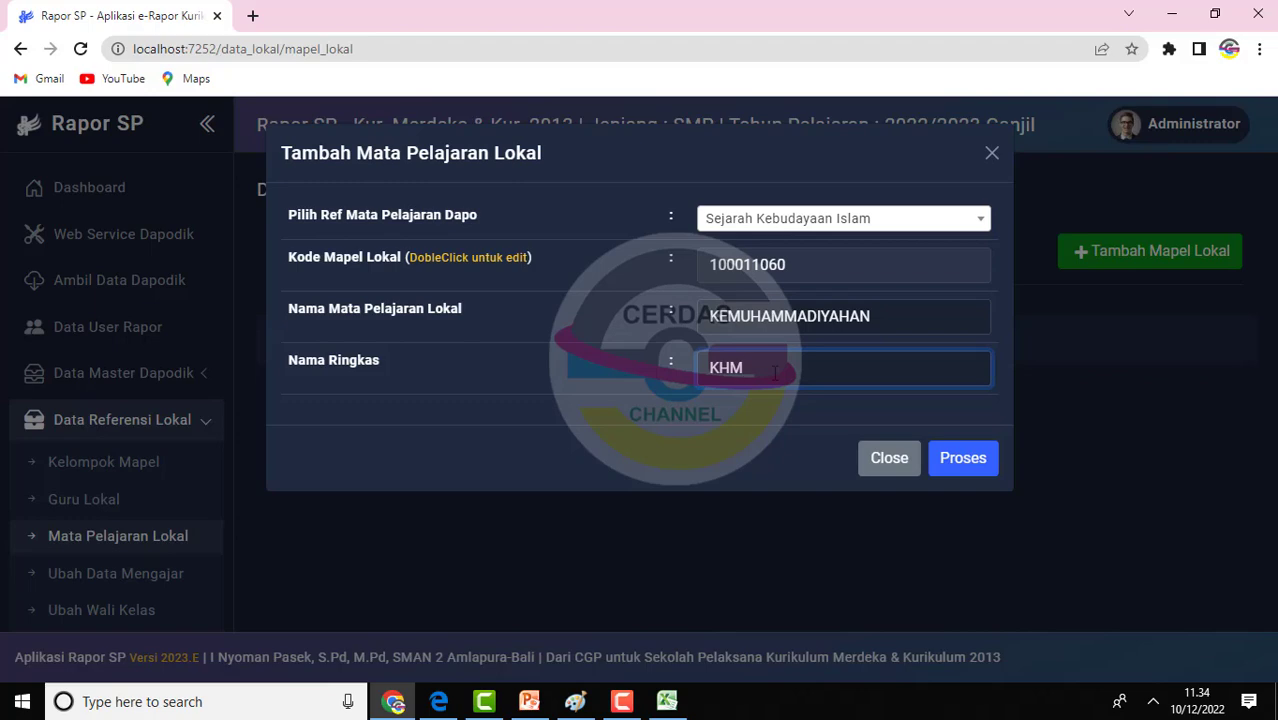
pyautogui.click(972, 462)
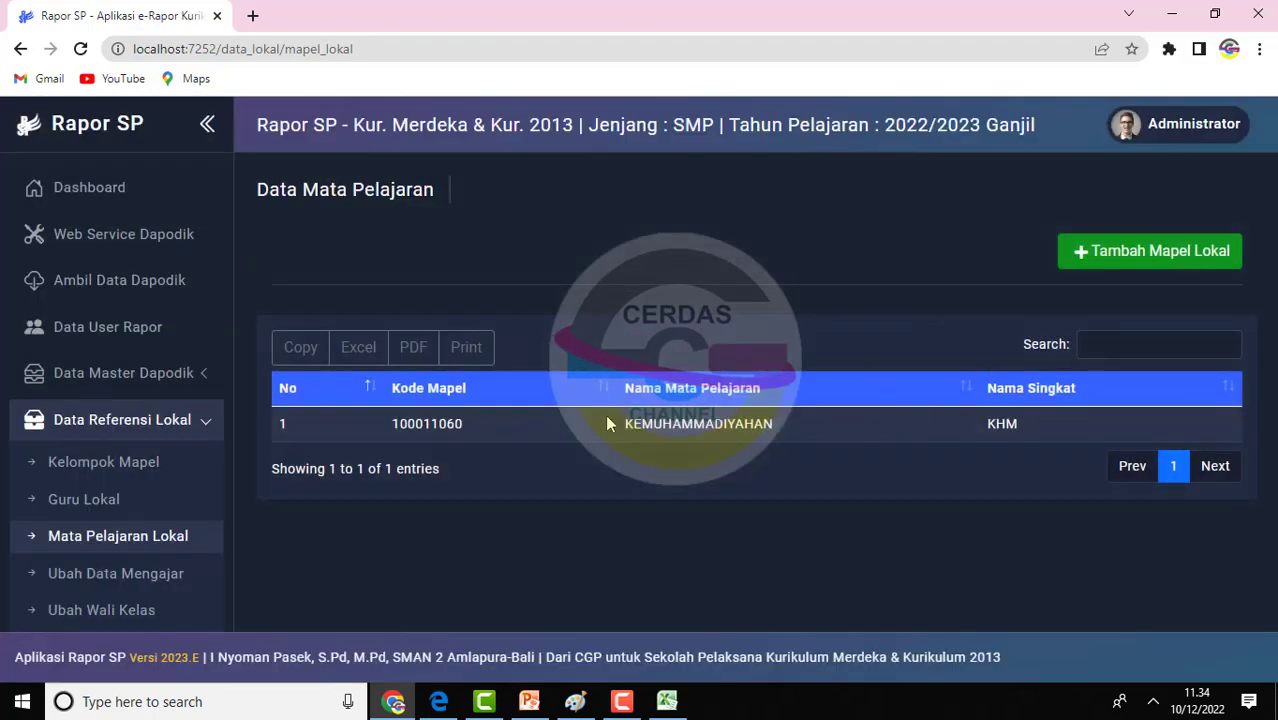
pyautogui.moveTo(607, 422); pyautogui.dragTo(813, 433)
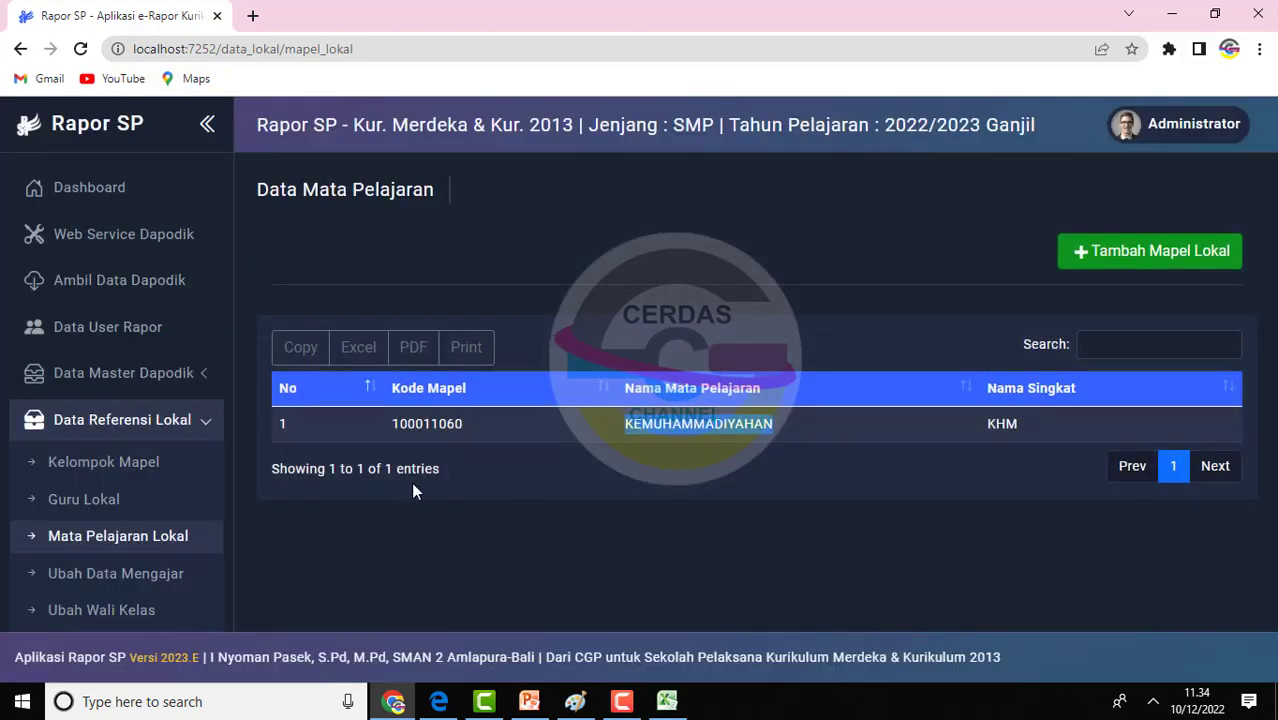
# Search the Dapodik master list Data Pembelajaran for KEMUH
pyautogui.click(148, 574)
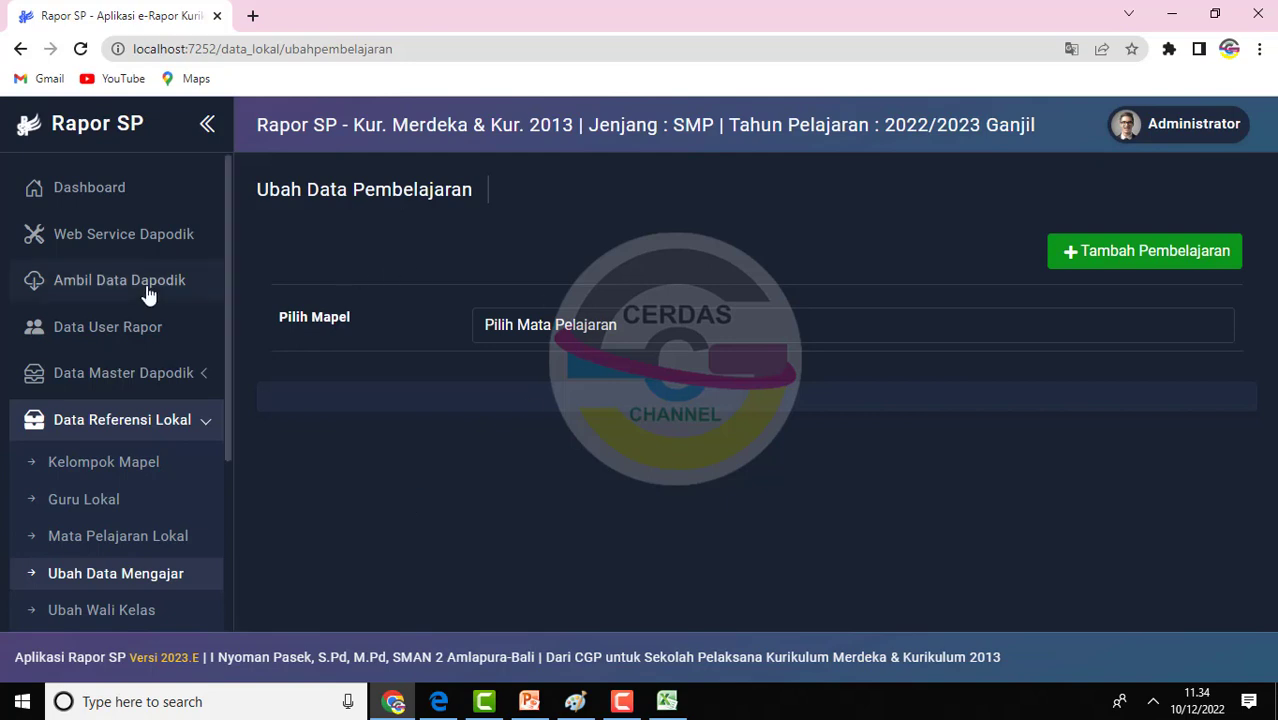
pyautogui.click(180, 372)
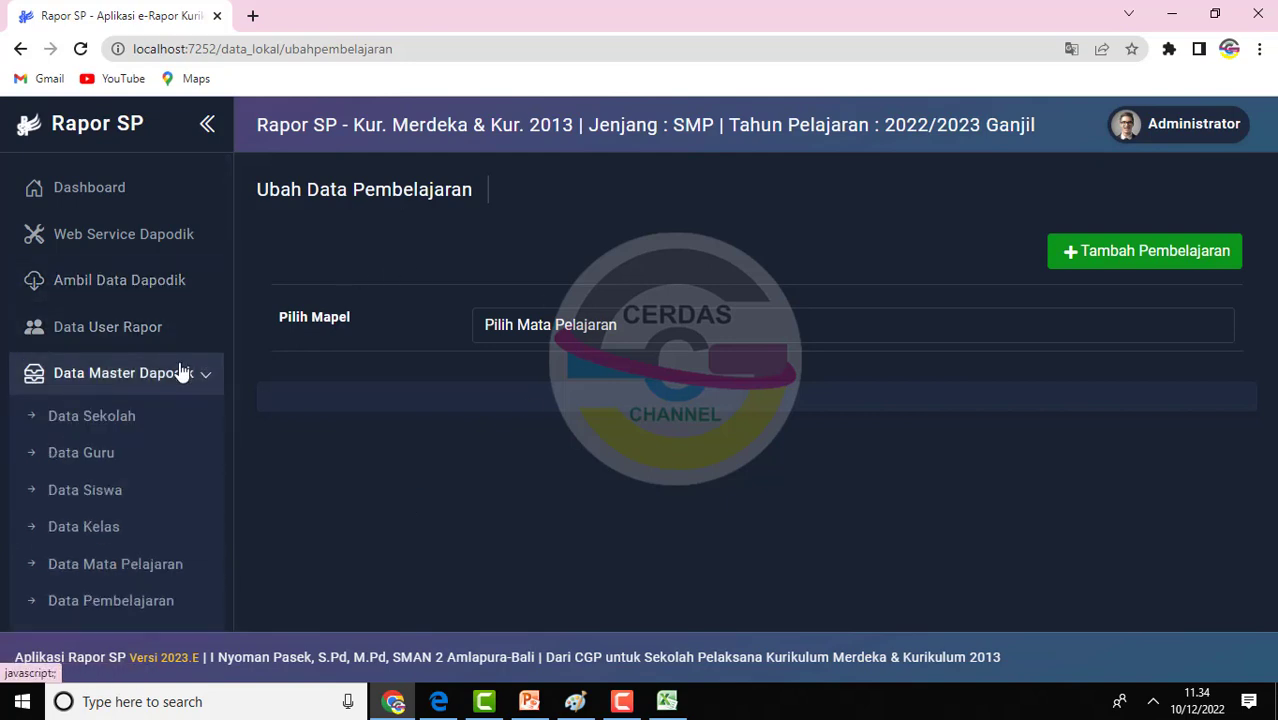
pyautogui.click(140, 600)
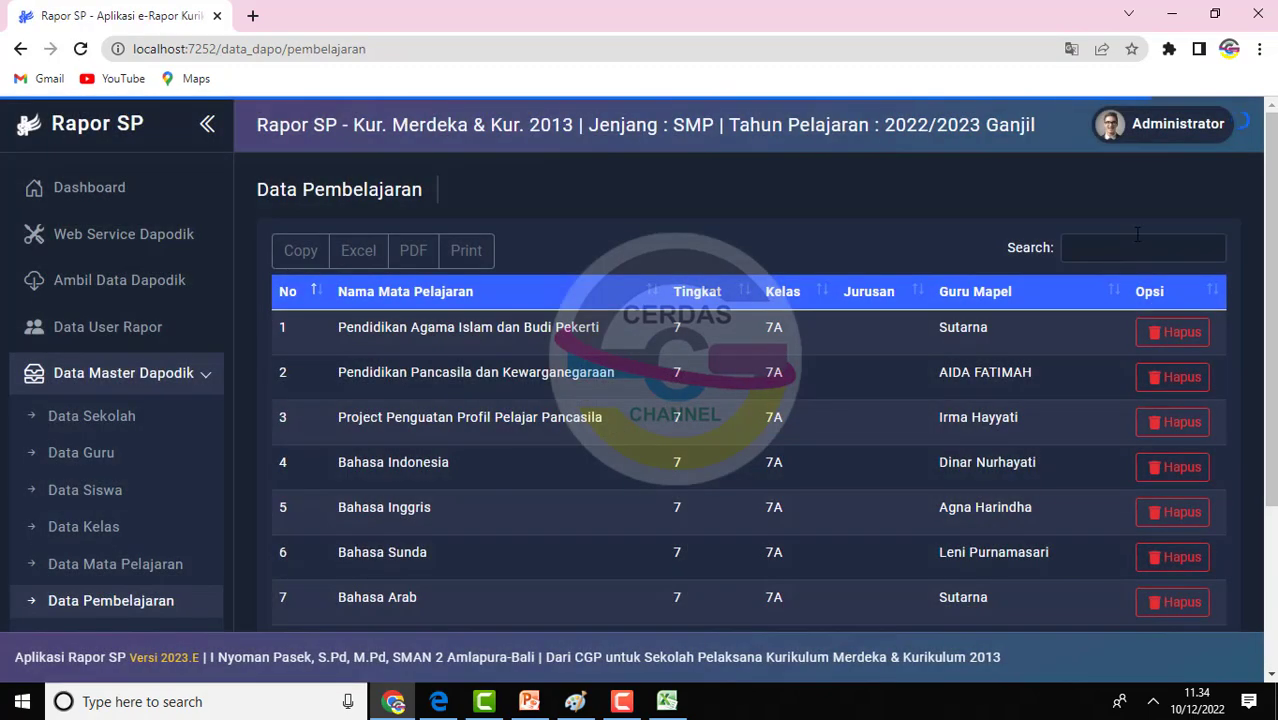
pyautogui.click(1120, 247)
pyautogui.write('KEMUH')
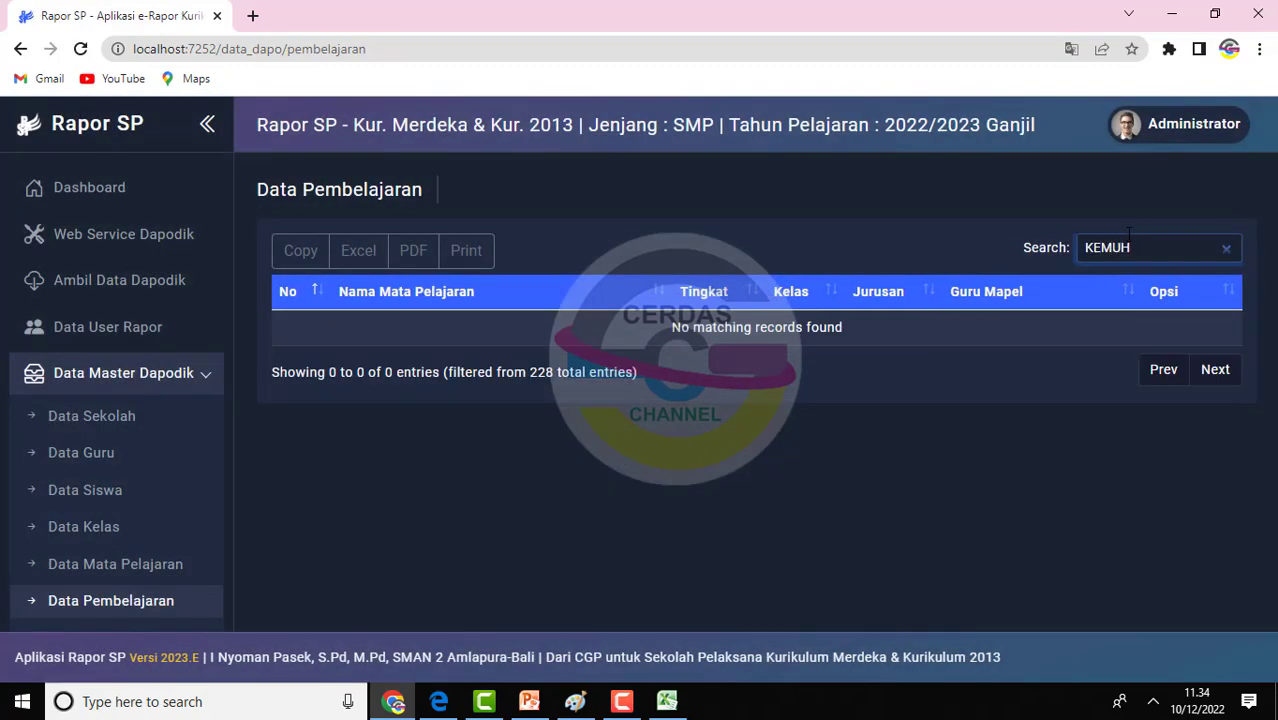
# Show the teaching assignments for KEMUHAMMADIYAHAN in Ubah Data Mengajar under the local reference data
pyautogui.click(174, 394)
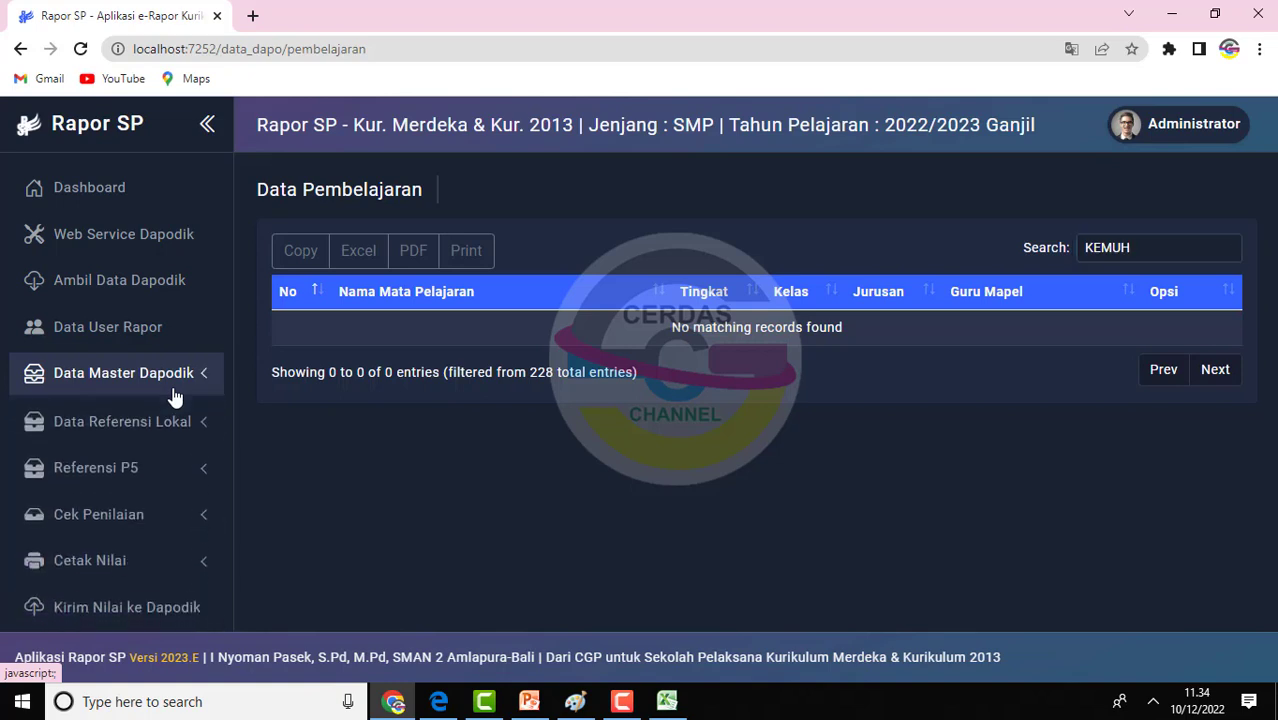
pyautogui.click(175, 424)
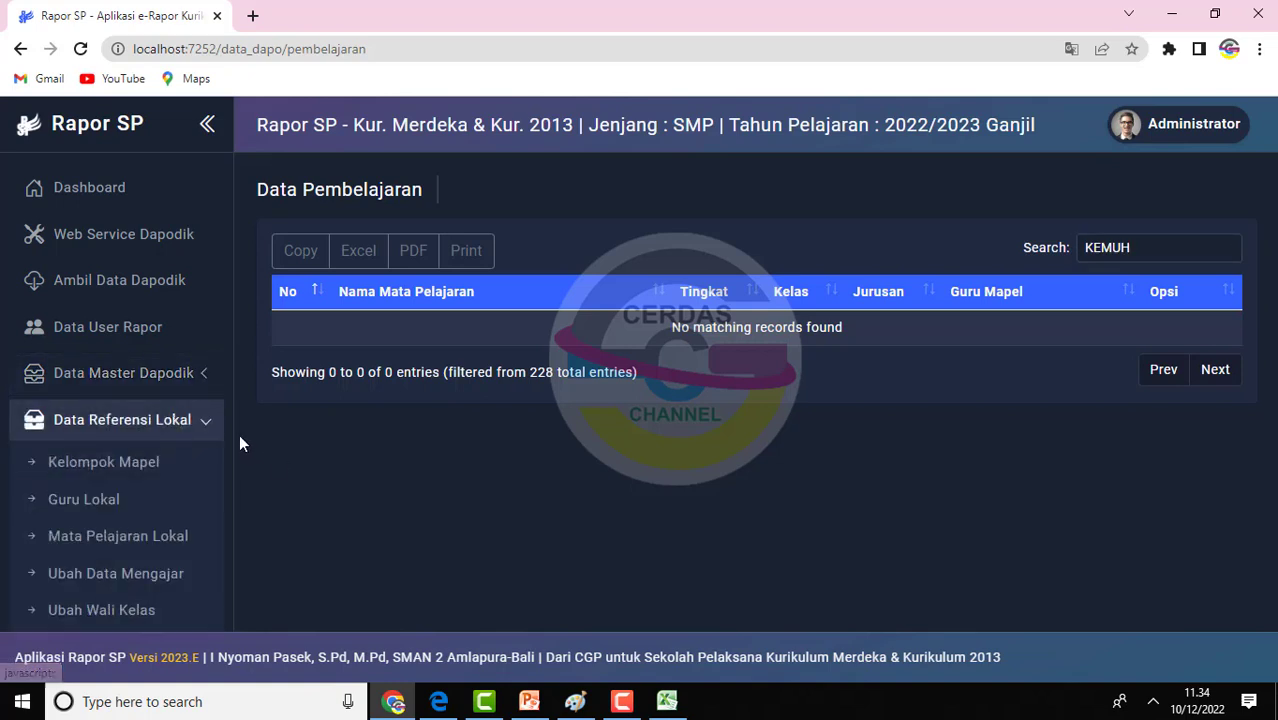
pyautogui.scroll(-3, 231, 424)
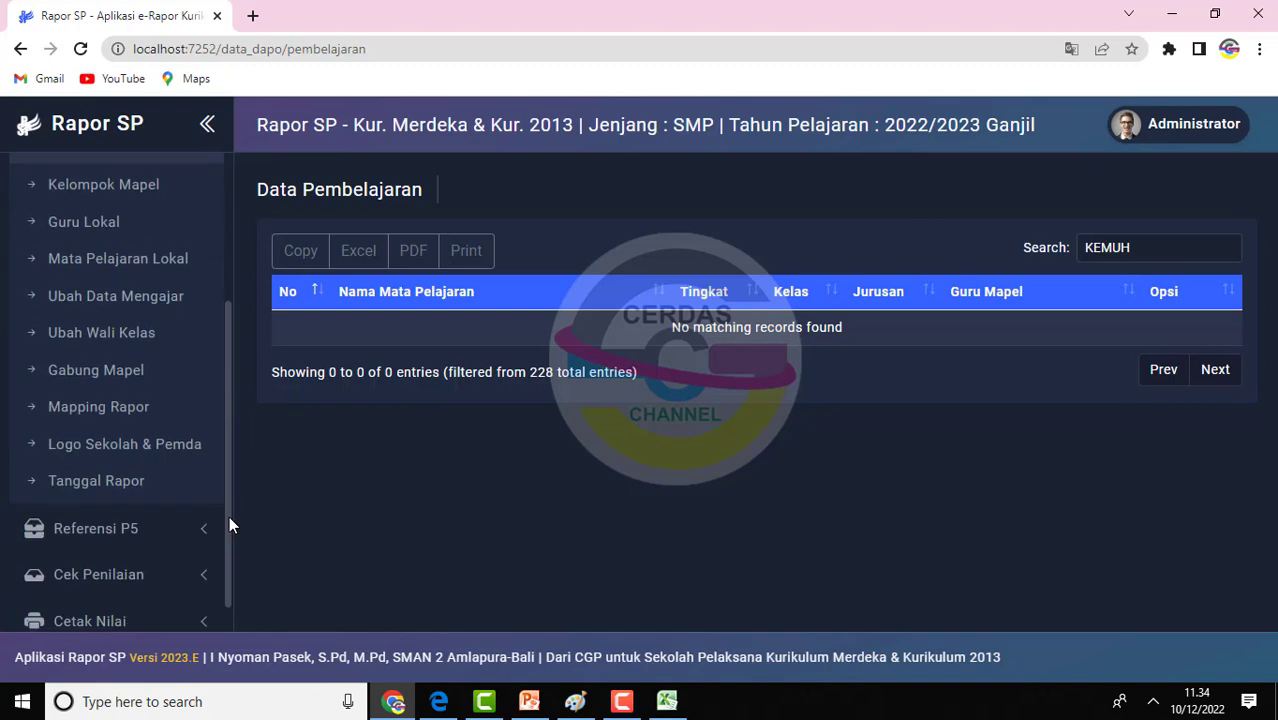
pyautogui.click(108, 300)
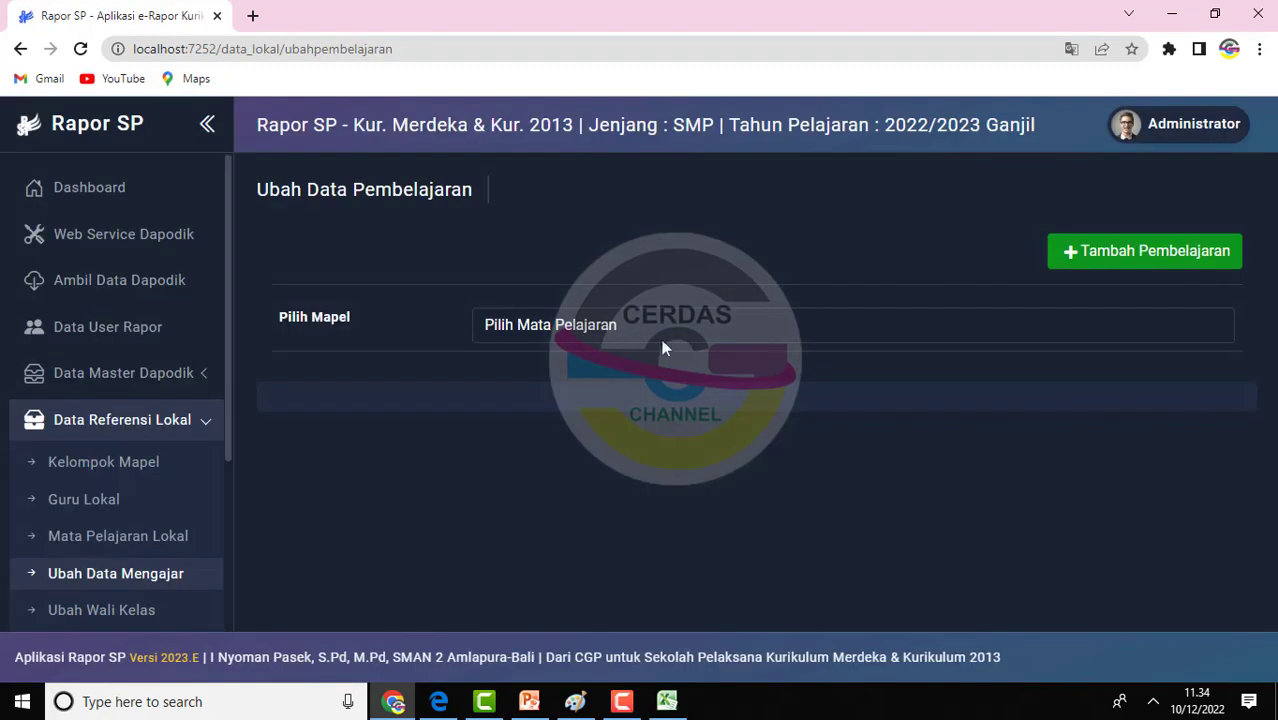
pyautogui.click(659, 339)
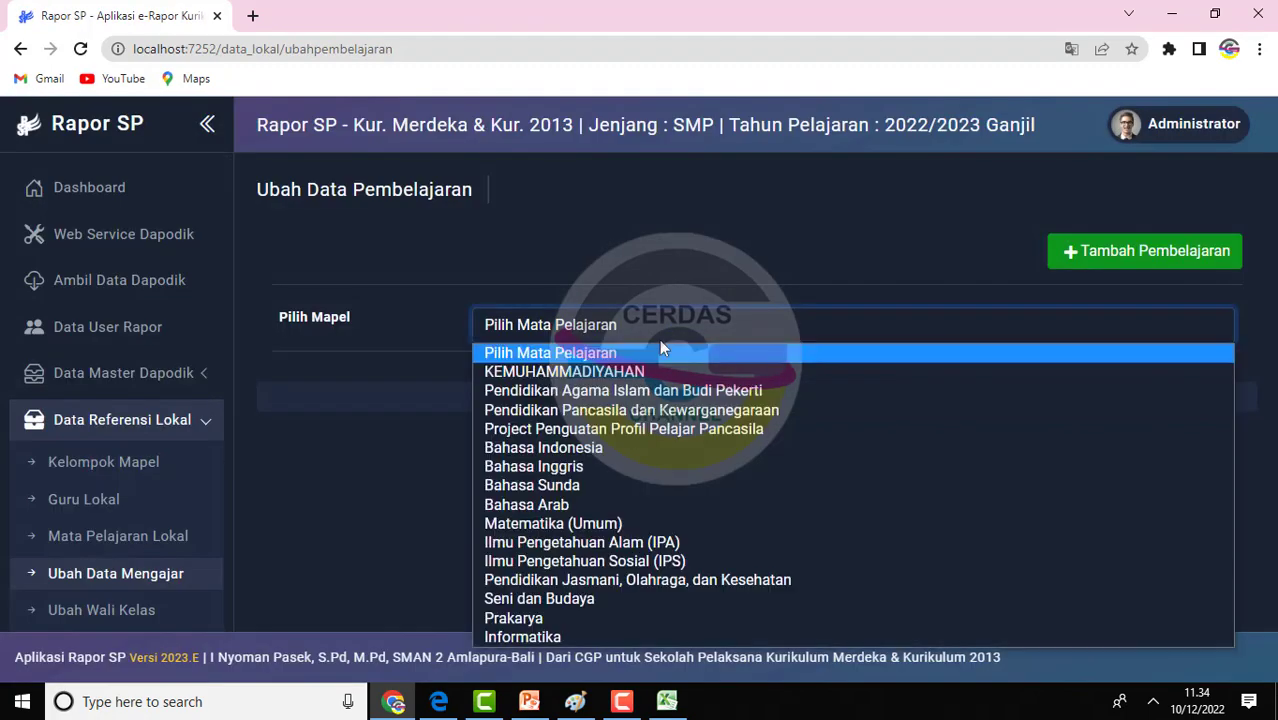
pyautogui.click(622, 373)
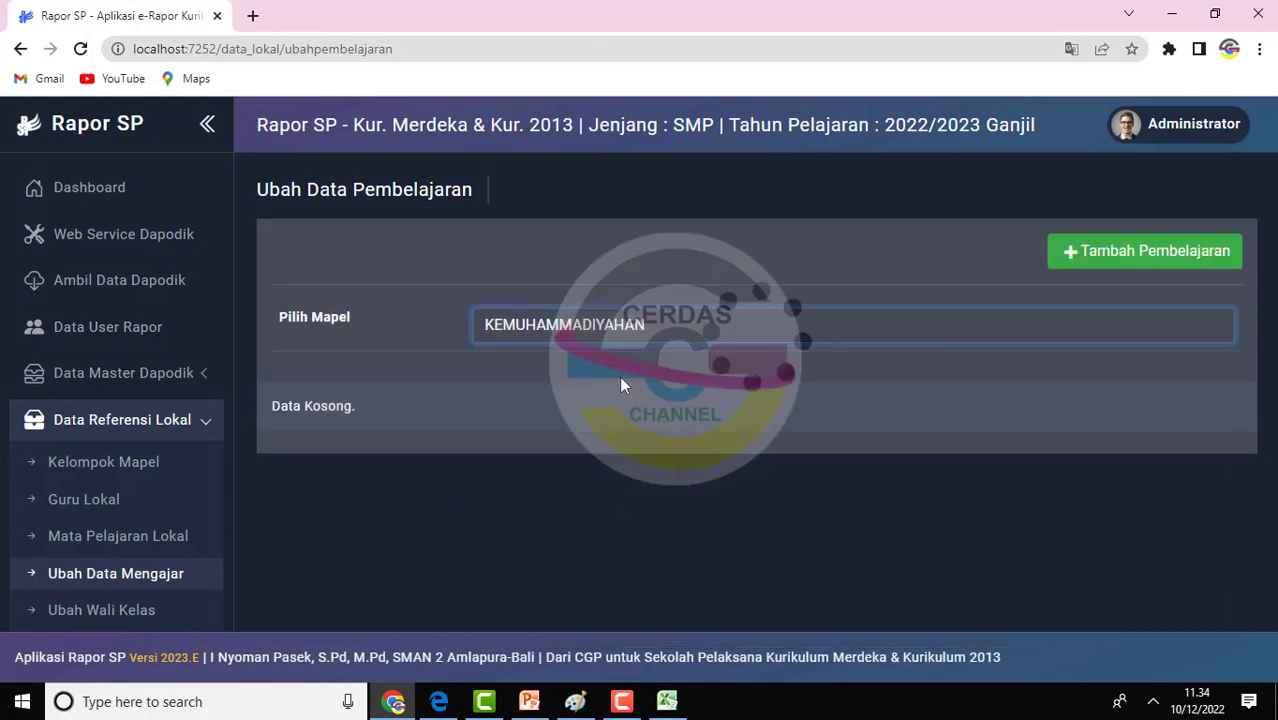
# Add and process a local teaching assignment for class 7A with subject KEMUHAMMADIYAHAN and the newly registered local teacher
pyautogui.click(1117, 268)
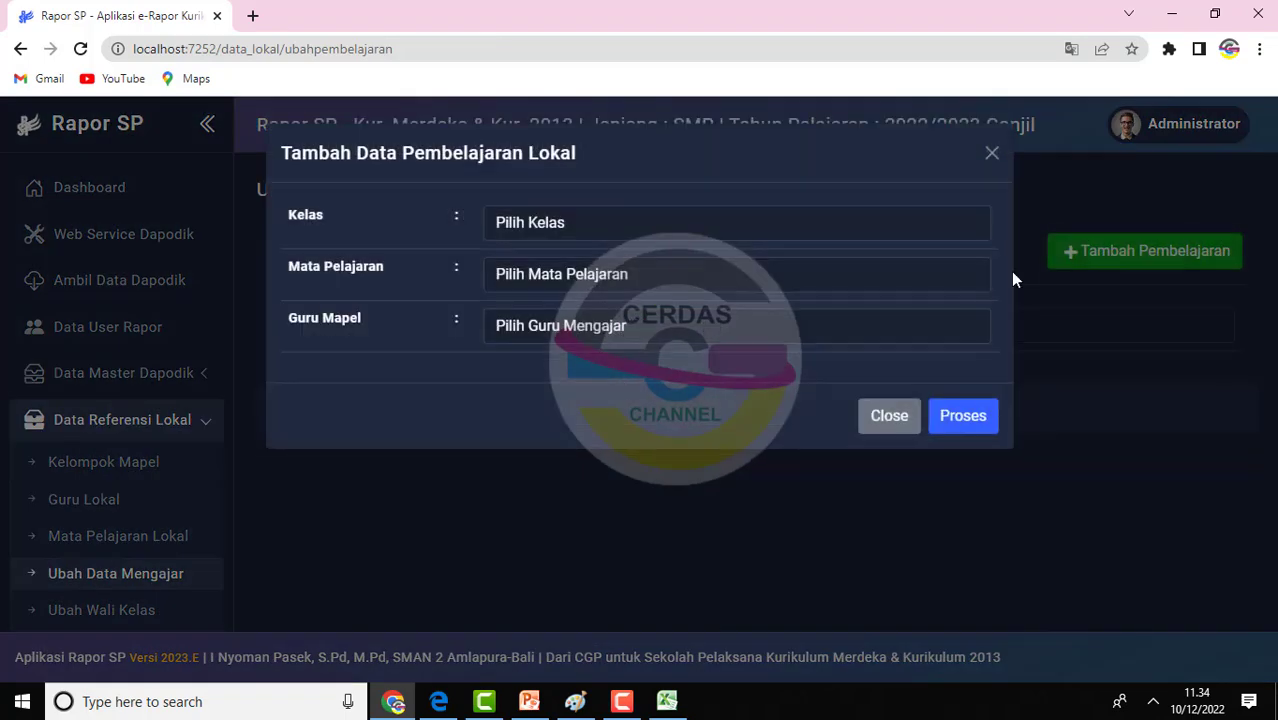
pyautogui.click(707, 230)
pyautogui.click(636, 288)
pyautogui.click(600, 230)
pyautogui.click(586, 271)
pyautogui.click(581, 284)
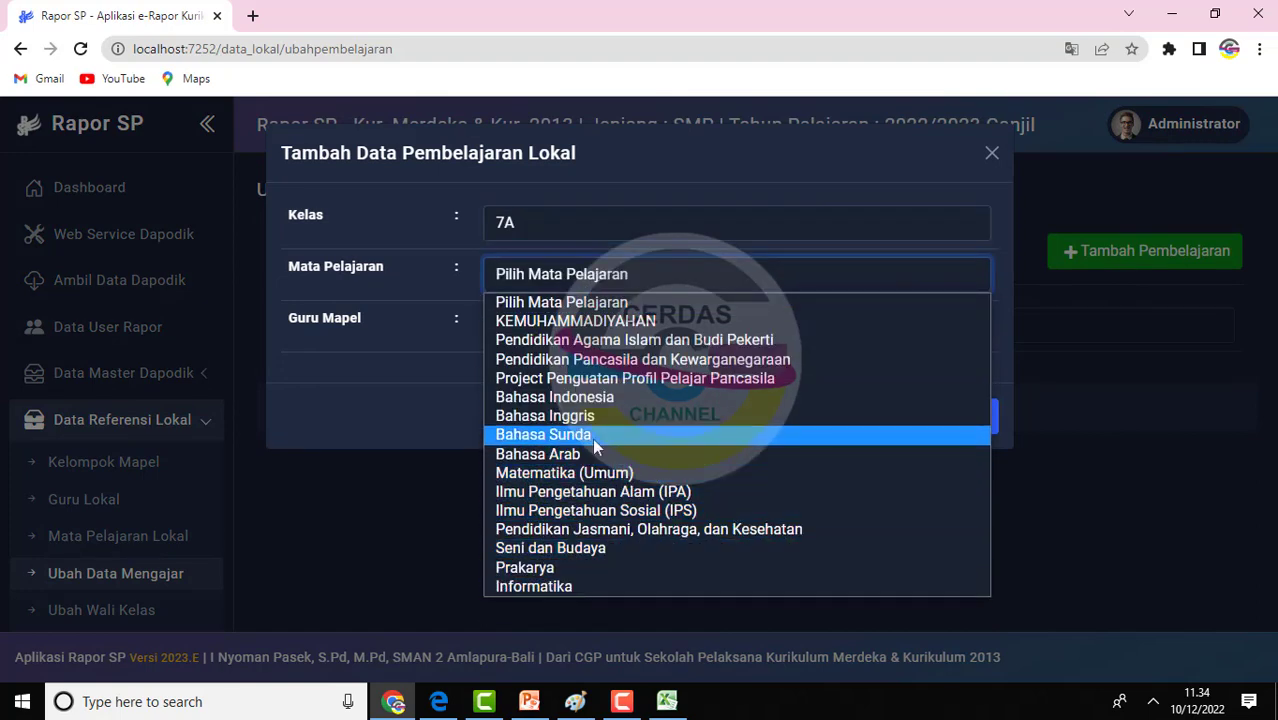
pyautogui.click(575, 321)
pyautogui.click(575, 330)
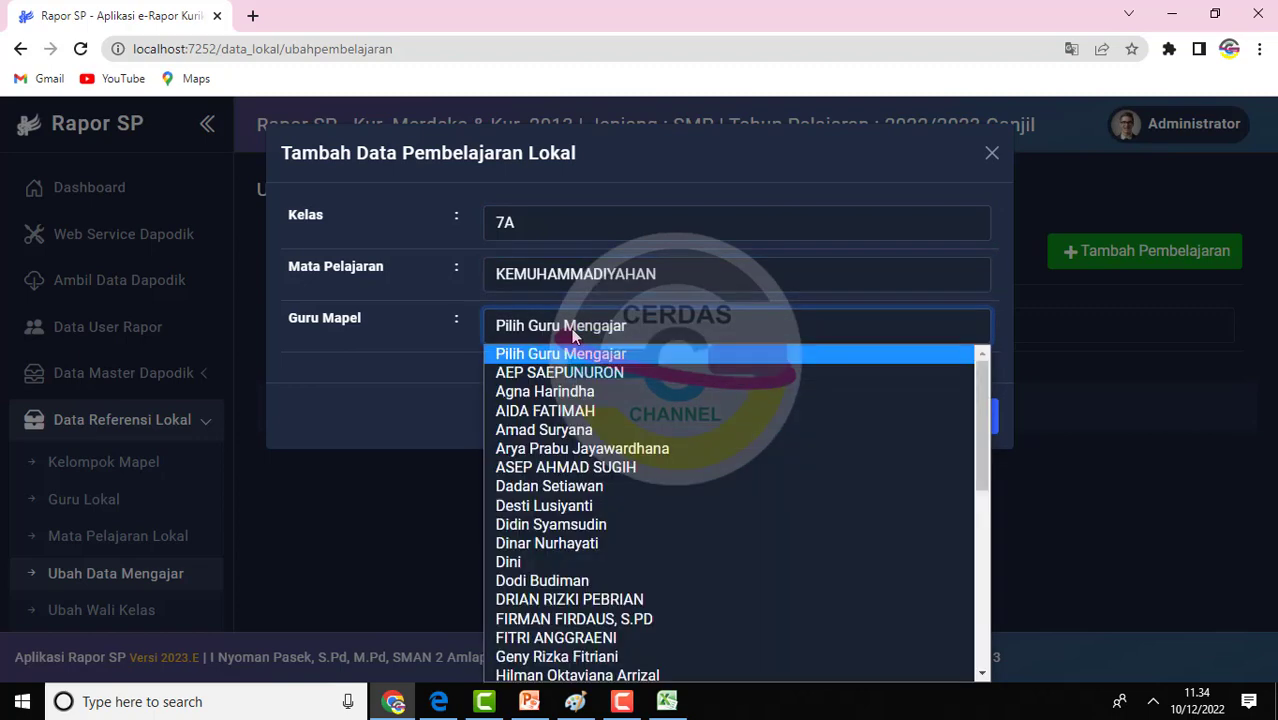
pyautogui.moveTo(988, 425); pyautogui.dragTo(1000, 677)
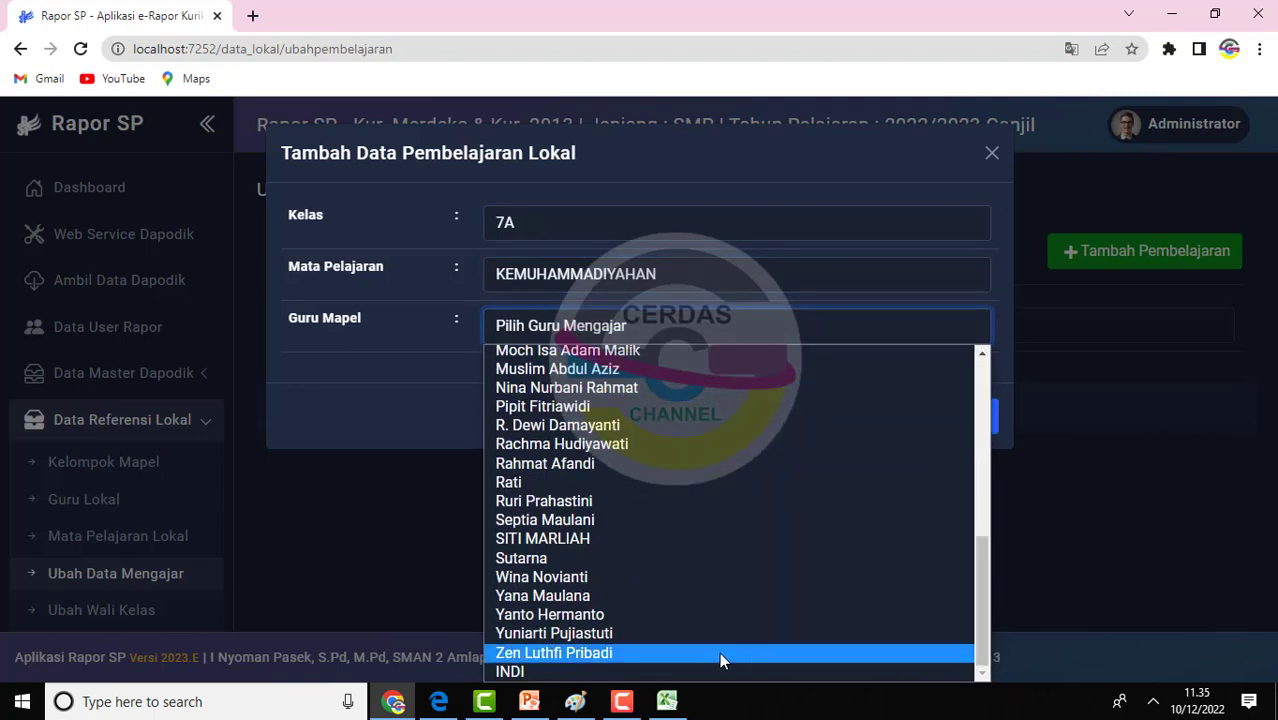
pyautogui.click(686, 667)
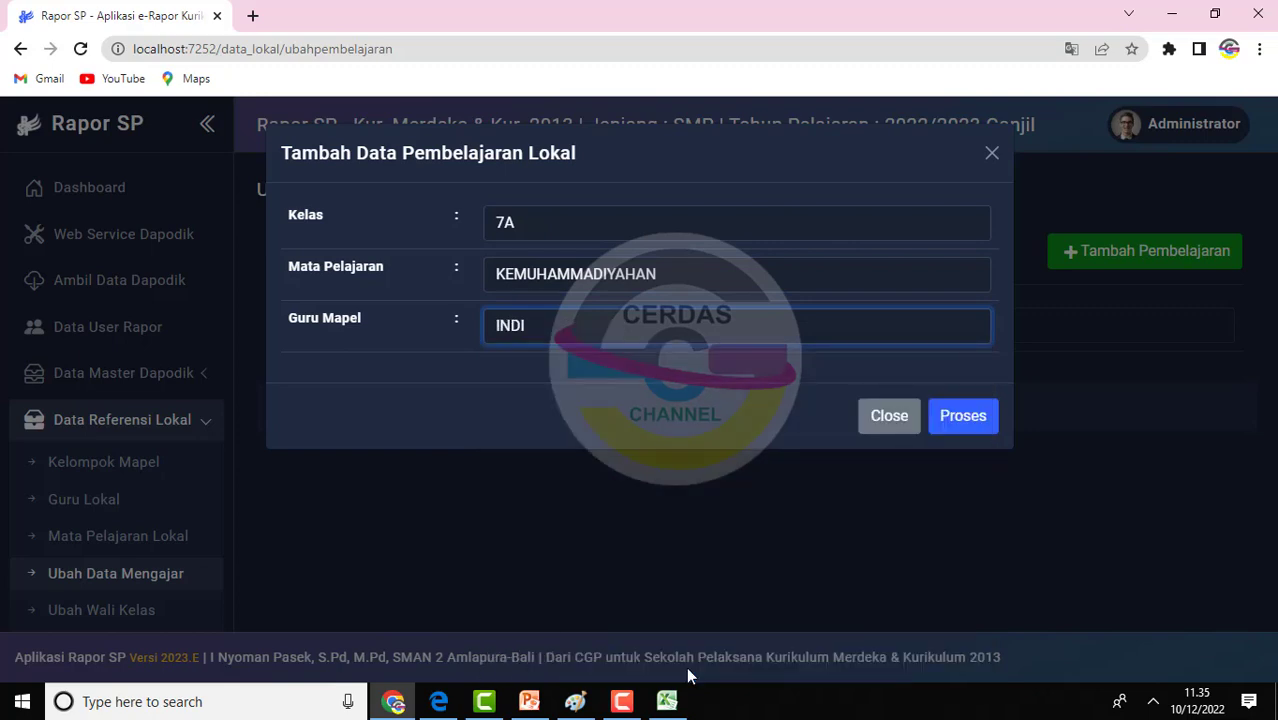
pyautogui.click(961, 416)
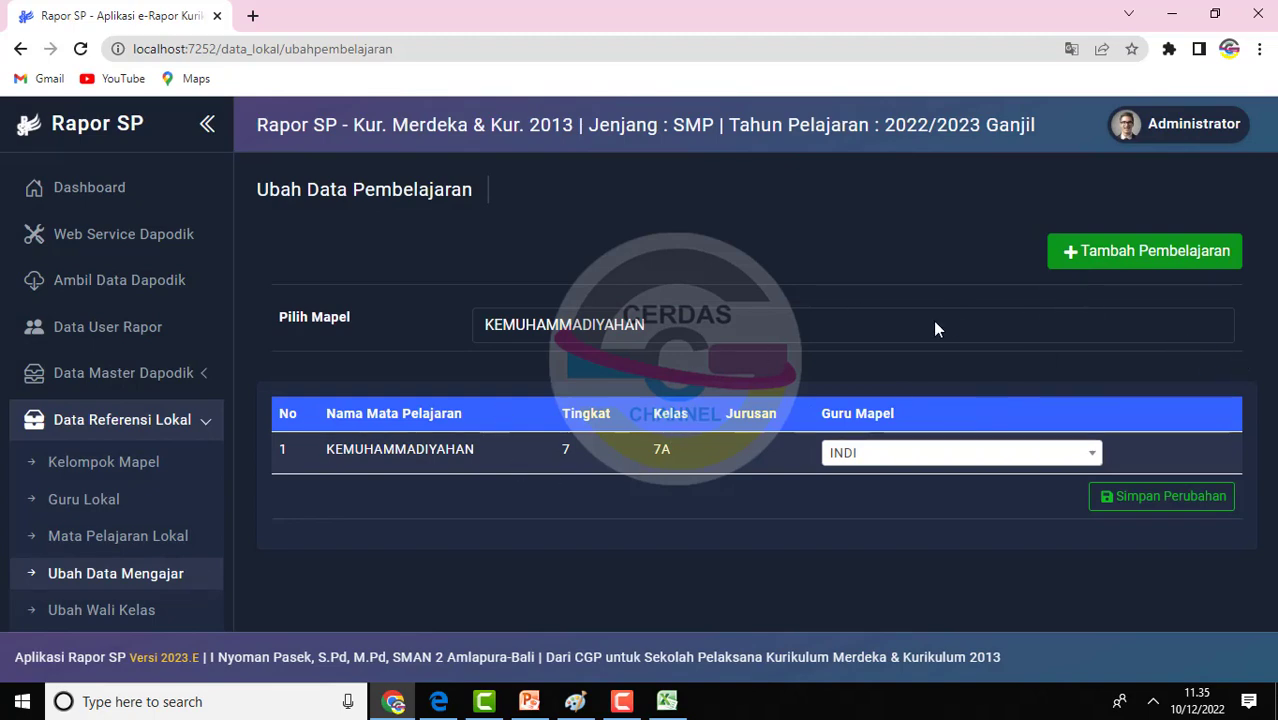
# Add and process a second KEMUHAMMADIYAHAN teaching assignment for class 8A with the same local teacher
pyautogui.click(1186, 251)
pyautogui.click(708, 222)
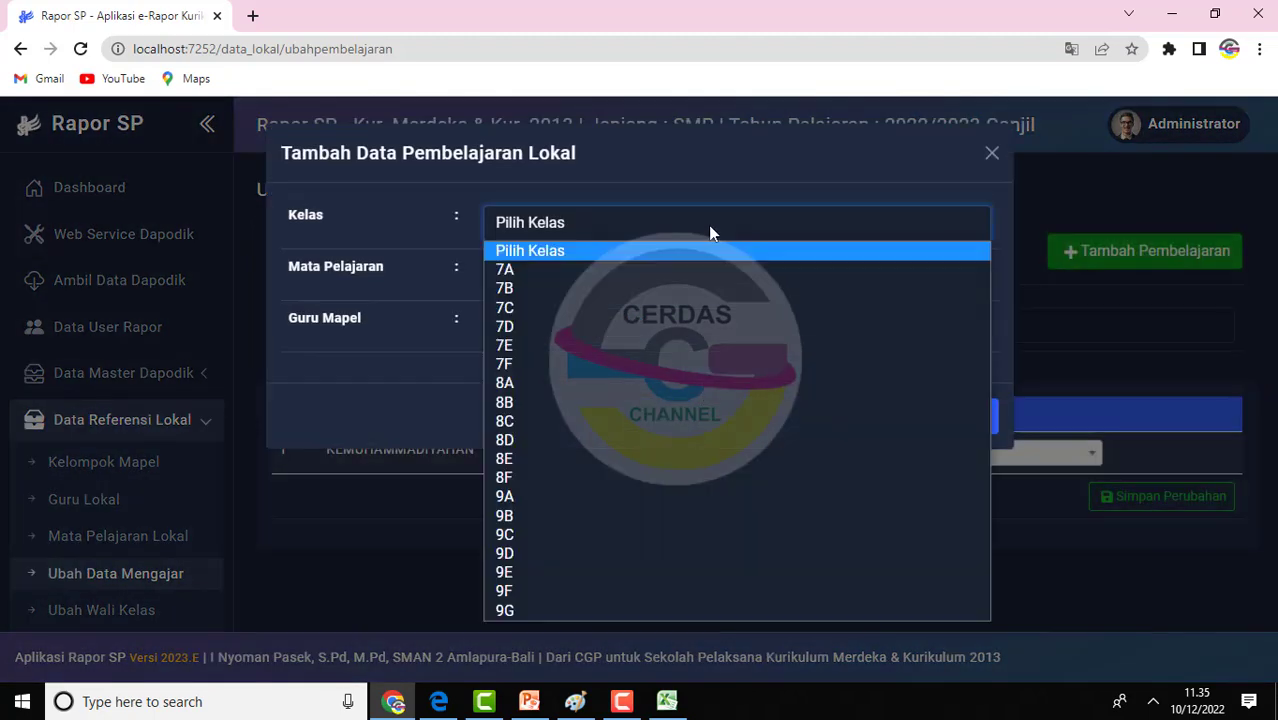
pyautogui.click(664, 384)
pyautogui.click(622, 292)
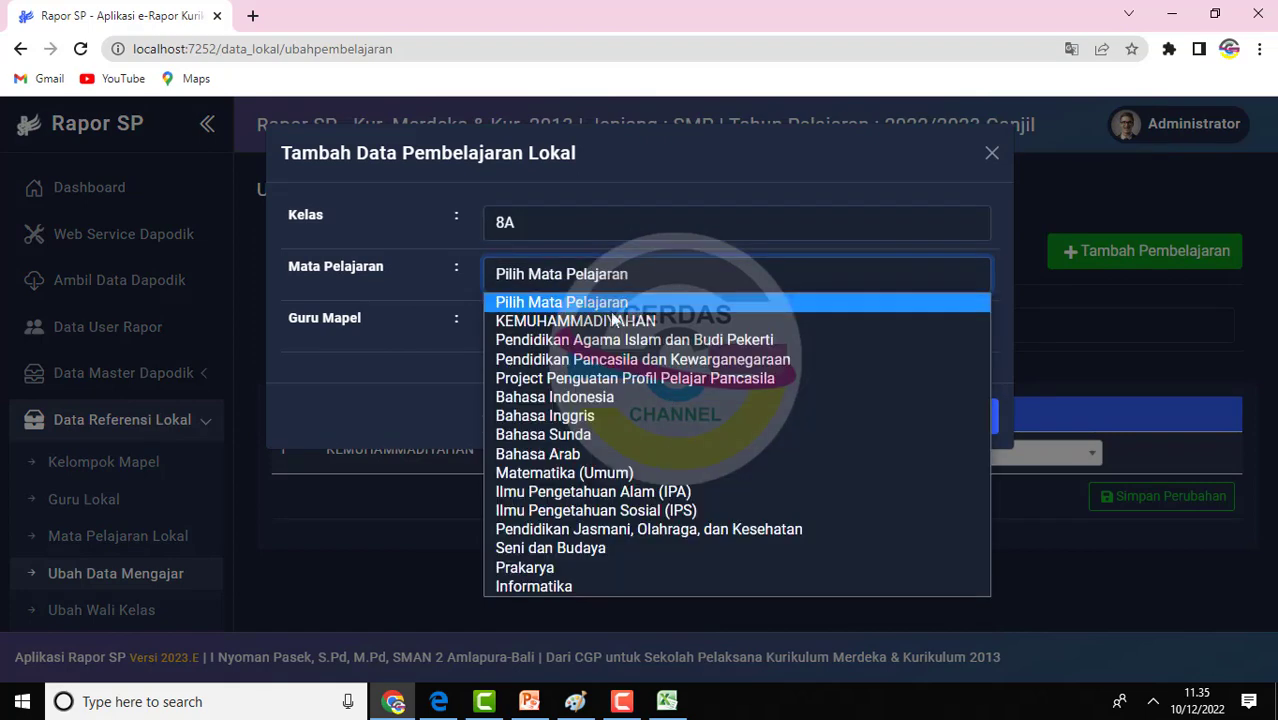
pyautogui.click(599, 318)
pyautogui.click(601, 328)
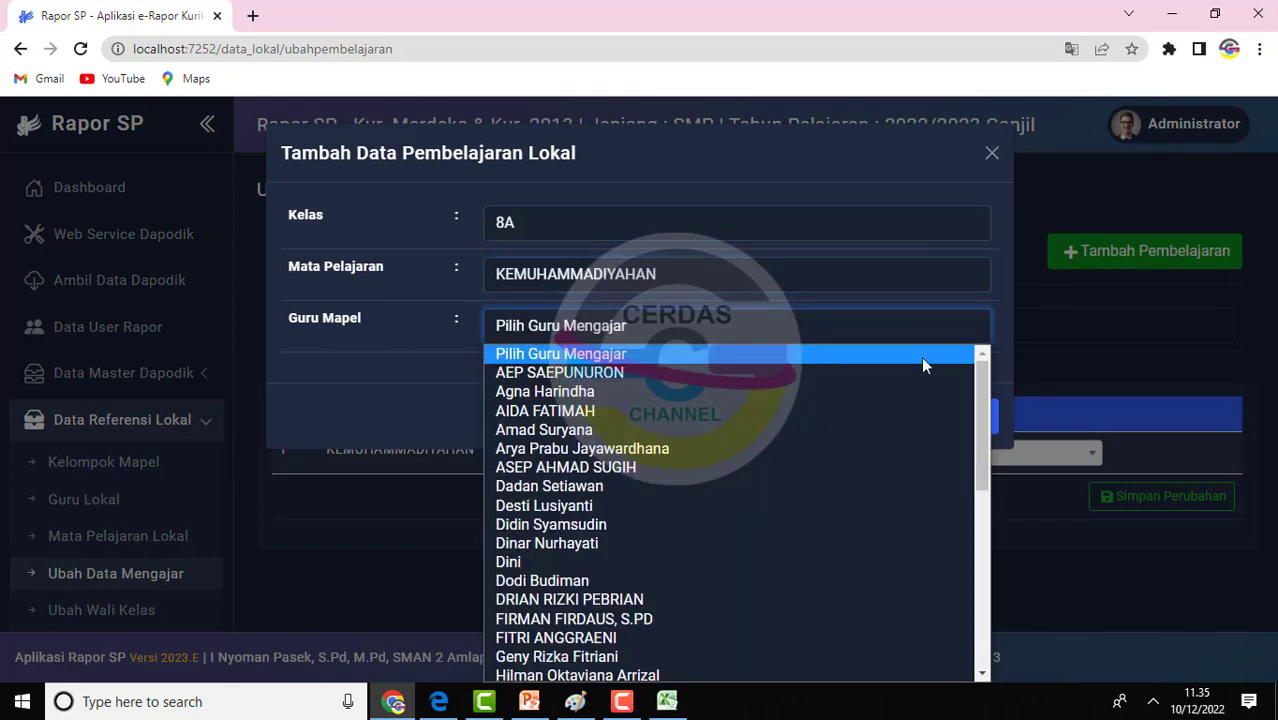
pyautogui.moveTo(987, 385); pyautogui.dragTo(950, 632)
pyautogui.click(800, 674)
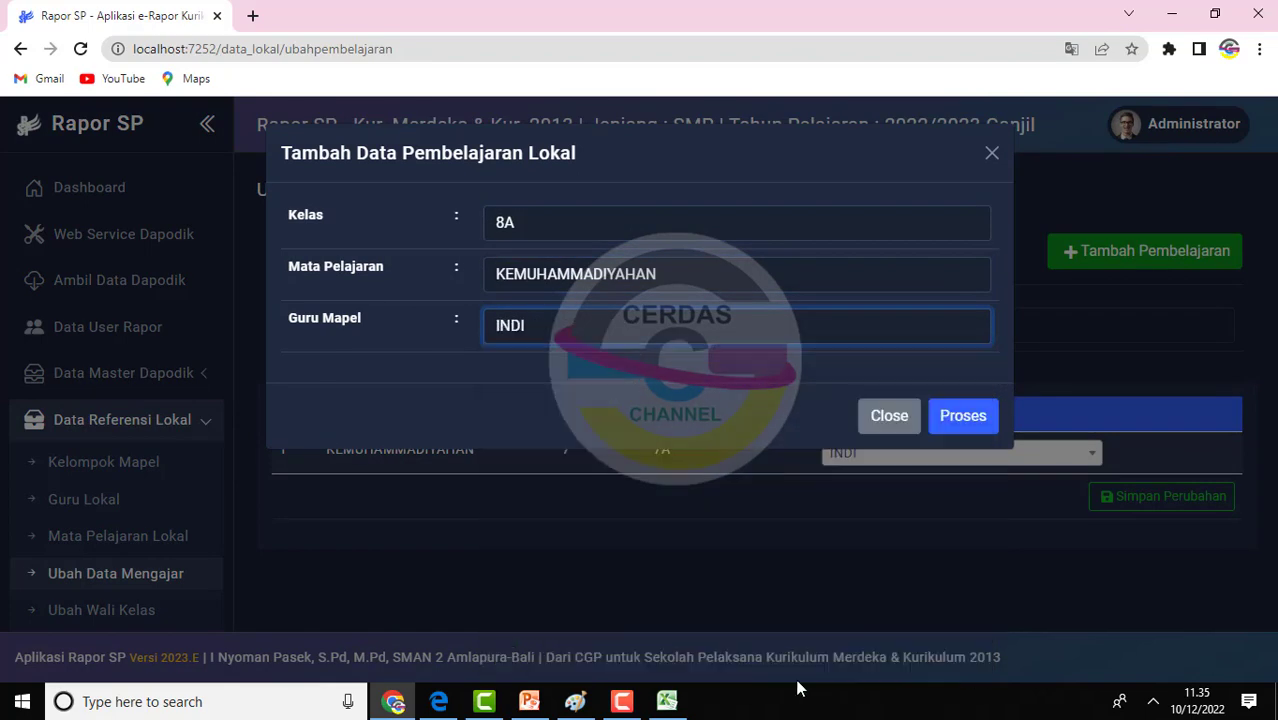
pyautogui.click(970, 418)
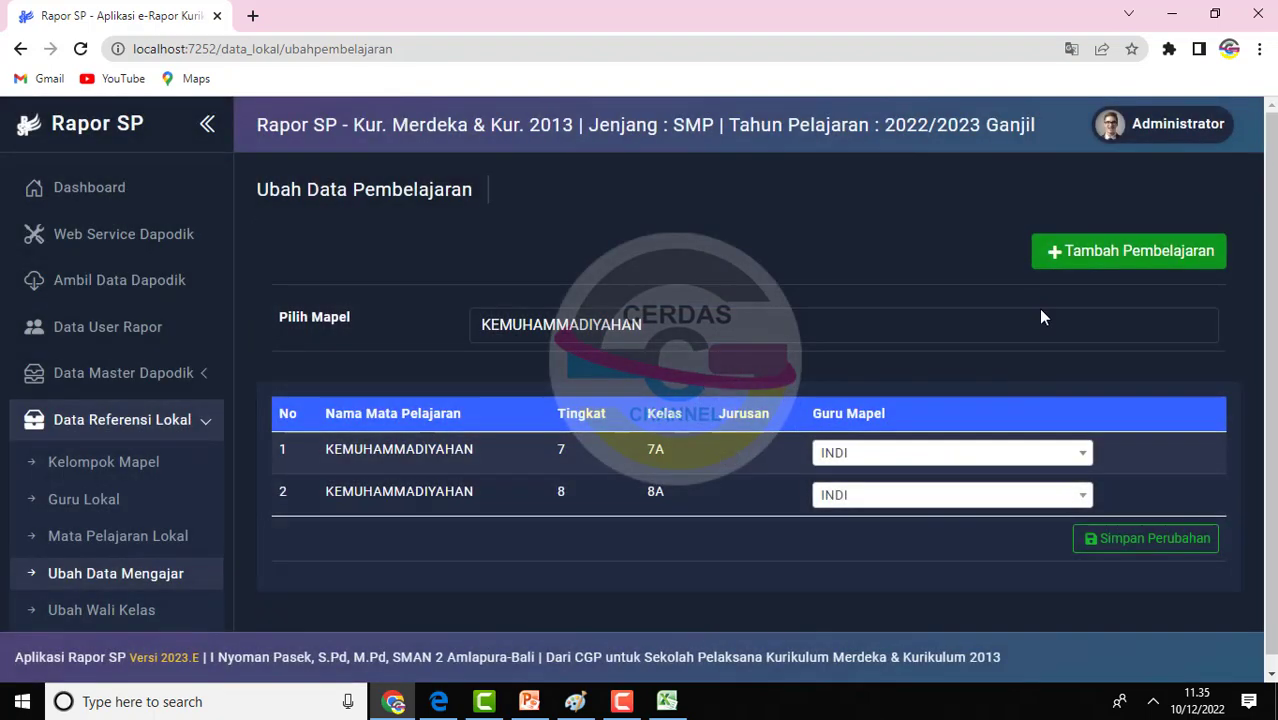
# Add and process a third local teaching assignment for class 9A with subject KEMUHAMMADIYAHAN and the newly registered local teacher
pyautogui.click(1128, 251)
pyautogui.click(662, 214)
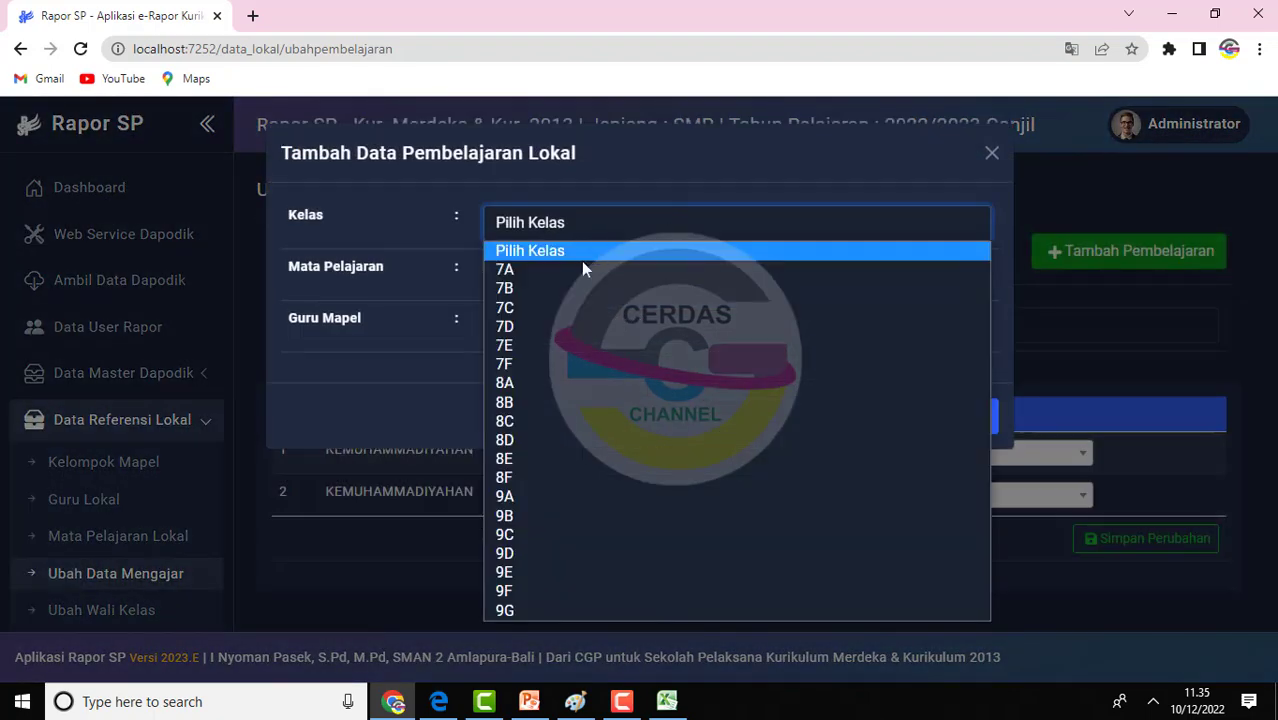
pyautogui.click(522, 497)
pyautogui.click(644, 279)
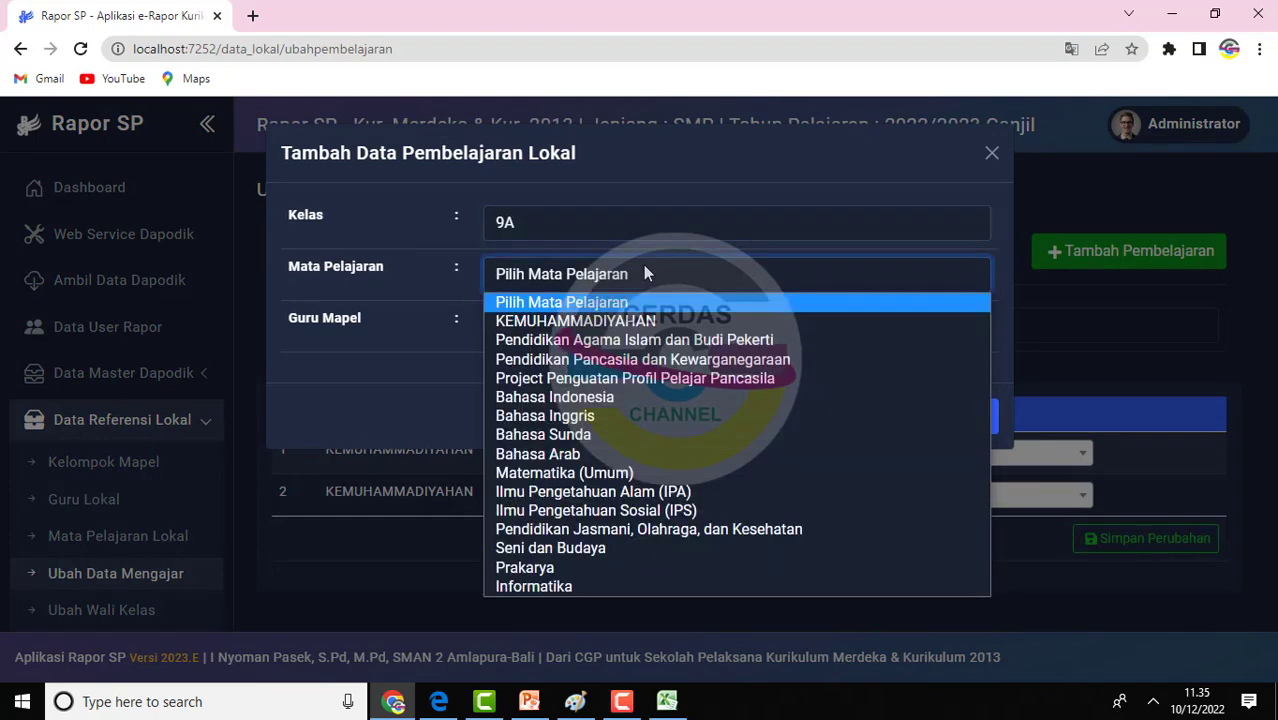
pyautogui.click(609, 318)
pyautogui.click(611, 327)
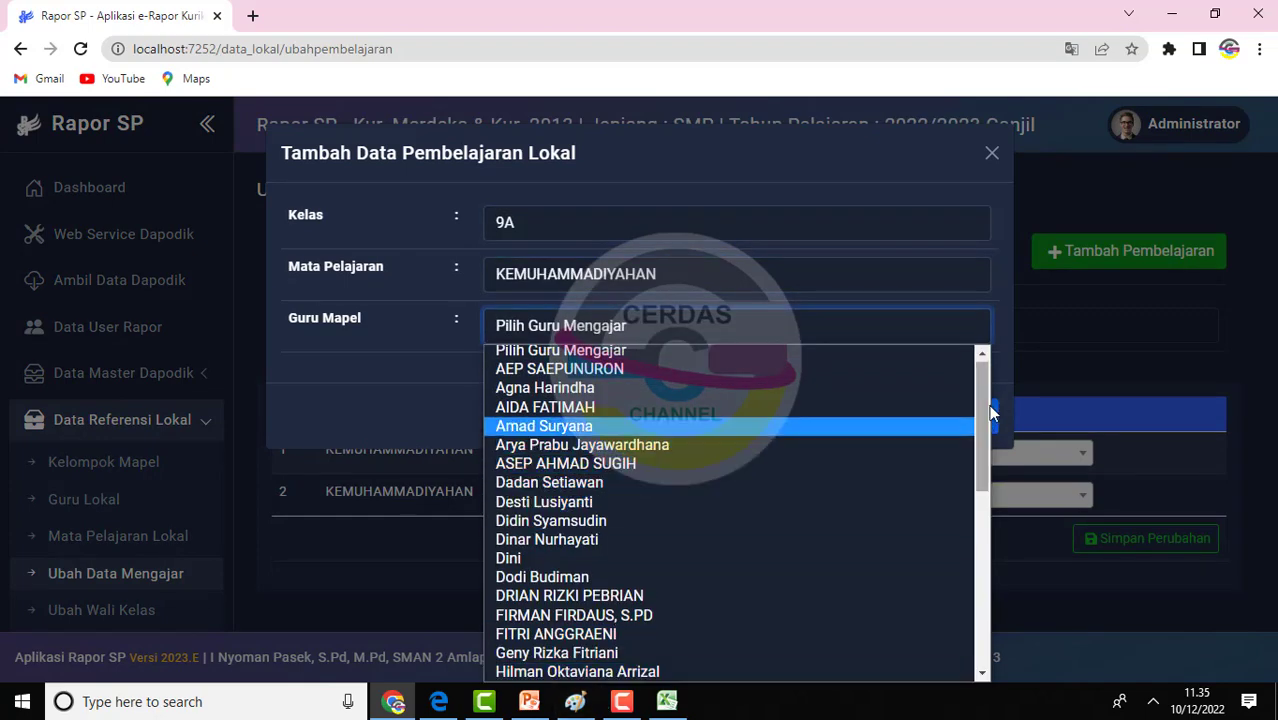
pyautogui.moveTo(984, 420); pyautogui.dragTo(973, 645)
pyautogui.click(736, 672)
pyautogui.click(966, 426)
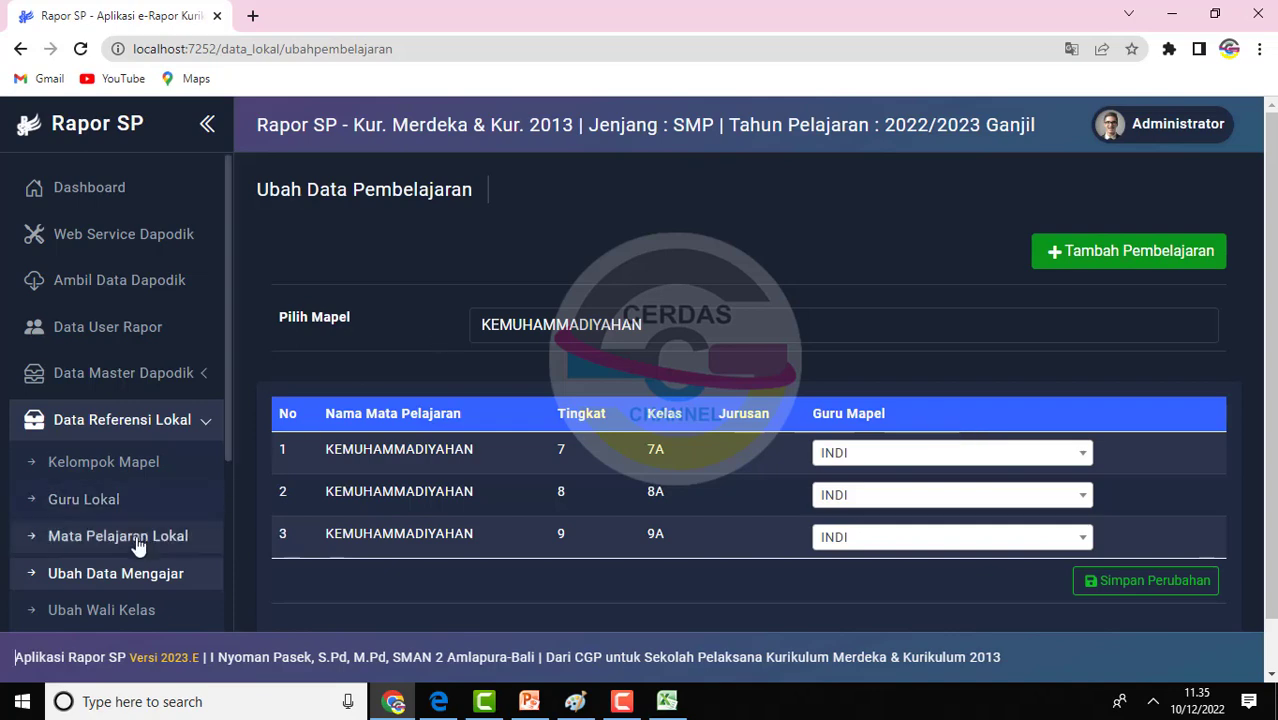
pyautogui.click(60, 540)
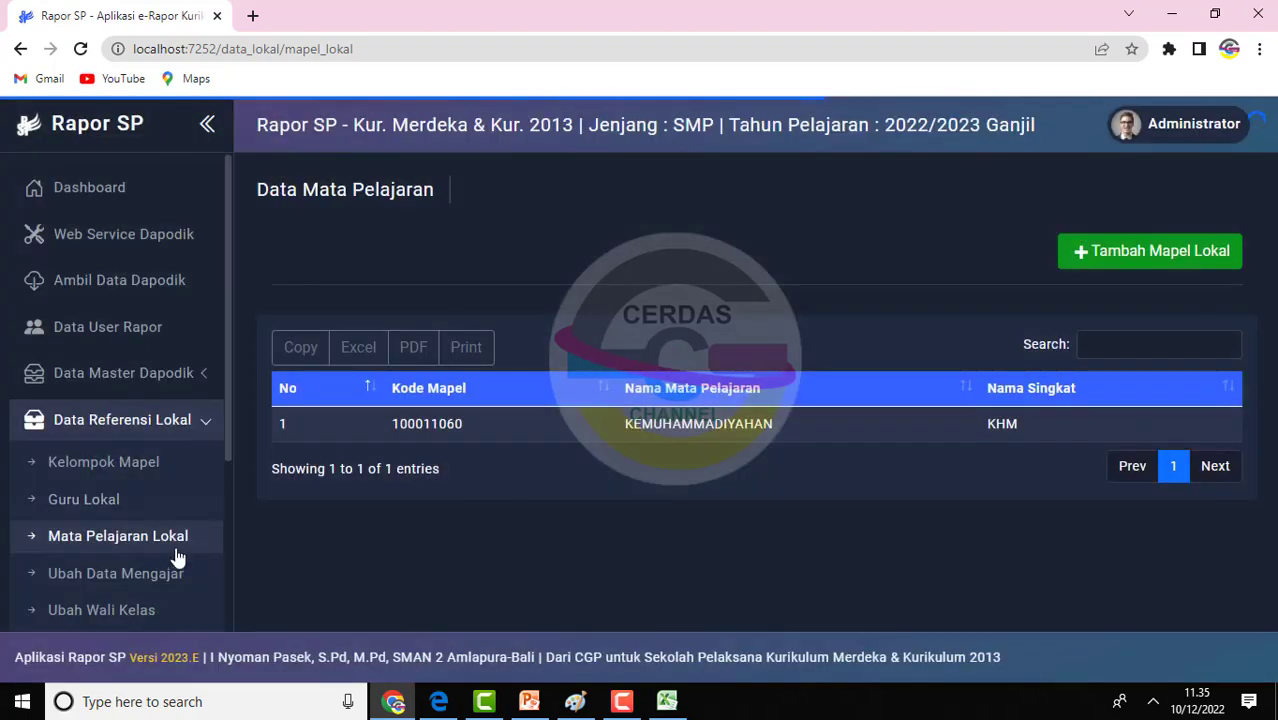
pyautogui.click(167, 571)
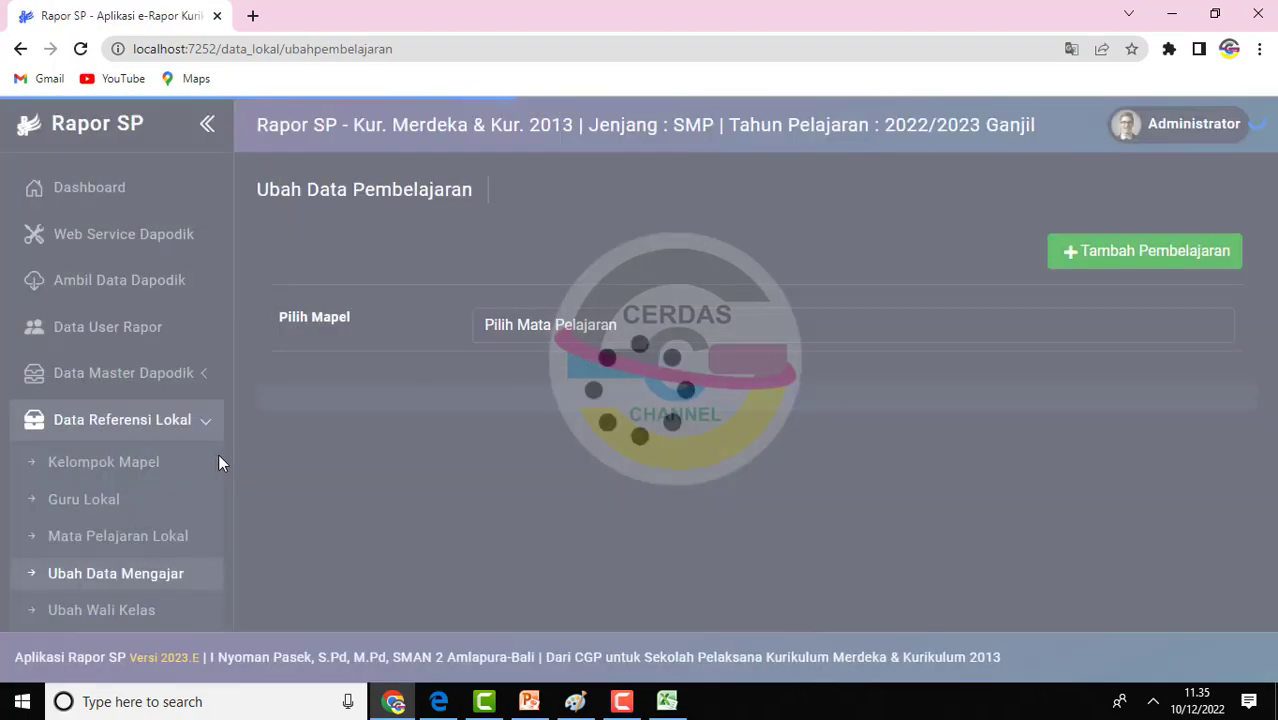
# Assign the newly registered local teacher as homeroom teacher of class 9G in Ubah Wali Kelas and save the changes
pyautogui.scroll(-2, 228, 422)
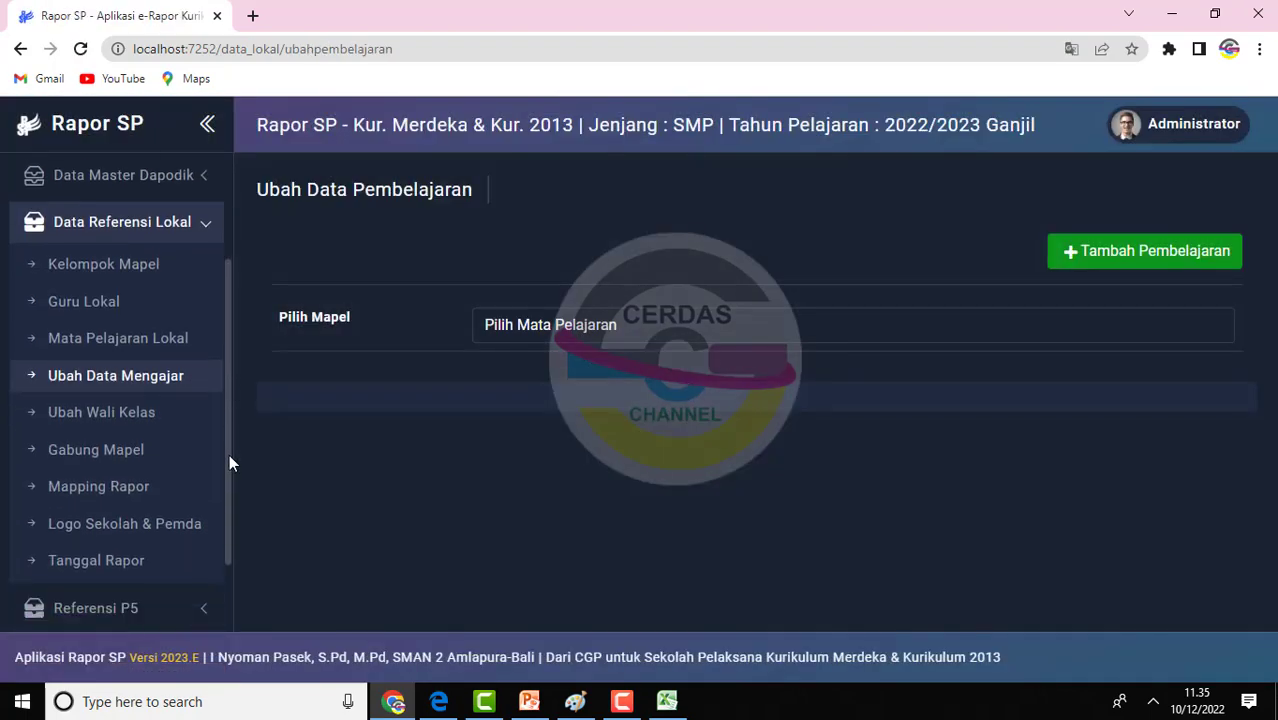
pyautogui.click(140, 422)
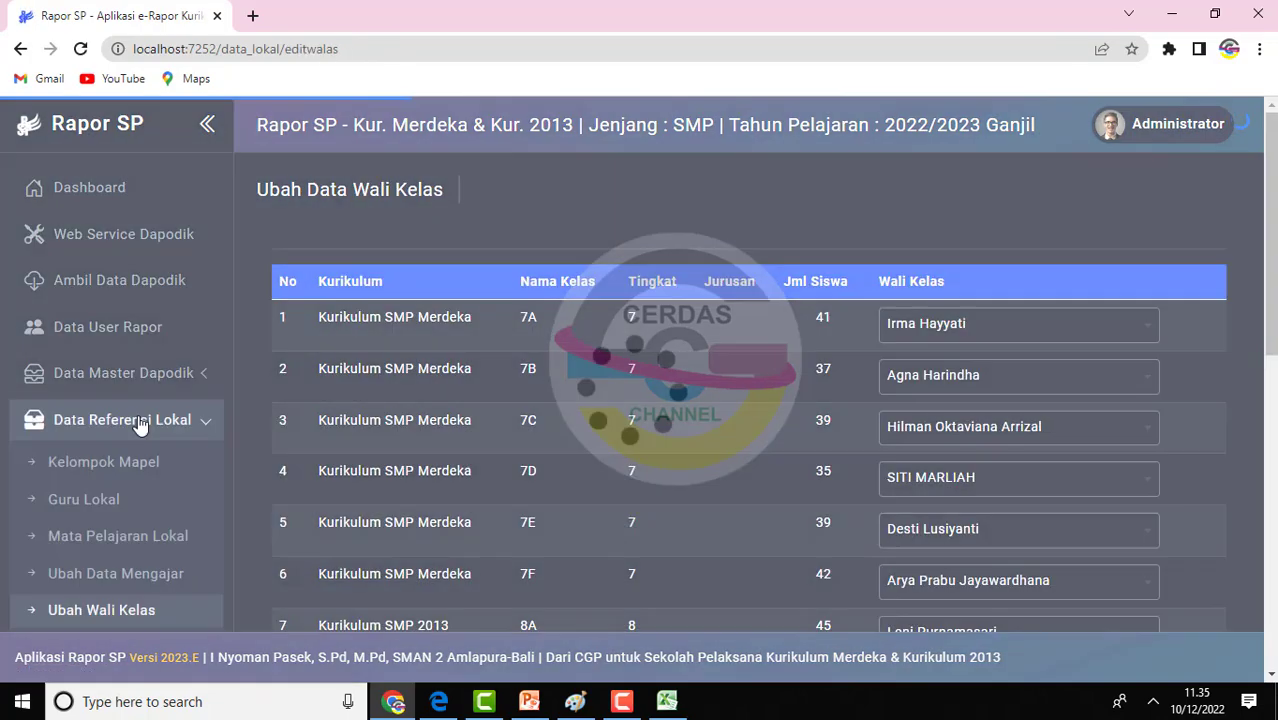
pyautogui.scroll(-8, 827, 422)
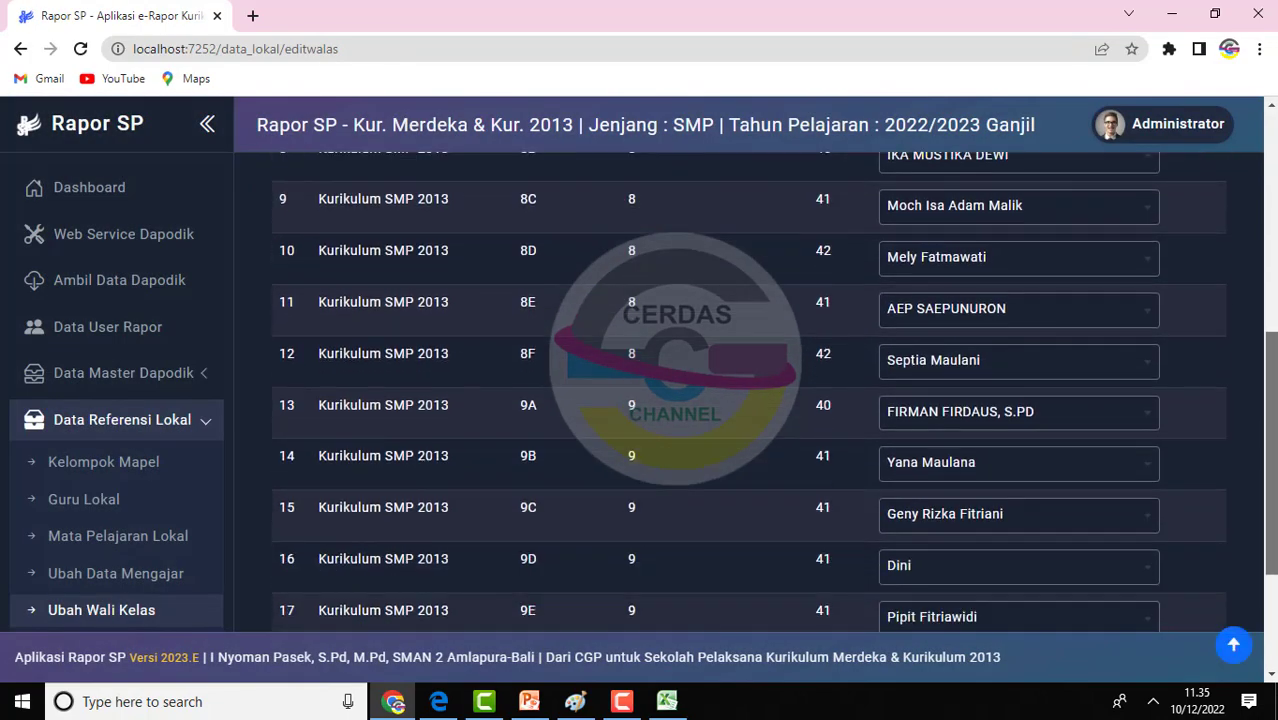
pyautogui.scroll(3, 1264, 545)
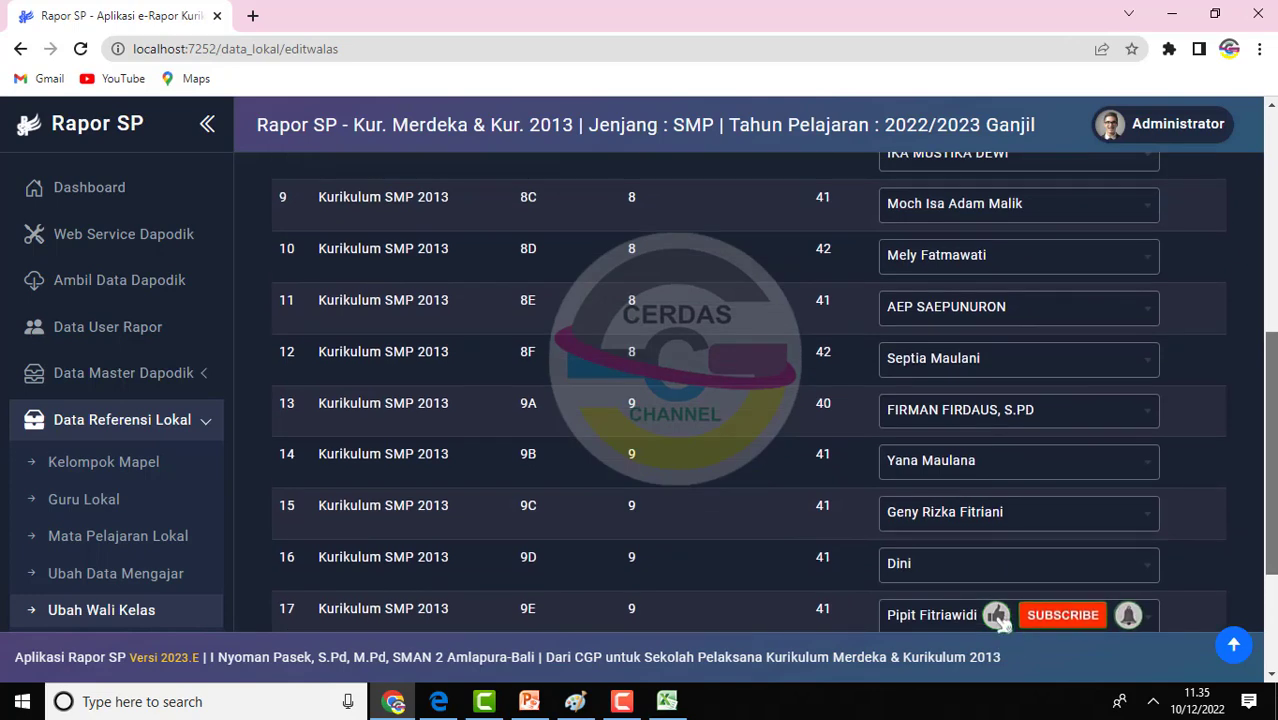
pyautogui.scroll(-3, 748, 398)
pyautogui.click(1021, 500)
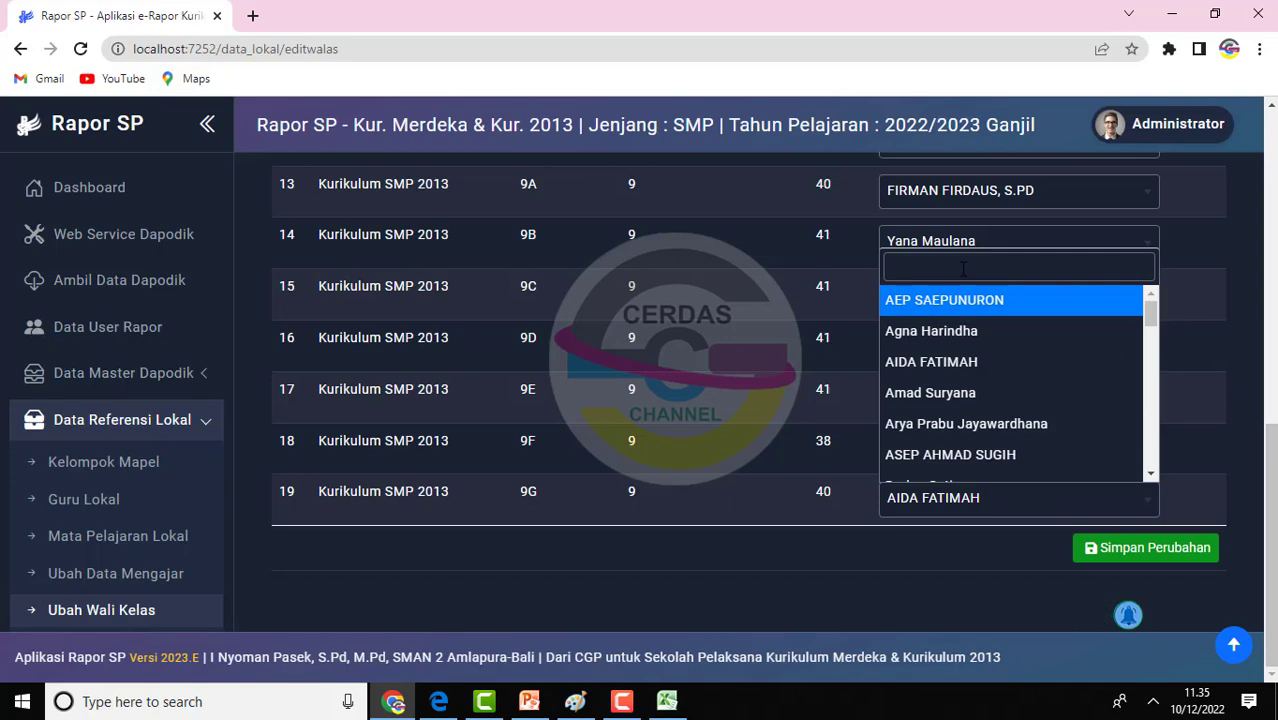
pyautogui.write('IND')
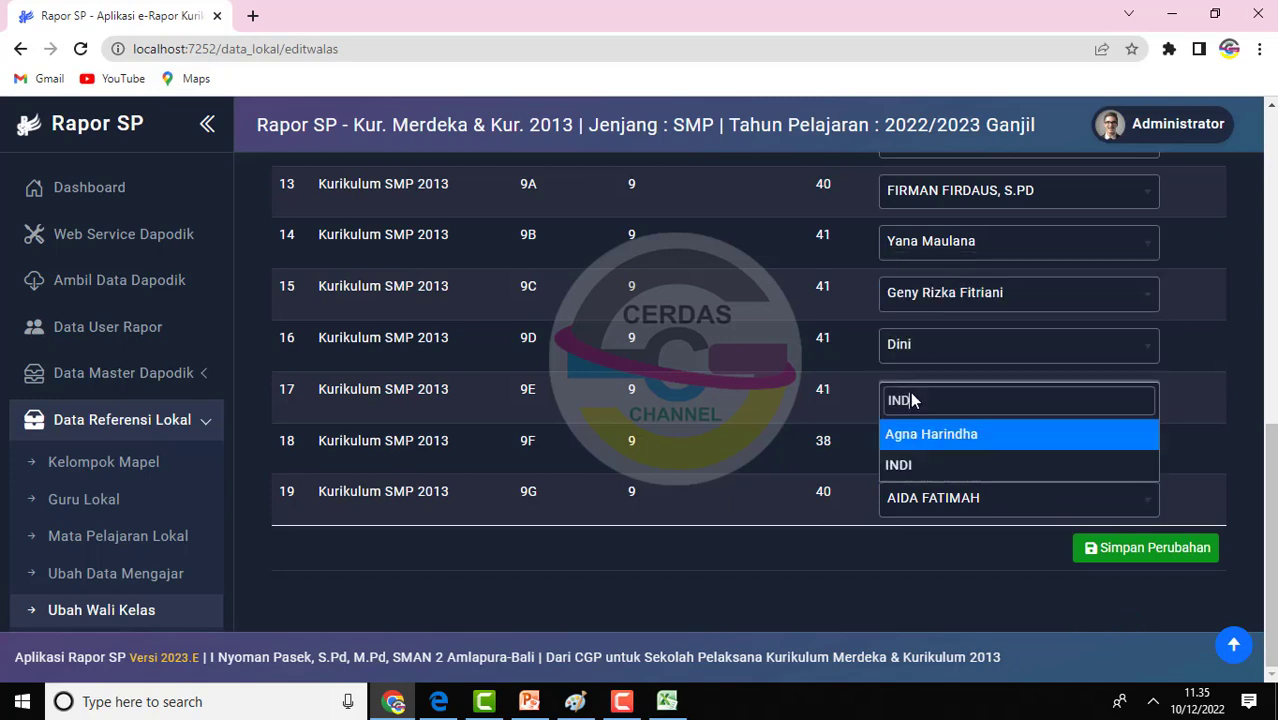
pyautogui.click(895, 466)
pyautogui.click(1137, 549)
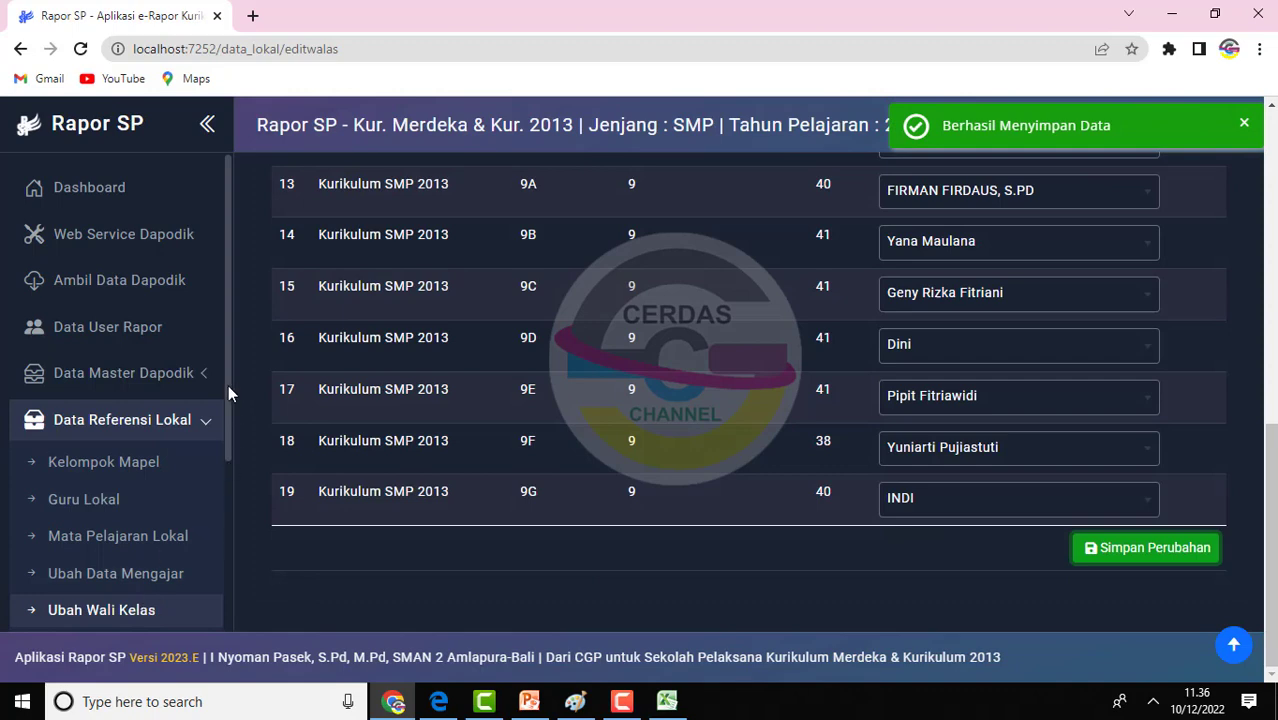
pyautogui.scroll(-3, 225, 410)
pyautogui.click(148, 443)
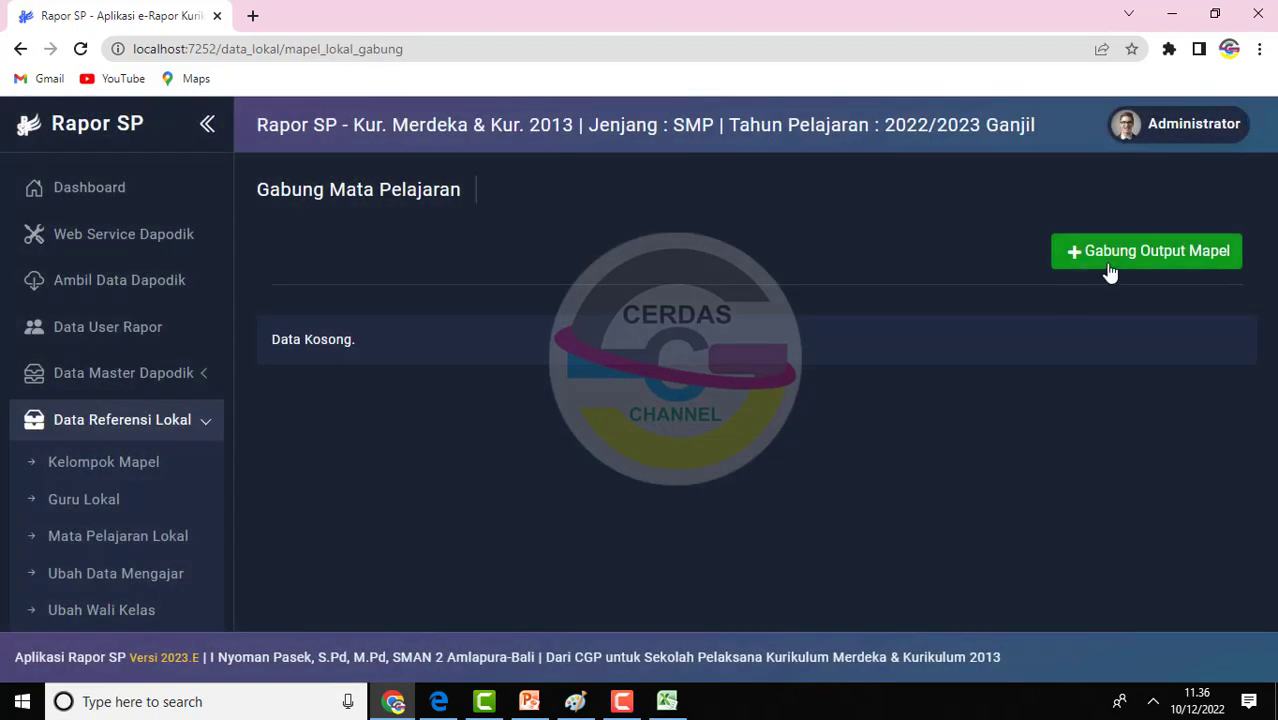
pyautogui.click(1110, 271)
pyautogui.click(687, 236)
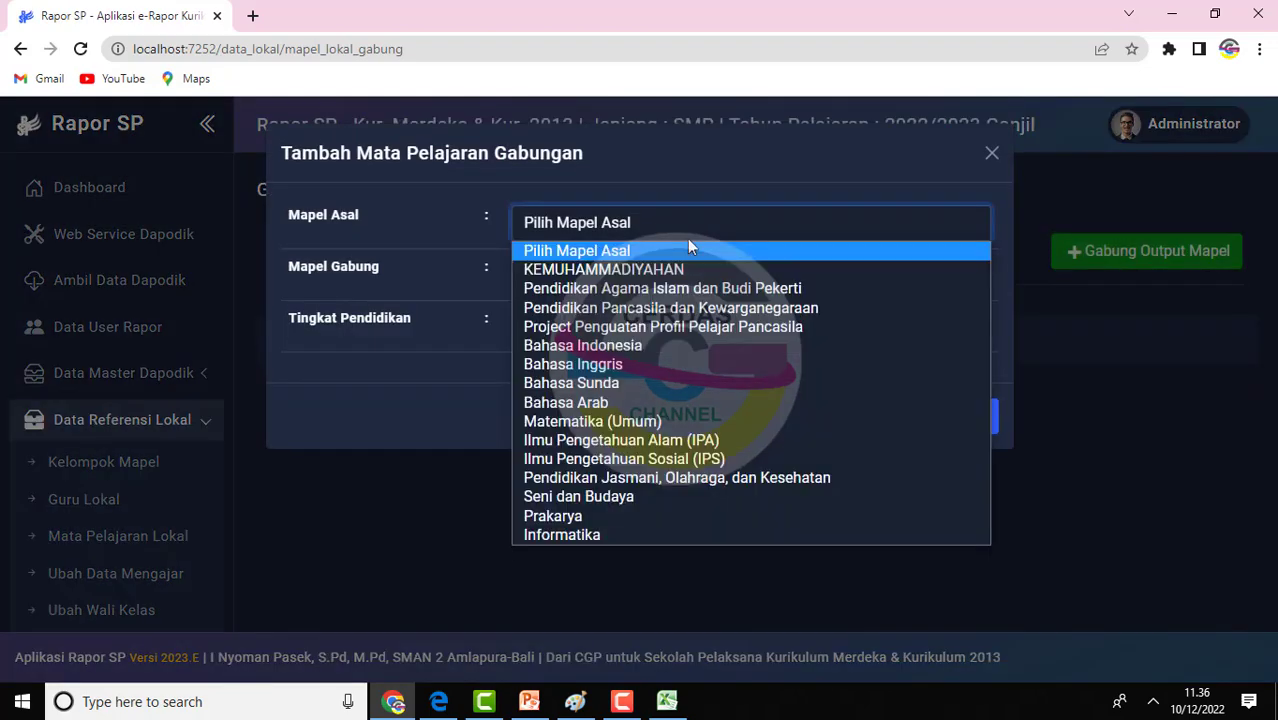
pyautogui.click(670, 287)
pyautogui.click(669, 287)
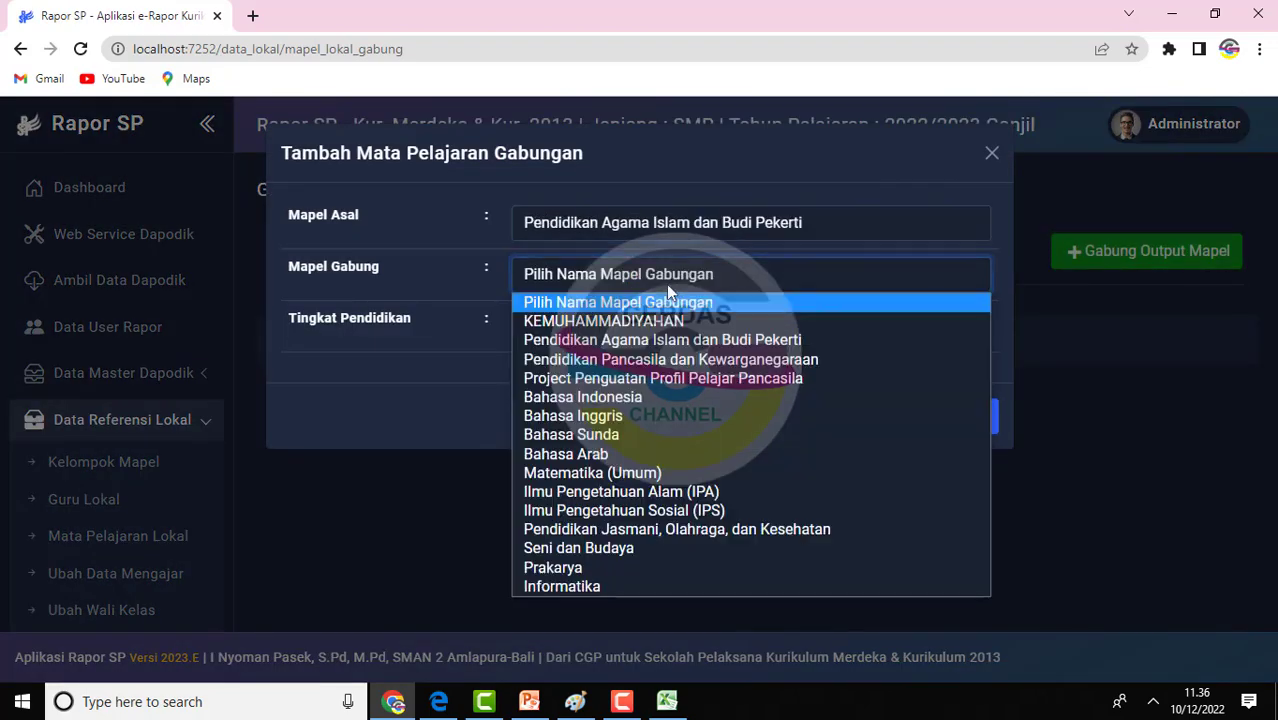
pyautogui.click(619, 339)
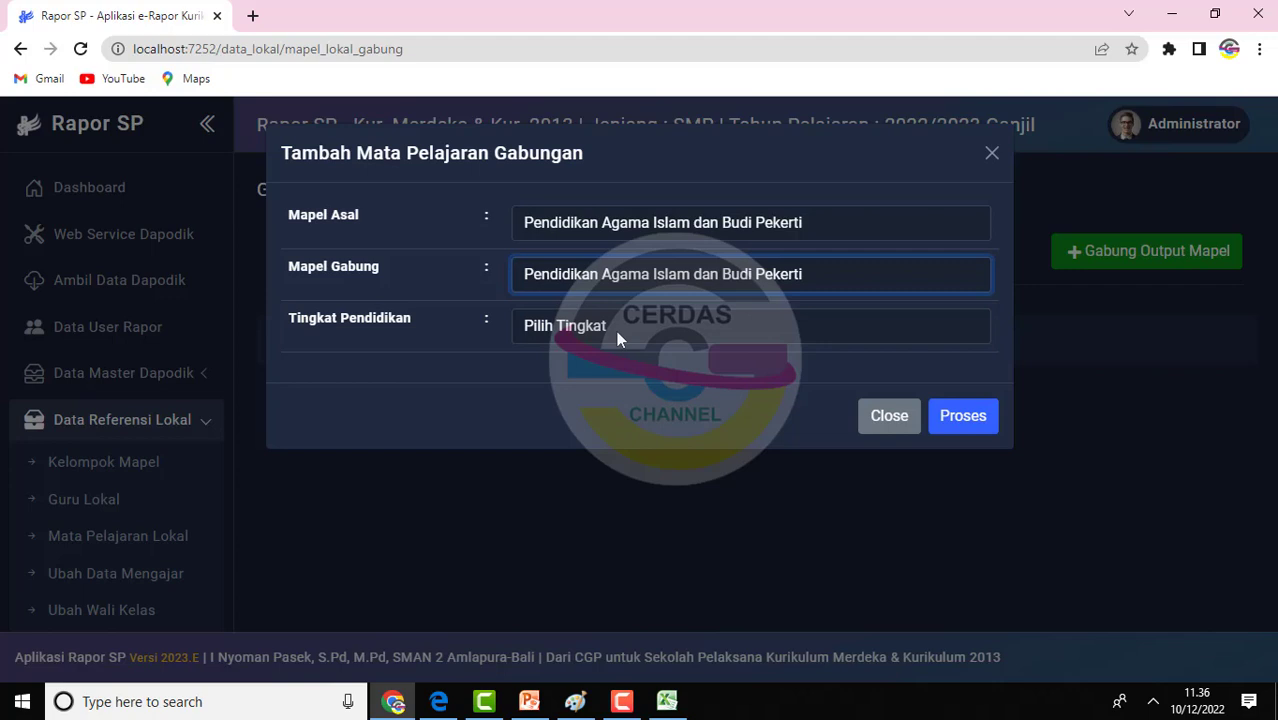
pyautogui.click(870, 405)
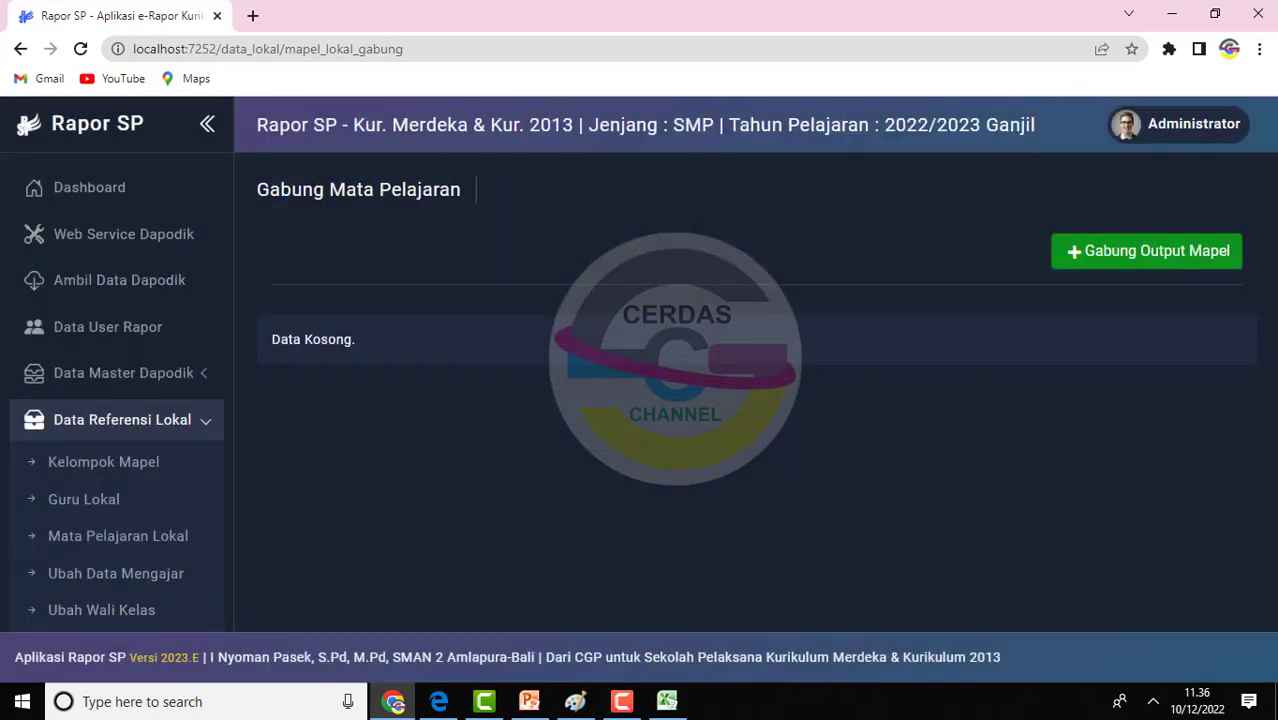
# Show the Mapping Rapor subject list for Kurikulum SMP 2013, grade level 9
pyautogui.scroll(-2, 224, 390)
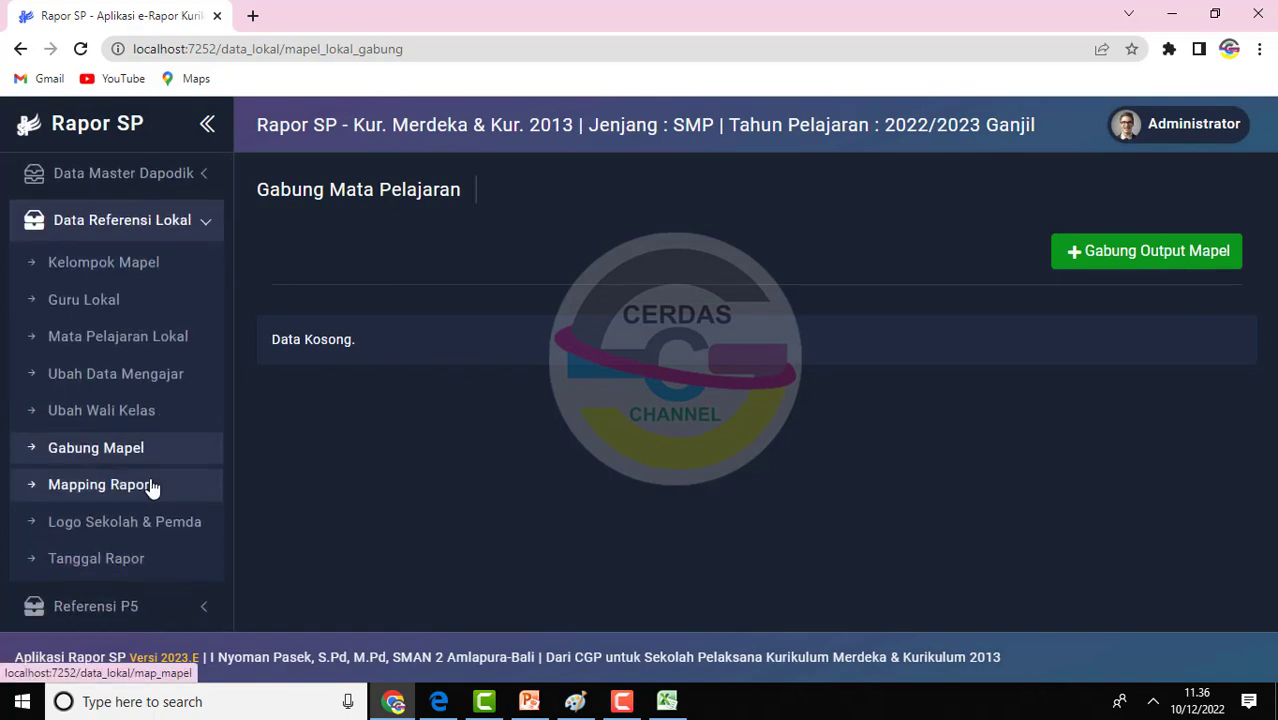
pyautogui.click(151, 486)
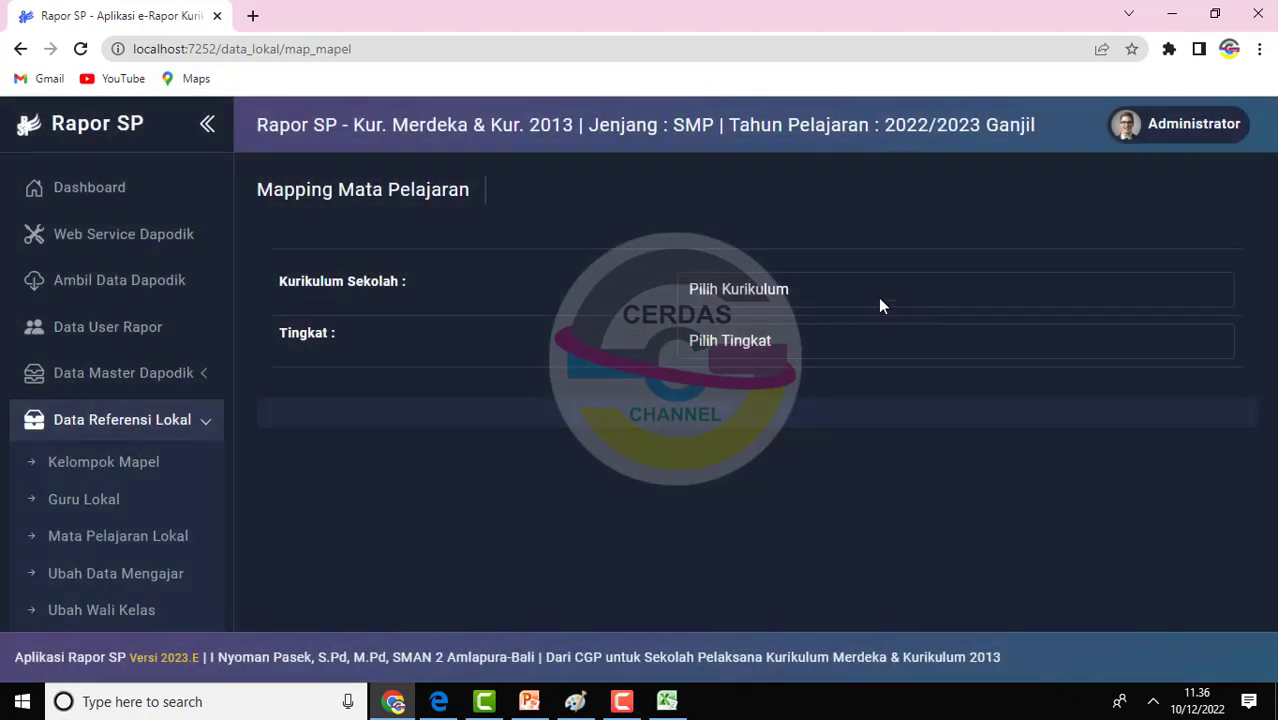
pyautogui.click(845, 294)
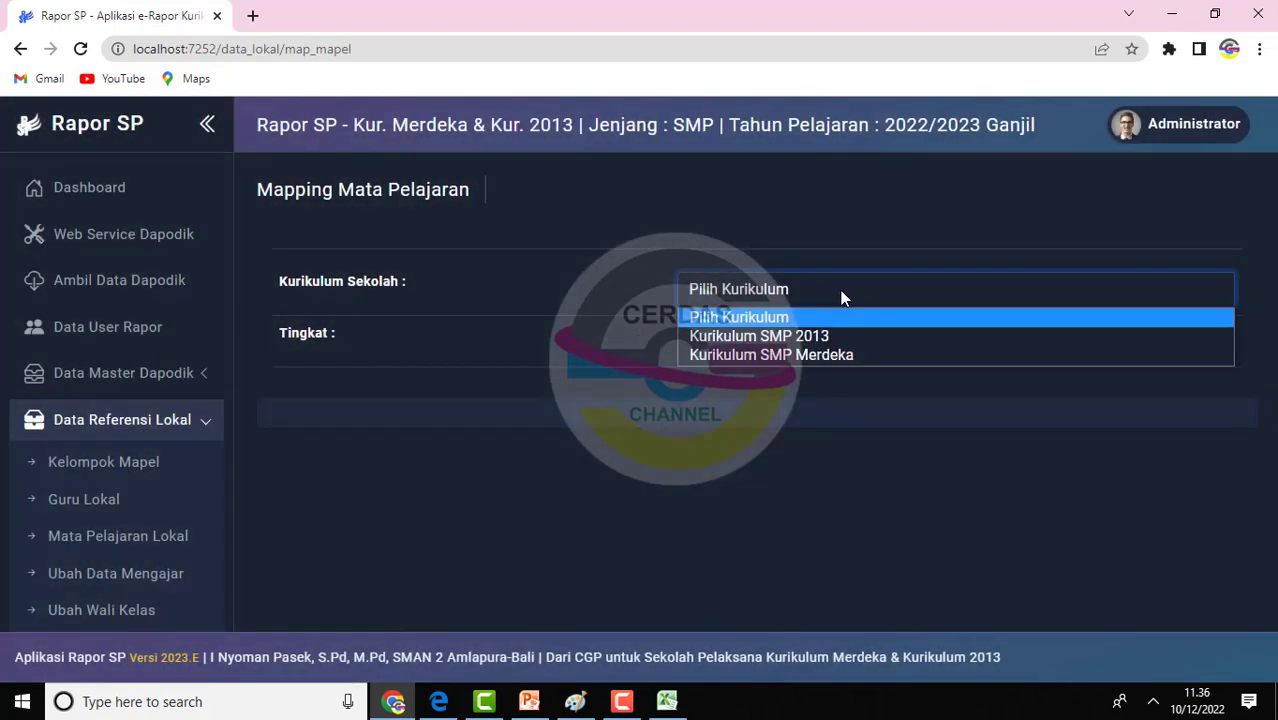
pyautogui.click(795, 340)
pyautogui.click(791, 337)
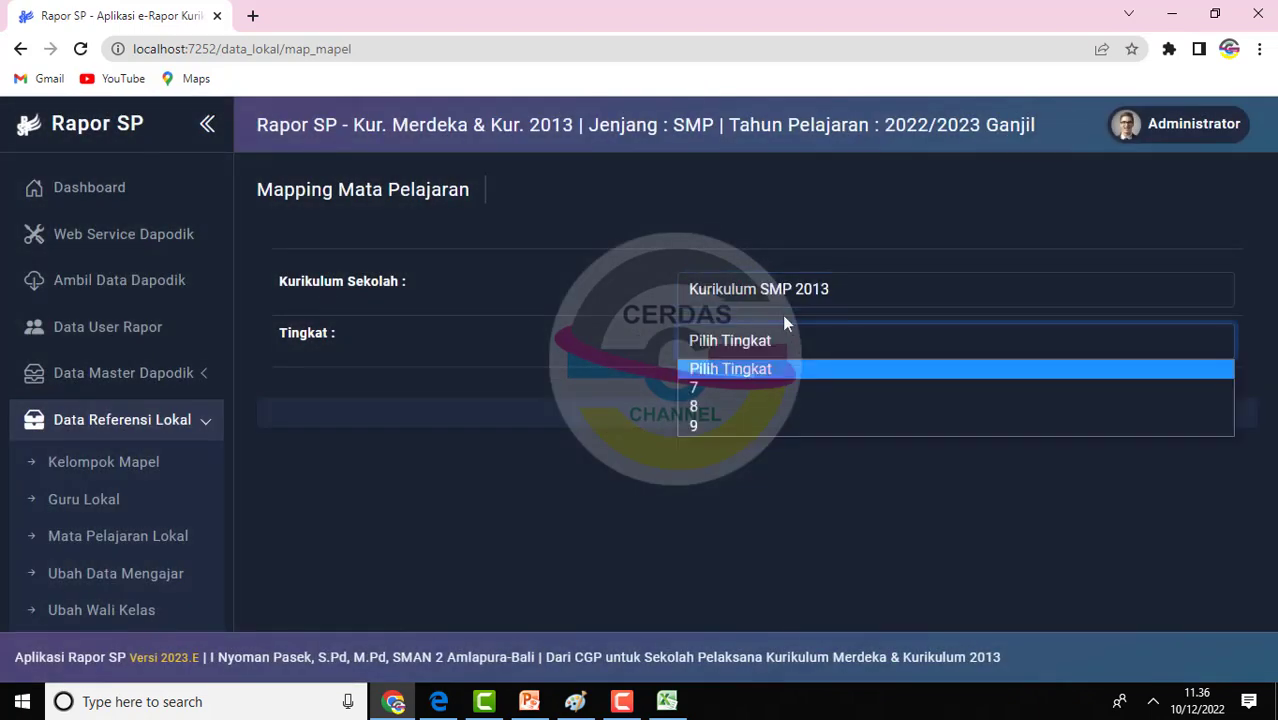
pyautogui.click(781, 304)
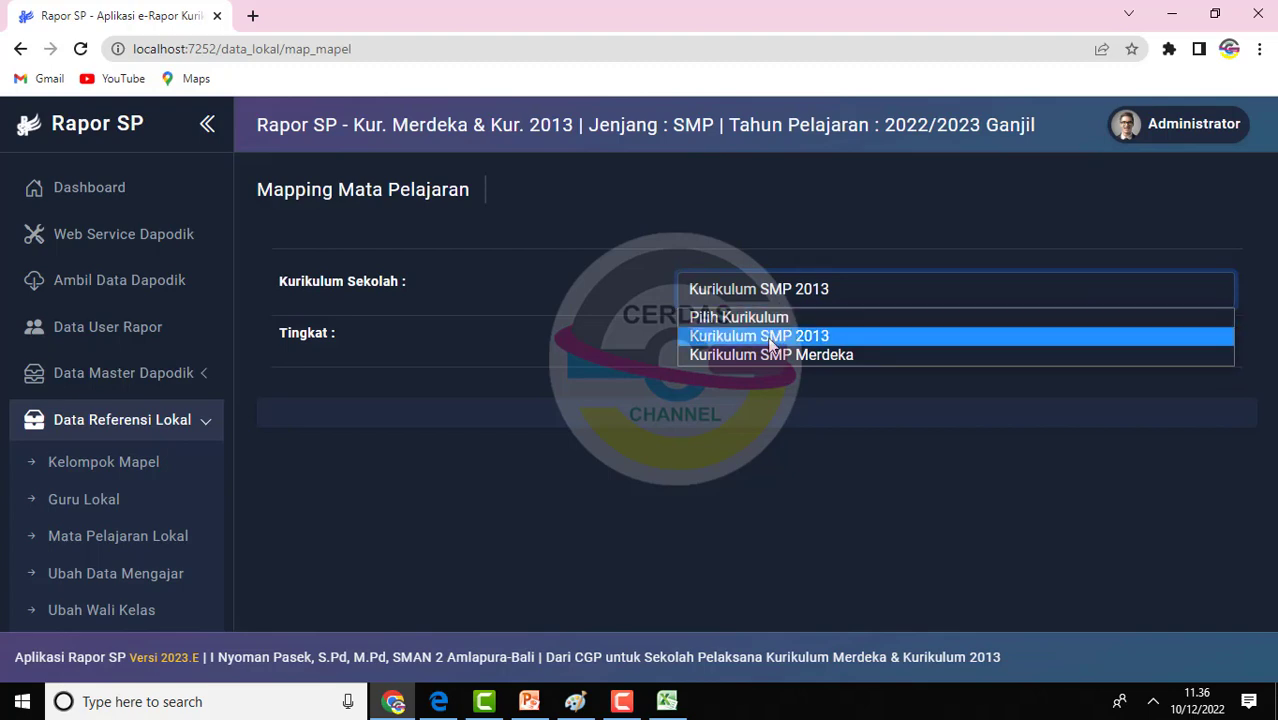
pyautogui.click(772, 338)
pyautogui.click(771, 342)
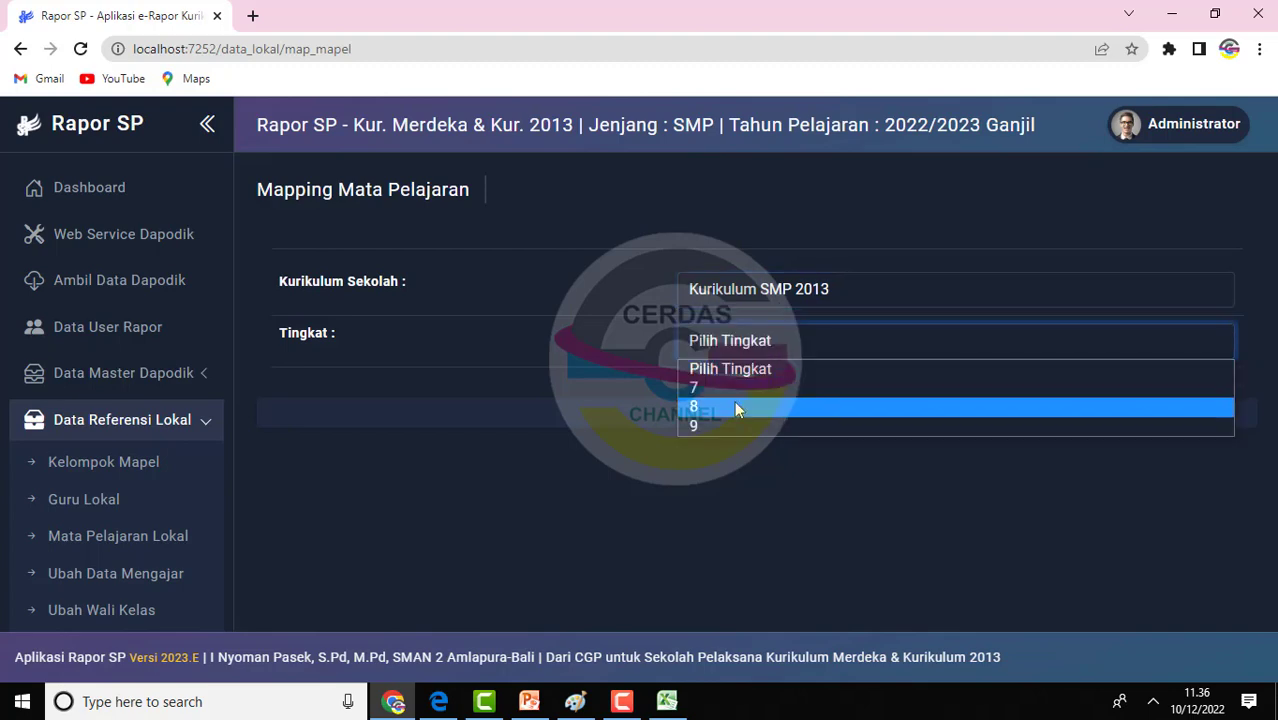
pyautogui.click(720, 424)
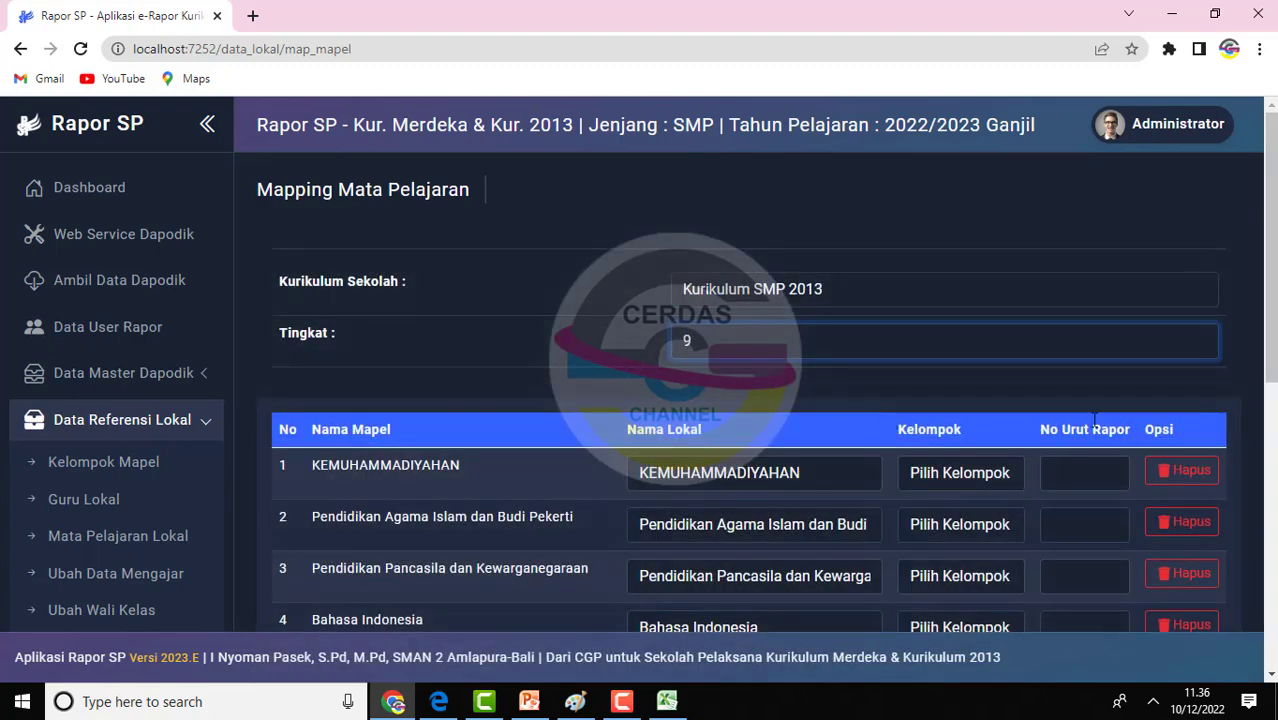
# Assign KEMUHAMMADIYAHAN to Kelompok B in the grade 9 subject mapping
pyautogui.scroll(-3, 1202, 318)
pyautogui.click(1012, 246)
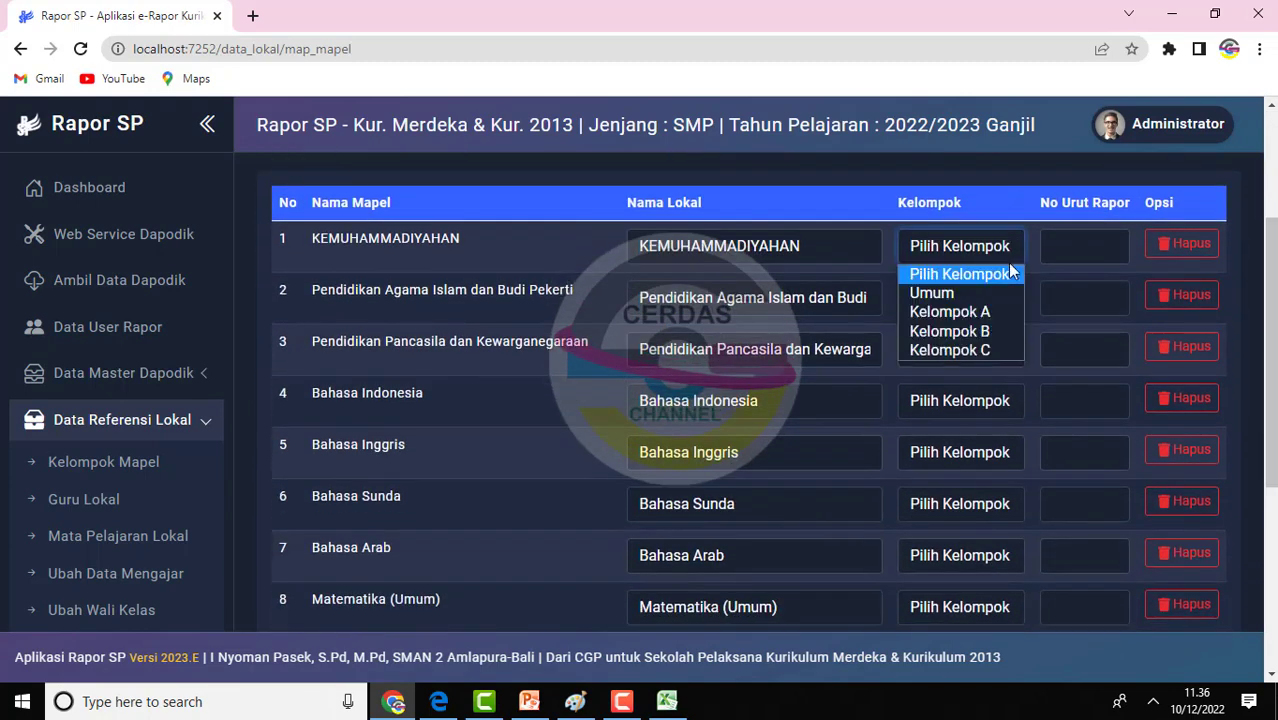
pyautogui.click(995, 348)
pyautogui.click(990, 246)
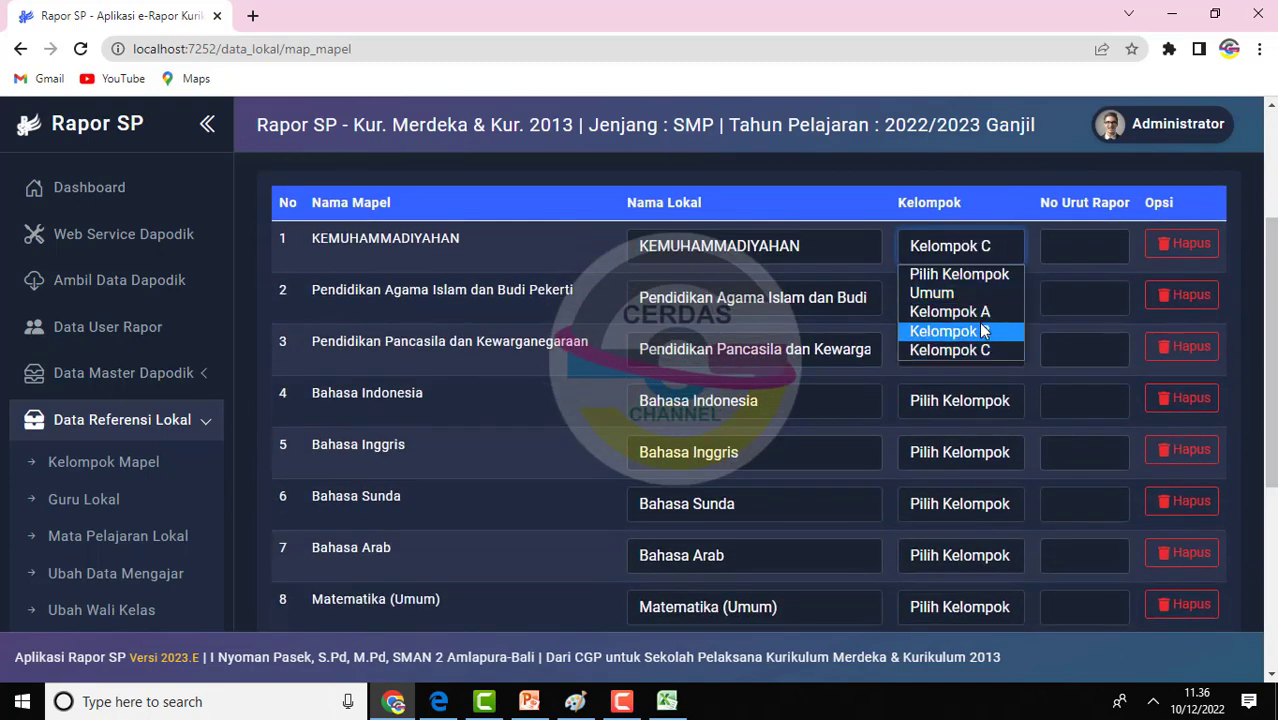
pyautogui.click(955, 332)
# Assign Pendidikan Agama Islam, Pendidikan Pancasila, Bahasa Indonesia and Bahasa Inggris to Kelompok A in the grade 9 mapping
pyautogui.click(968, 305)
pyautogui.click(968, 364)
pyautogui.click(968, 353)
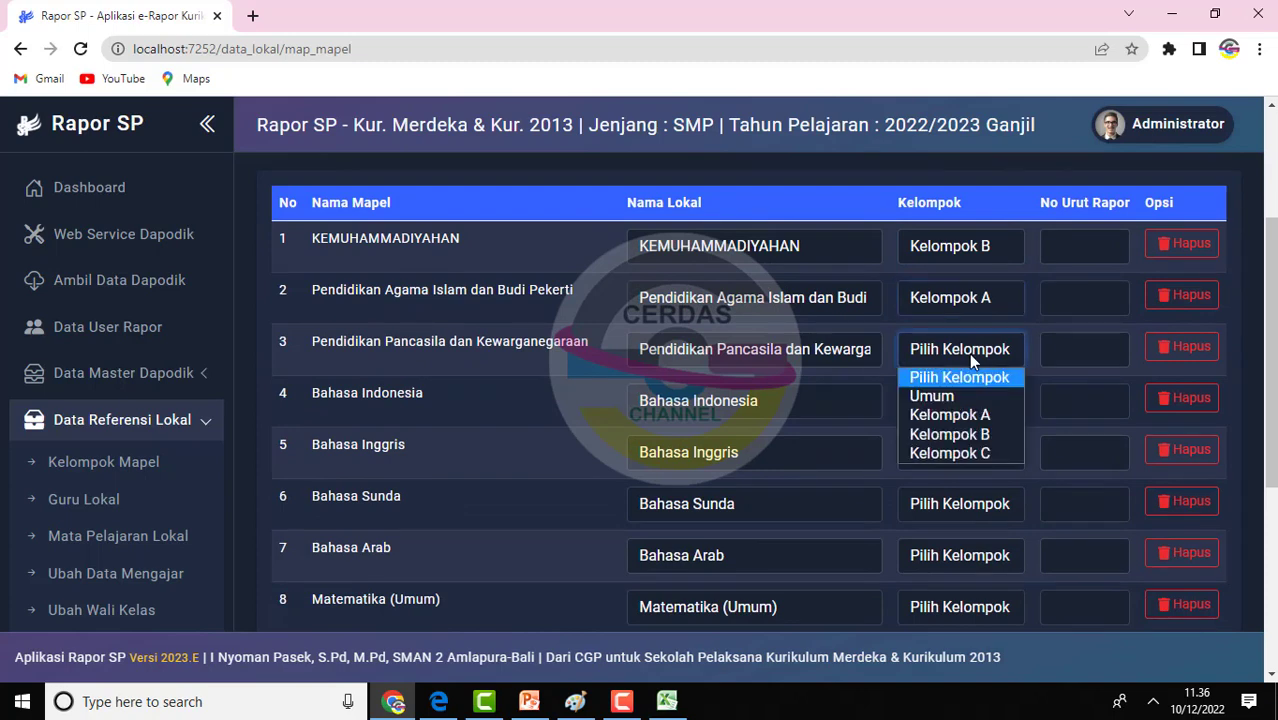
pyautogui.click(970, 410)
pyautogui.click(970, 408)
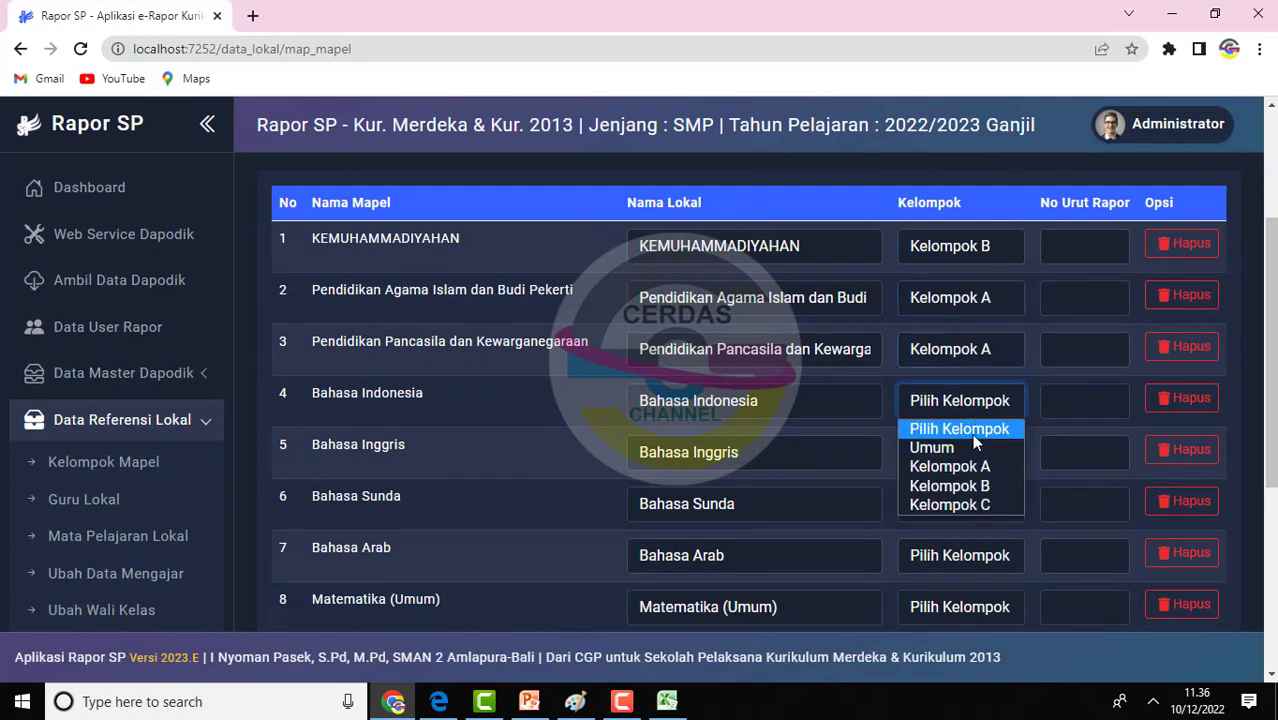
pyautogui.click(969, 462)
pyautogui.click(969, 460)
pyautogui.click(969, 513)
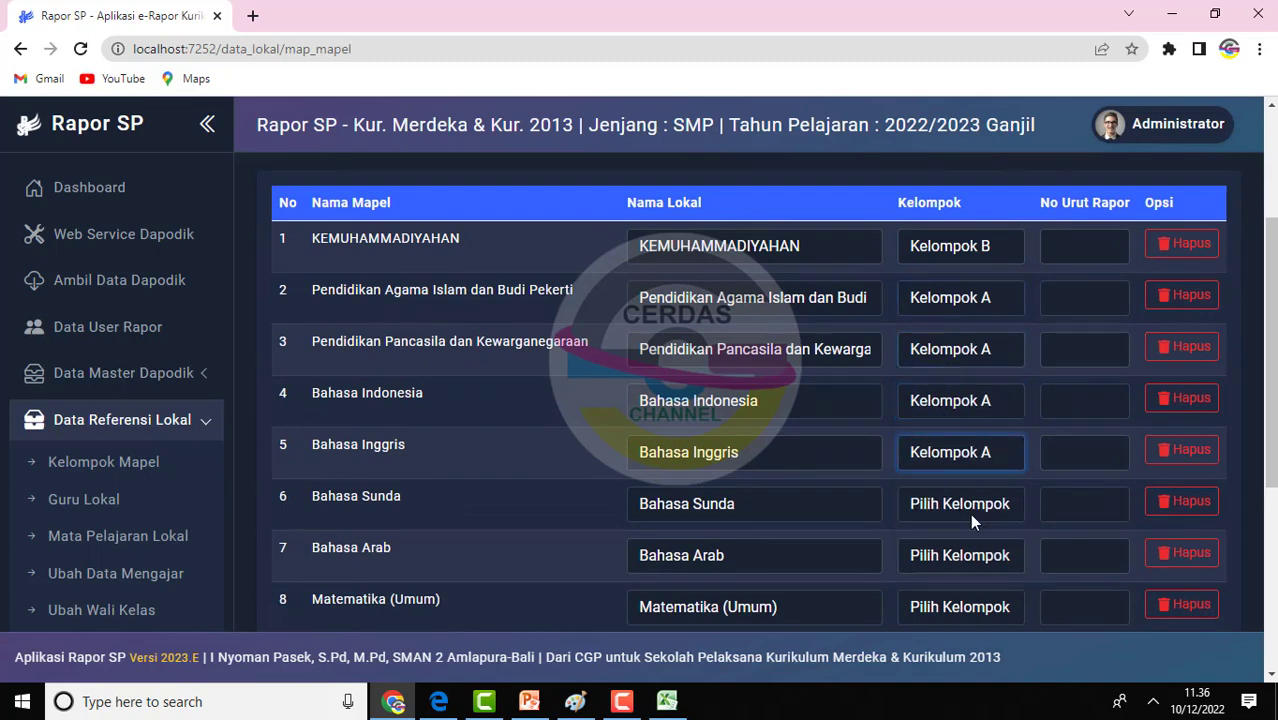
# Assign Bahasa Sunda and Bahasa Arab to Kelompok B in the grade 9 mapping
pyautogui.click(966, 506)
pyautogui.click(967, 588)
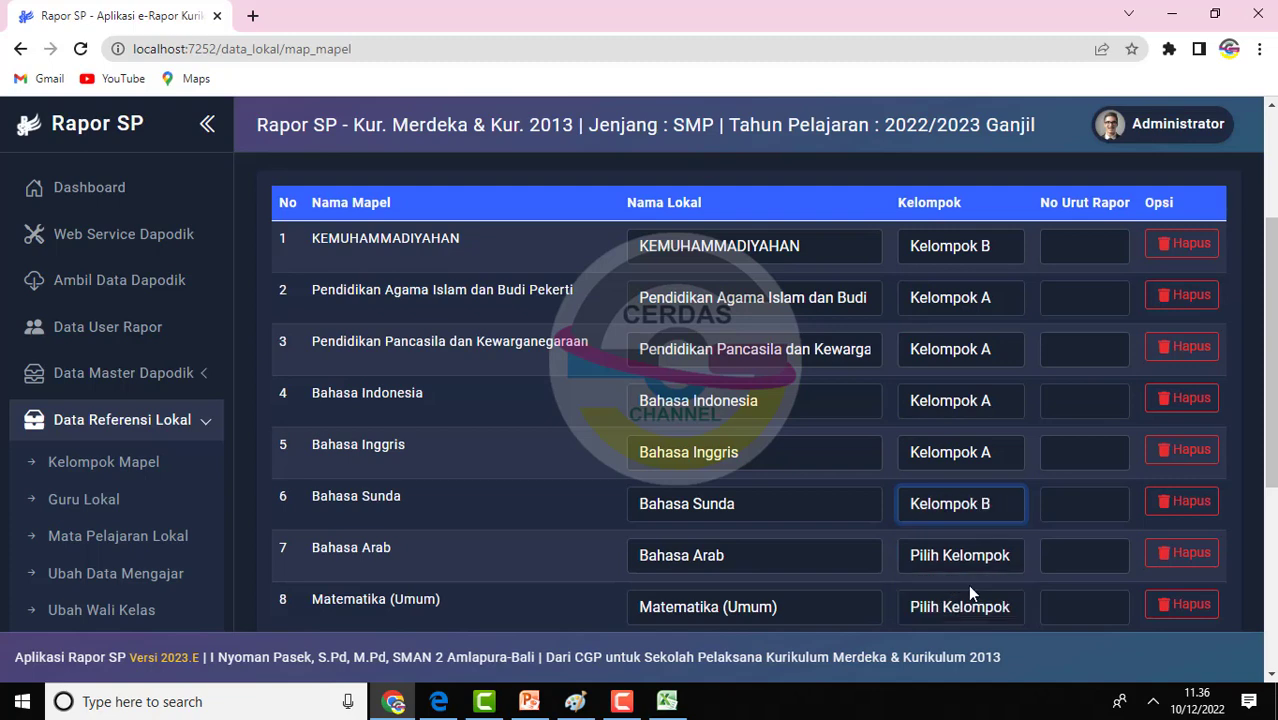
pyautogui.click(966, 572)
pyautogui.click(964, 640)
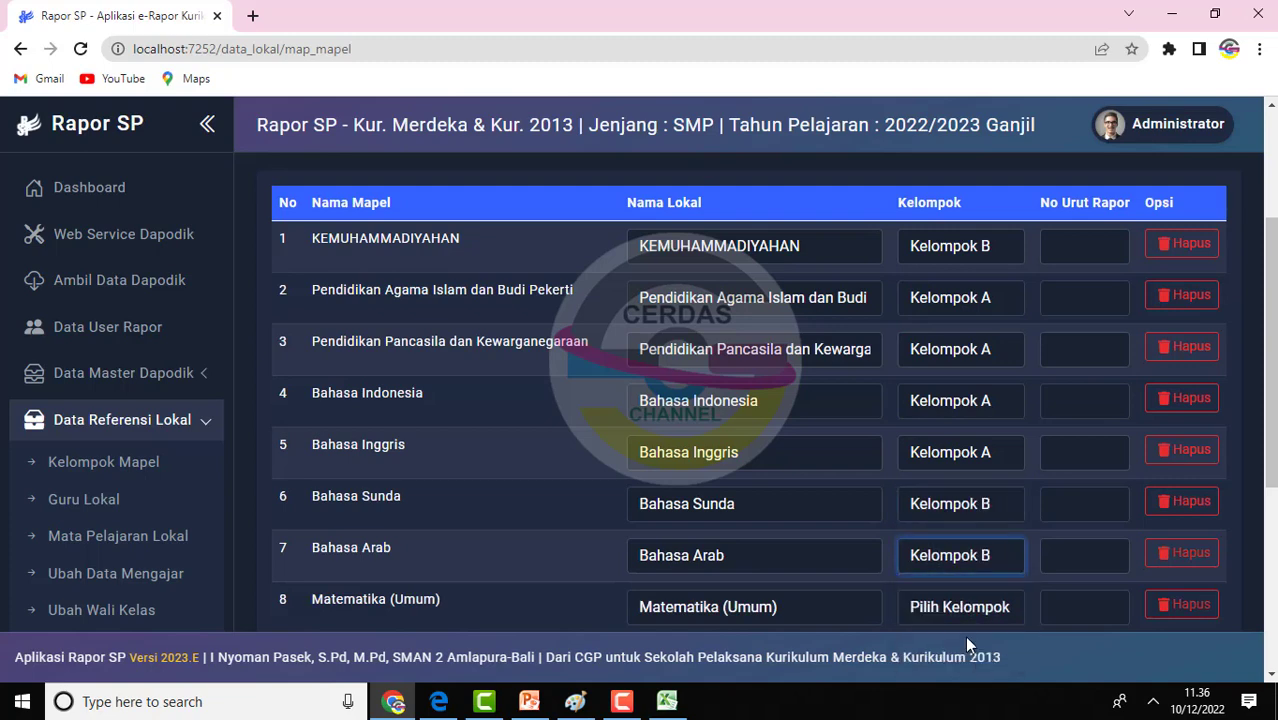
# Assign Matematika (Umum), Ilmu Pengetahuan Alam (IPA) and Ilmu Pengetahuan Sosial (IPS) to Kelompok A in the grade 9 mapping
pyautogui.click(962, 612)
pyautogui.moveTo(1268, 390); pyautogui.dragTo(1268, 446)
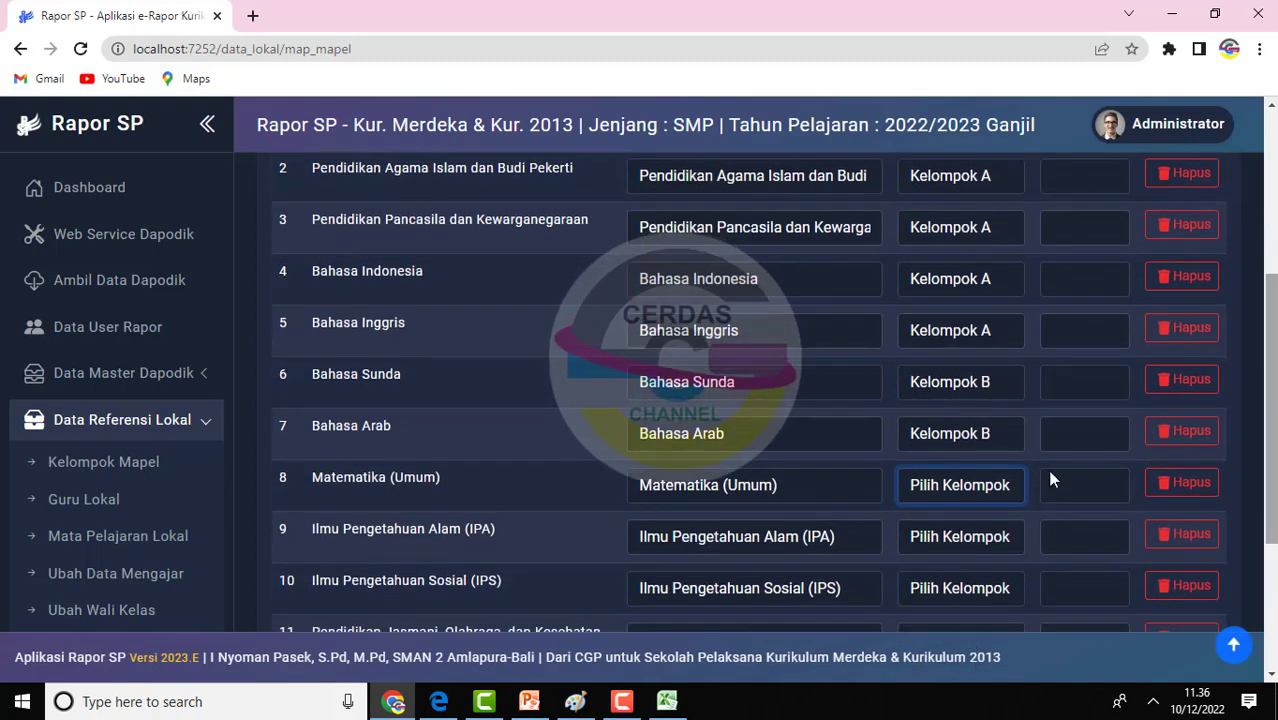
pyautogui.click(962, 486)
pyautogui.click(950, 551)
pyautogui.click(955, 538)
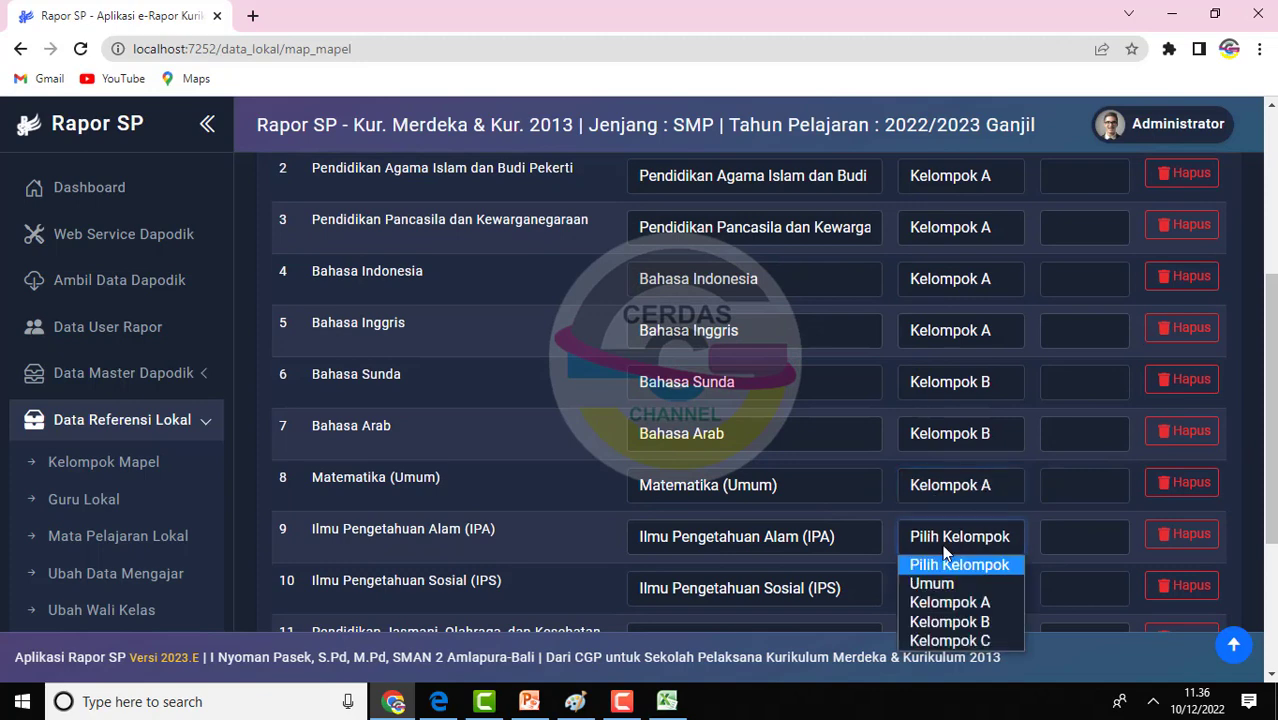
pyautogui.click(955, 600)
pyautogui.click(955, 600)
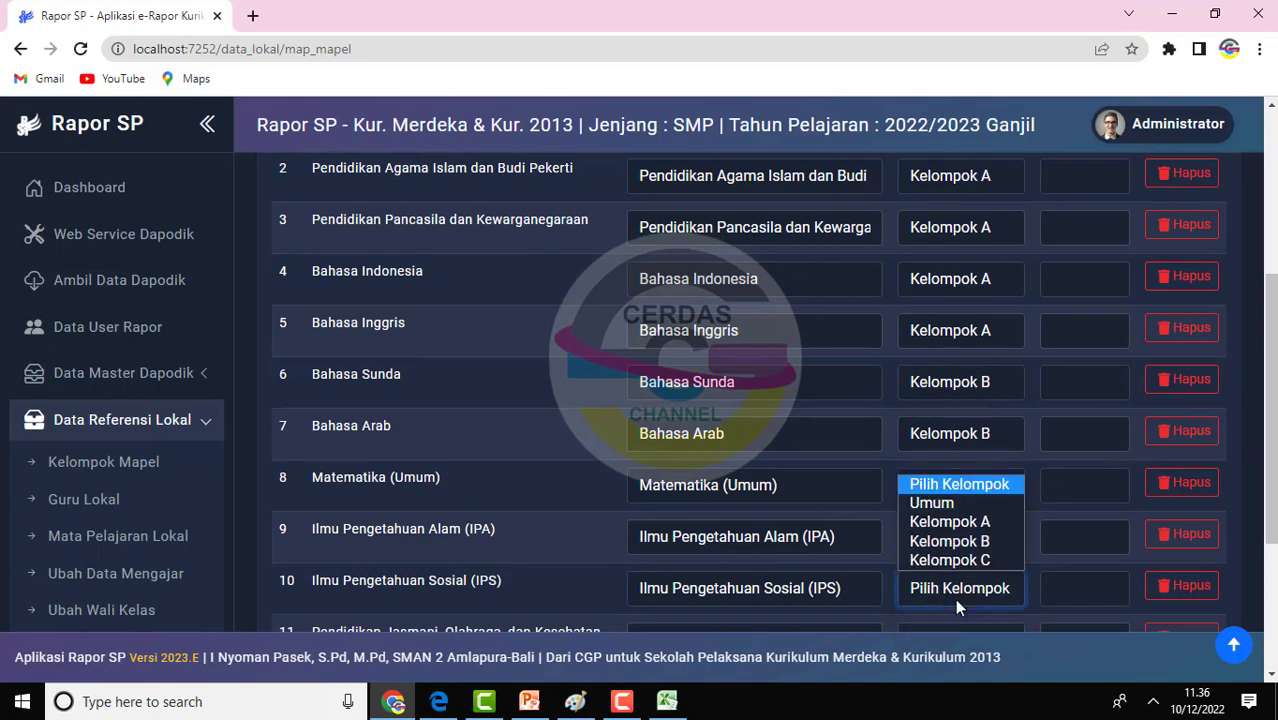
pyautogui.click(950, 520)
# Assign Pendidikan Jasmani, Olahraga, dan Kesehatan, Seni dan Budaya and Prakarya to Kelompok B in the grade 9 mapping
pyautogui.scroll(-2, 1050, 485)
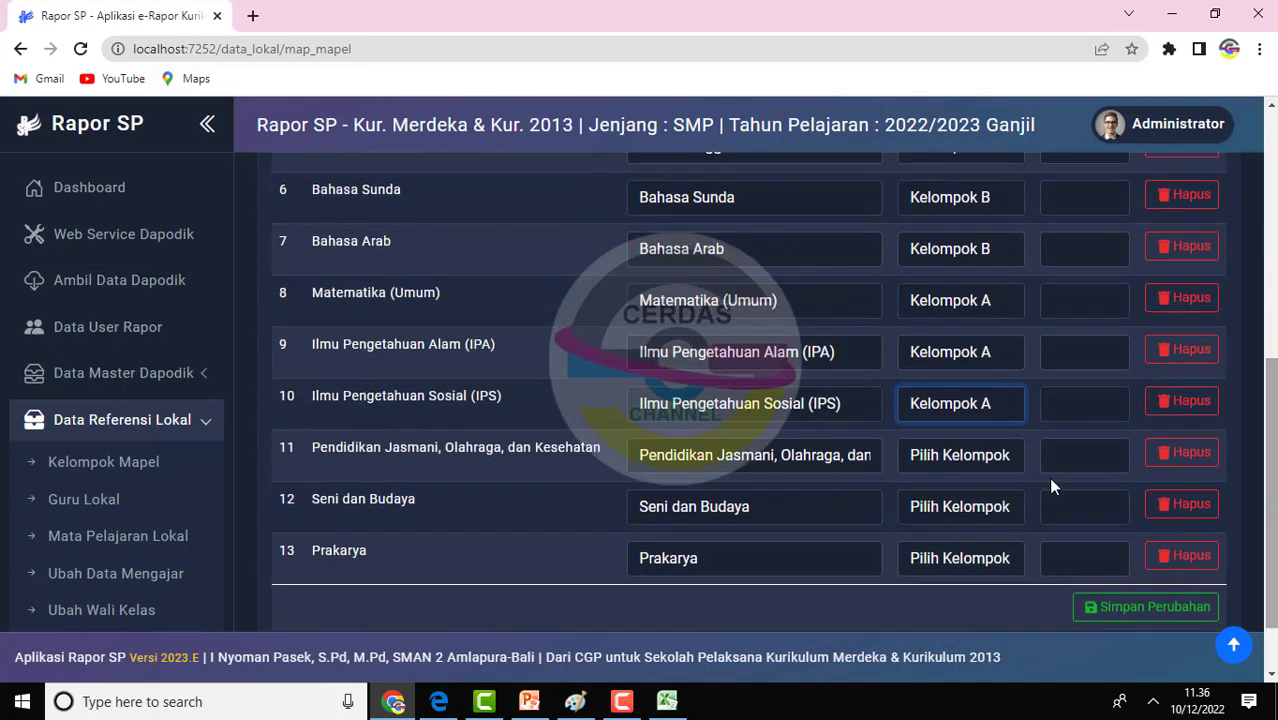
pyautogui.click(955, 453)
pyautogui.click(955, 539)
pyautogui.click(950, 518)
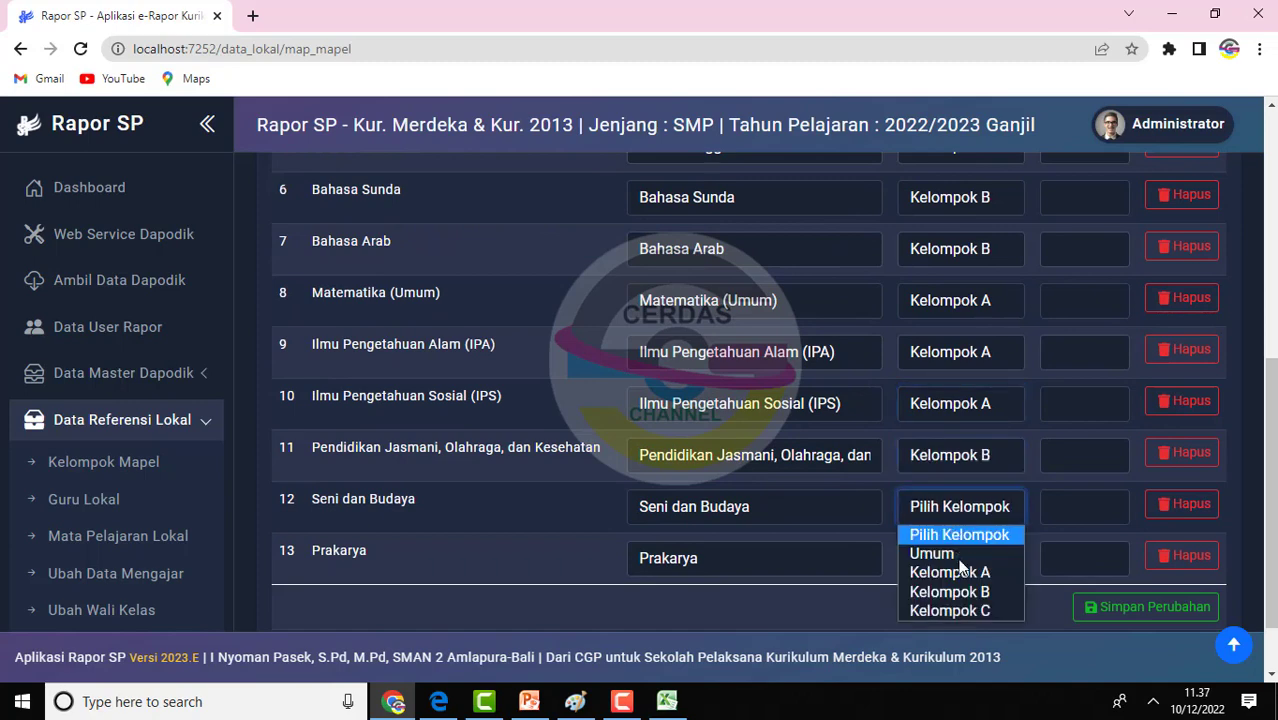
pyautogui.click(950, 591)
pyautogui.click(955, 558)
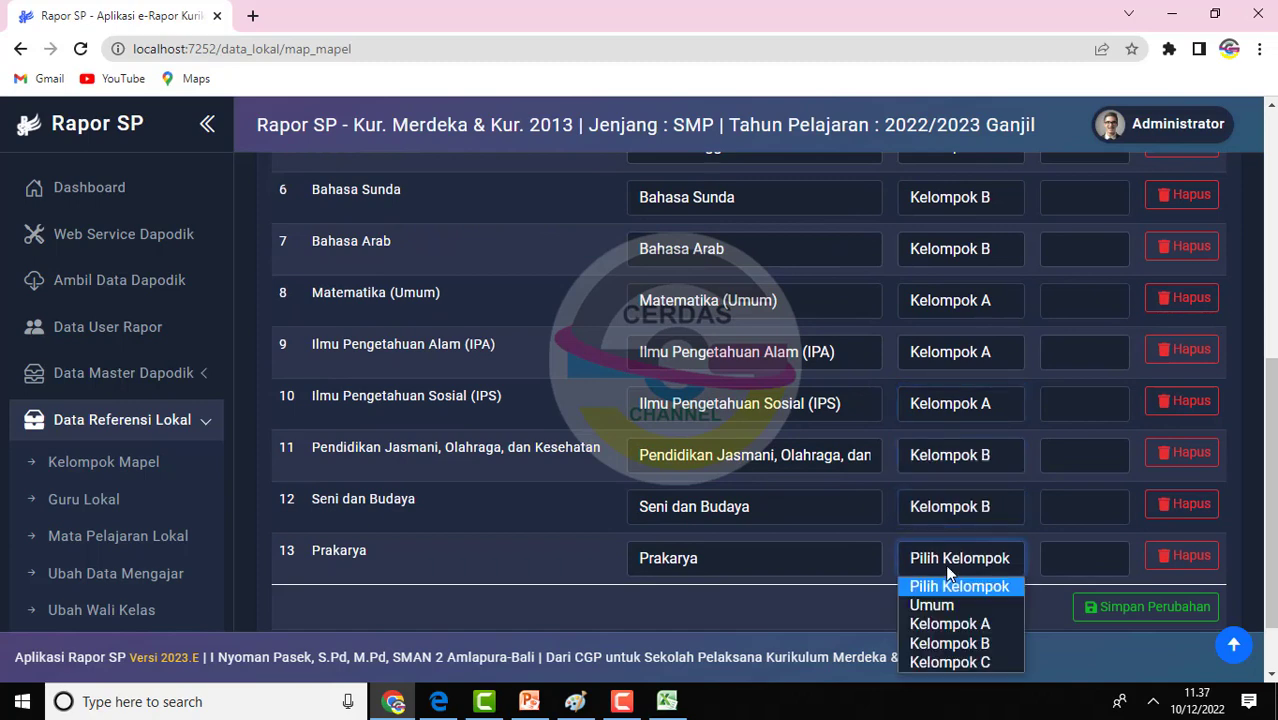
pyautogui.click(955, 643)
# Set the report order numbers of Pendidikan Agama Islam to 1, Pendidikan Pancasila to 2, Bahasa Indonesia to 3 and Bahasa Inggris to 7
pyautogui.scroll(4, 990, 232)
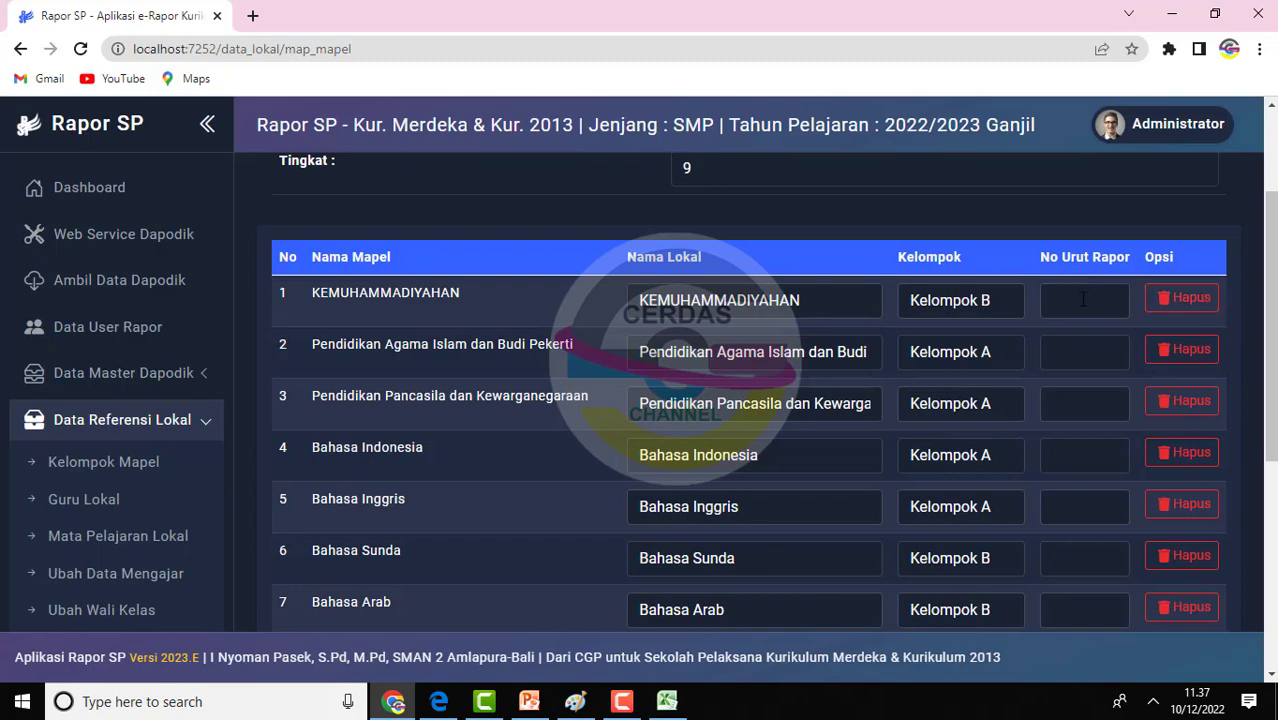
pyautogui.click(1083, 299)
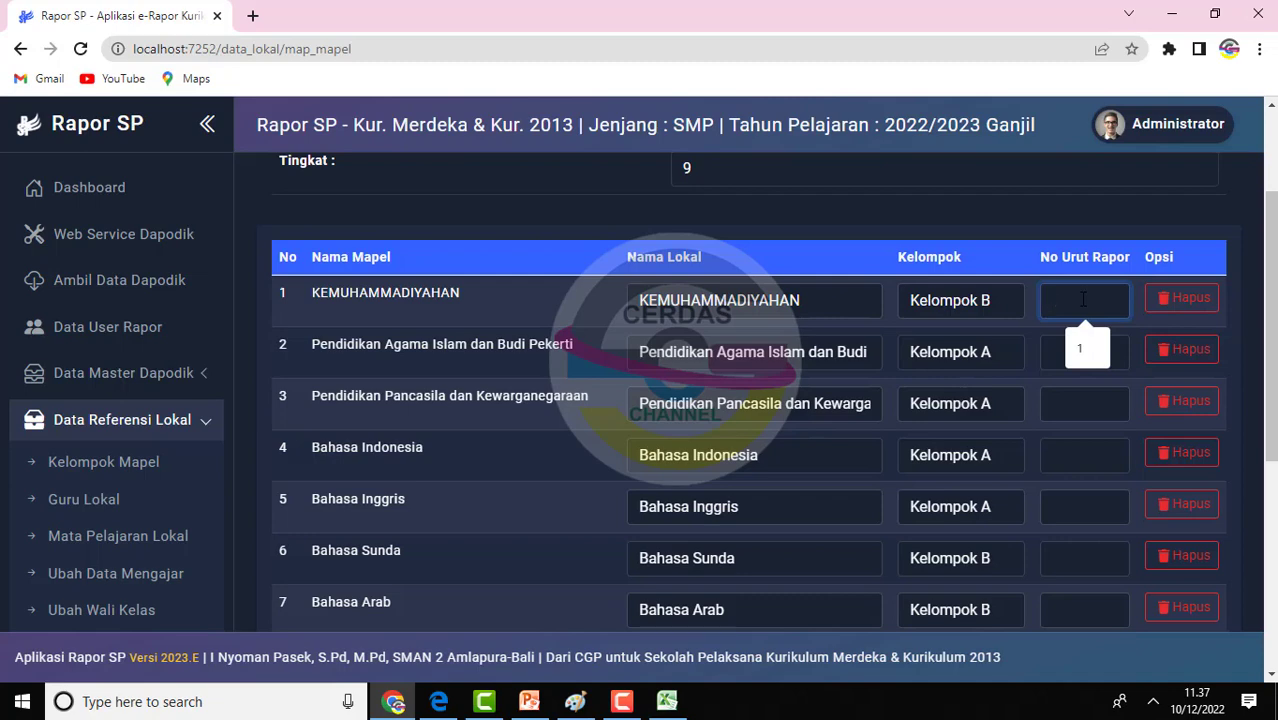
pyautogui.click(1048, 350)
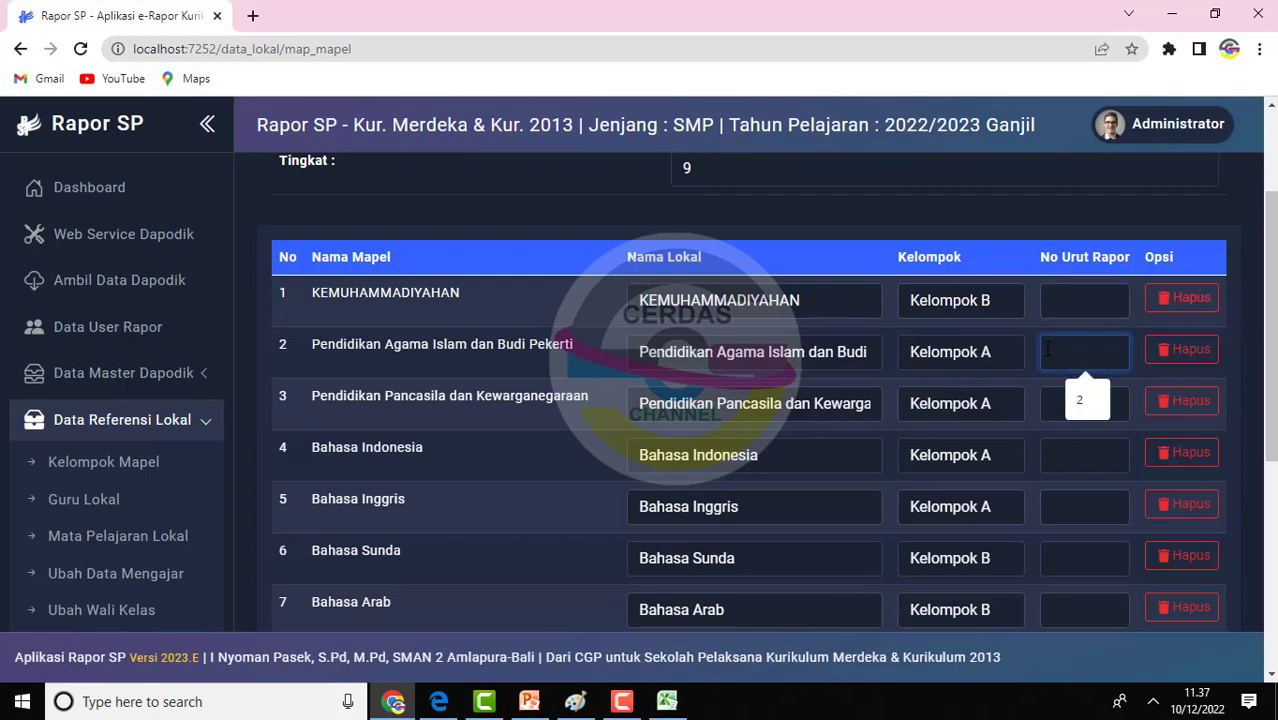
pyautogui.write('1')
pyautogui.click(1050, 418)
pyautogui.write('2')
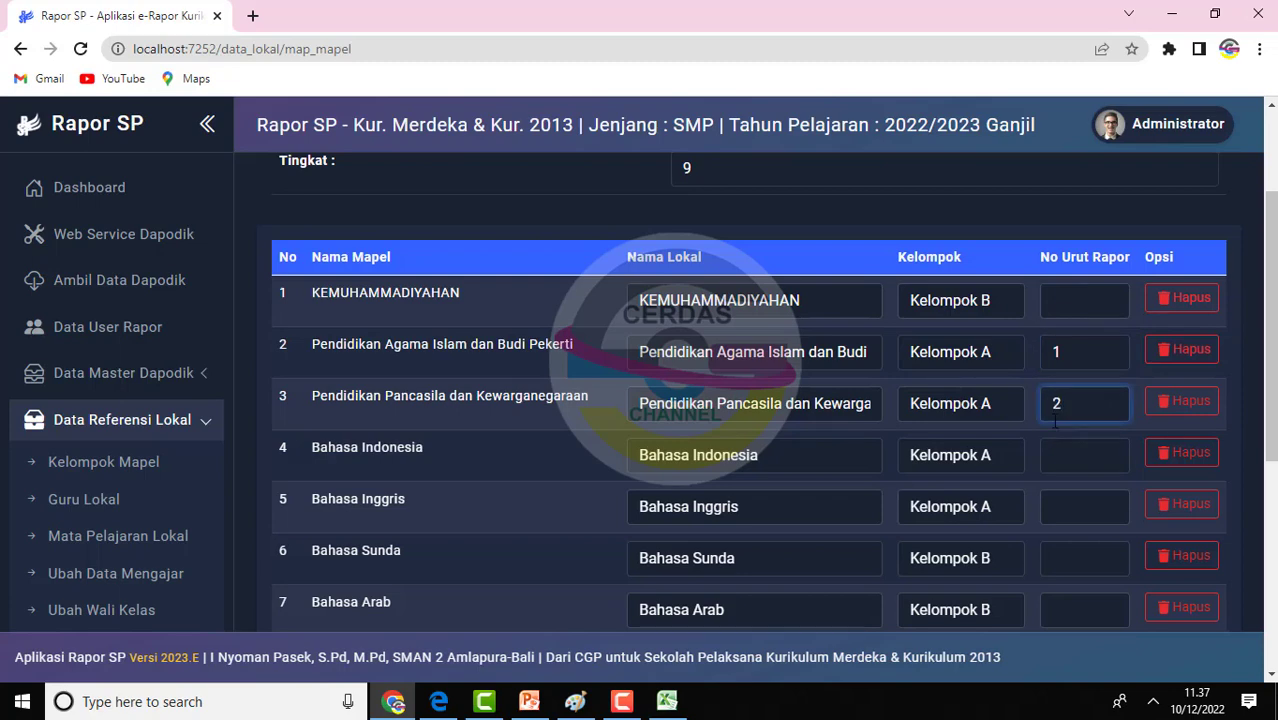
pyautogui.click(1052, 456)
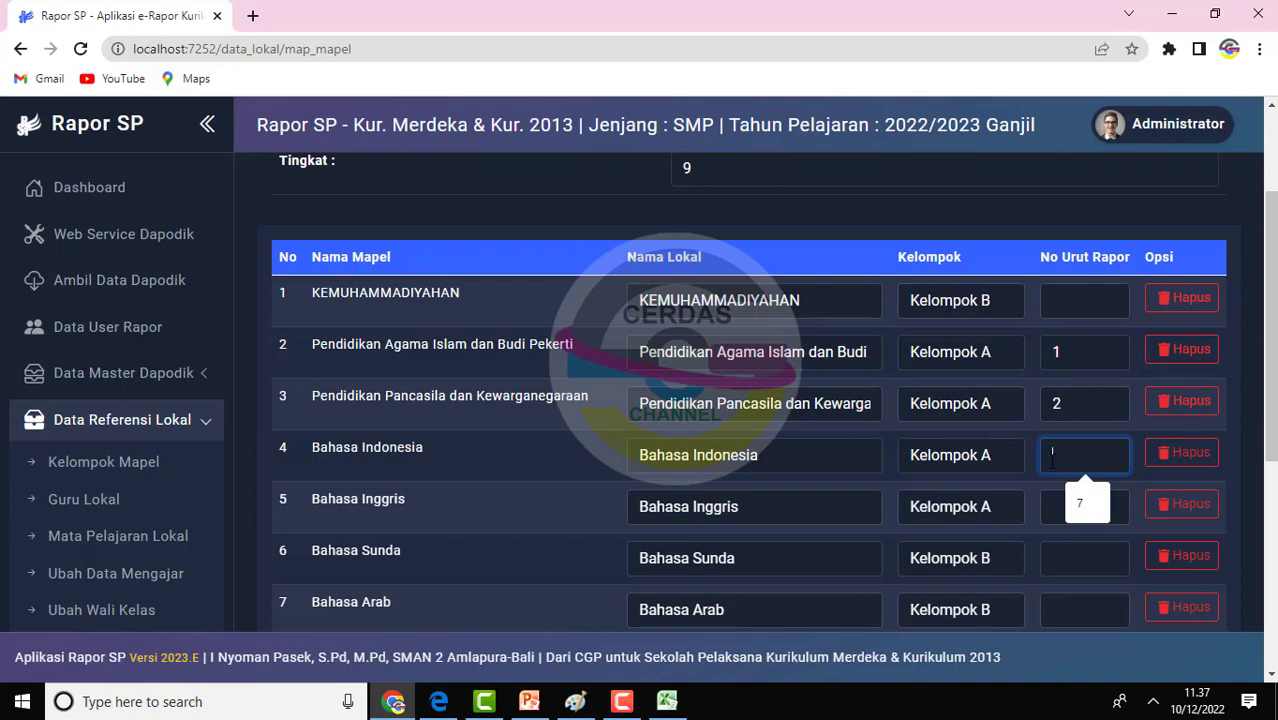
pyautogui.write('3')
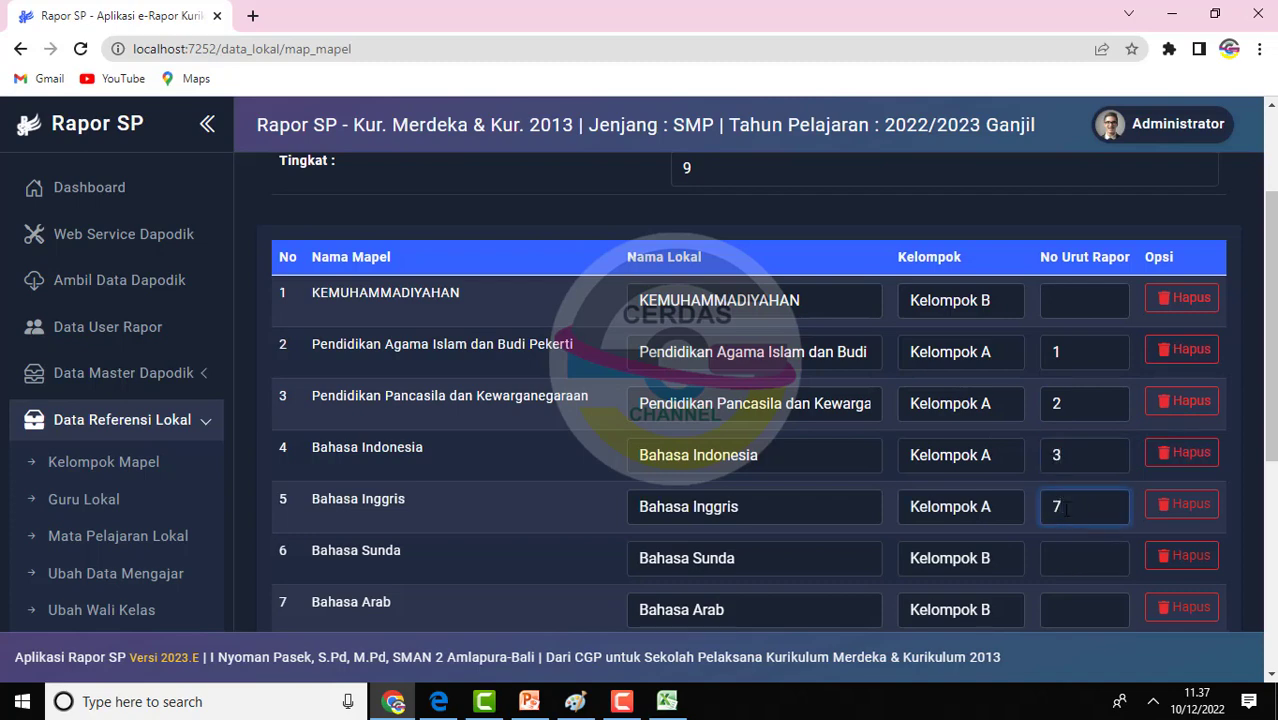
# Set the report order numbers of Bahasa Sunda to 4 and Bahasa Arab to 5
pyautogui.click(1066, 557)
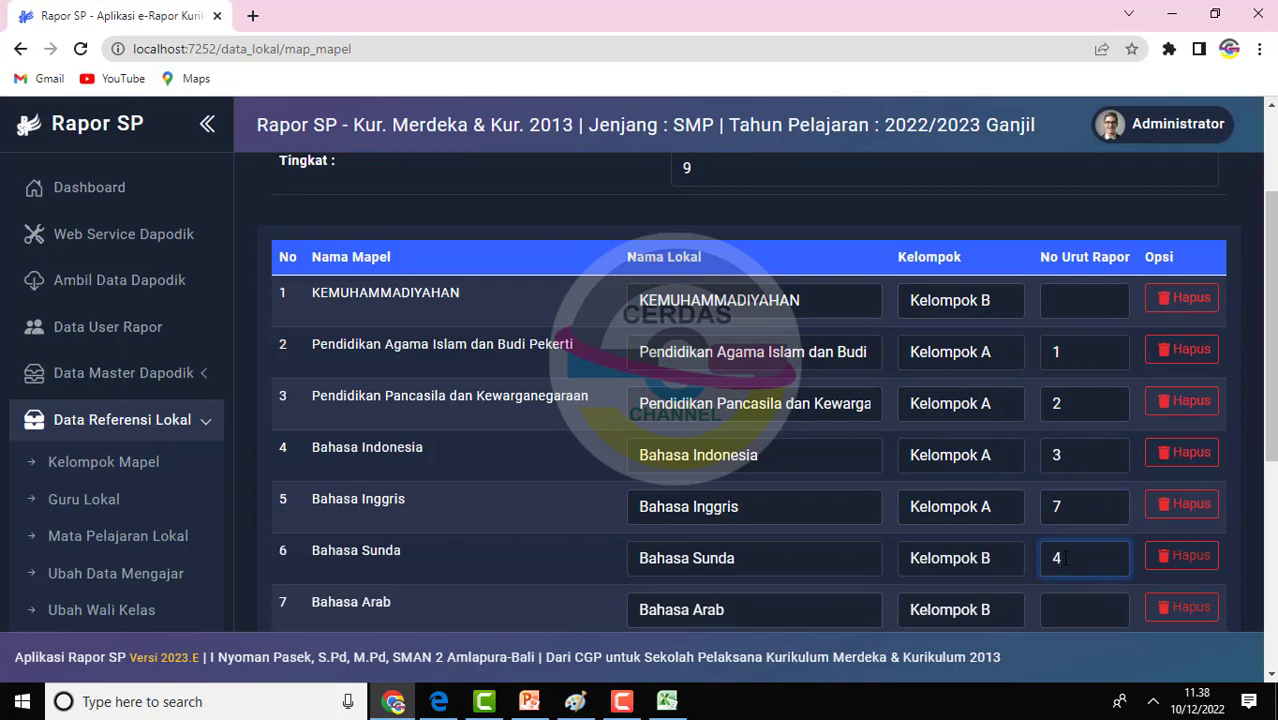
pyautogui.click(1066, 603)
pyautogui.write('5')
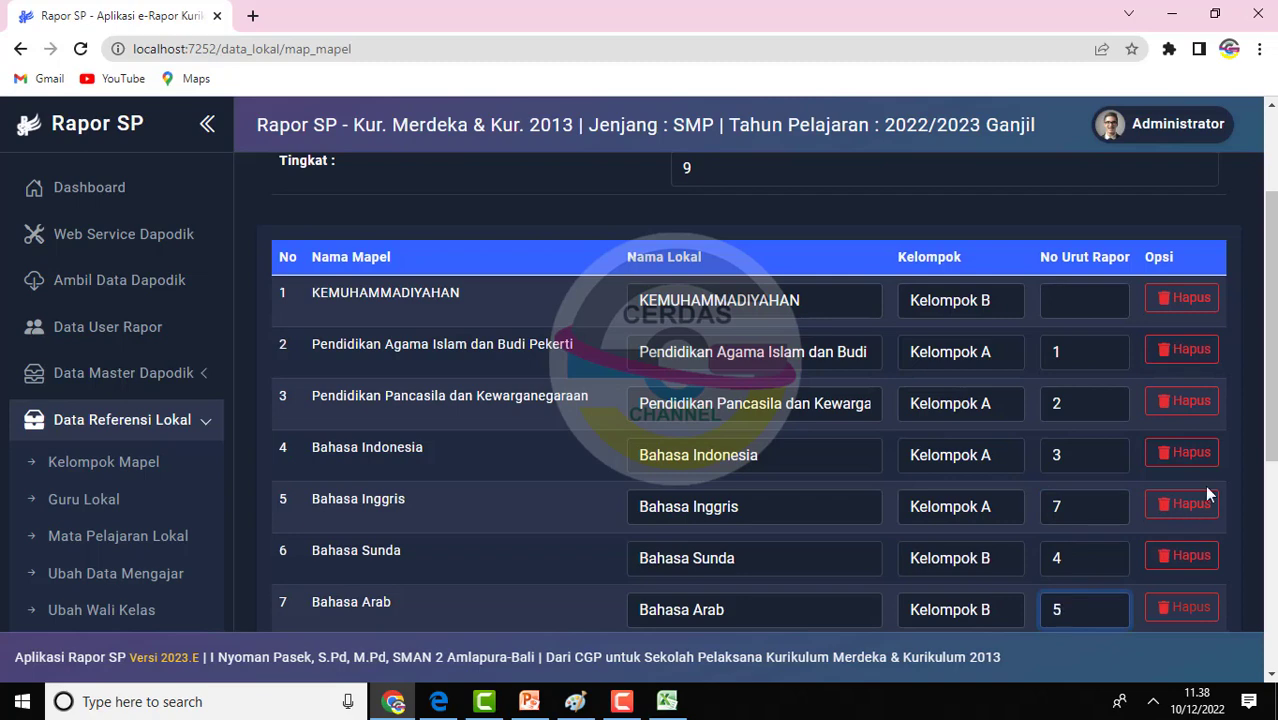
# Set the report order numbers of Matematika (Umum) to 4, Ilmu Pengetahuan Alam to 5 and Ilmu Pengetahuan Sosial to 6
pyautogui.scroll(-1, 1130, 480)
pyautogui.click(1055, 539)
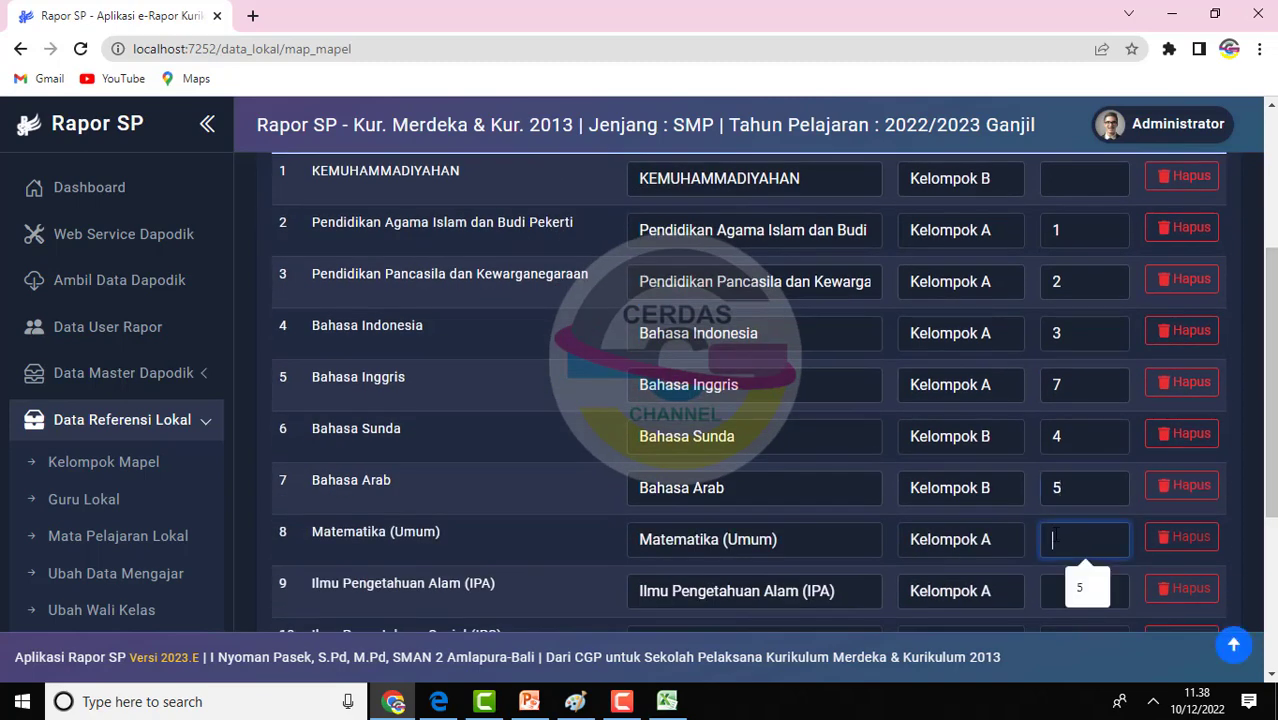
pyautogui.write('4')
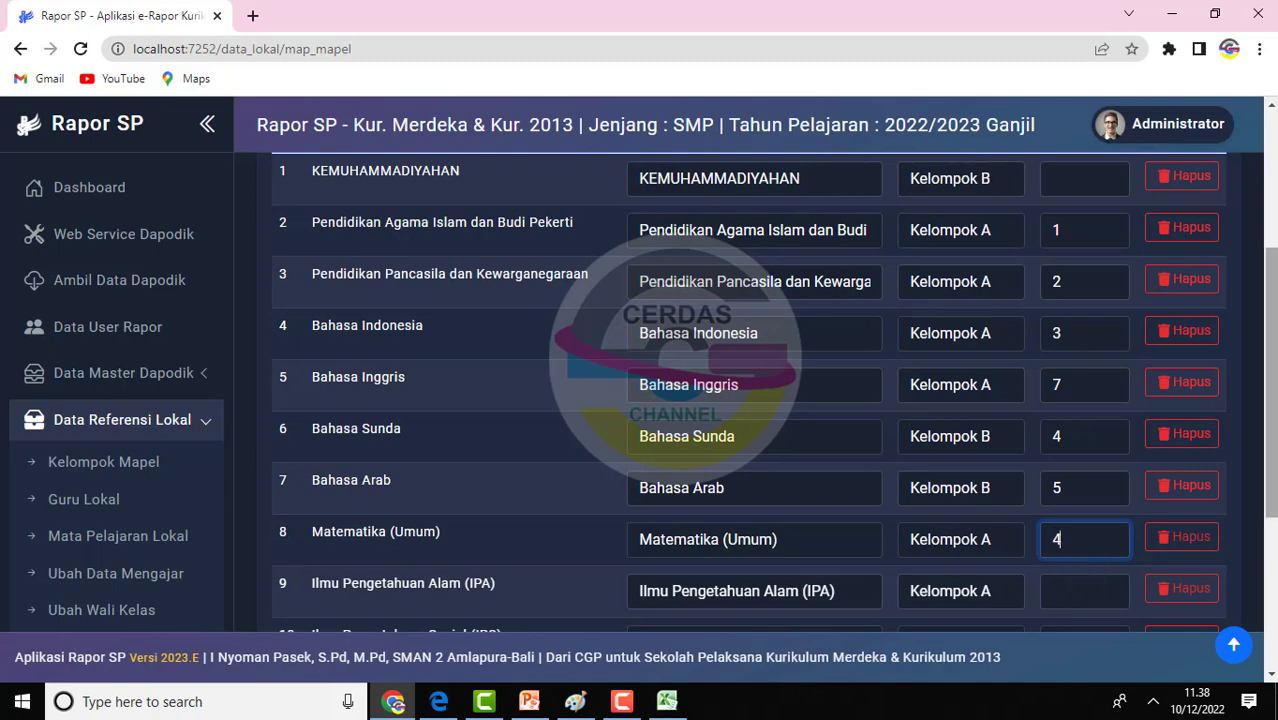
pyautogui.scroll(-1, 1206, 458)
pyautogui.click(1060, 500)
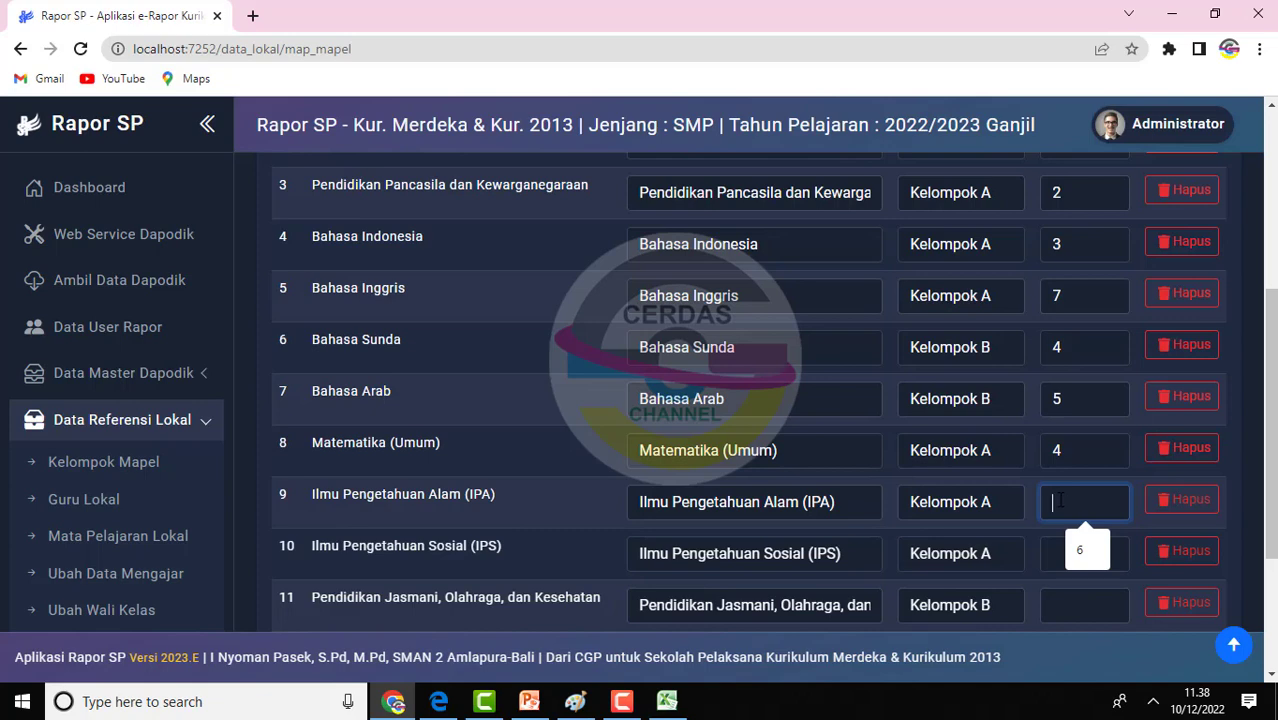
pyautogui.write('5')
pyautogui.scroll(-1, 1155, 522)
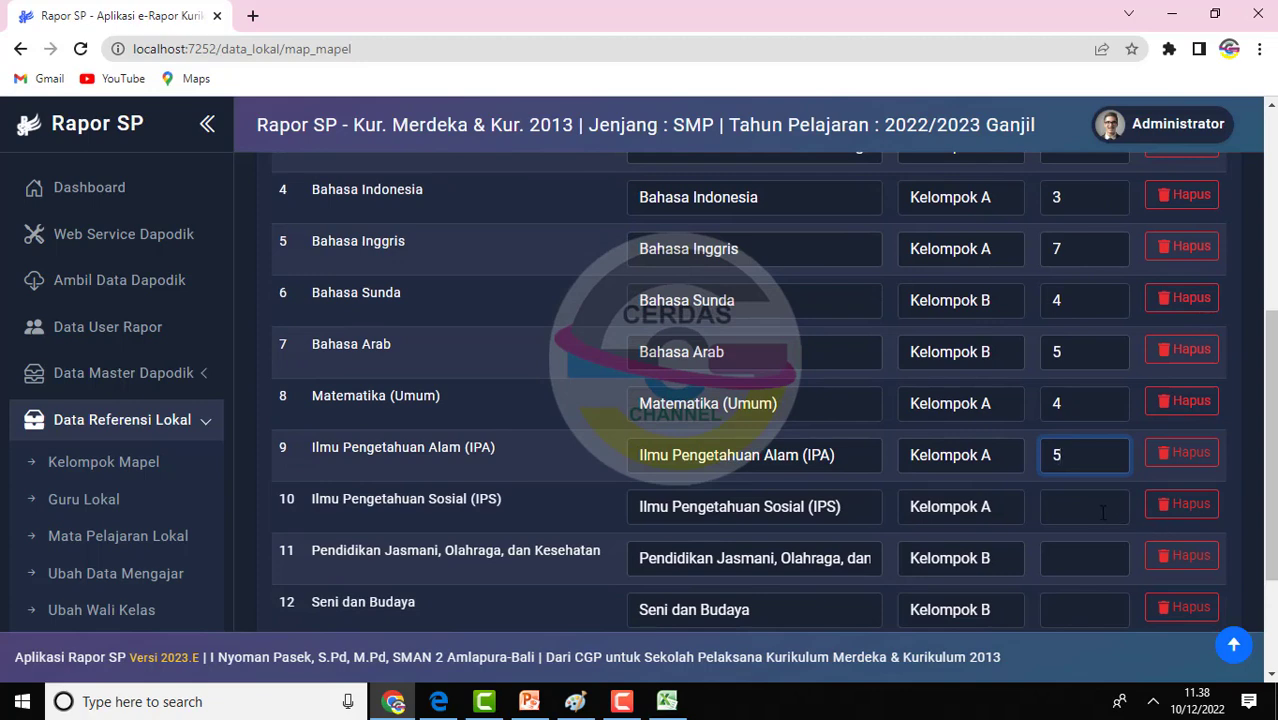
pyautogui.click(1103, 512)
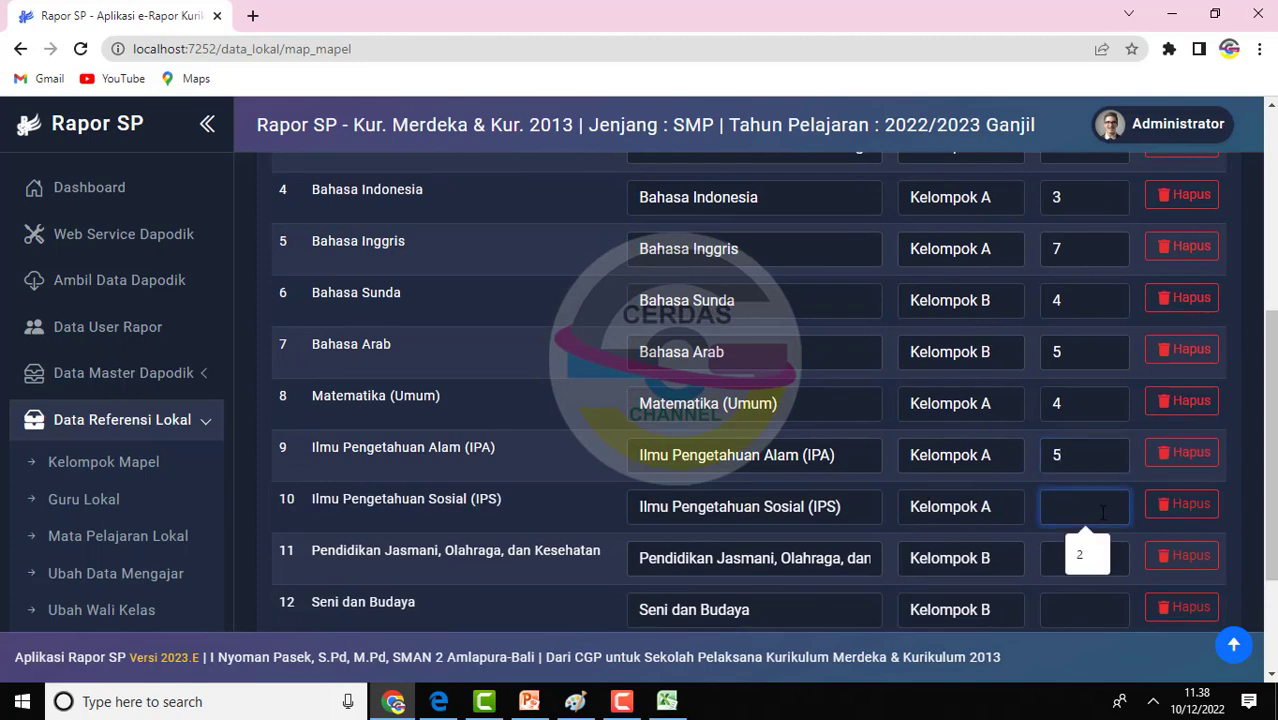
pyautogui.write('6')
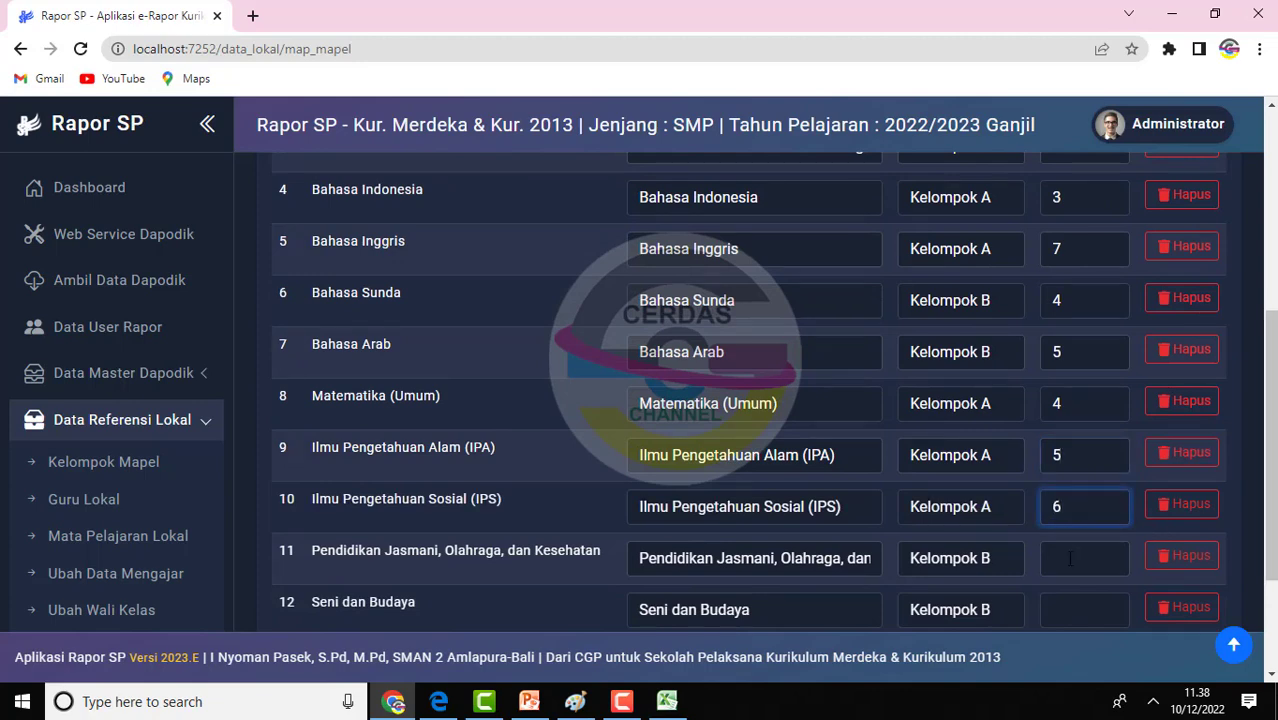
# Set the report order numbers of Pendidikan Jasmani to 2, Seni dan Budaya to 1 and Prakarya to 3
pyautogui.click(1063, 562)
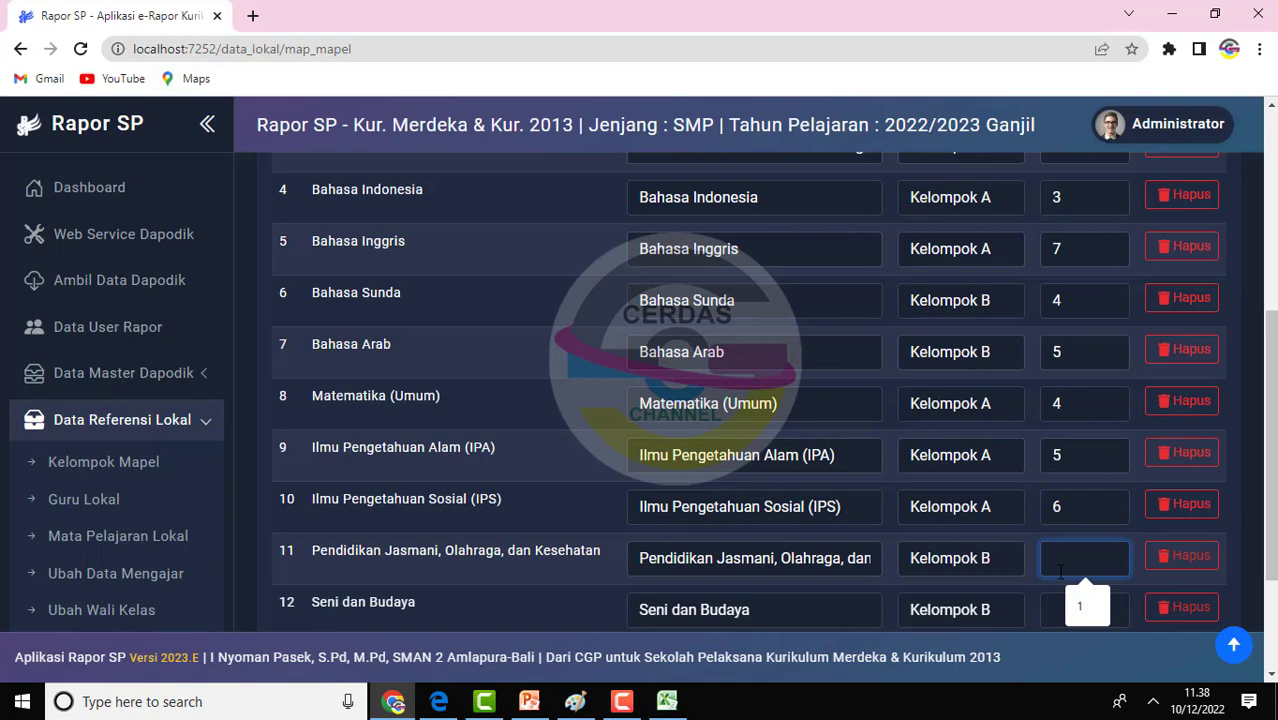
pyautogui.write('2')
pyautogui.click(1063, 609)
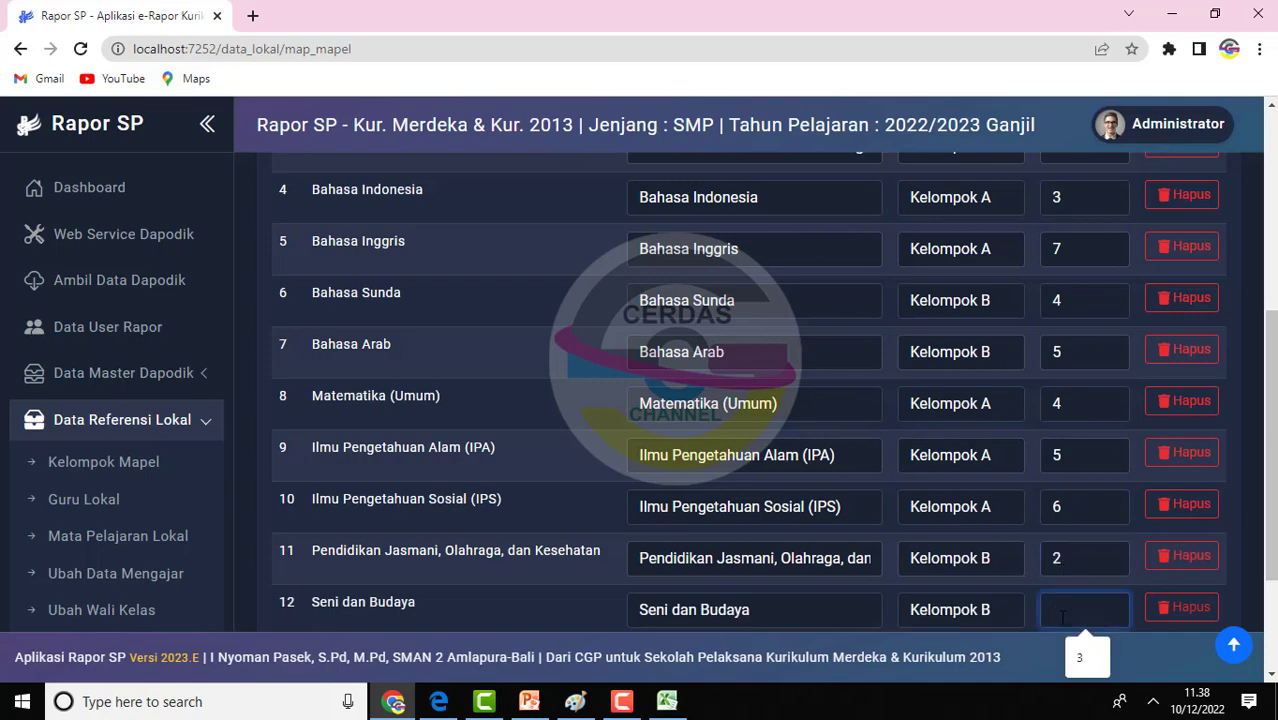
pyautogui.write('1')
pyautogui.scroll(-1, 1063, 617)
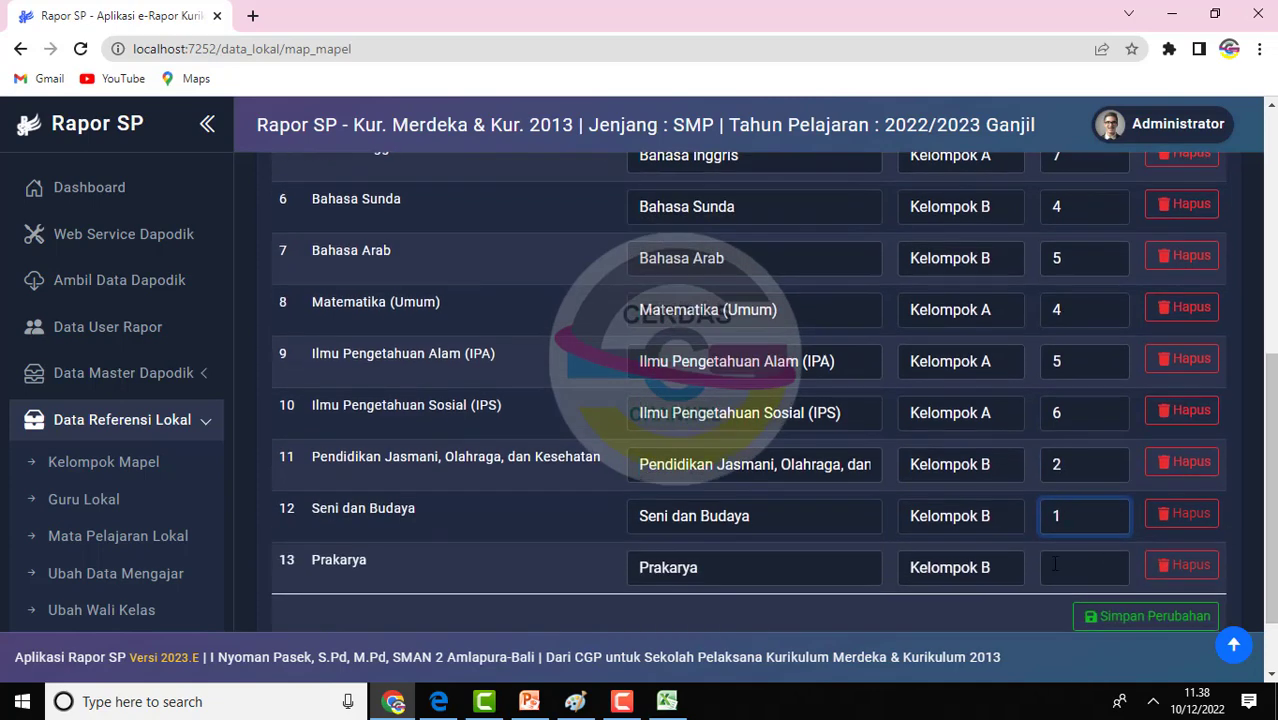
pyautogui.click(1047, 567)
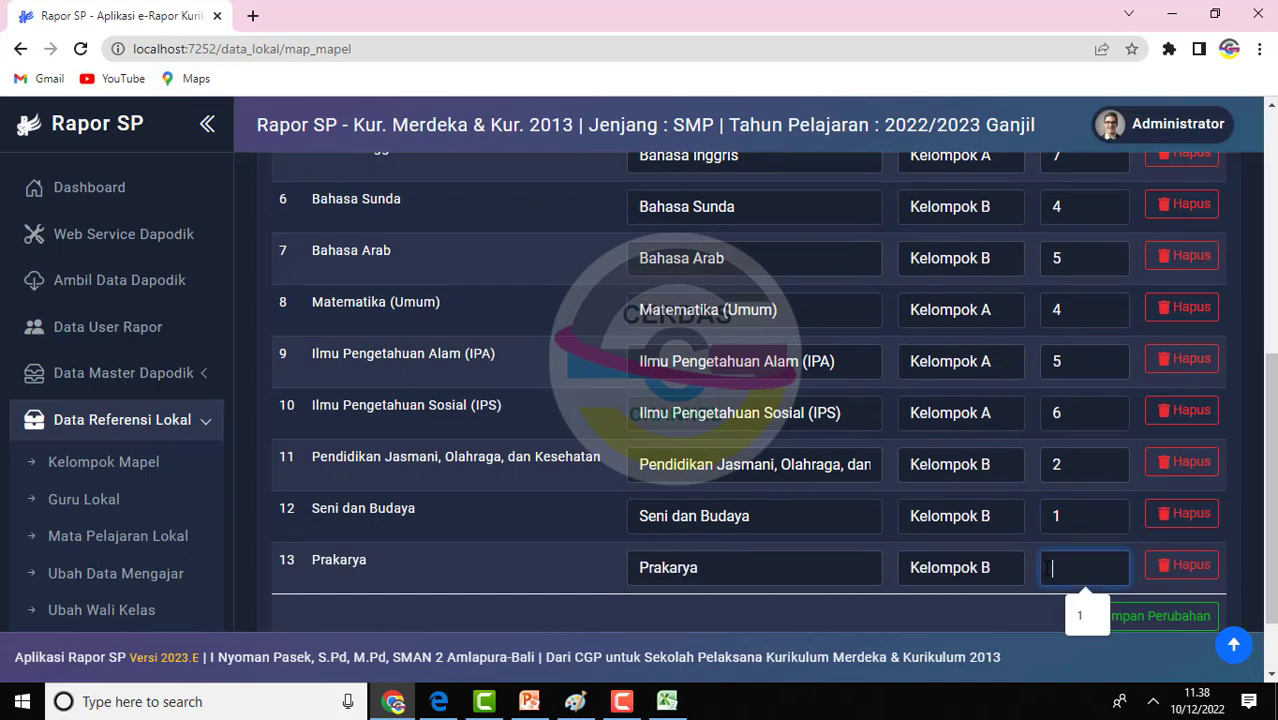
pyautogui.write('3')
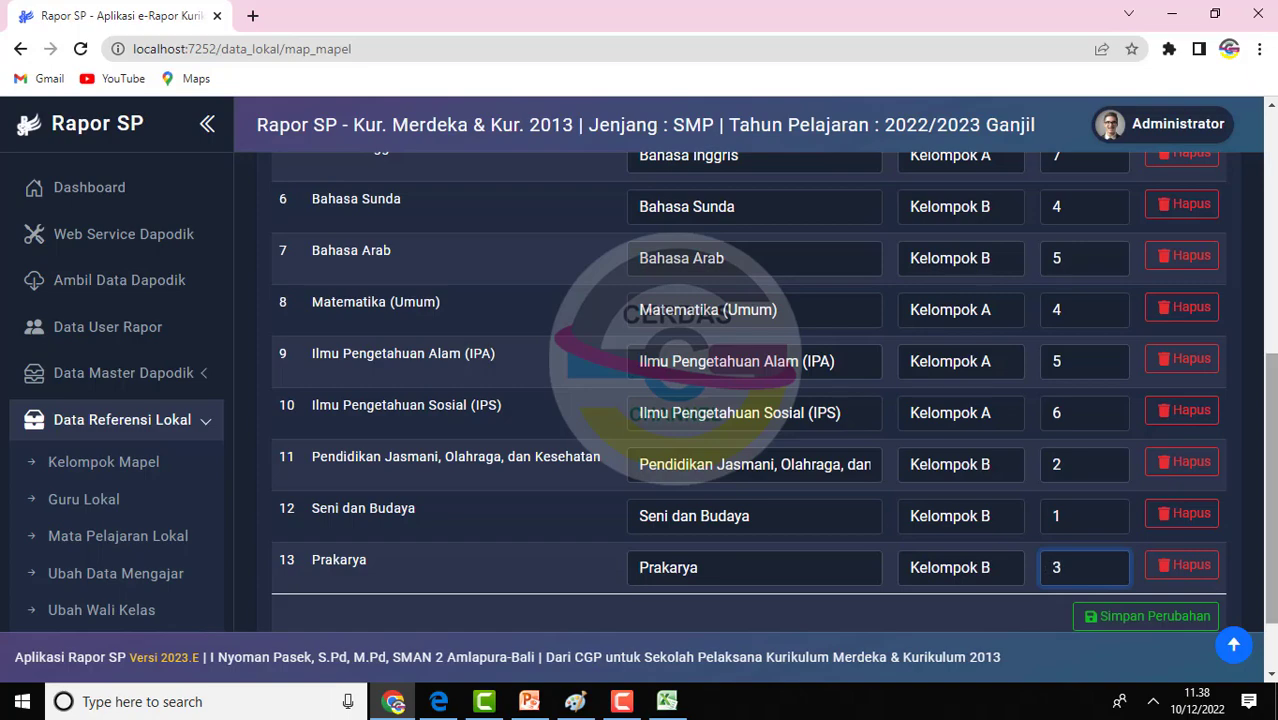
# Set the report order number of KEMUHAMMADIYAHAN to 6 and save the grade 9 subject mapping
pyautogui.scroll(3, 1275, 369)
pyautogui.click(1064, 218)
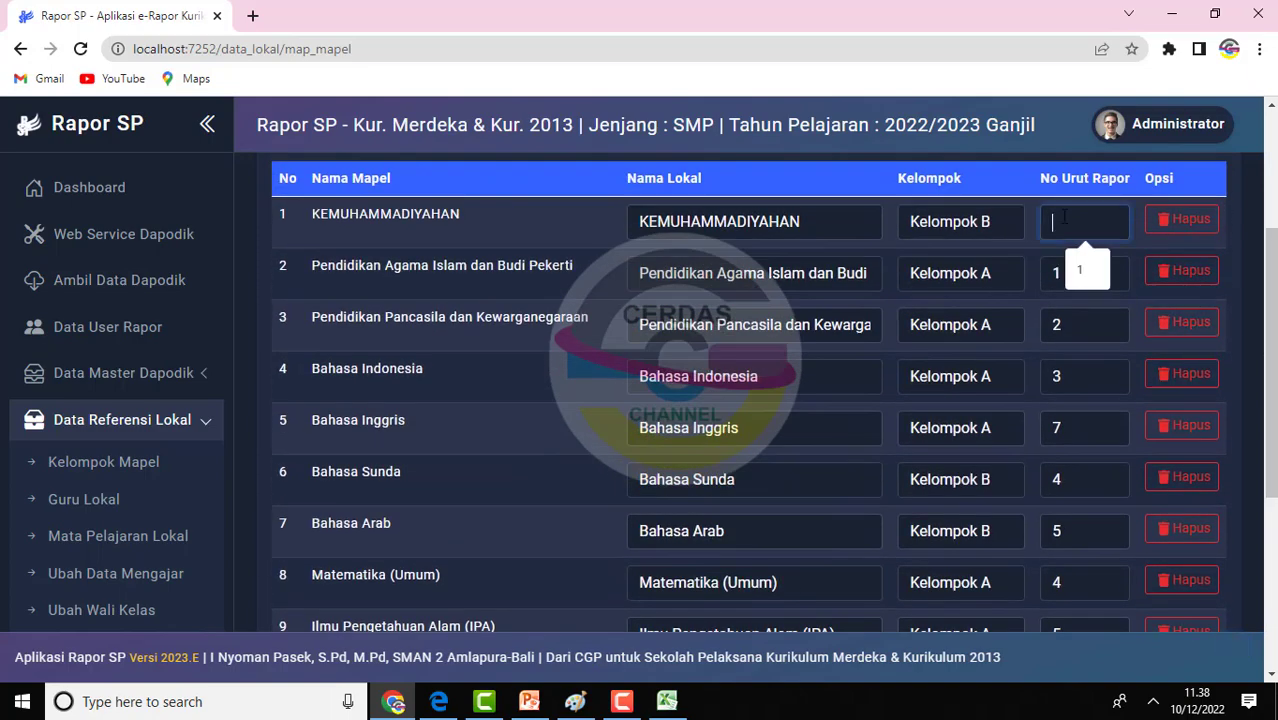
pyautogui.scroll(-2, 1064, 218)
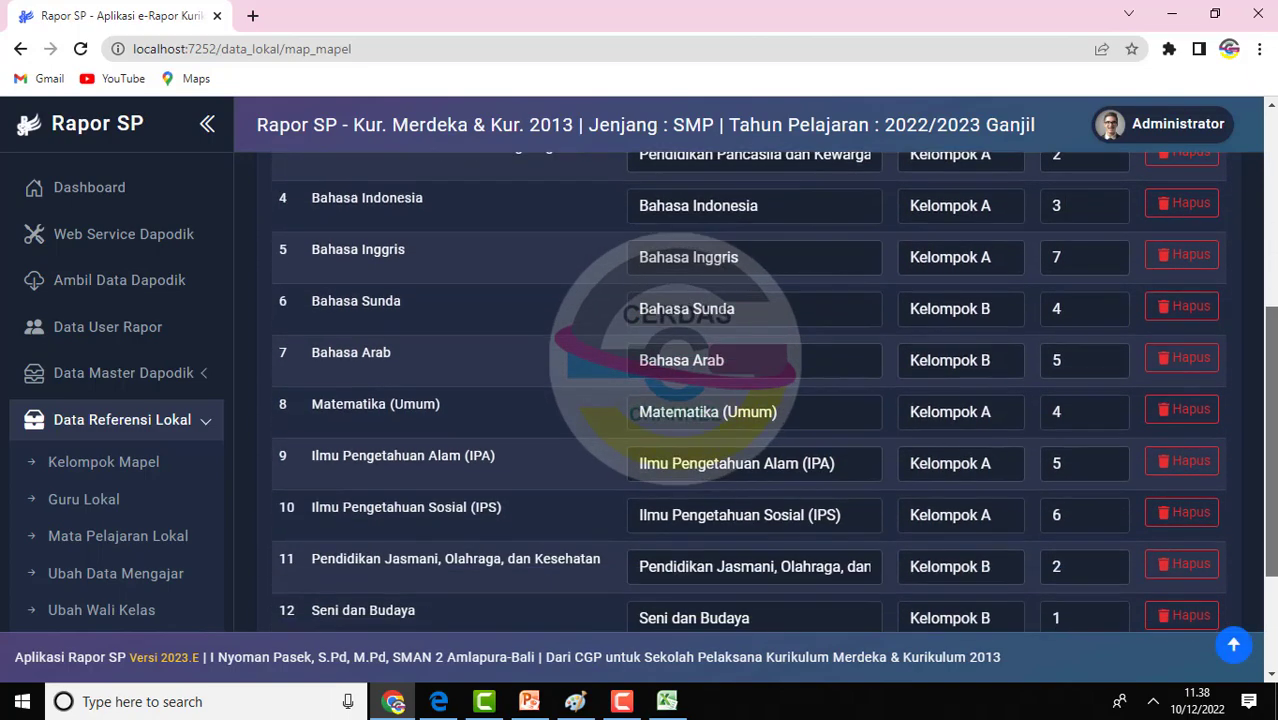
pyautogui.scroll(1, 1275, 530)
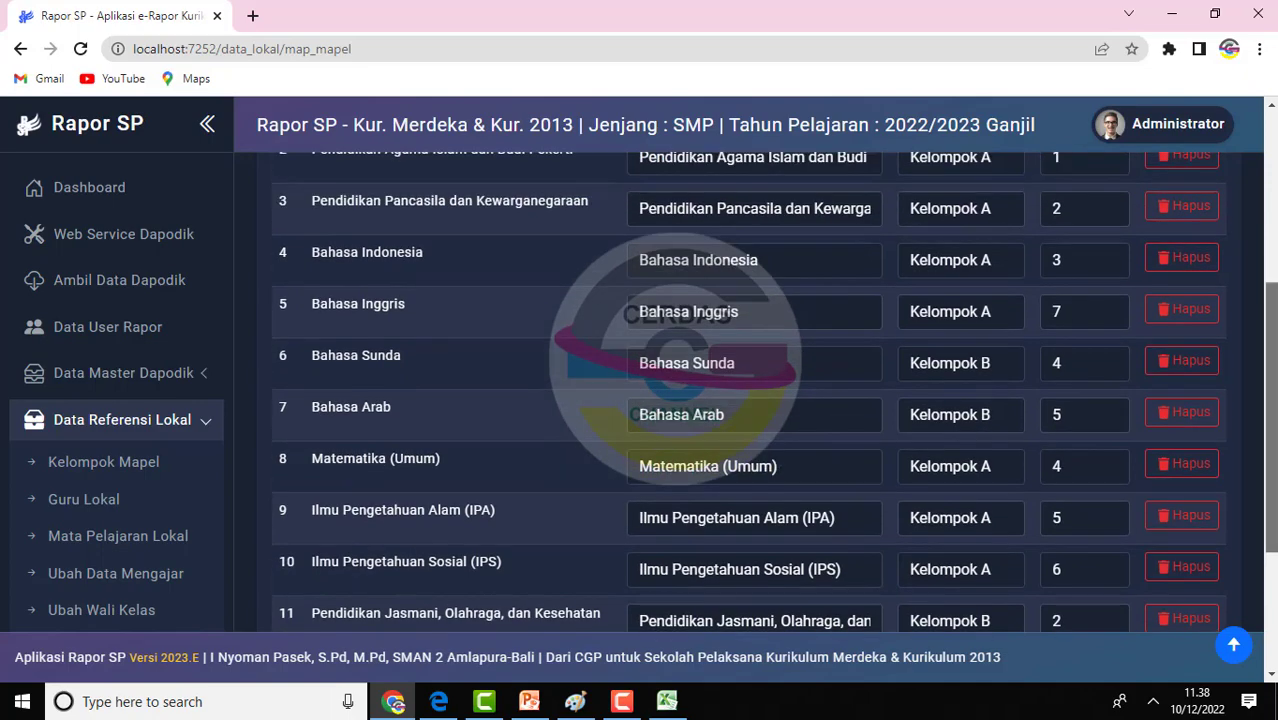
pyautogui.scroll(2, 1275, 530)
pyautogui.scroll(-5, 1275, 530)
pyautogui.click(1170, 522)
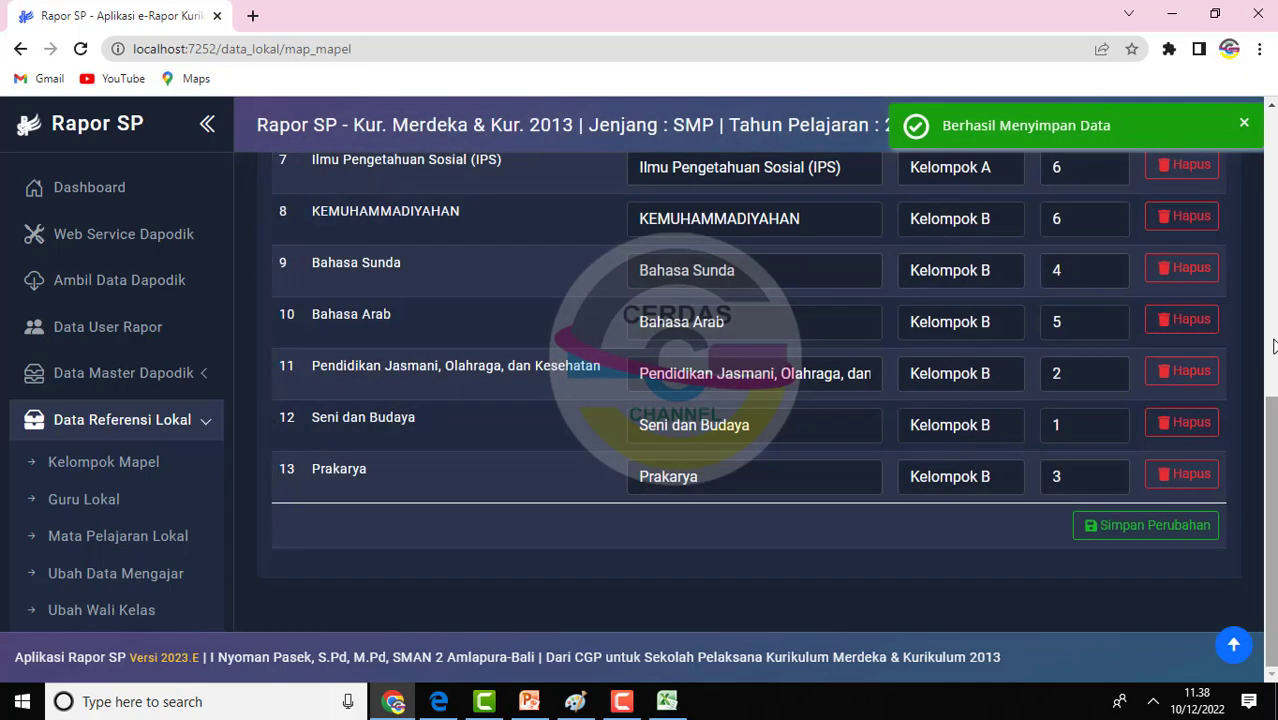
pyautogui.moveTo(1270, 514); pyautogui.dragTo(1270, 228)
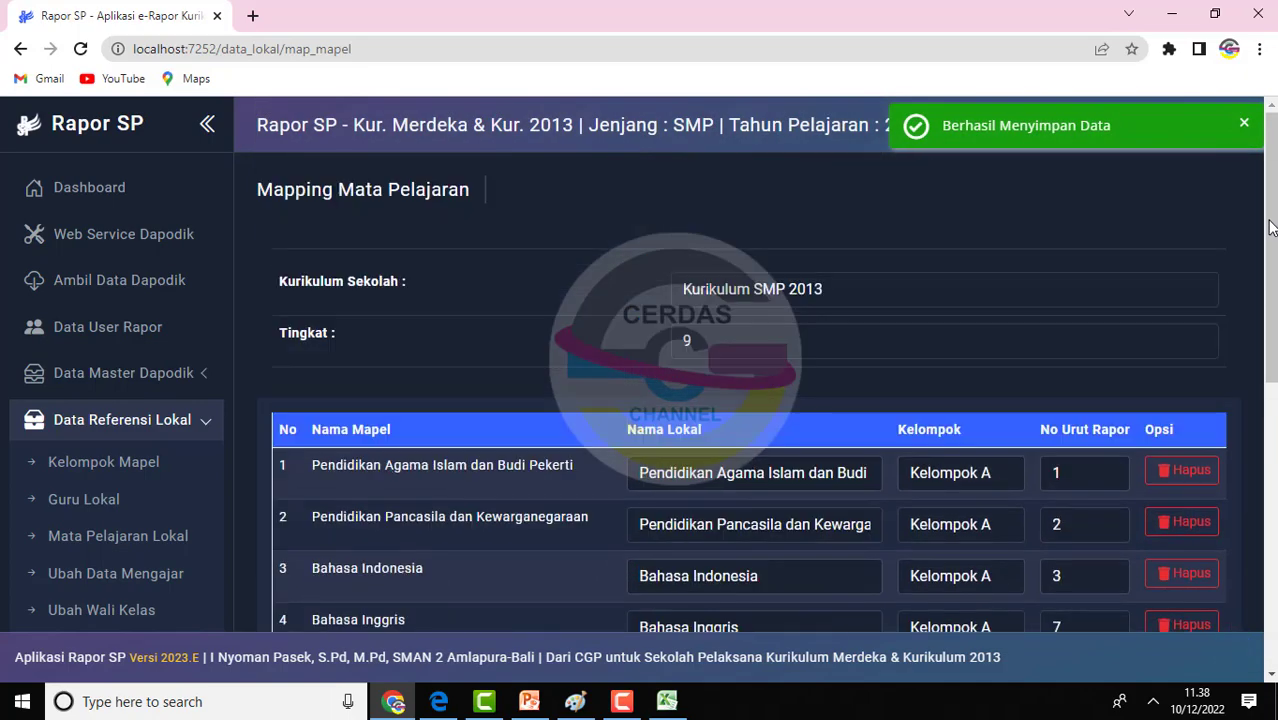
pyautogui.click(827, 343)
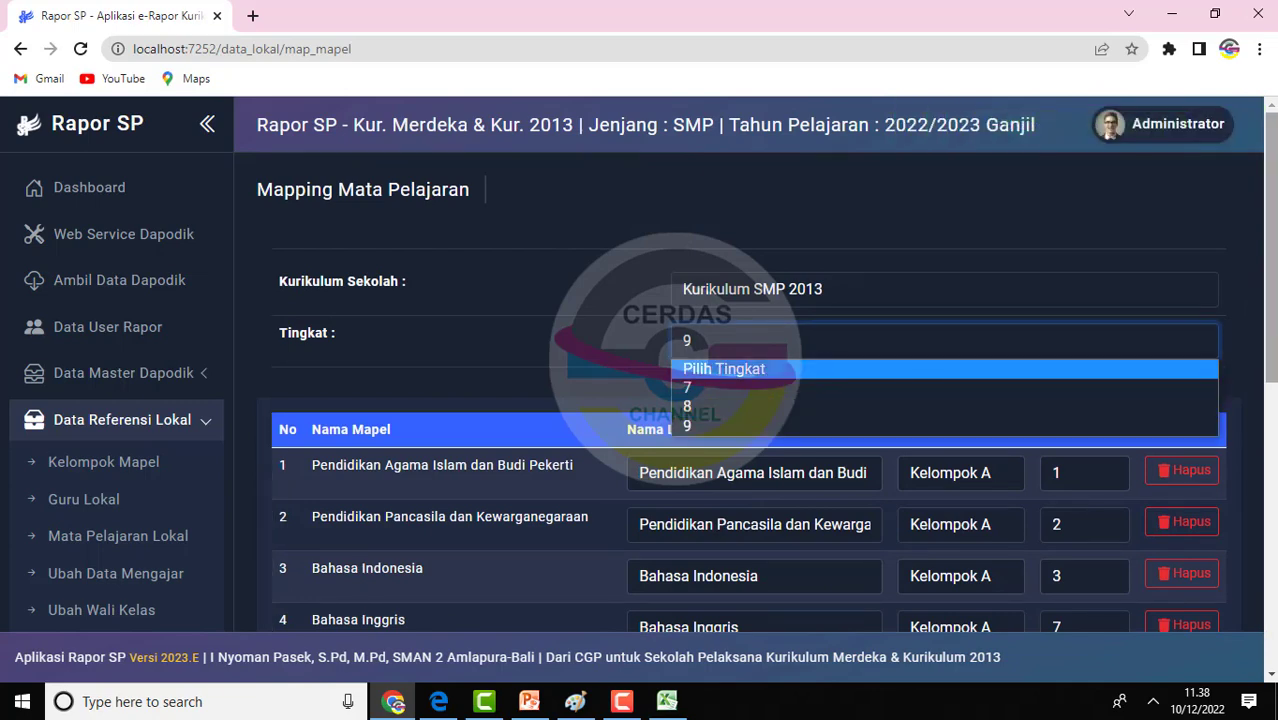
pyautogui.moveTo(1270, 290); pyautogui.dragTo(1270, 480)
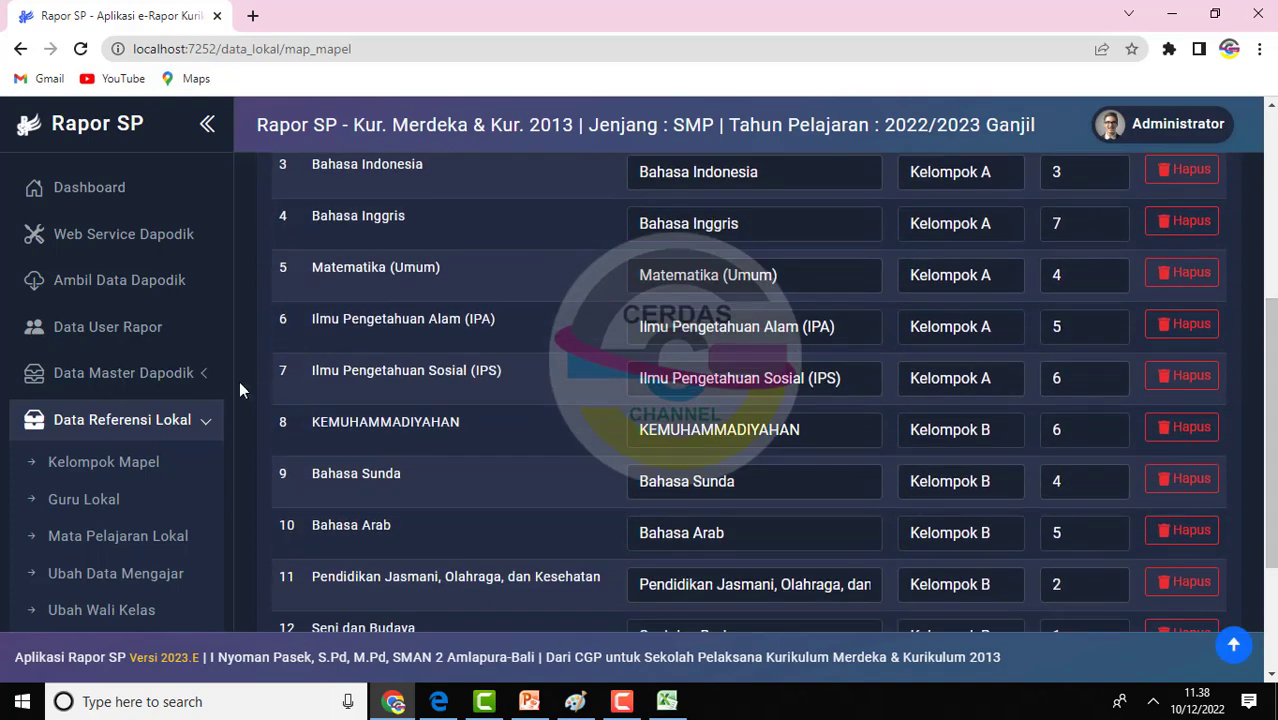
# Open the school and local government logo page and bring up the upload form for the Pemda logo
pyautogui.scroll(-2, 230, 400)
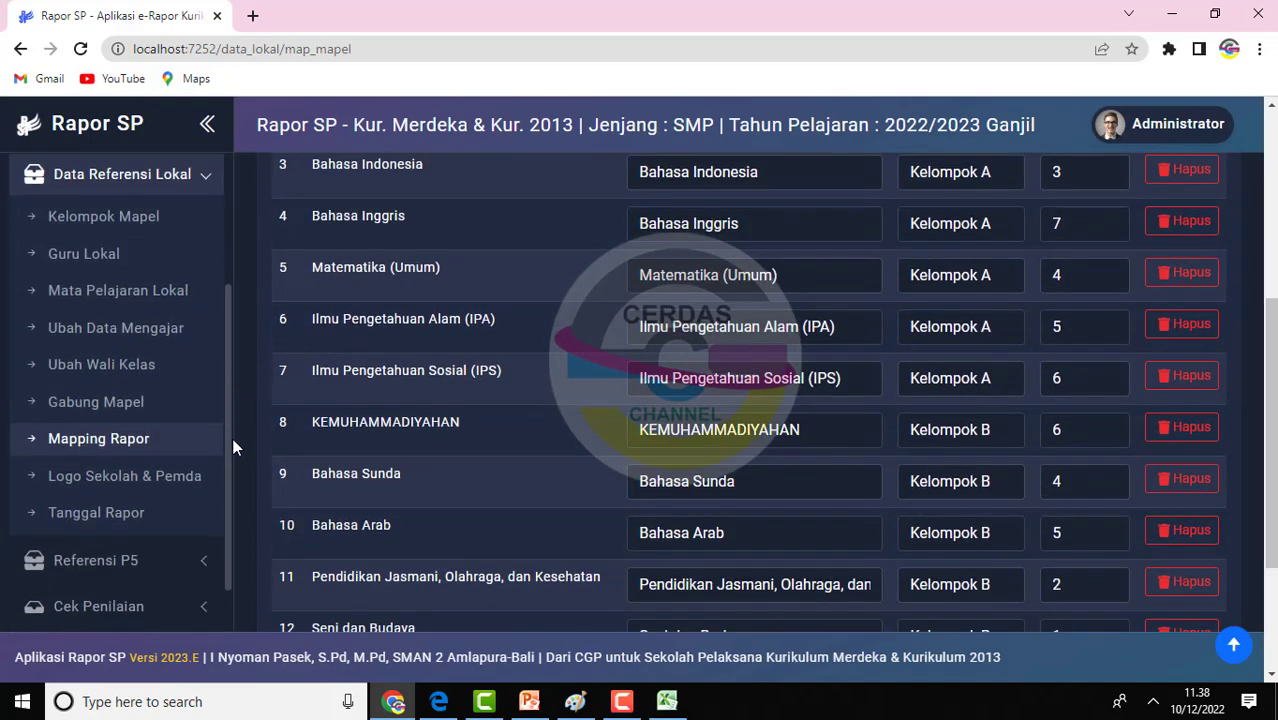
pyautogui.click(158, 472)
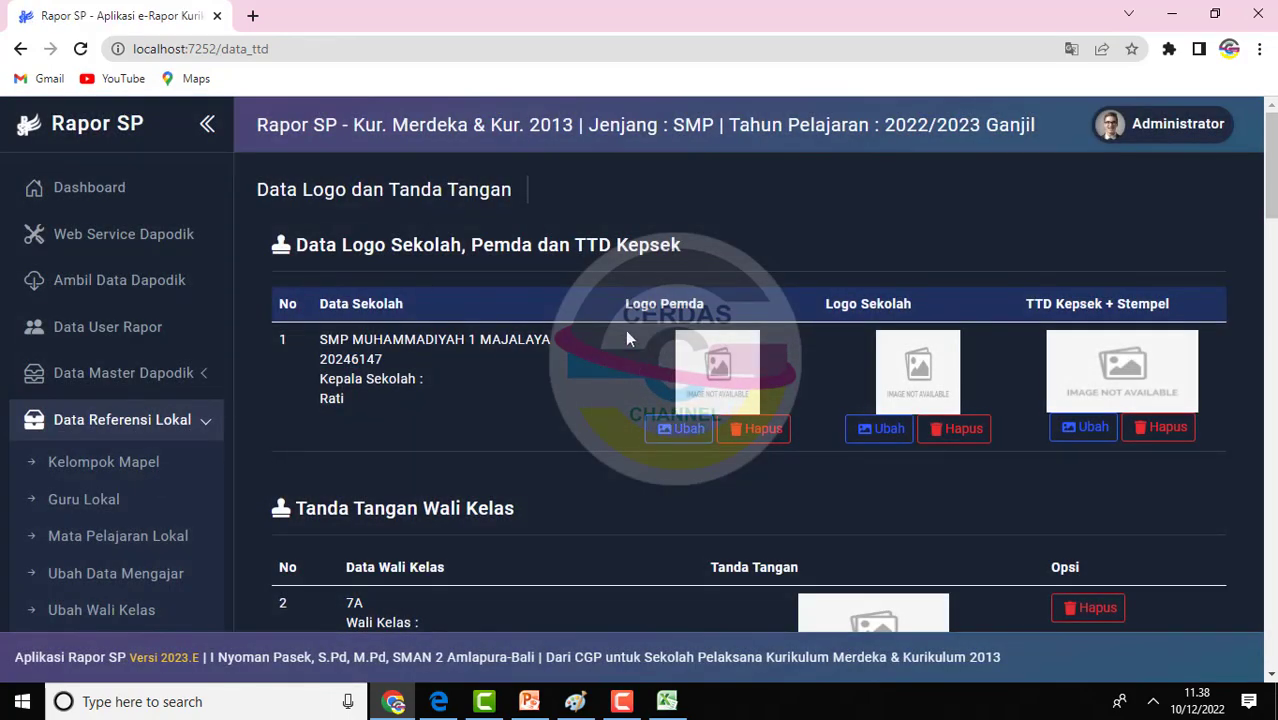
pyautogui.click(662, 428)
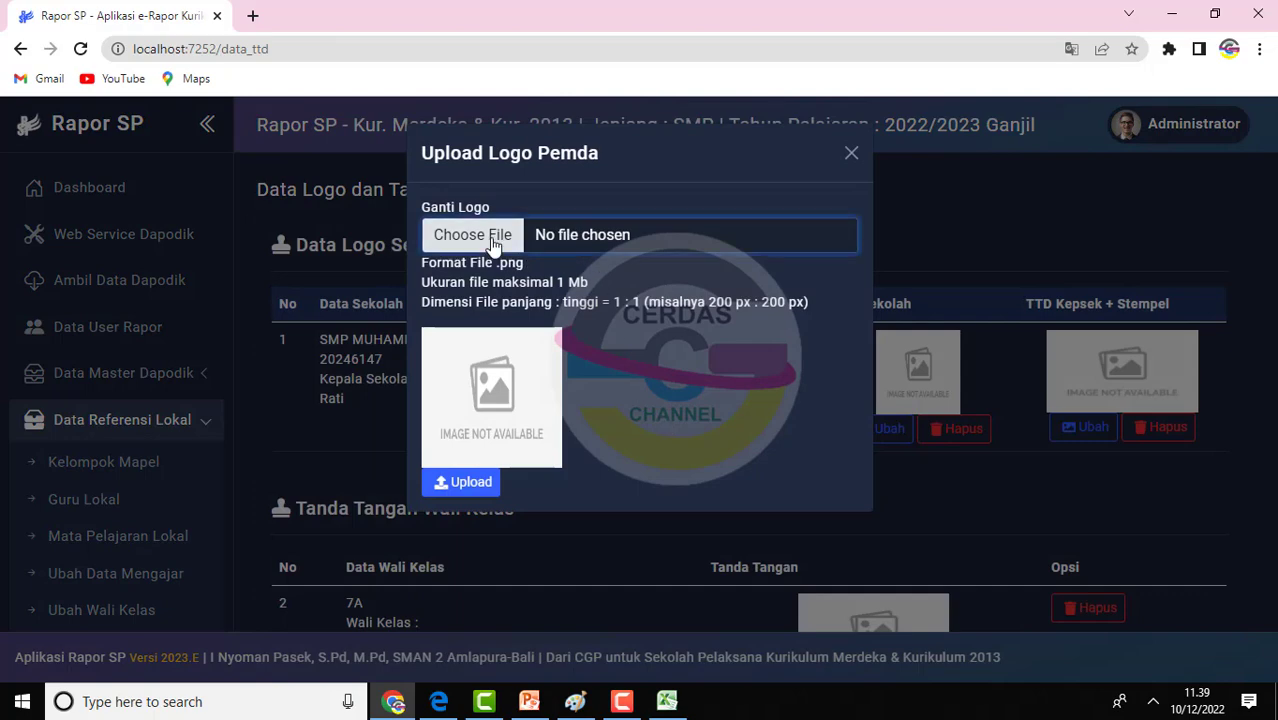
pyautogui.click(492, 240)
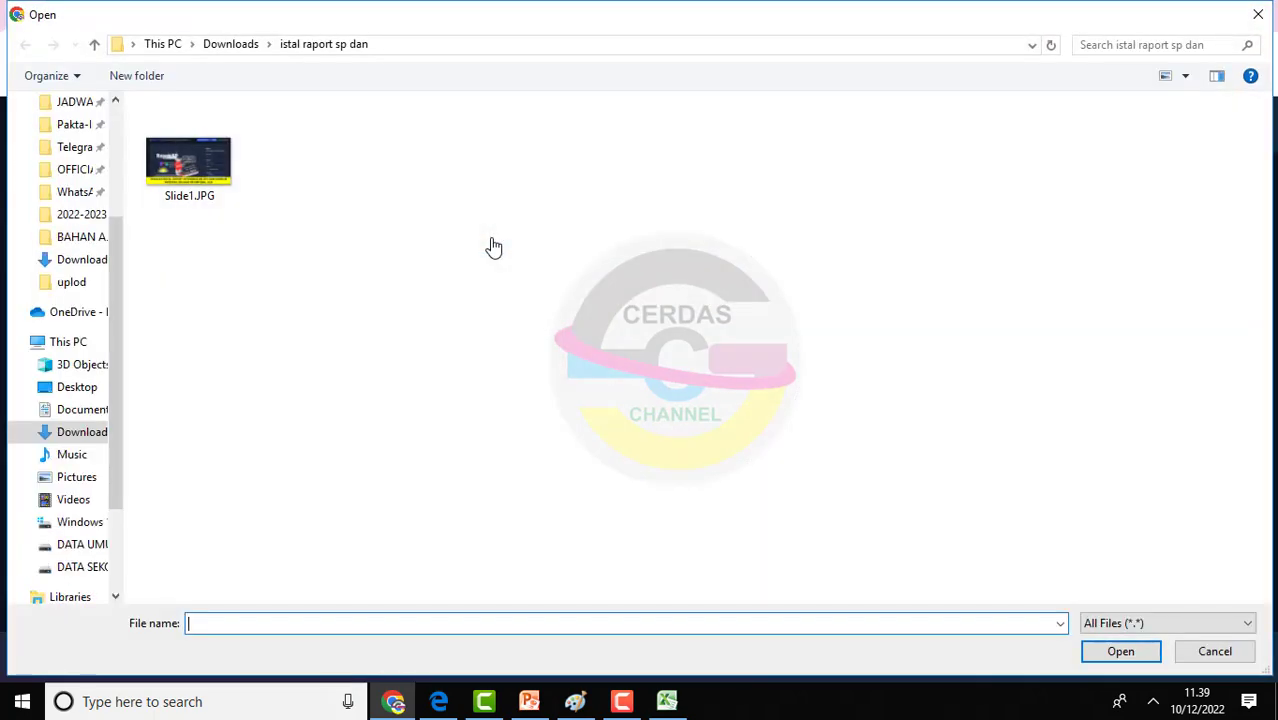
pyautogui.click(72, 477)
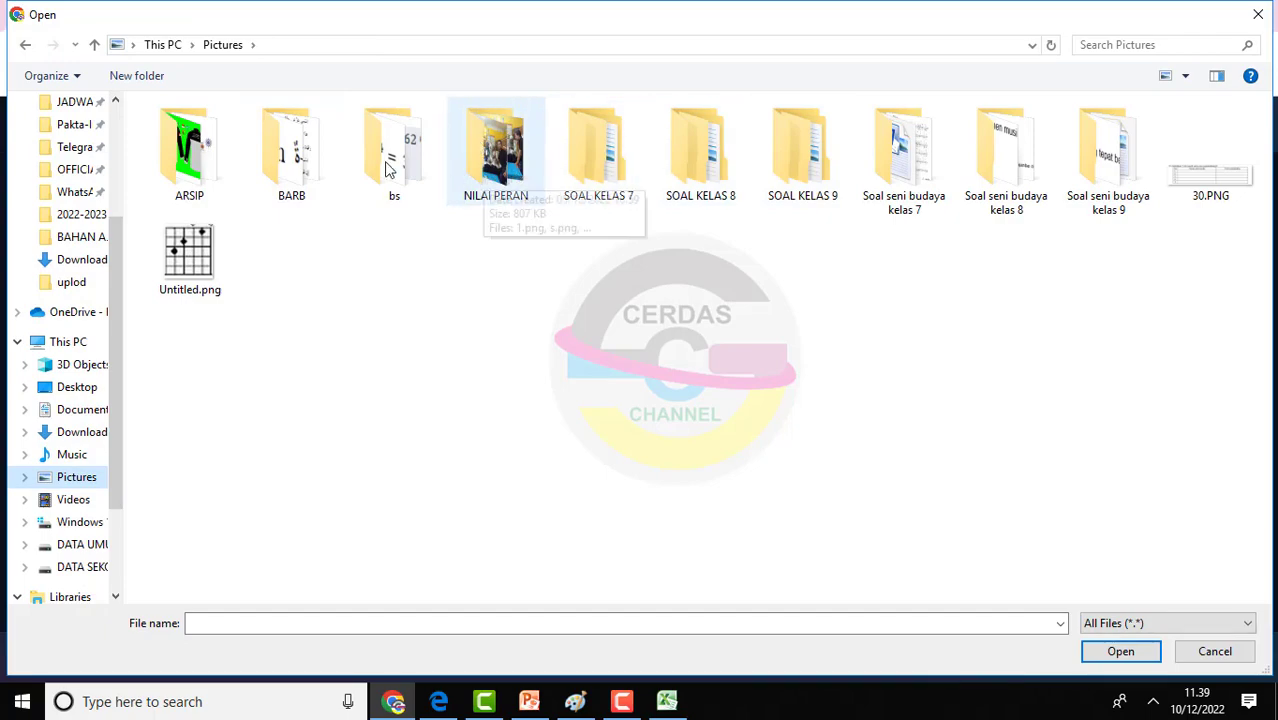
pyautogui.doubleClick(233, 172)
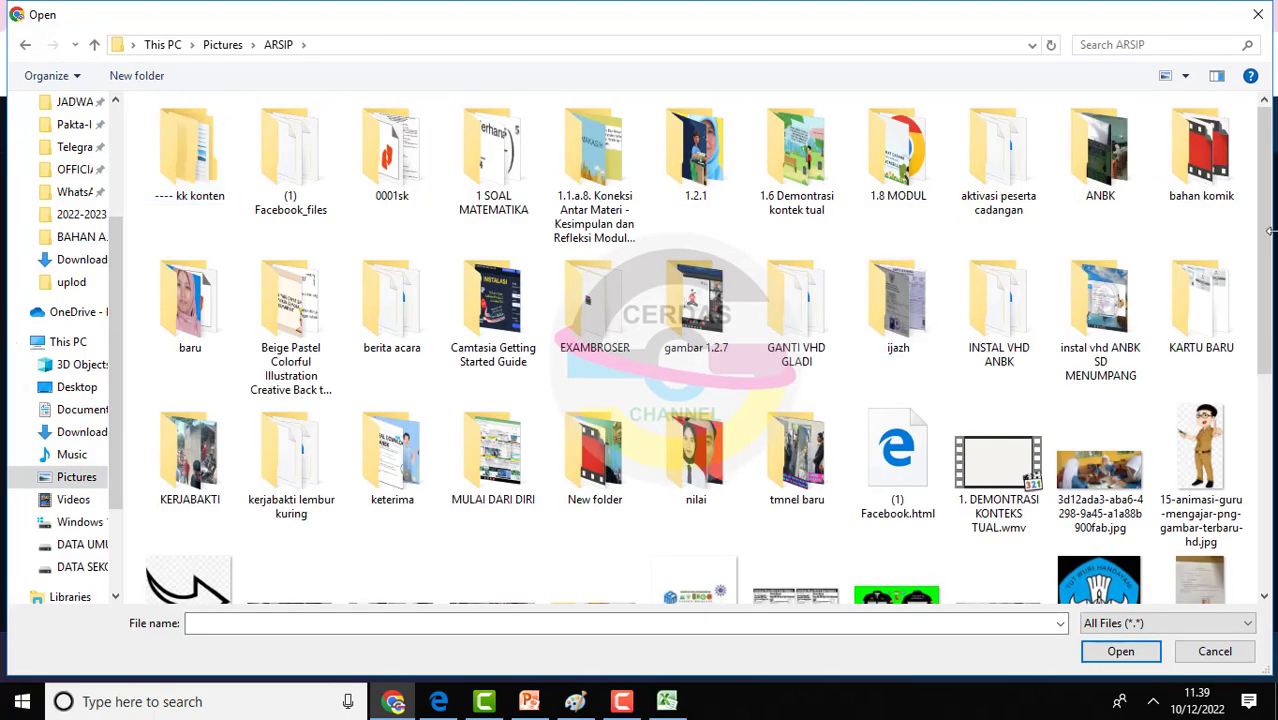
pyautogui.moveTo(1267, 232); pyautogui.dragTo(1272, 460)
pyautogui.scroll(5, 752, 517)
pyautogui.click(393, 701)
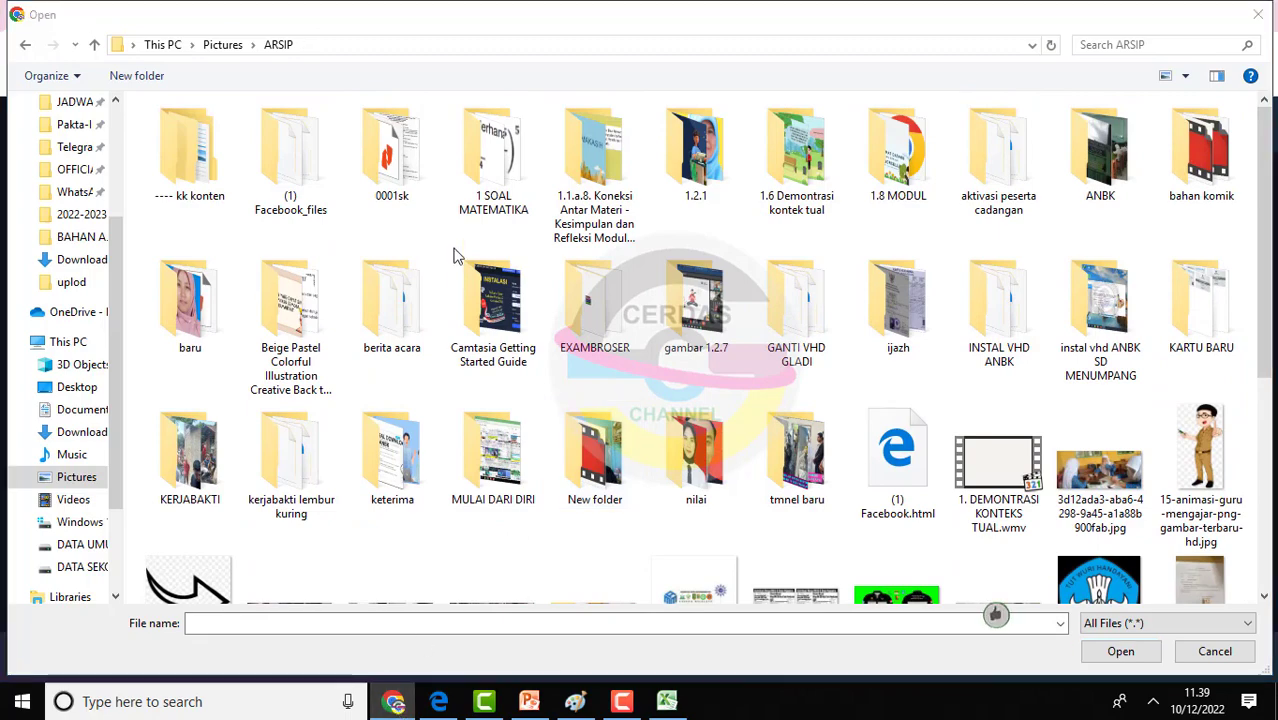
pyautogui.click(1256, 15)
# Search Google Images in a new browser tab for KABUPATEN BANDUNG and narrow the results to logos
pyautogui.click(262, 15)
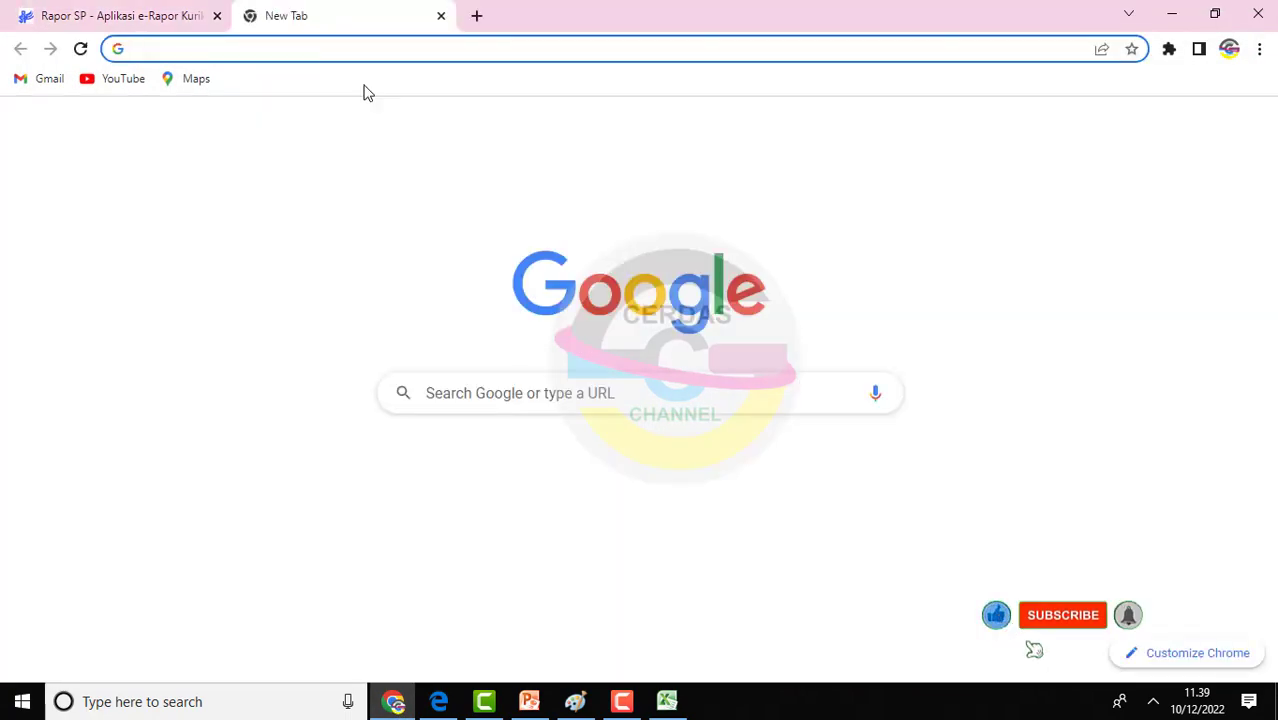
pyautogui.write('KABUPATEN BANDUNG')
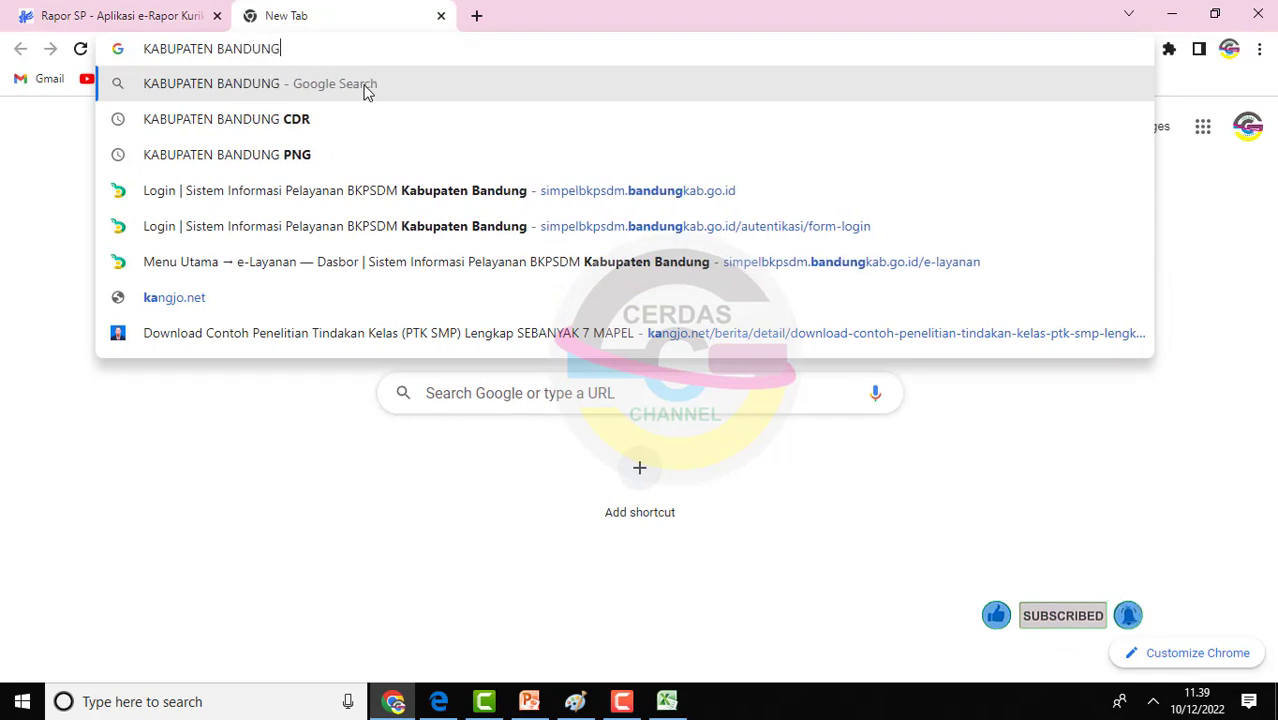
pyautogui.press('Return')
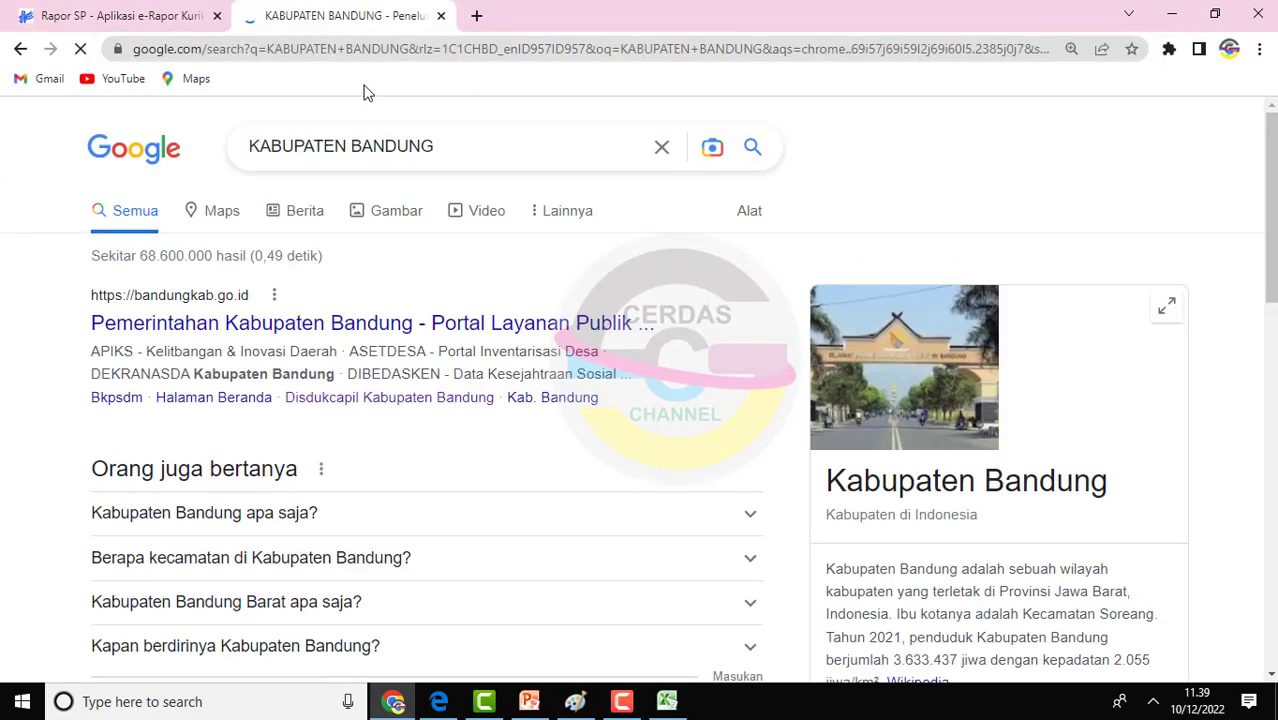
pyautogui.click(389, 211)
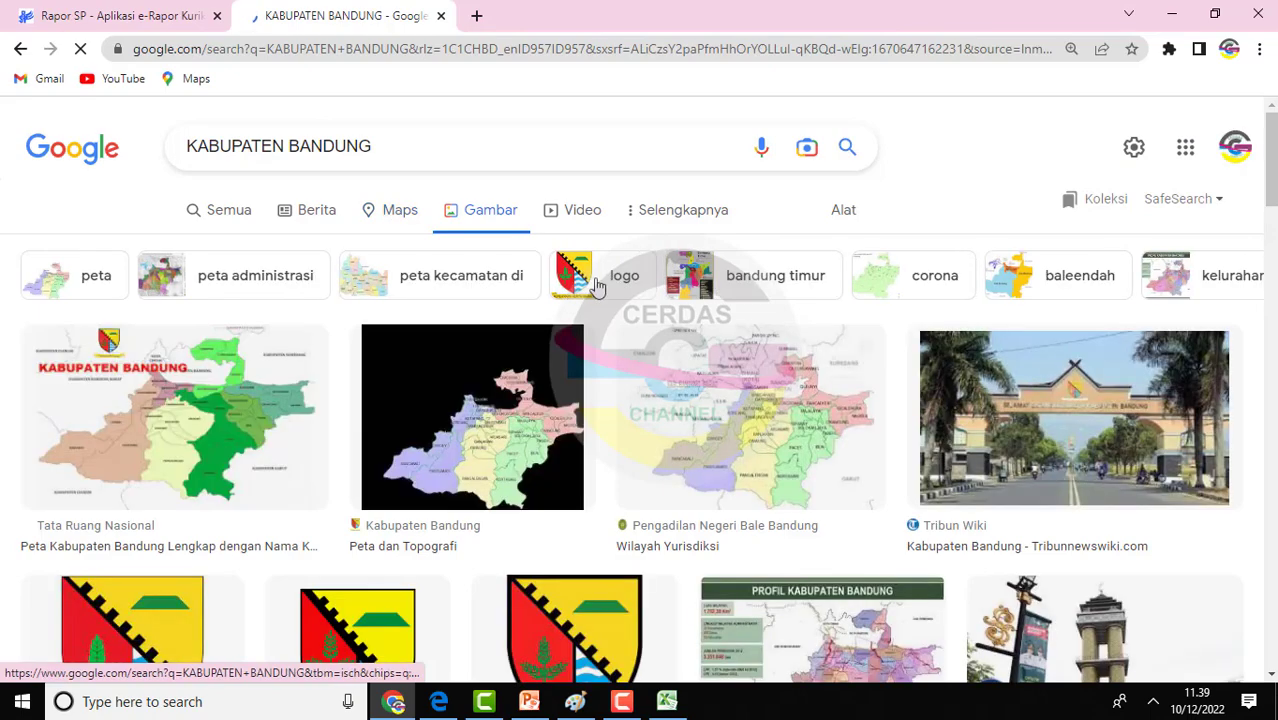
pyautogui.click(597, 287)
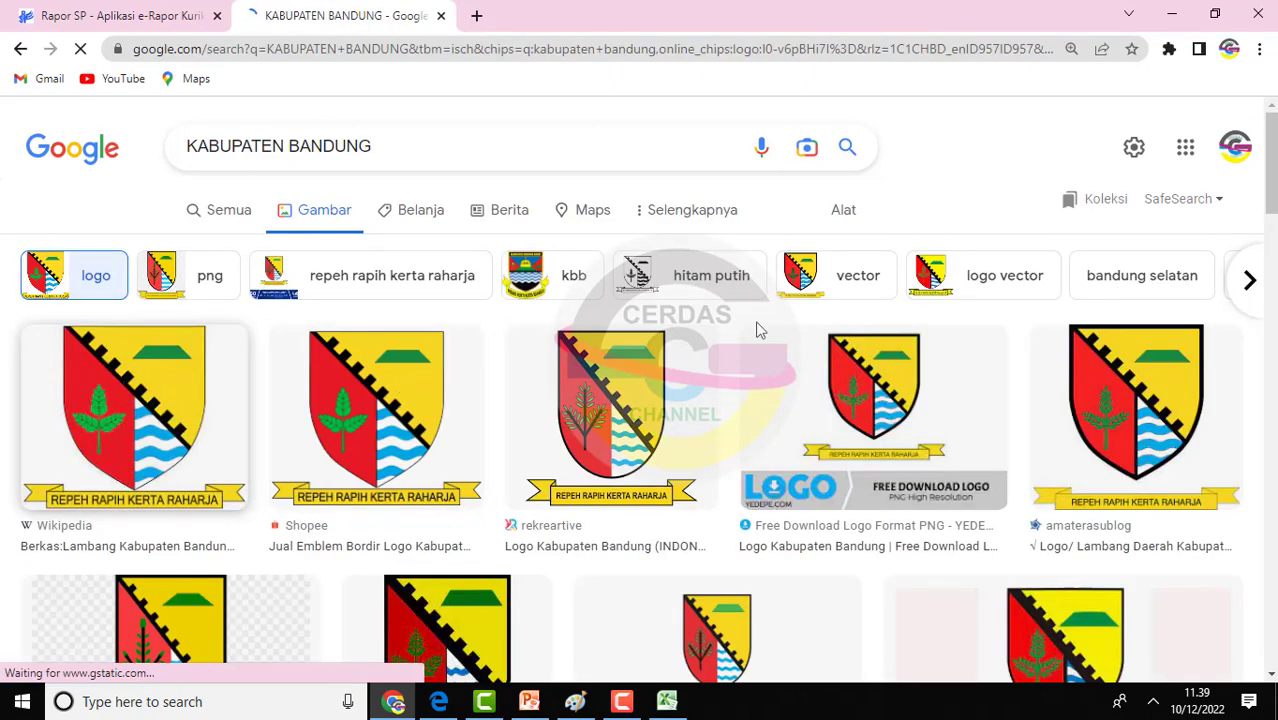
# Save the Kabupaten Bandung emblem from the Shopee result as download.png in the Pictures folder
pyautogui.click(430, 360)
pyautogui.rightClick(1006, 390)
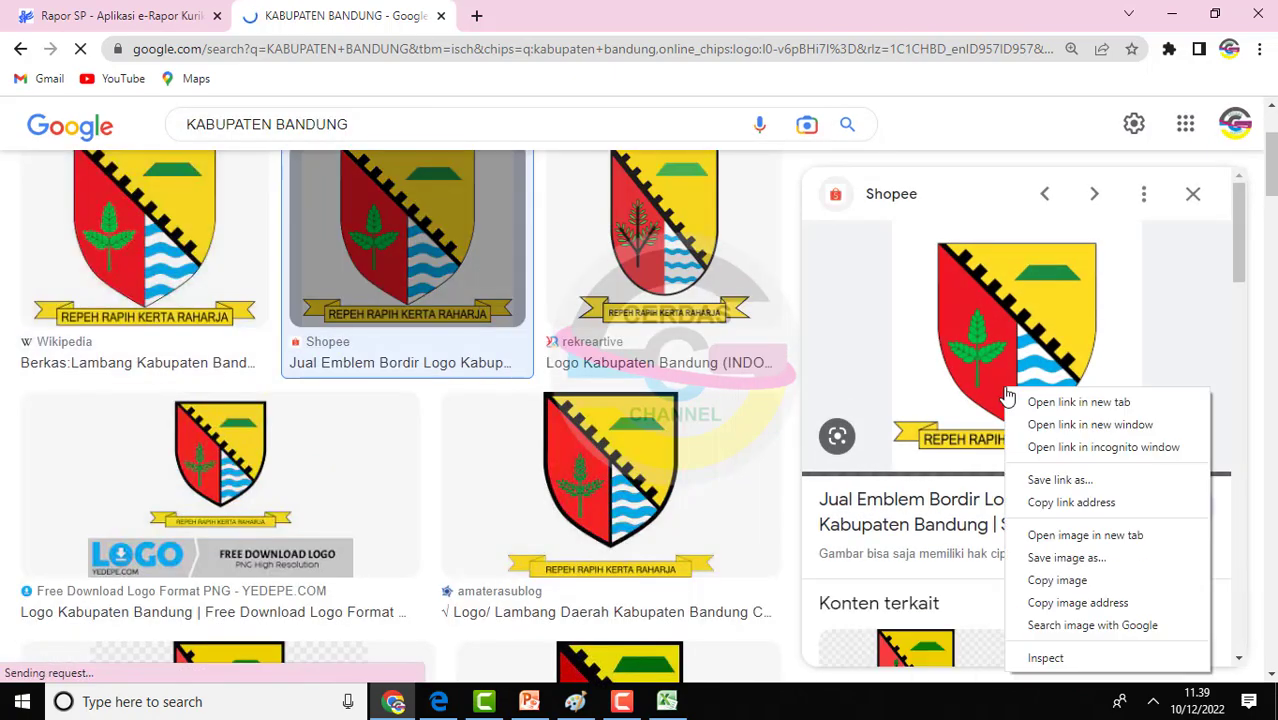
pyautogui.click(1066, 558)
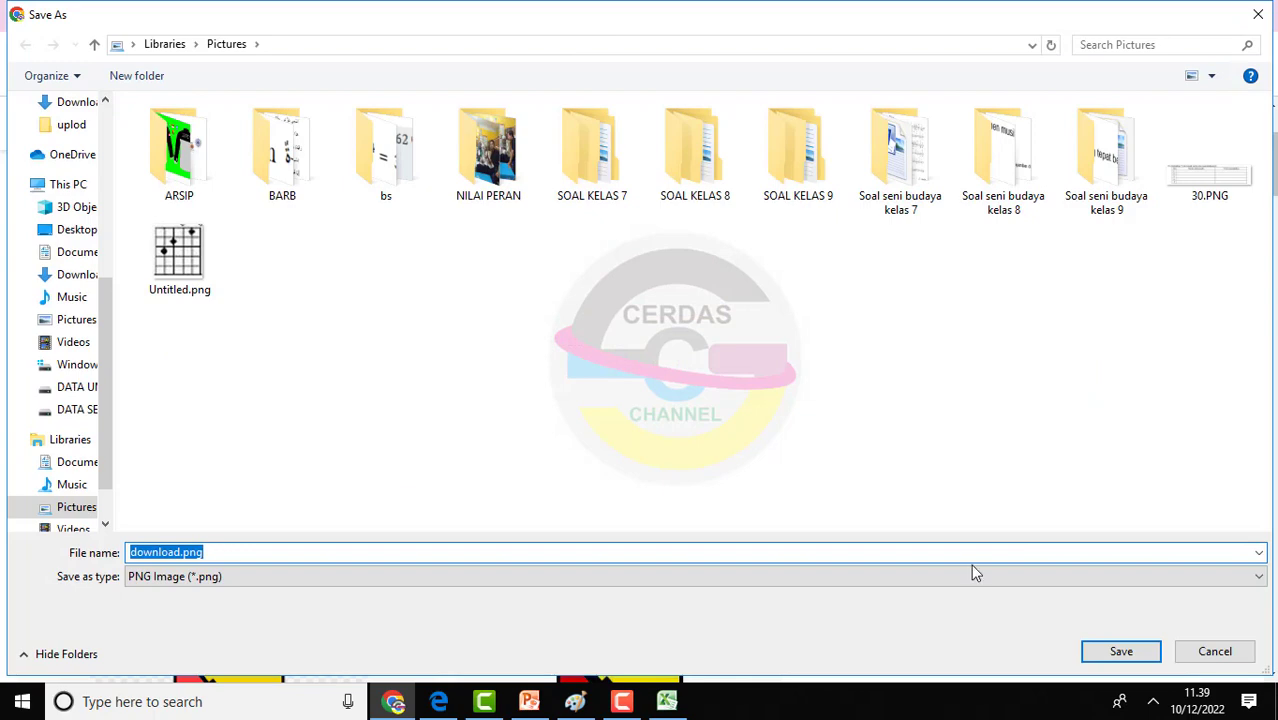
pyautogui.click(1117, 655)
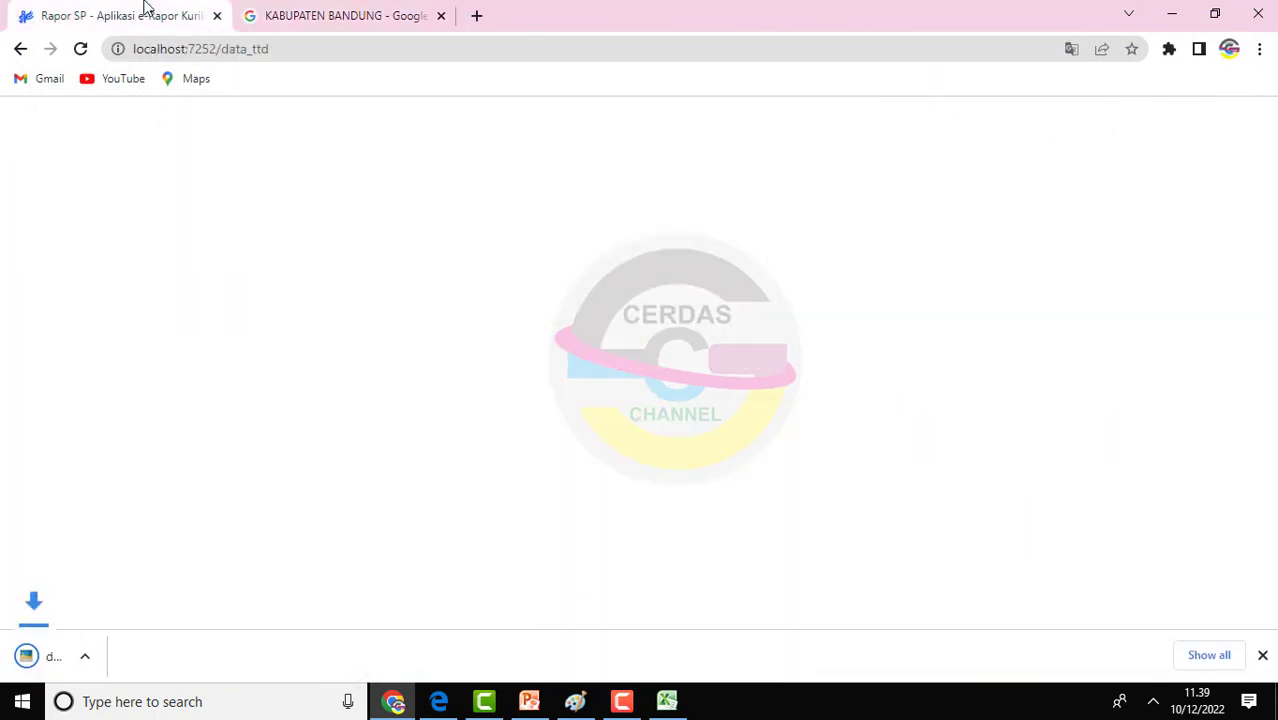
# Return to Rapor SP and upload download.png from the Pictures folder as the Pemda logo
pyautogui.click(146, 12)
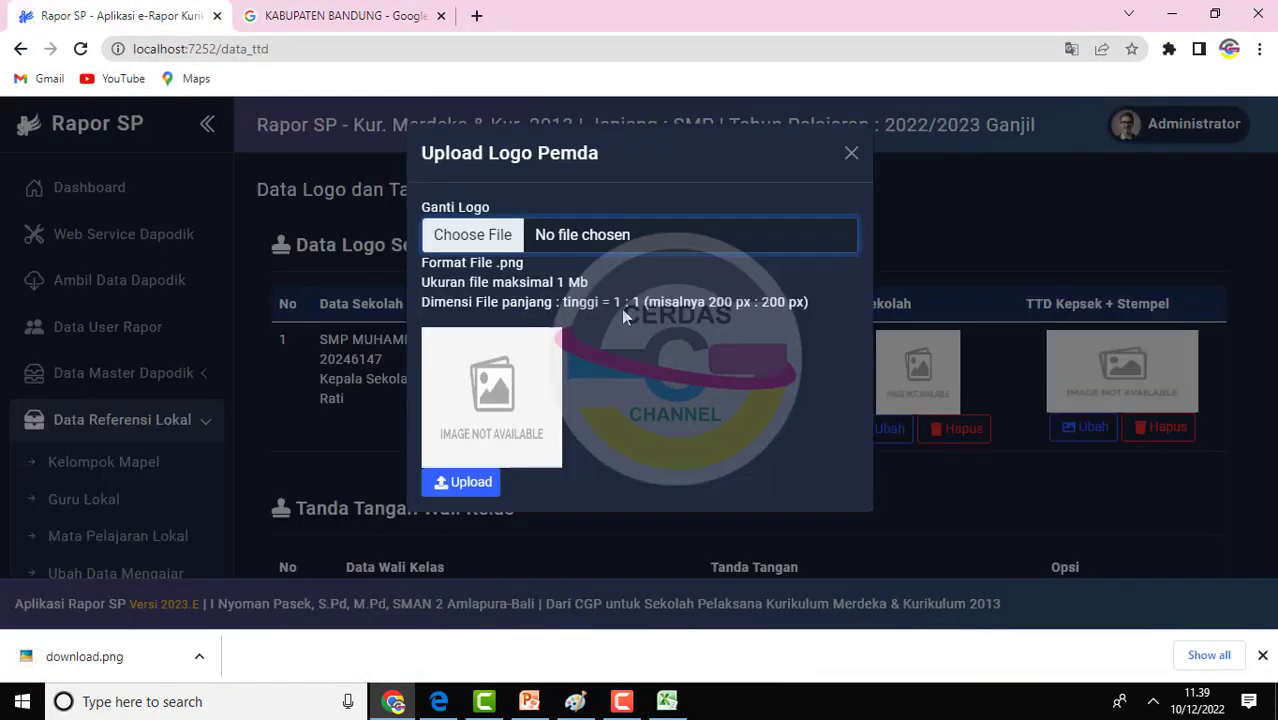
pyautogui.click(491, 243)
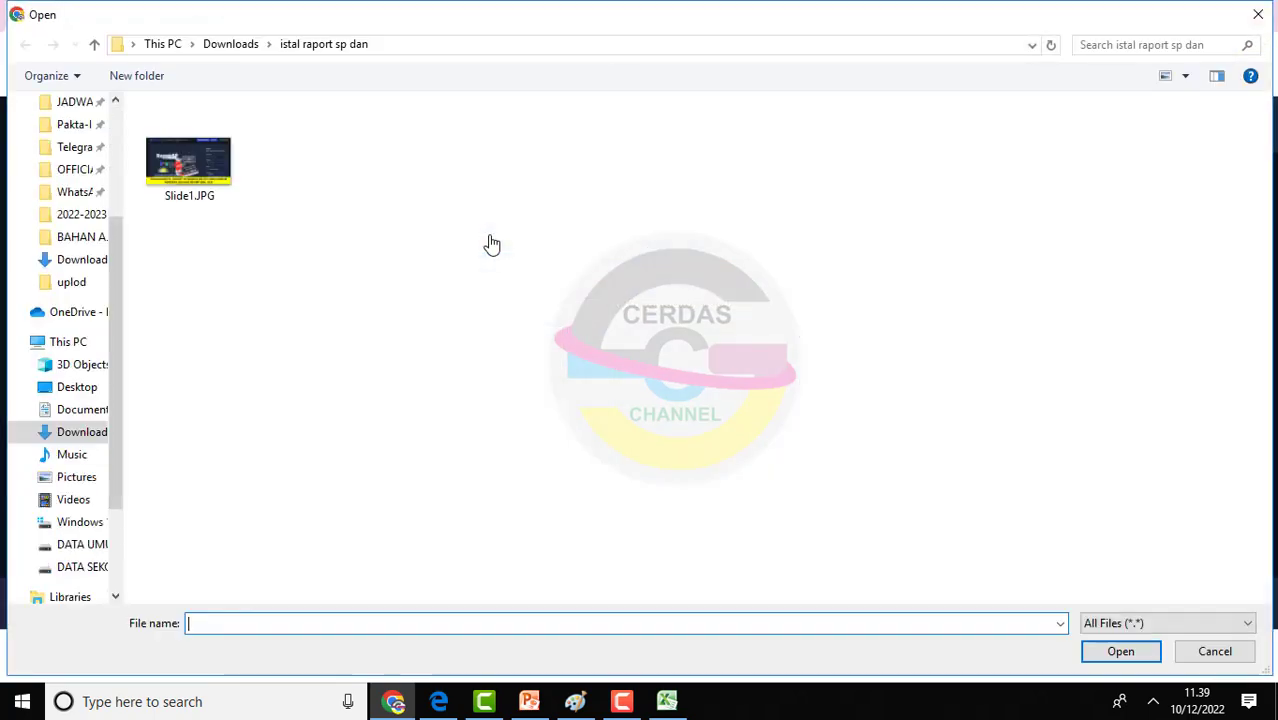
pyautogui.click(77, 478)
pyautogui.doubleClick(191, 282)
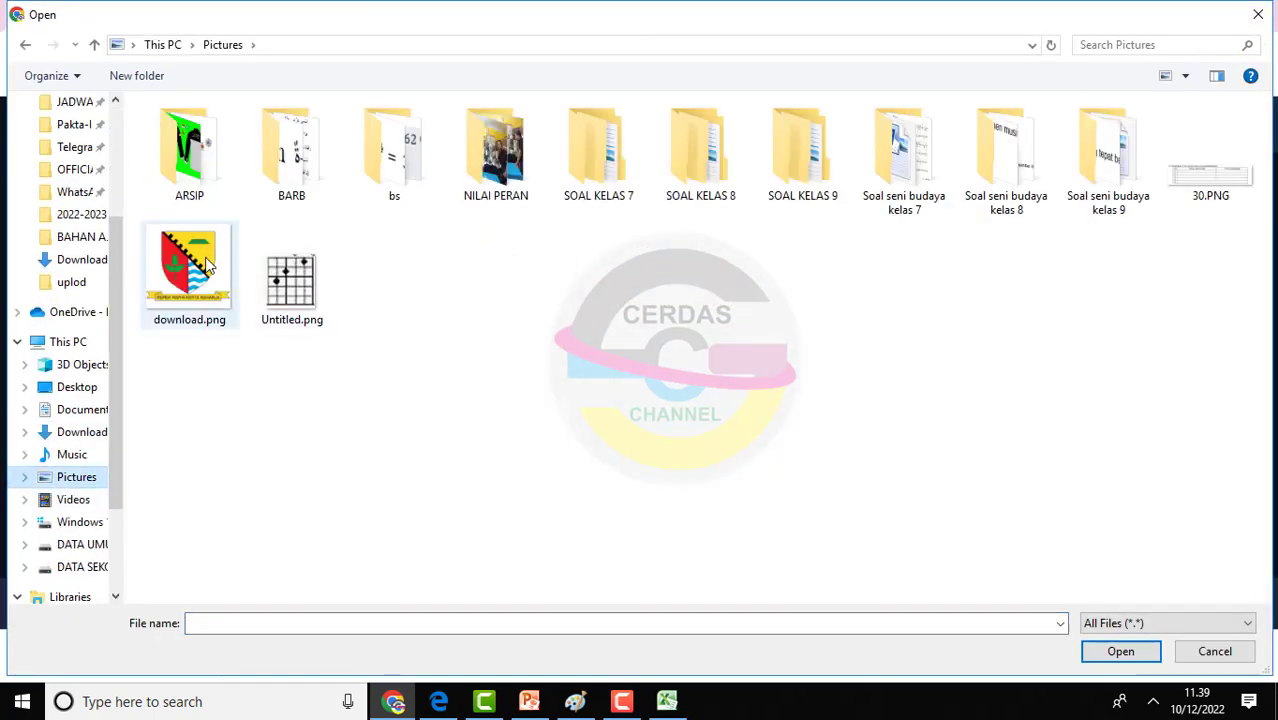
pyautogui.click(458, 481)
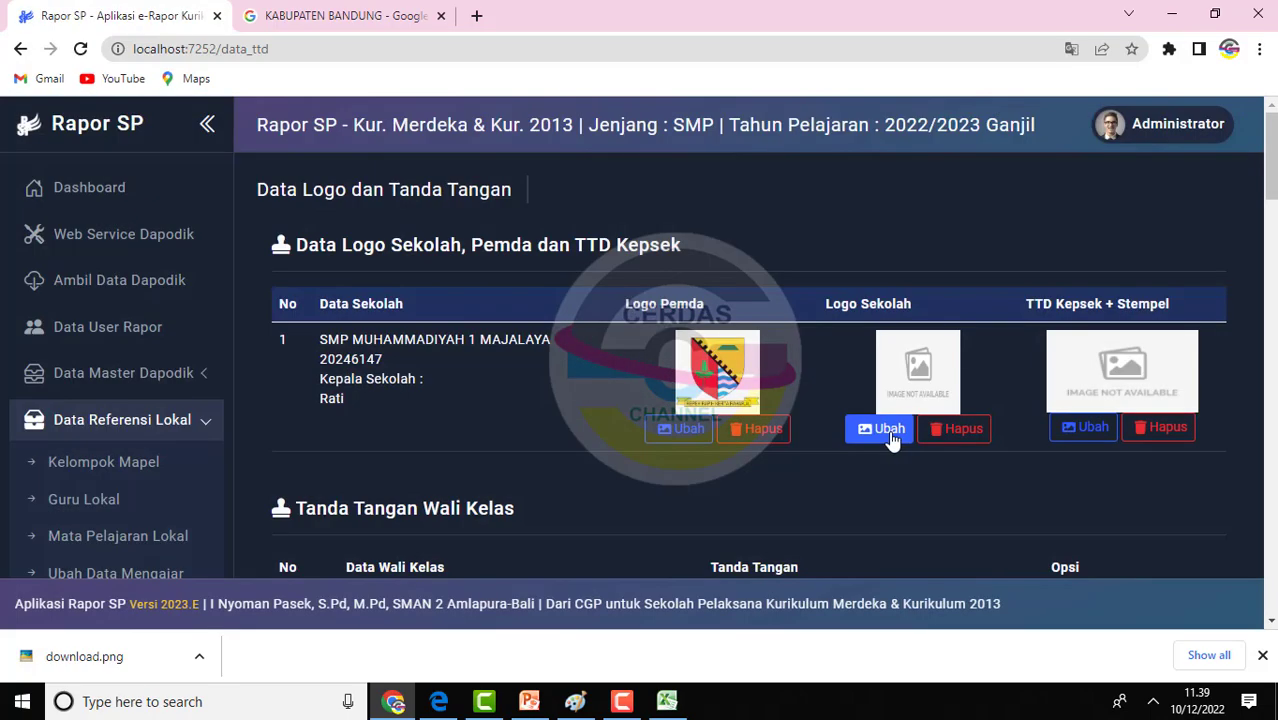
# Upload the school's logo image from the ARSIP folder in Pictures as the Logo Sekolah
pyautogui.click(889, 430)
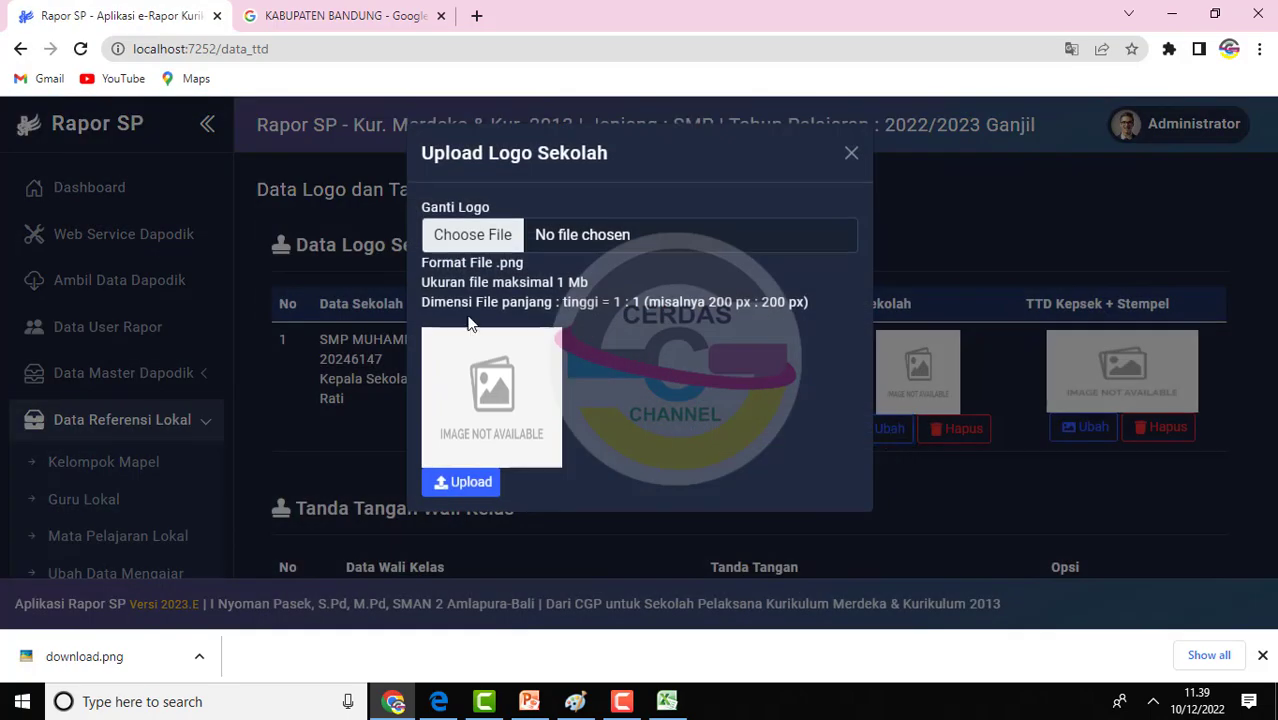
pyautogui.click(472, 235)
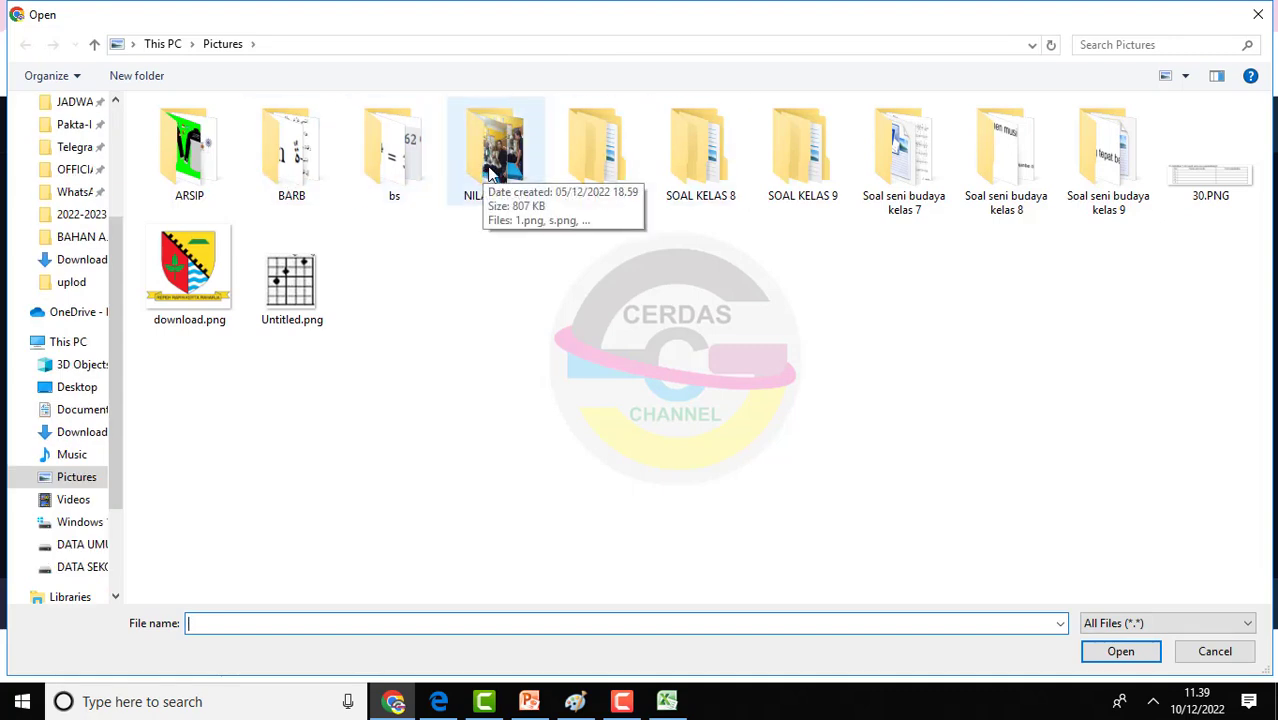
pyautogui.doubleClick(195, 165)
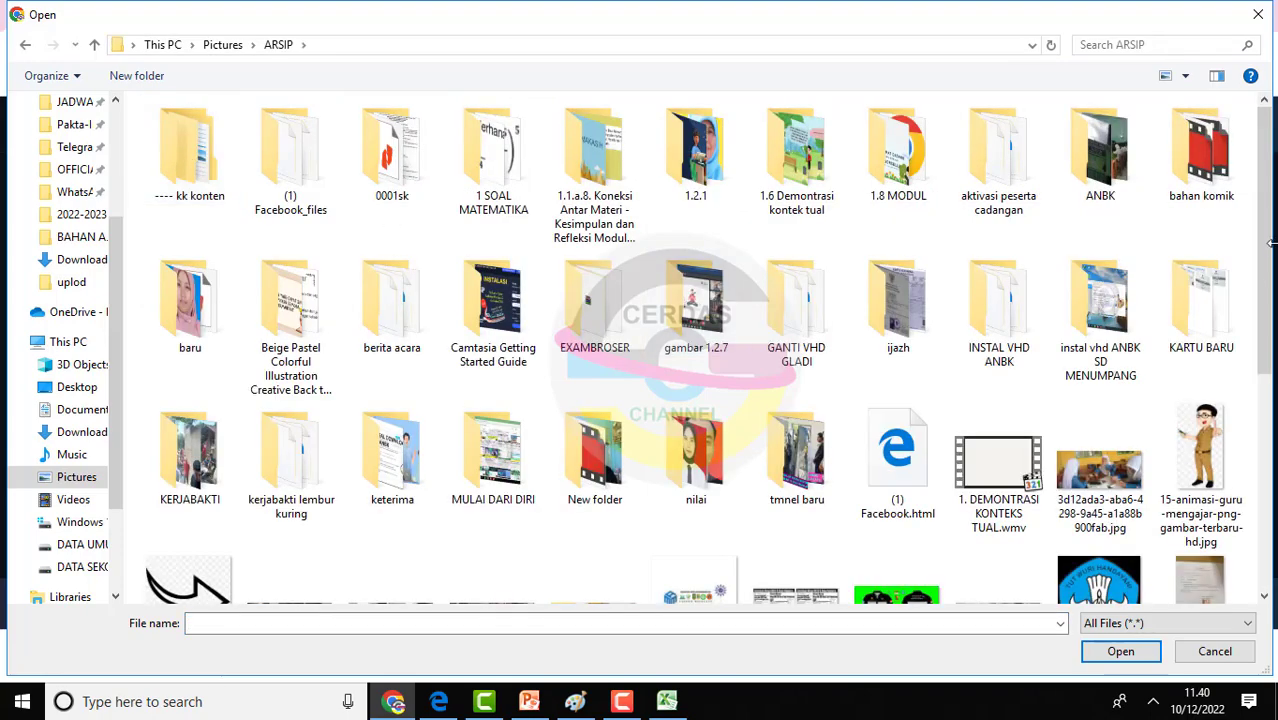
pyautogui.scroll(-5, 780, 370)
pyautogui.doubleClick(791, 387)
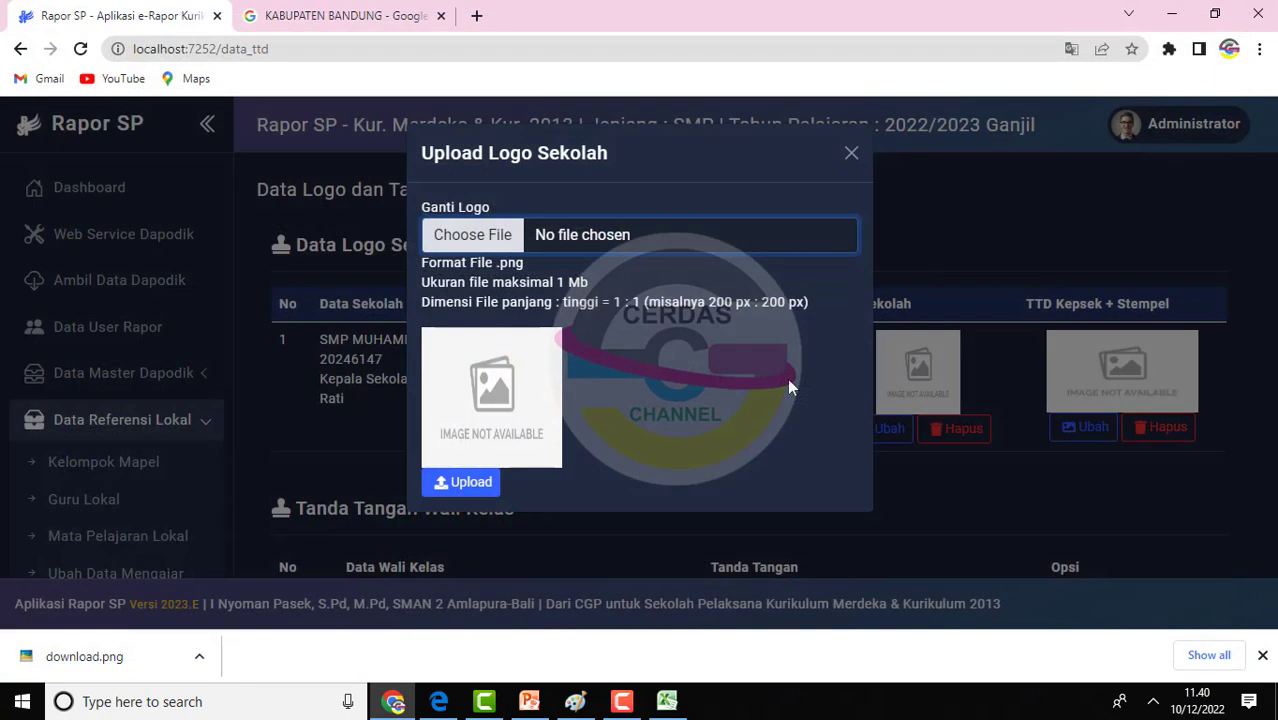
pyautogui.click(492, 484)
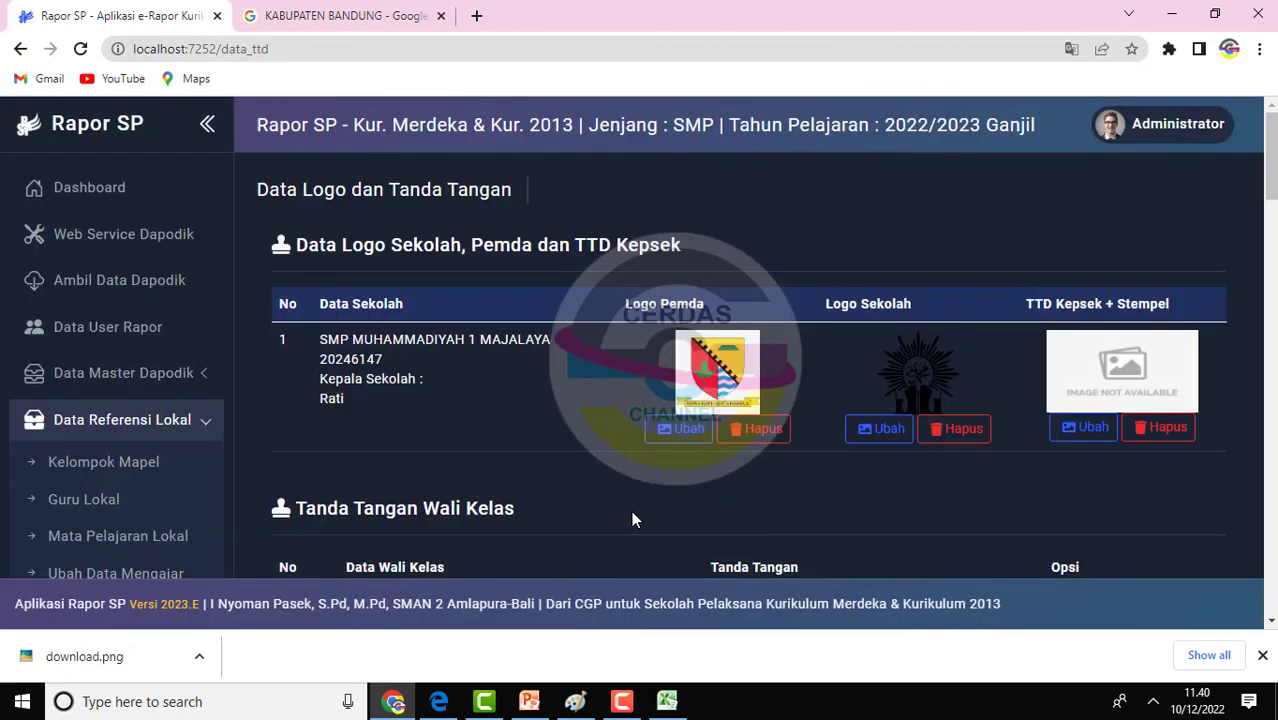
# Start a new report date entry under Tanggal Rapor and set its date to 2022-12-23
pyautogui.moveTo(1274, 173); pyautogui.dragTo(1273, 235)
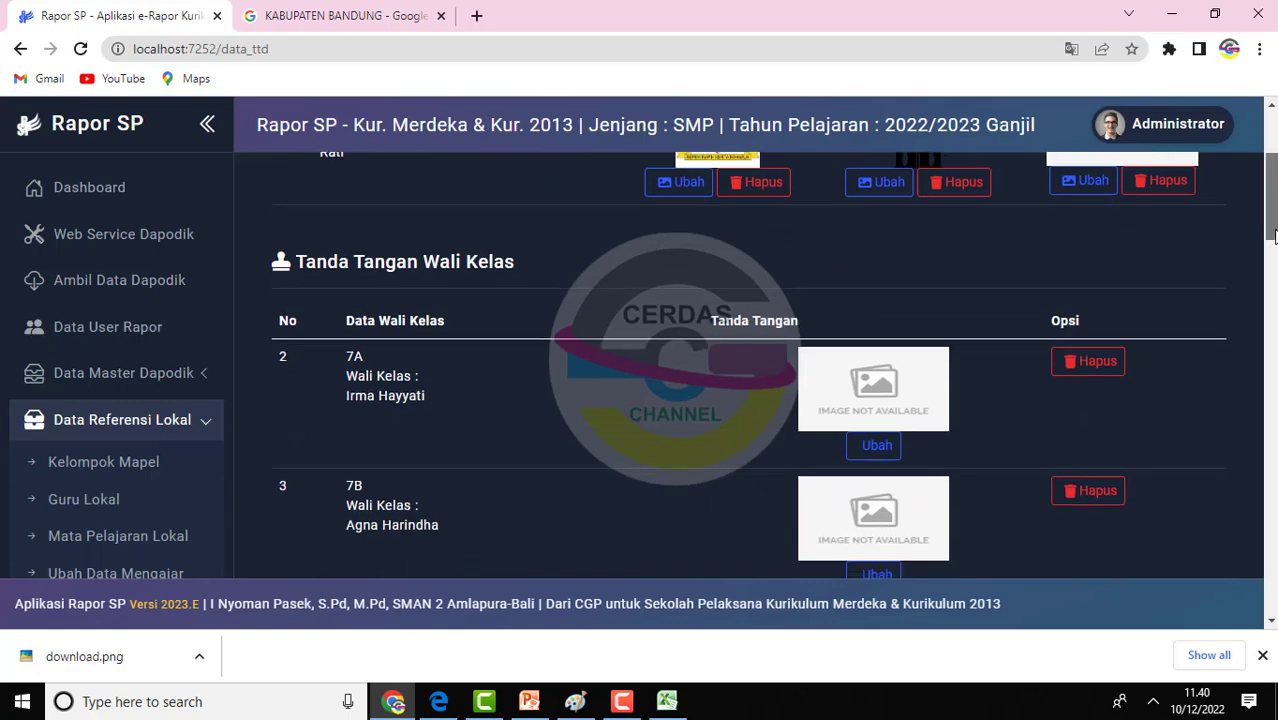
pyautogui.scroll(-3, 228, 360)
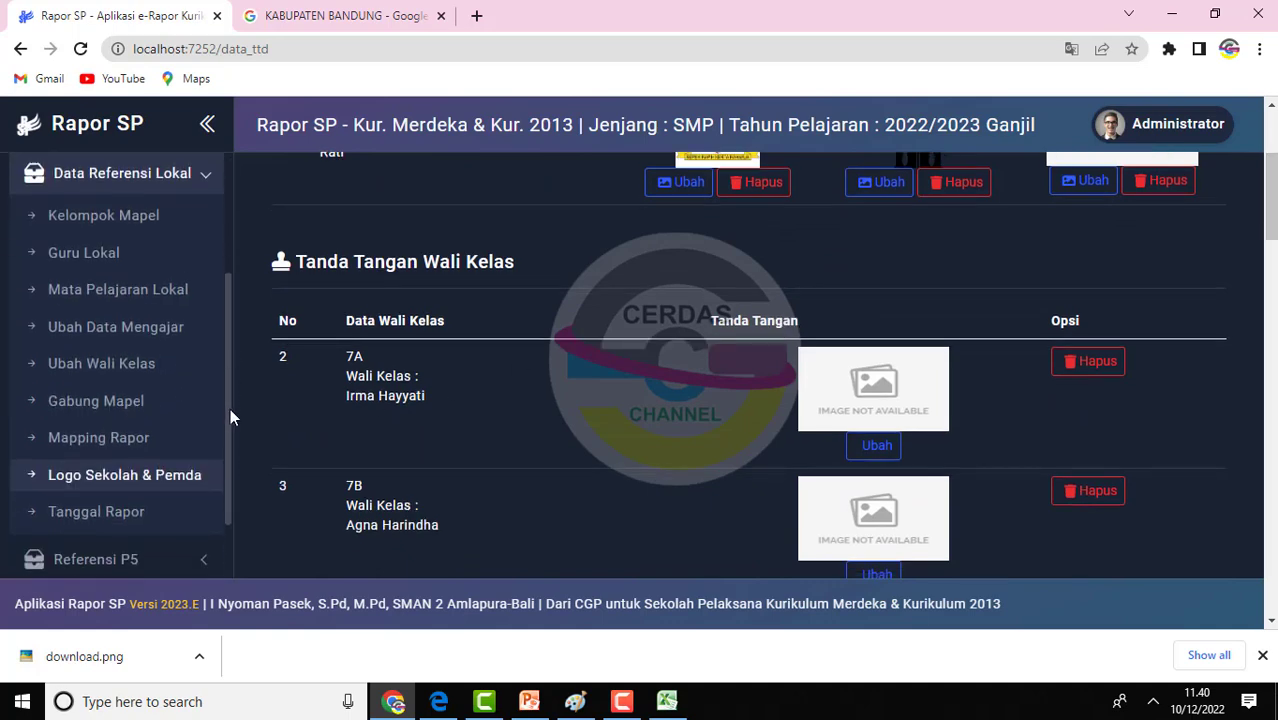
pyautogui.click(128, 500)
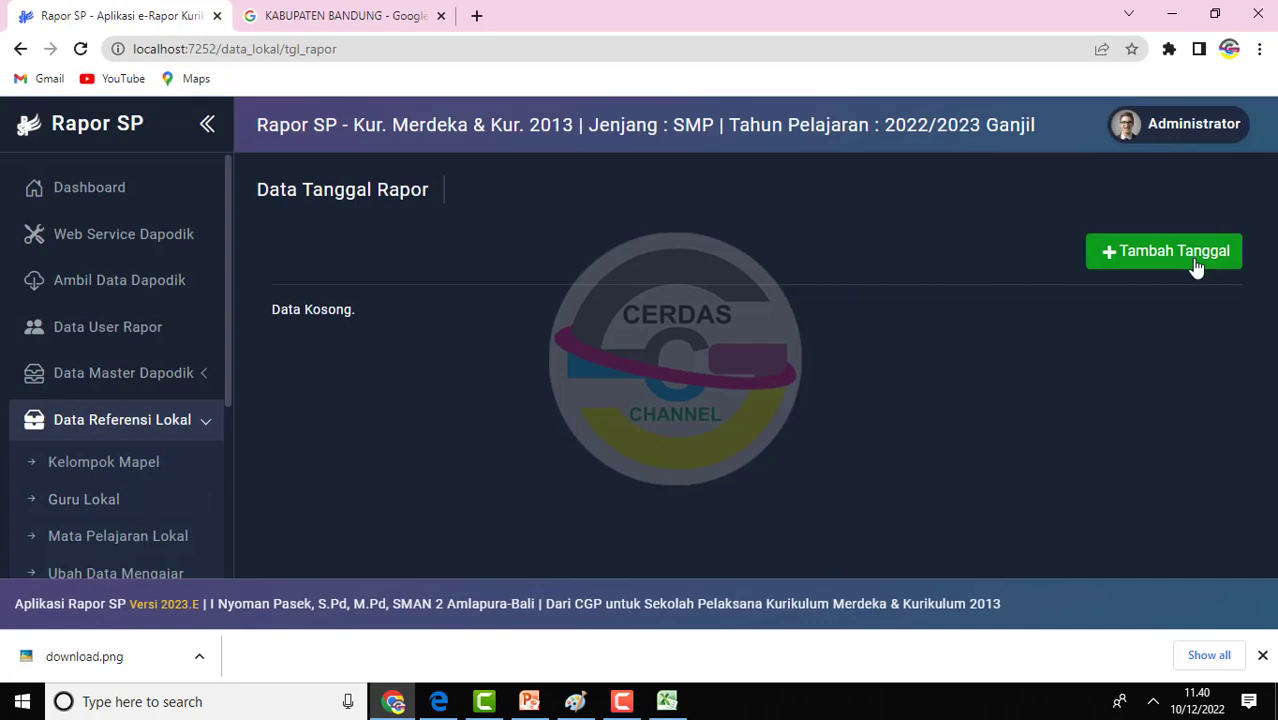
pyautogui.click(1196, 258)
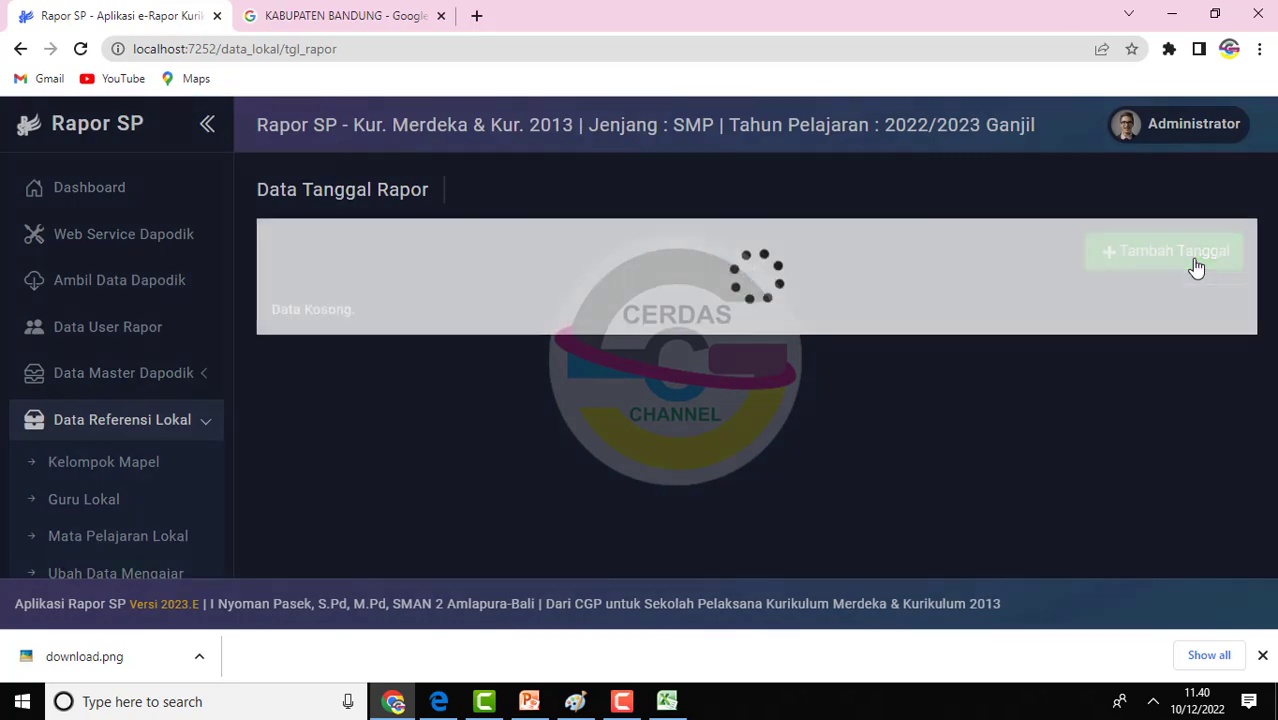
pyautogui.click(672, 274)
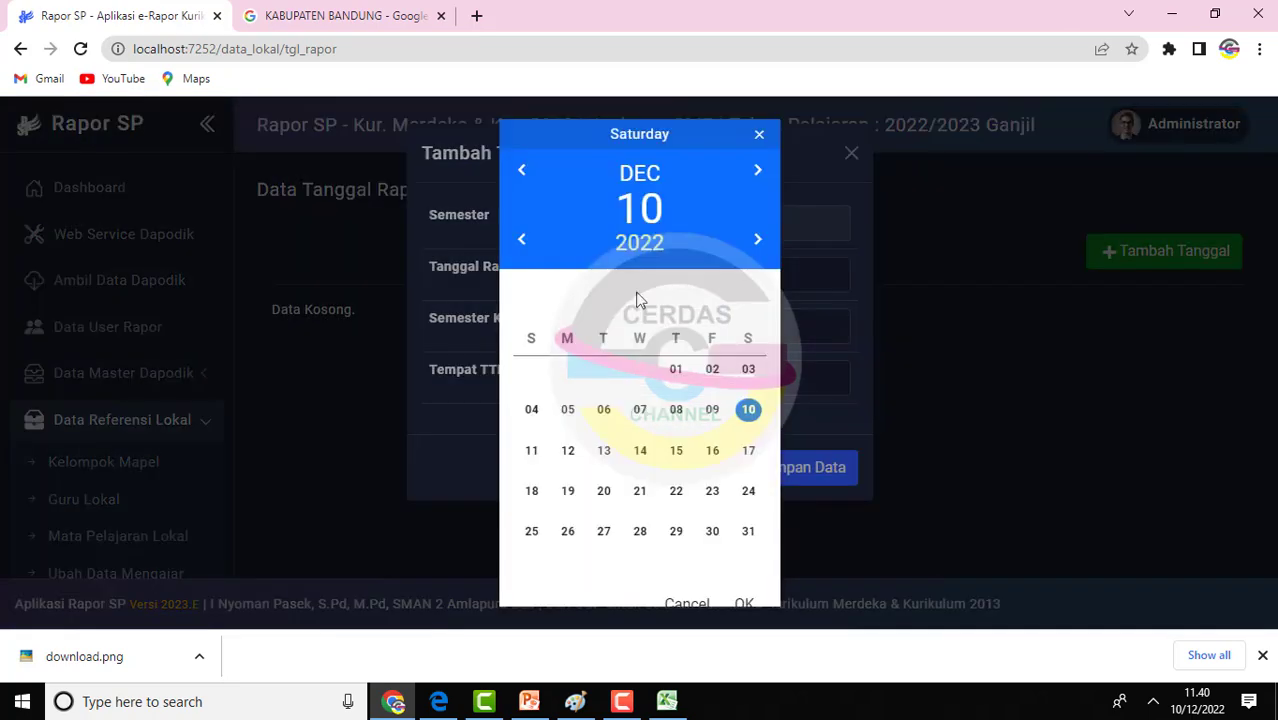
pyautogui.click(711, 500)
pyautogui.click(745, 603)
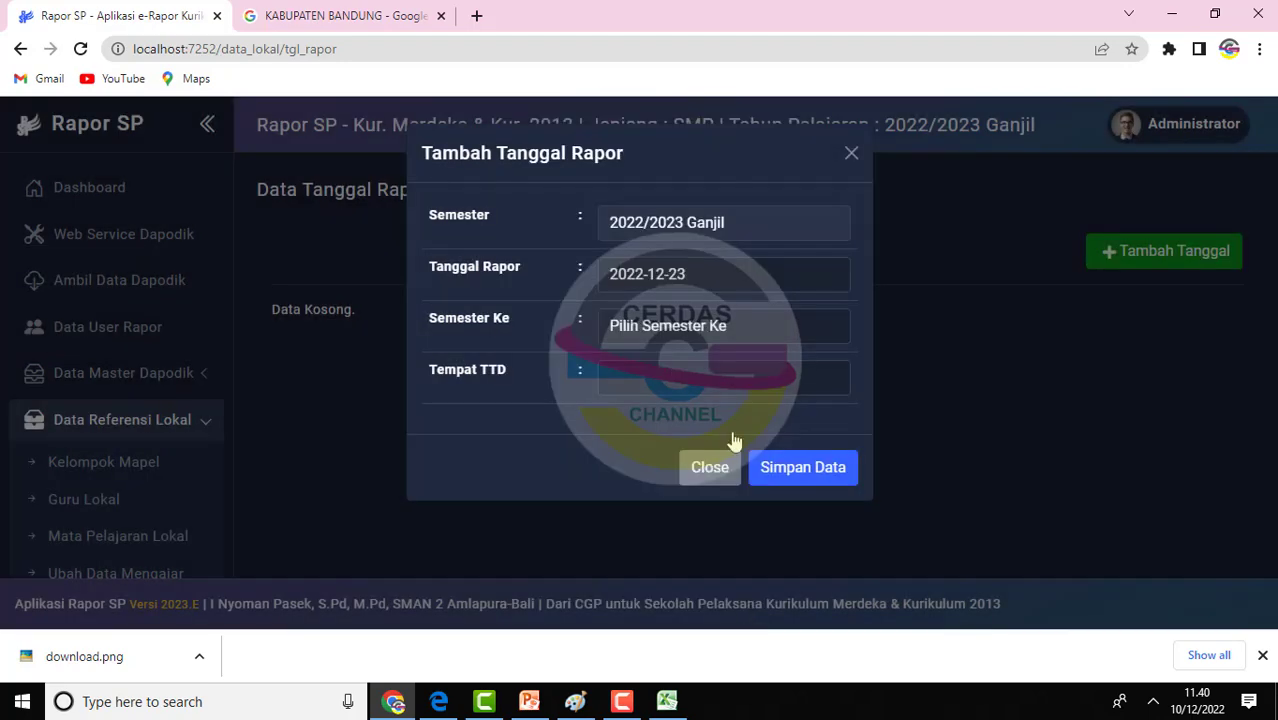
# Set the entry's Semester Ke to 1 and signing place to Majalaya, then save the report date
pyautogui.click(701, 340)
pyautogui.click(671, 372)
pyautogui.click(671, 377)
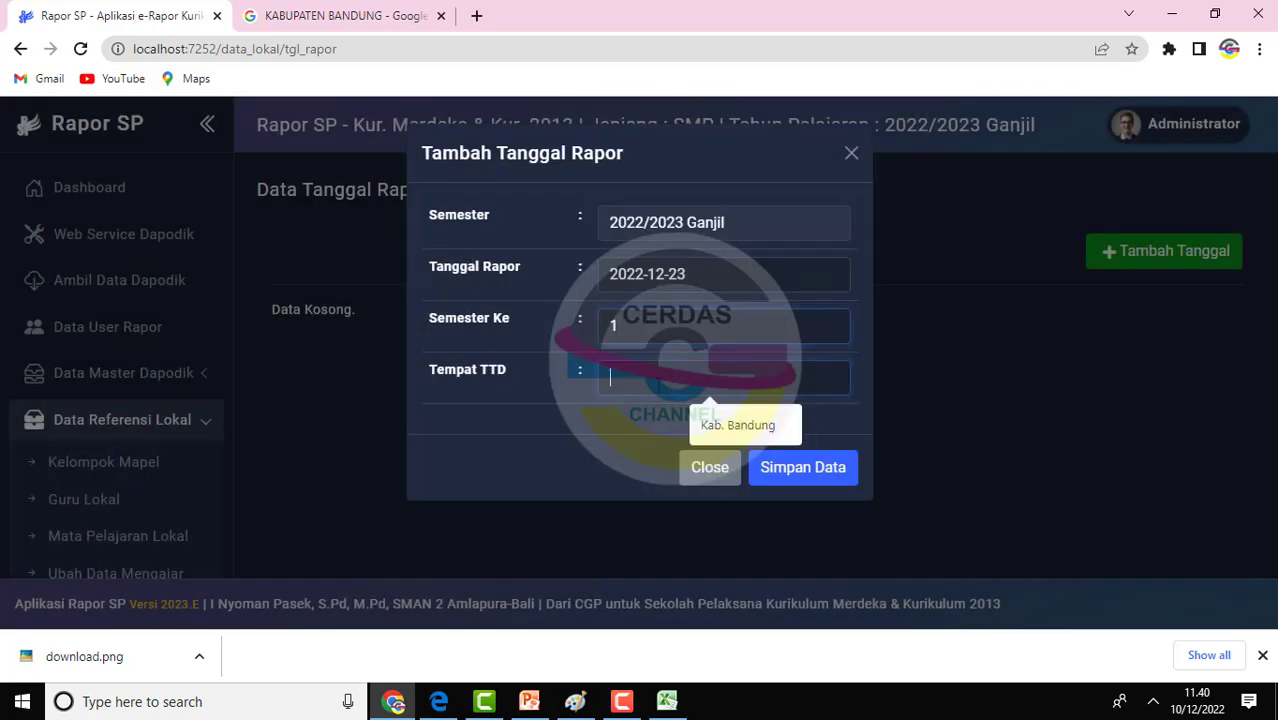
pyautogui.write('mAJALA')
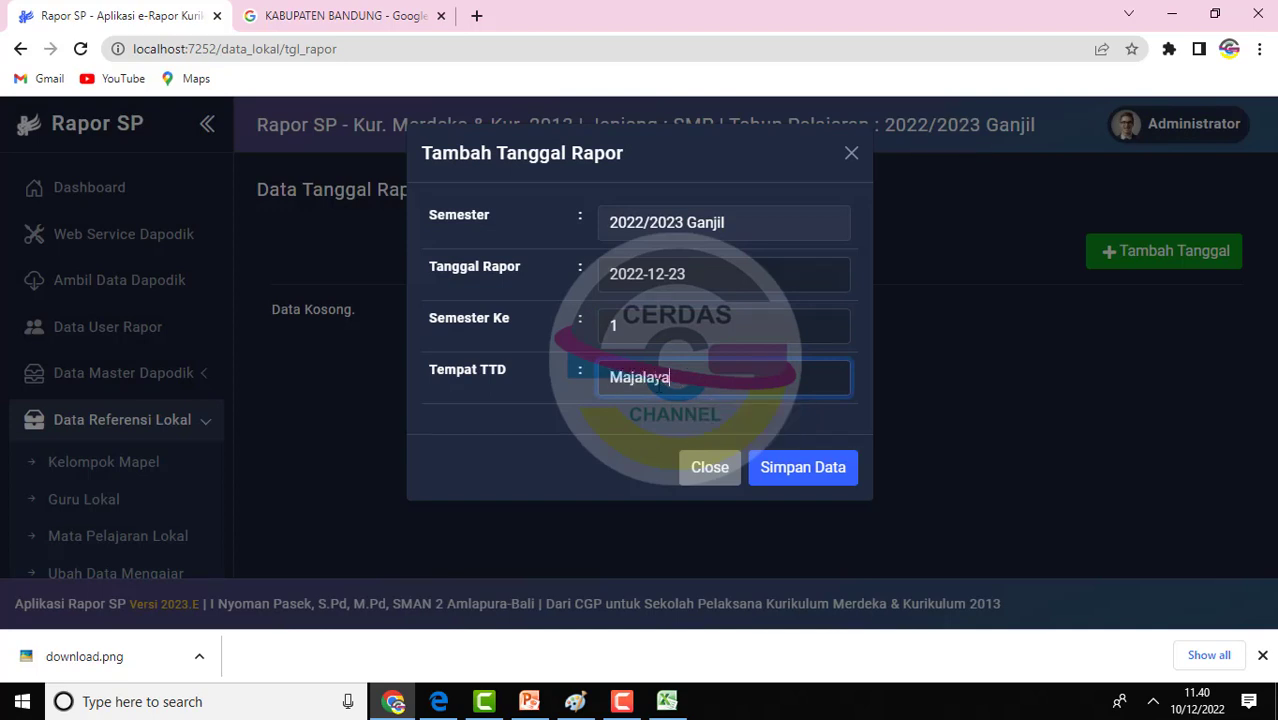
pyautogui.click(842, 472)
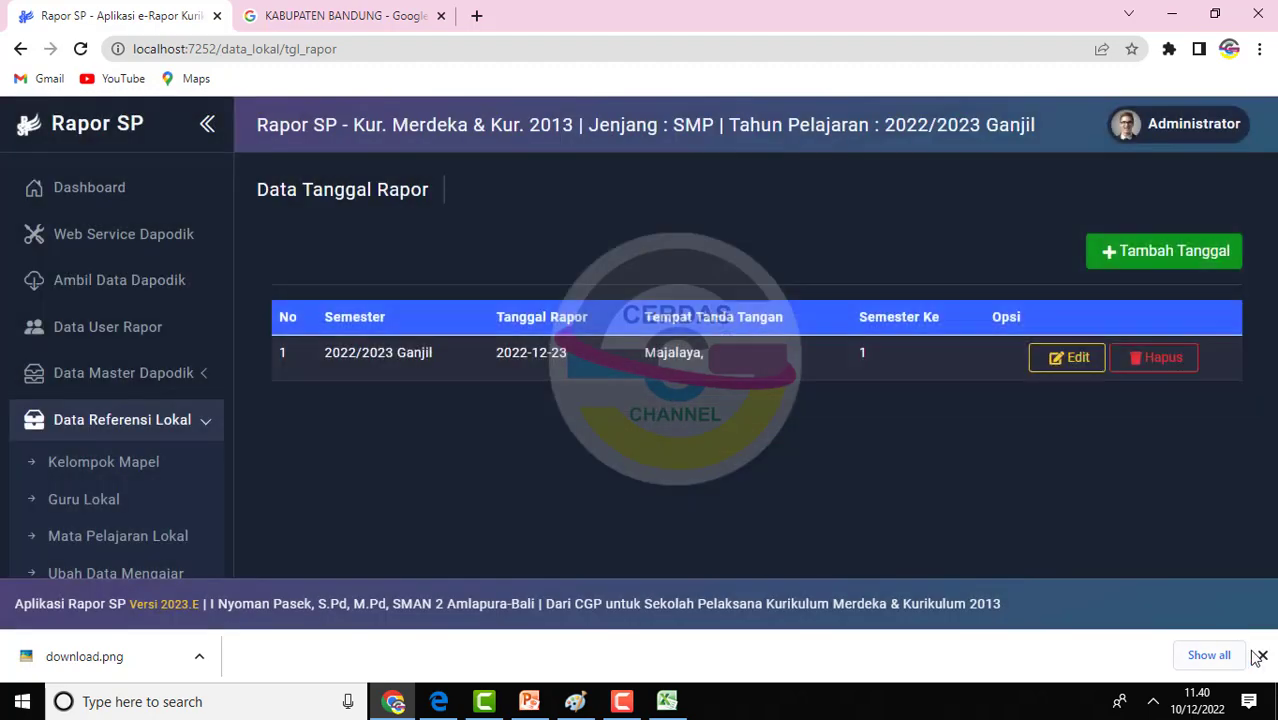
pyautogui.click(1260, 656)
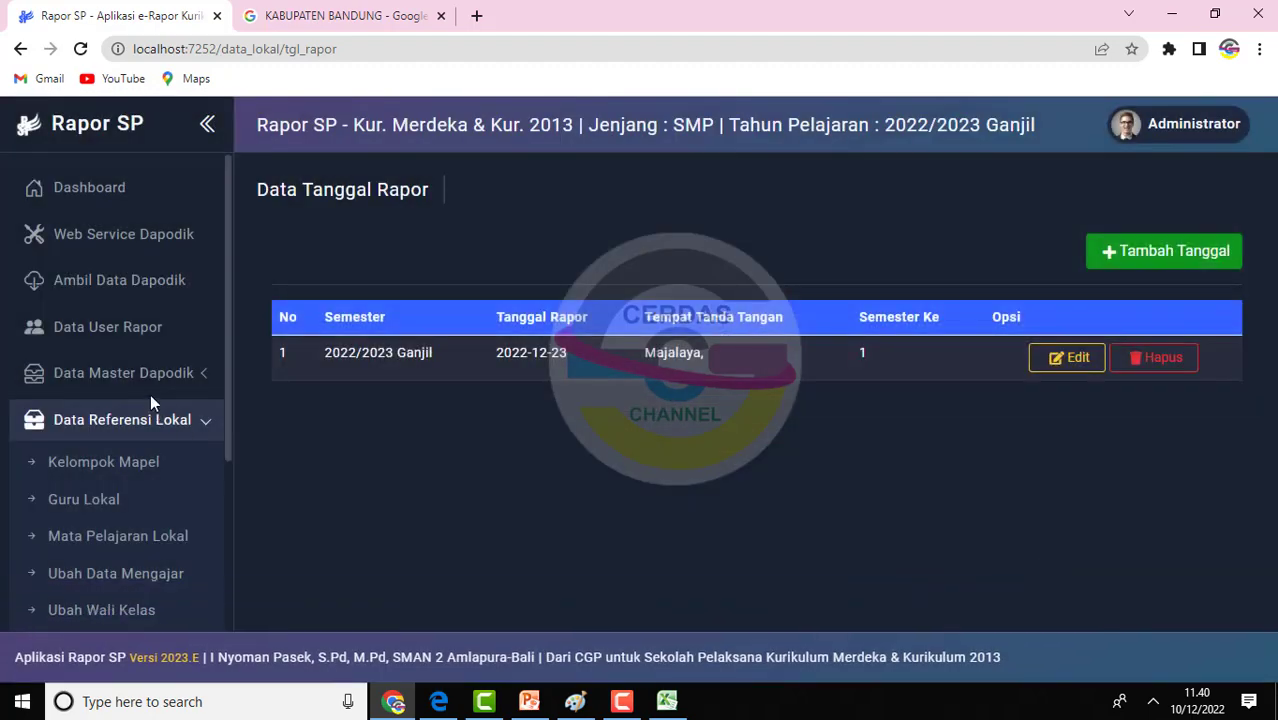
pyautogui.scroll(-3, 232, 375)
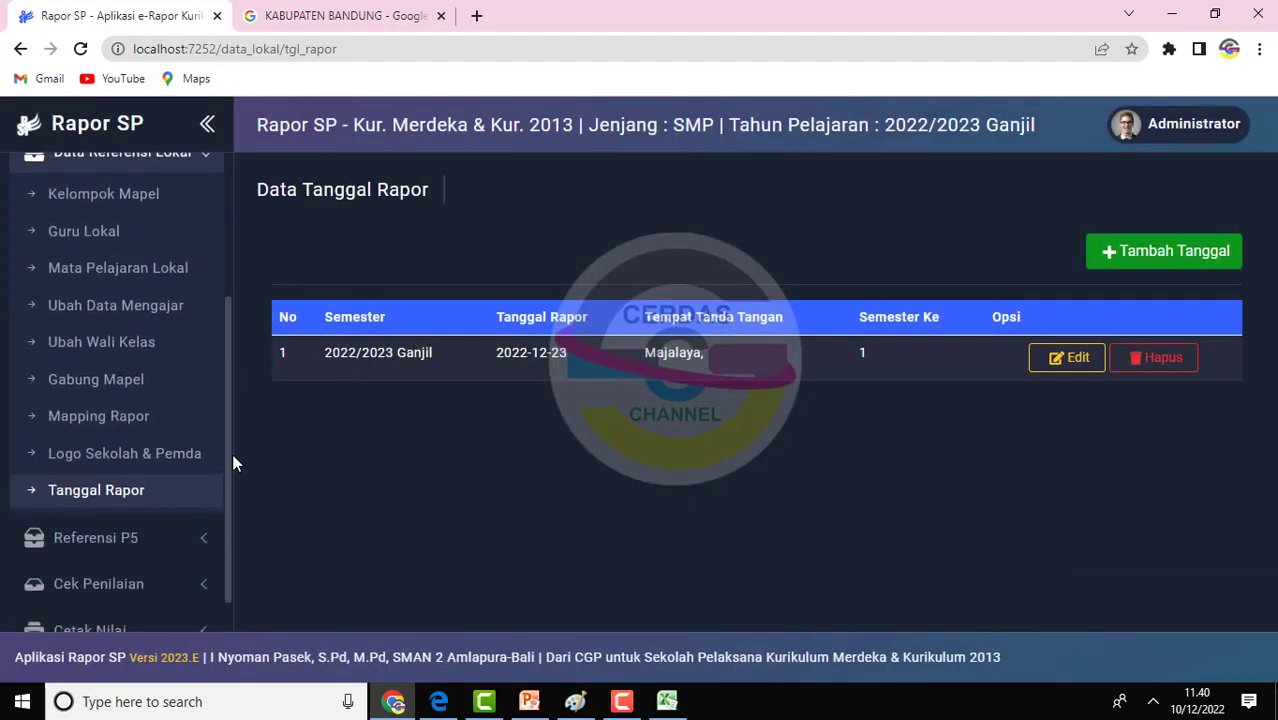
# Open the teacher title editor in Data Guru, set the first teacher's Gelar Belakang to S.Pd, and save the changes
pyautogui.scroll(3, 232, 400)
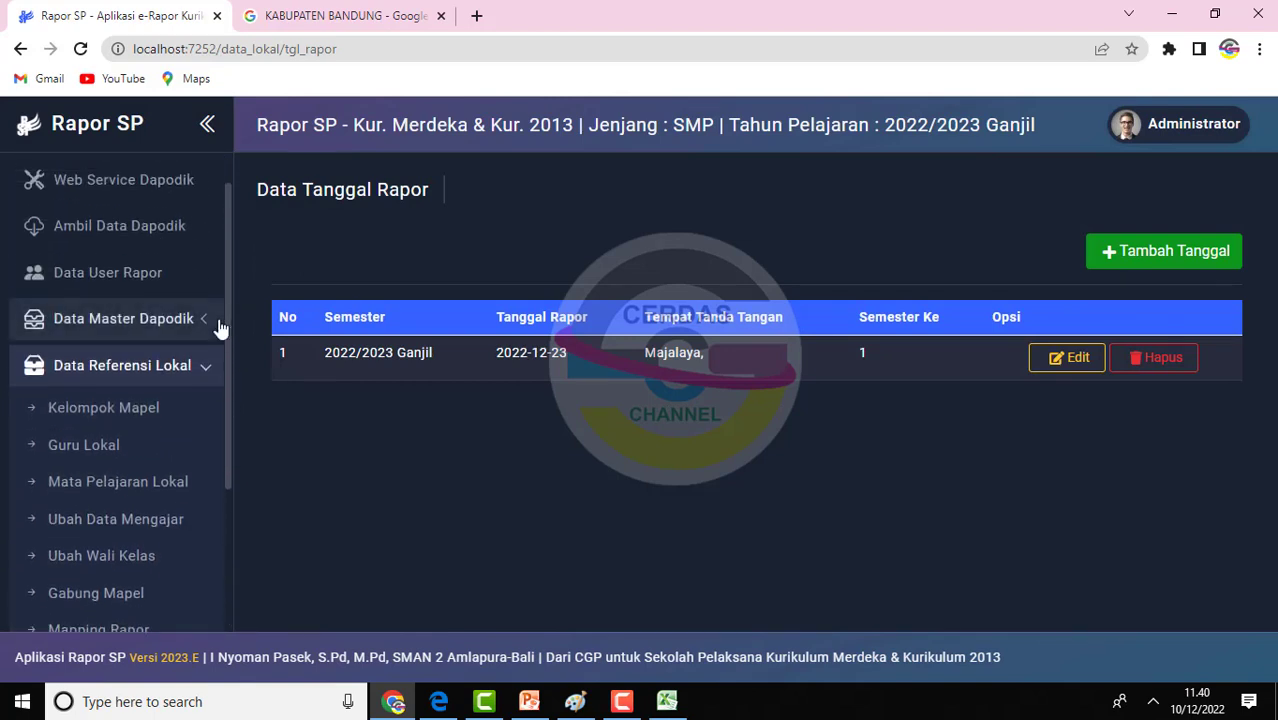
pyautogui.click(215, 319)
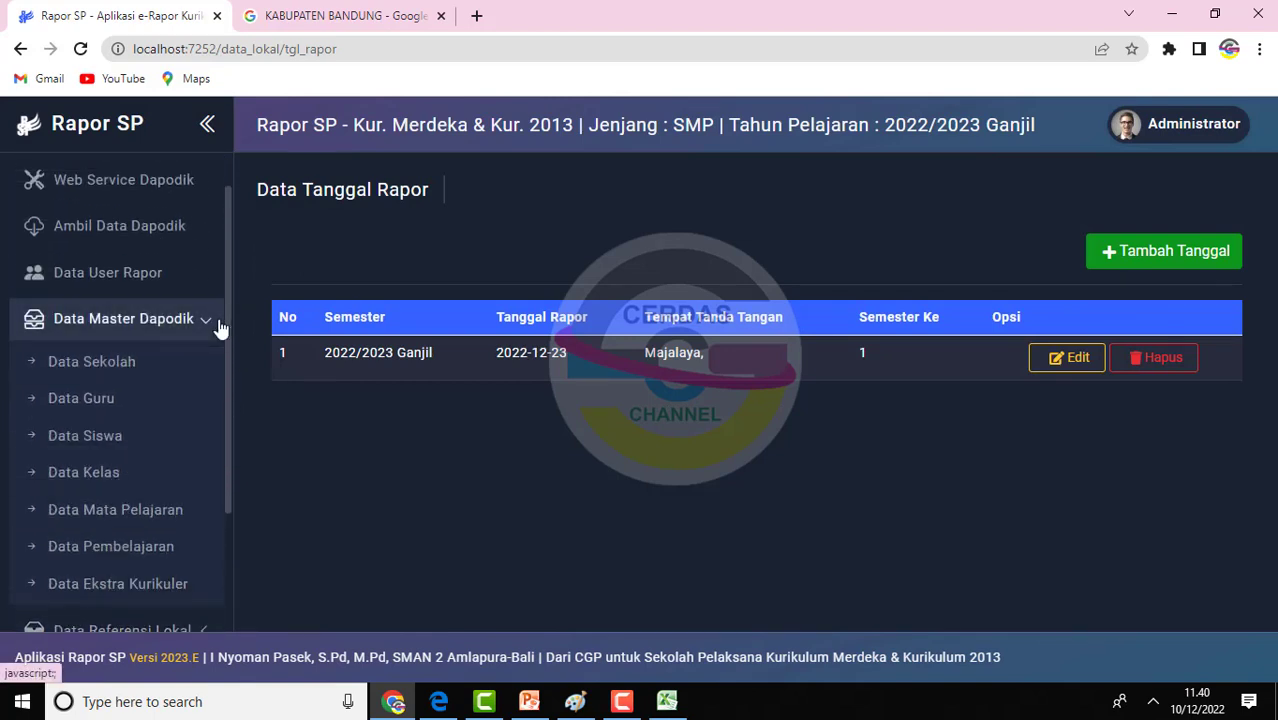
pyautogui.click(181, 400)
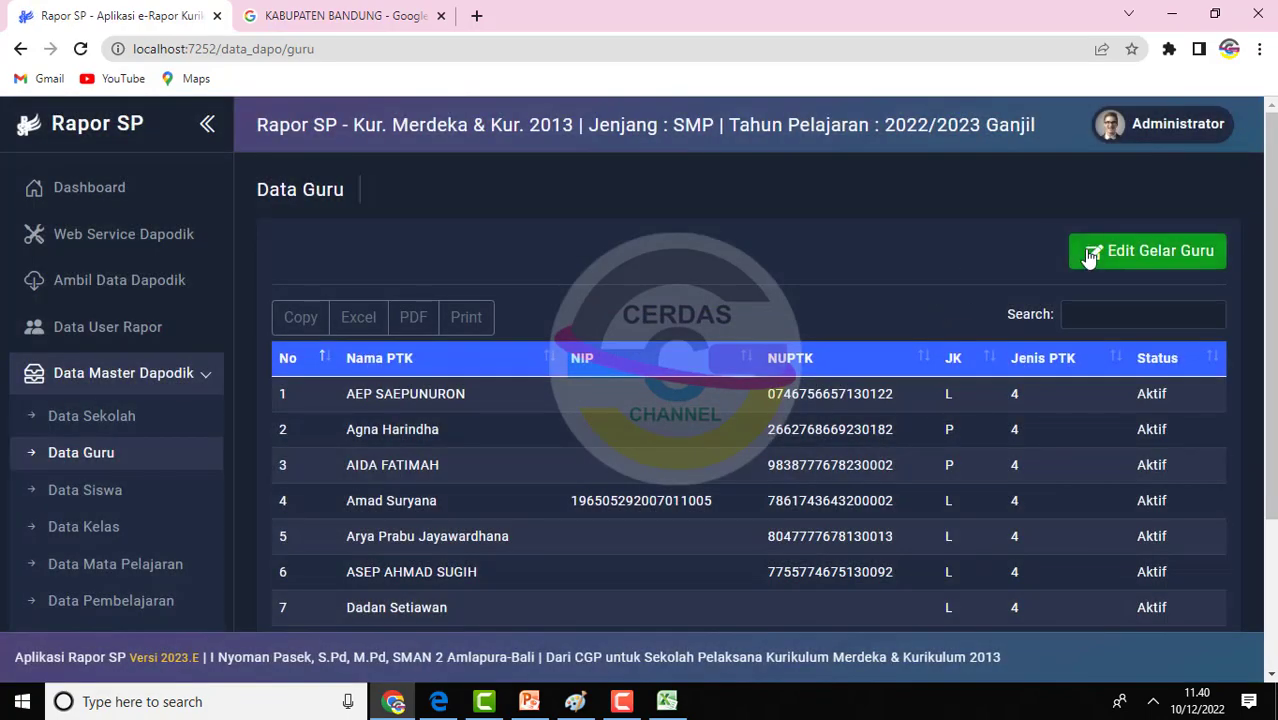
pyautogui.click(1090, 256)
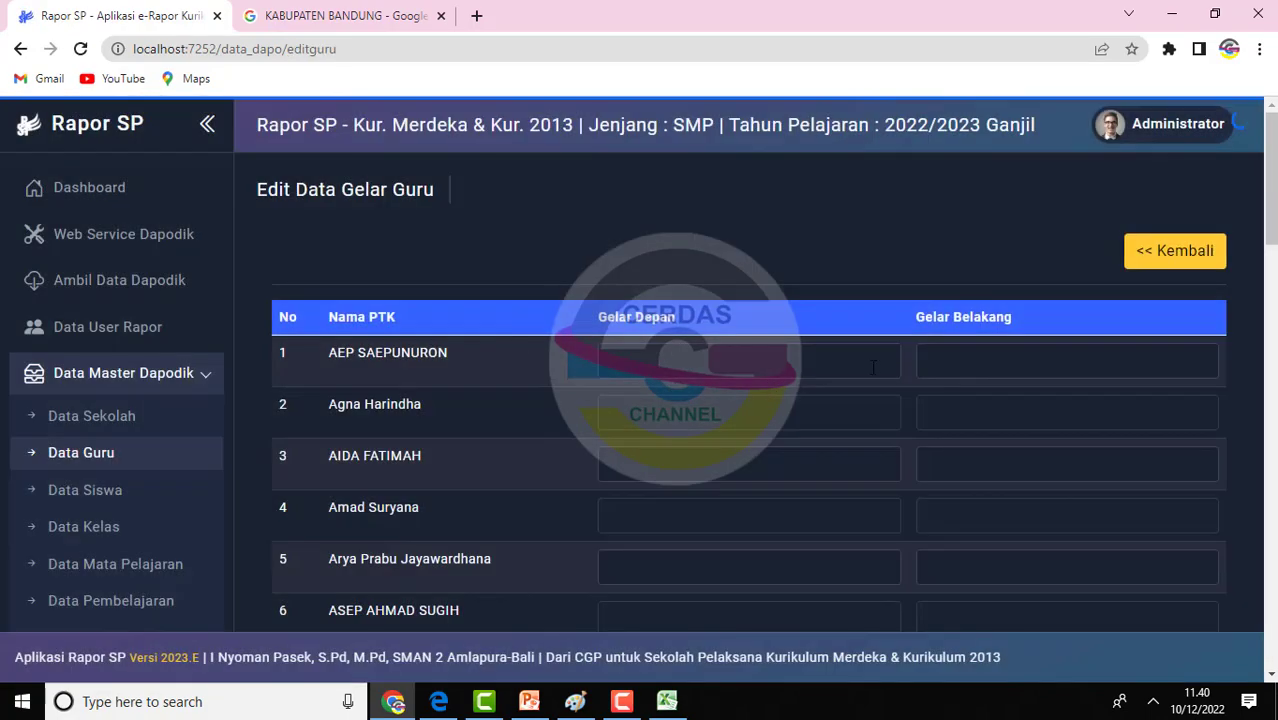
pyautogui.click(992, 356)
pyautogui.write('S.Pd')
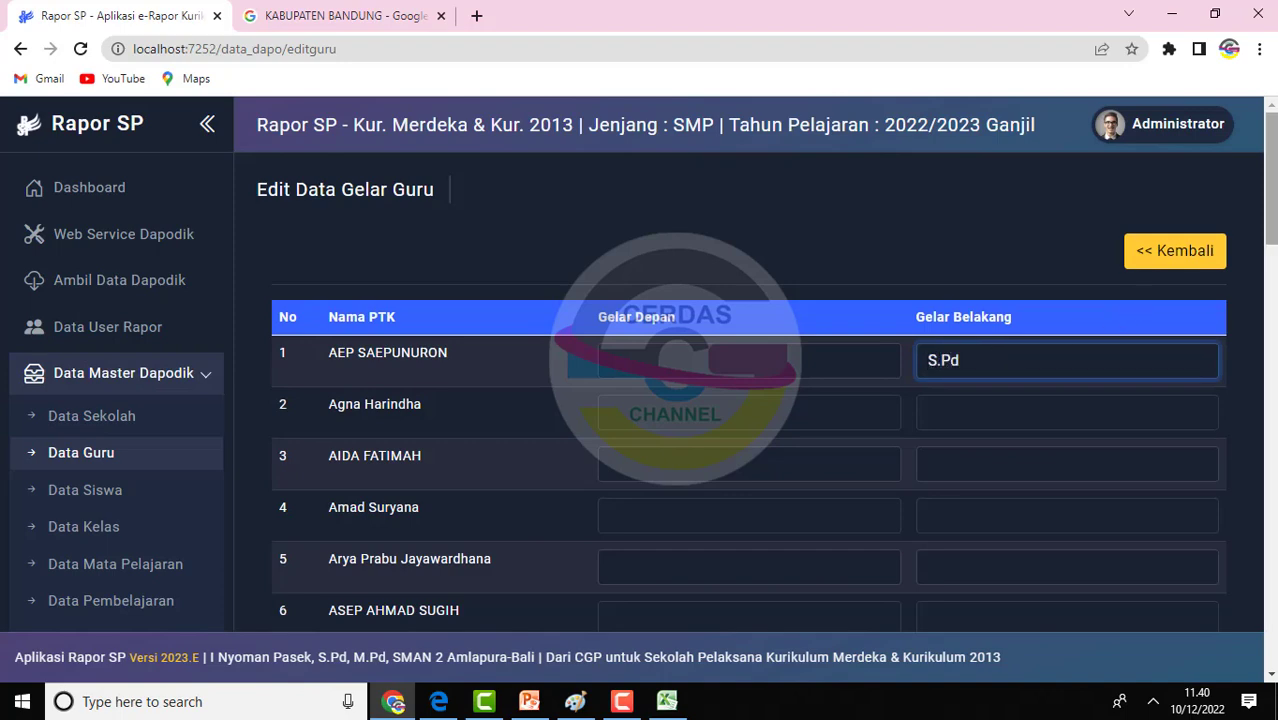
pyautogui.scroll(-12, 992, 356)
pyautogui.scroll(-5, 992, 356)
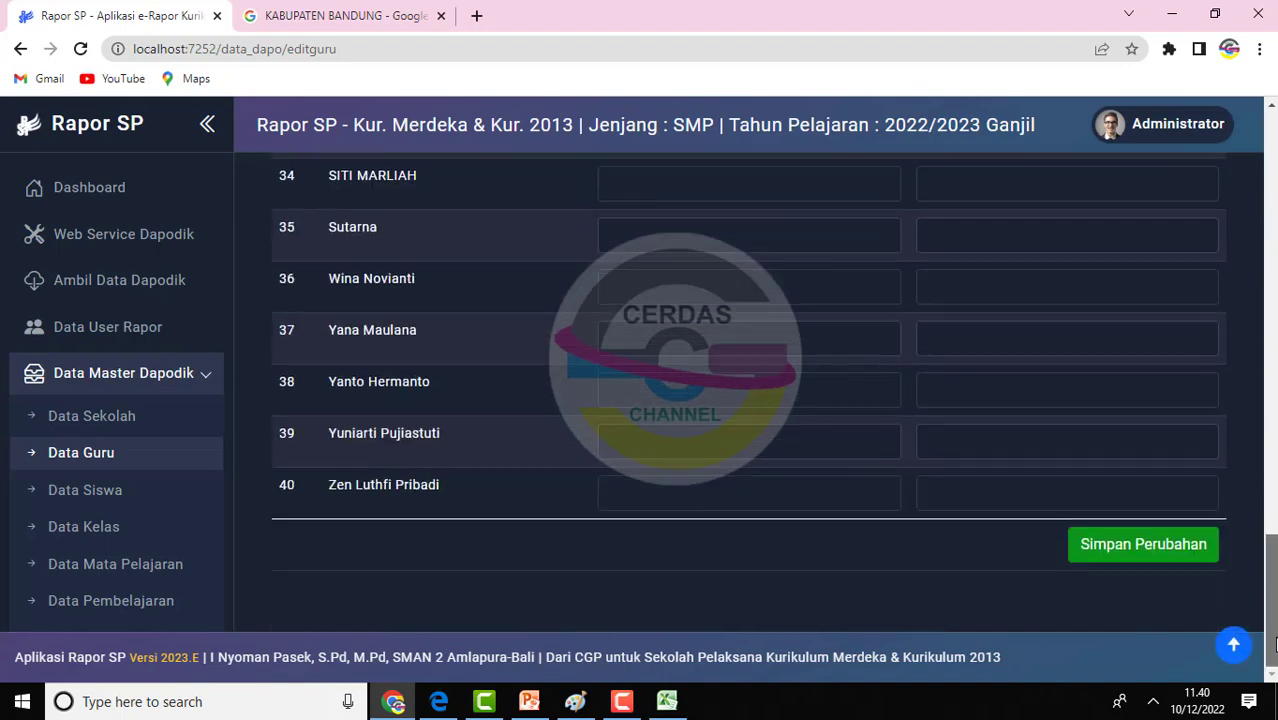
pyautogui.click(1141, 546)
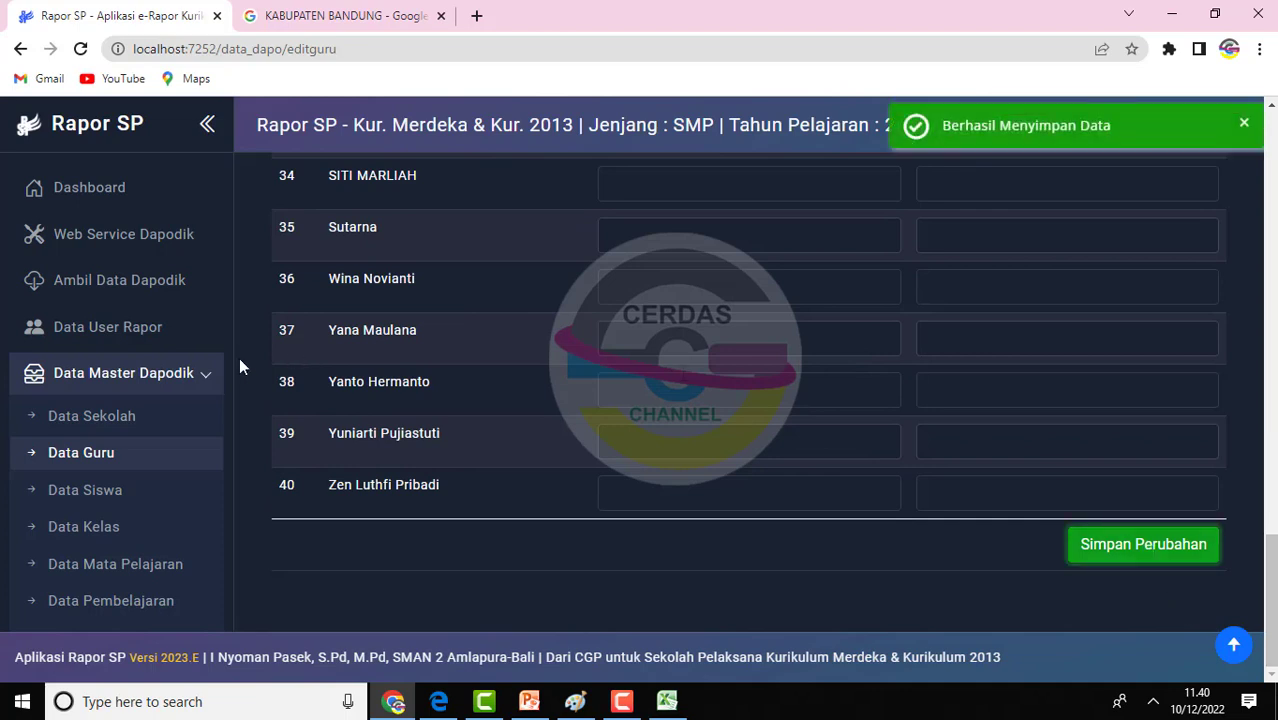
# Open the Target Capaian Profil page under Referensi P5
pyautogui.scroll(-3, 224, 466)
pyautogui.click(65, 378)
pyautogui.scroll(-2, 147, 385)
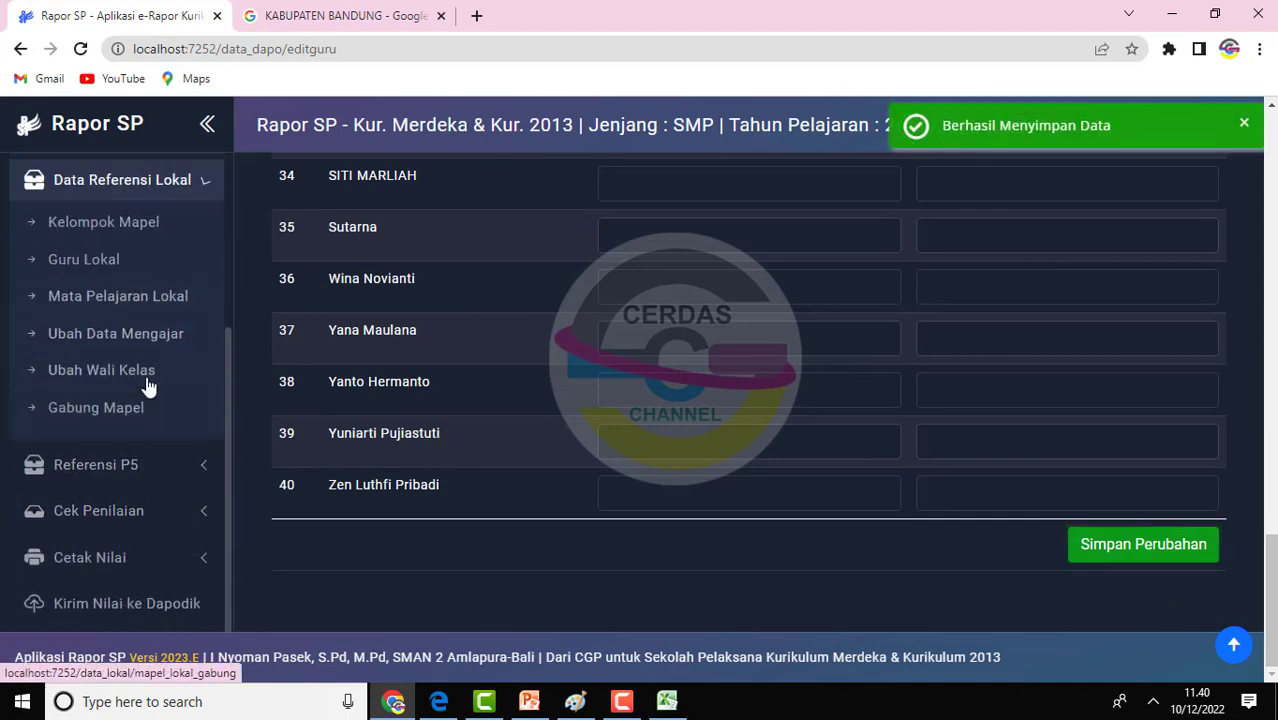
pyautogui.scroll(-1, 147, 385)
pyautogui.scroll(-1, 231, 427)
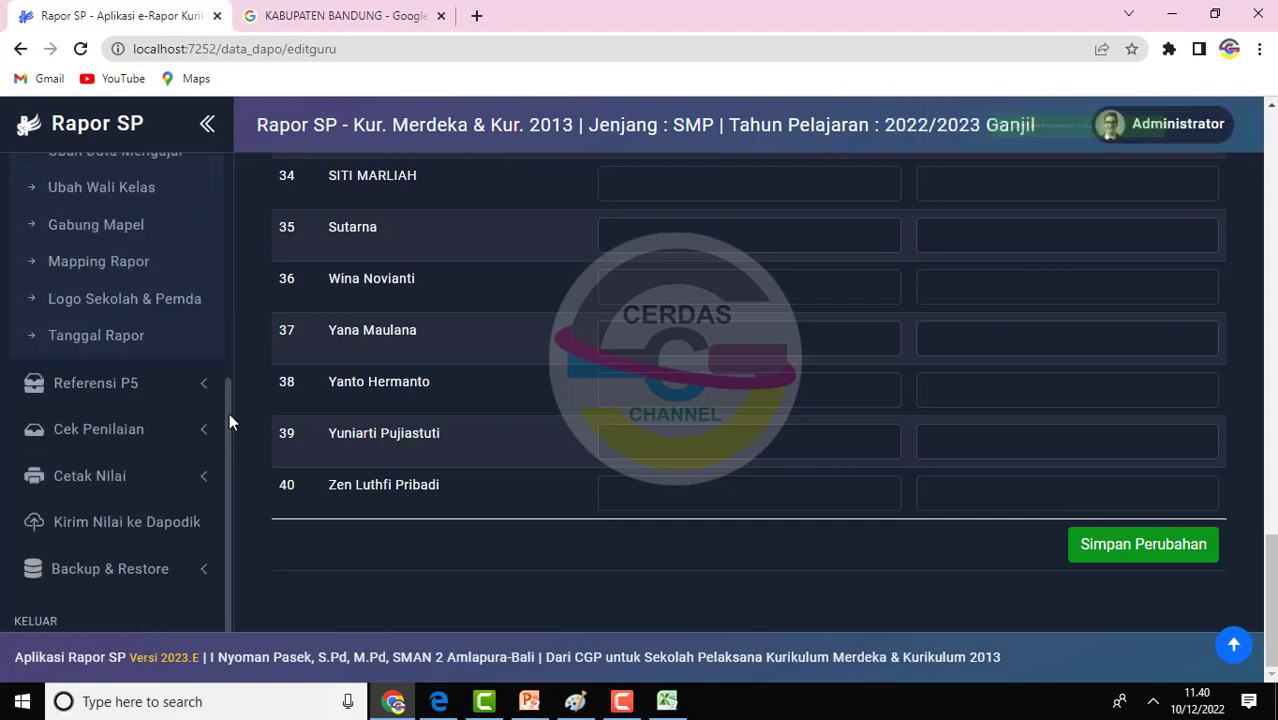
pyautogui.scroll(1, 232, 400)
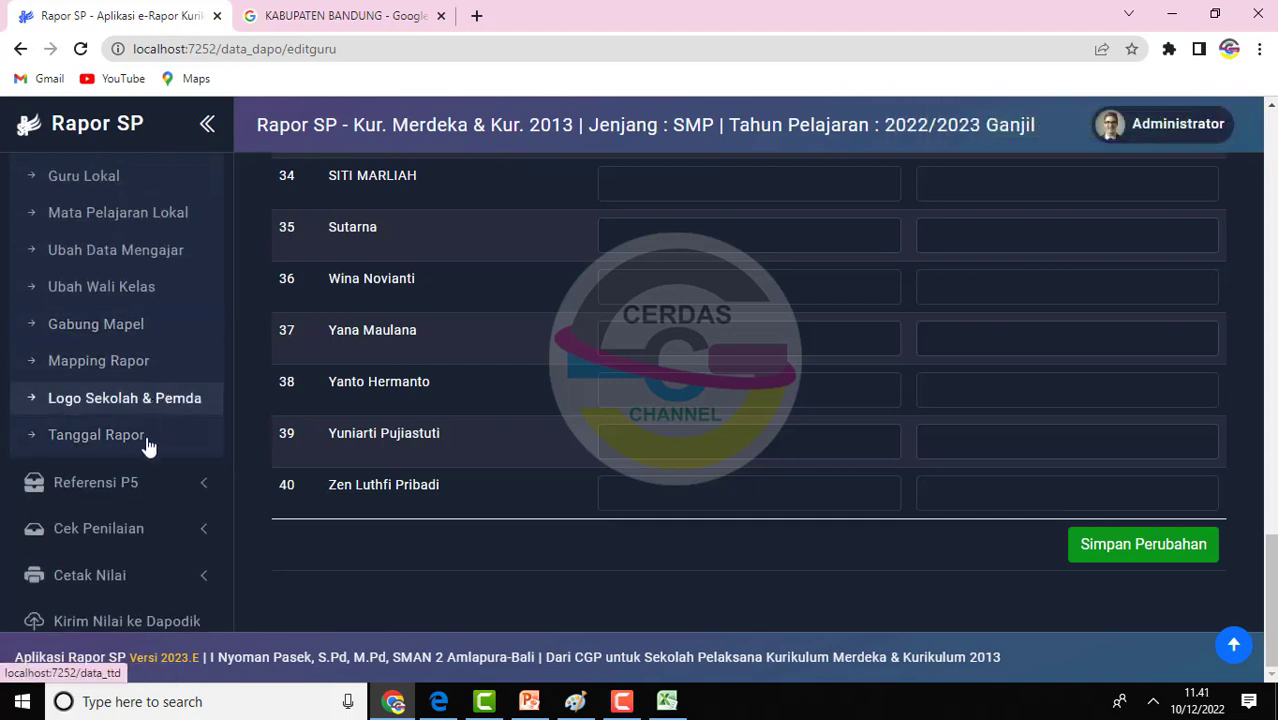
pyautogui.click(145, 490)
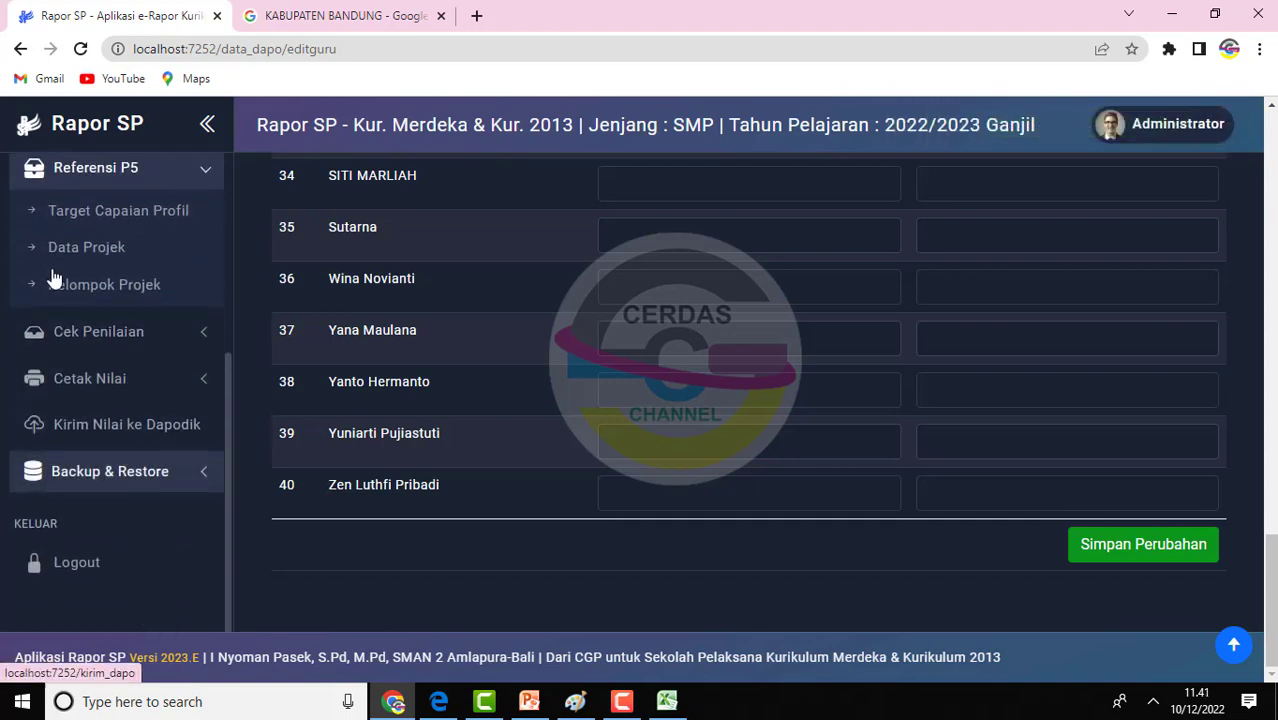
pyautogui.click(163, 215)
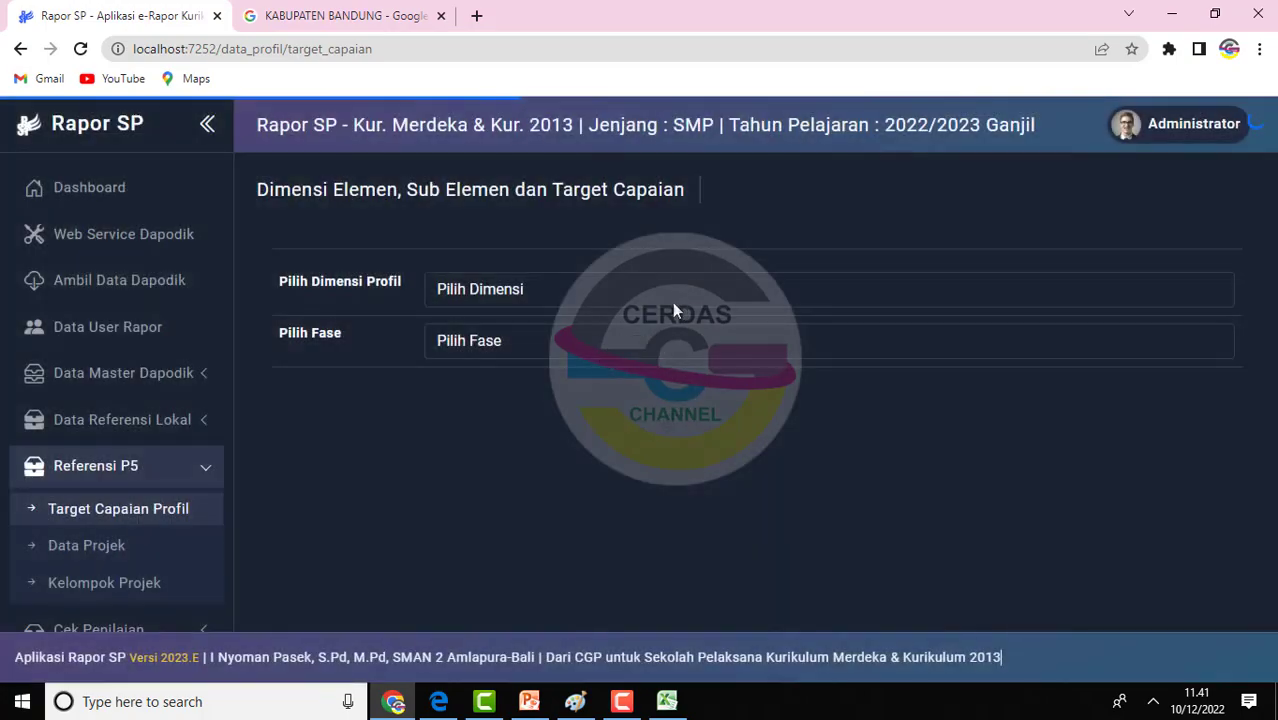
# Review the target outcomes for the dimension Beriman, Bertakwa Kepada Tuhan Yang Maha Esa, dan Berakhlak Mulia in Fase D
pyautogui.click(672, 292)
pyautogui.click(594, 344)
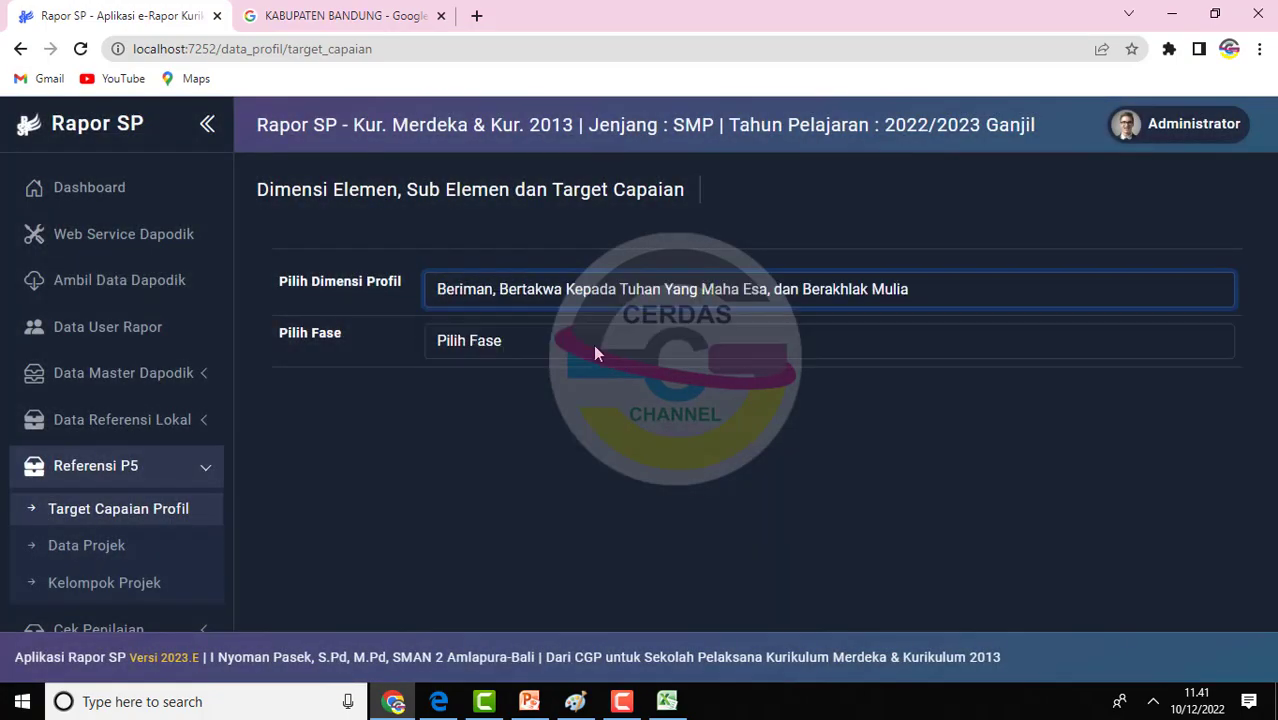
pyautogui.click(589, 345)
pyautogui.click(545, 383)
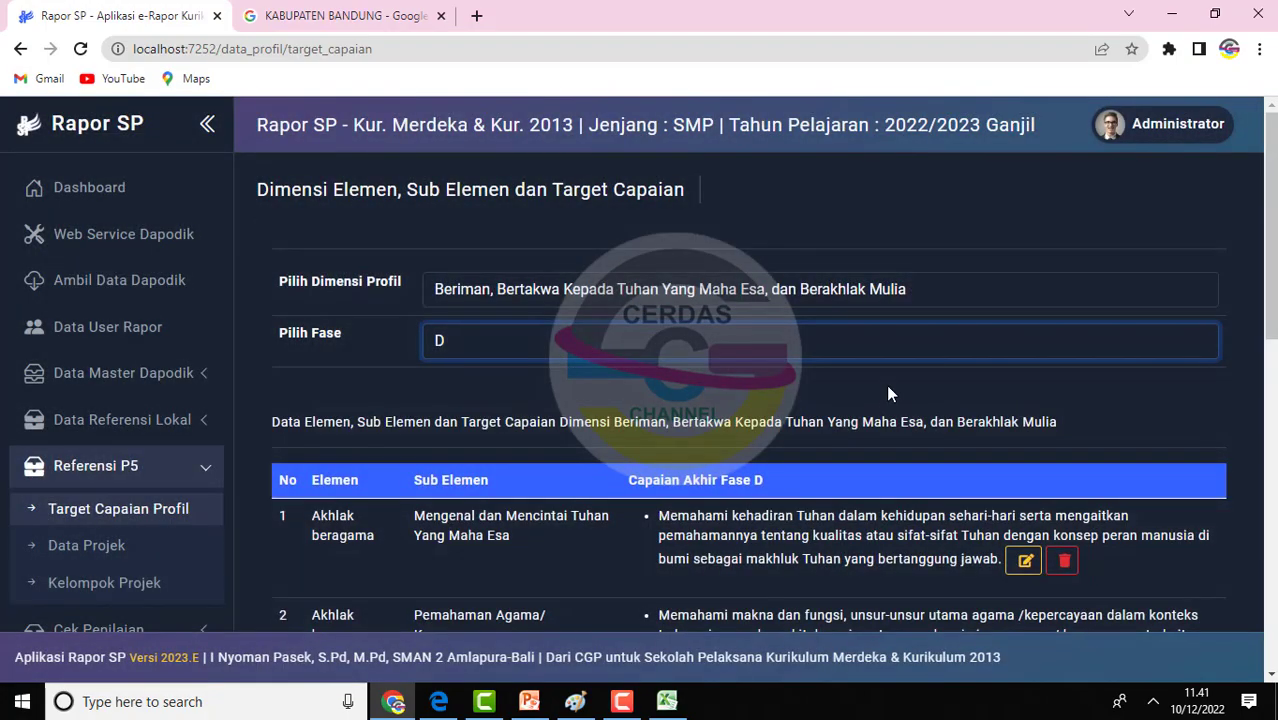
pyautogui.scroll(-4, 886, 384)
pyautogui.scroll(-2, 750, 400)
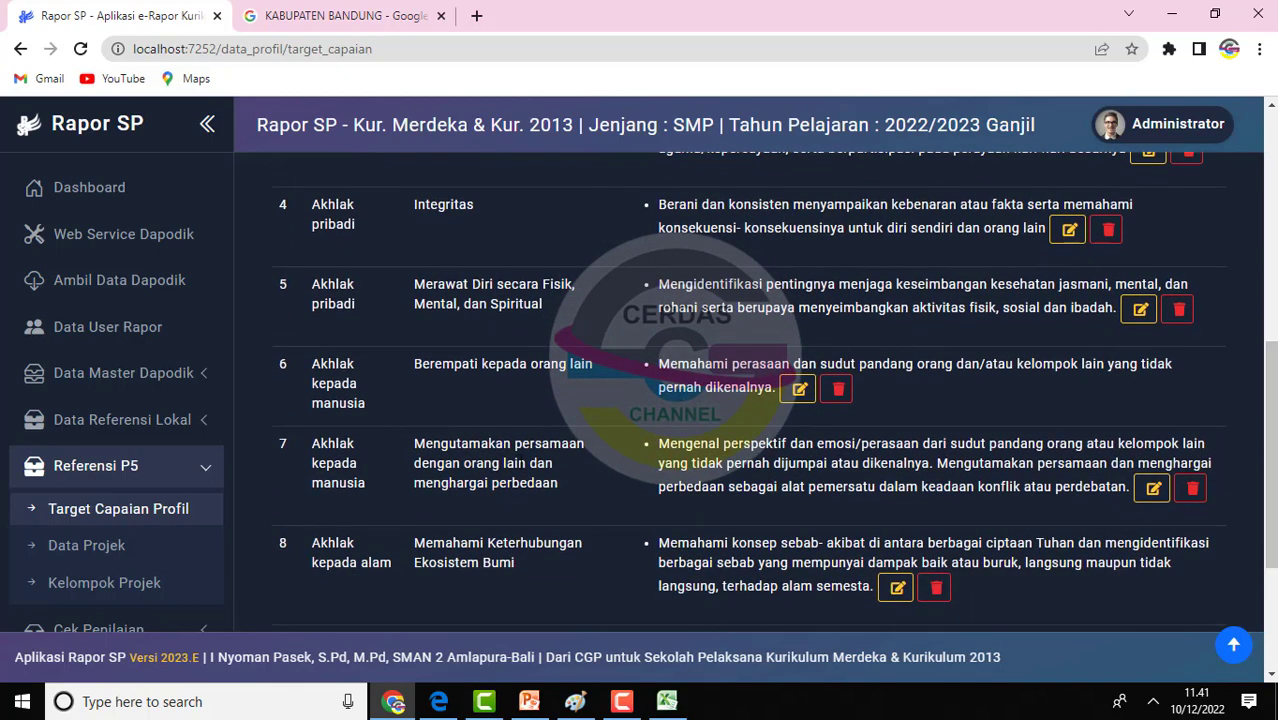
# Open Data Projek and show the projects for theme Gaya Hidup Berkelanjutan, Fase D
pyautogui.click(107, 543)
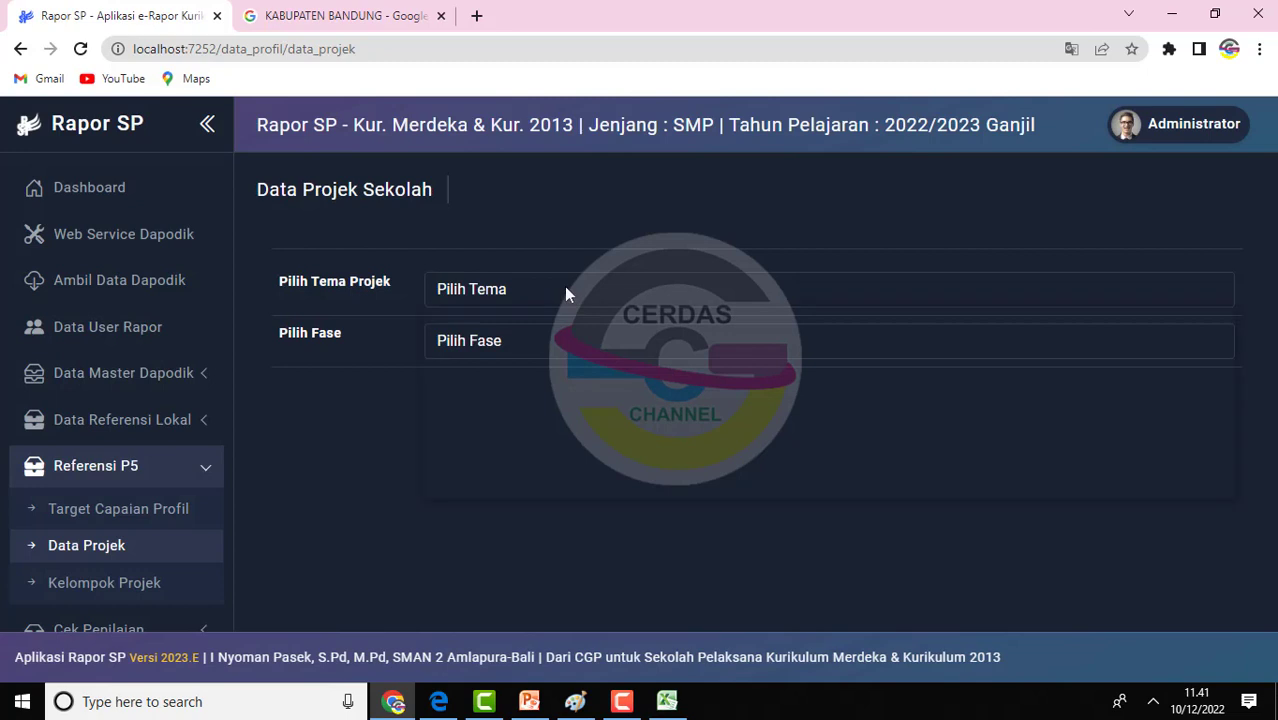
pyautogui.click(564, 289)
pyautogui.click(522, 337)
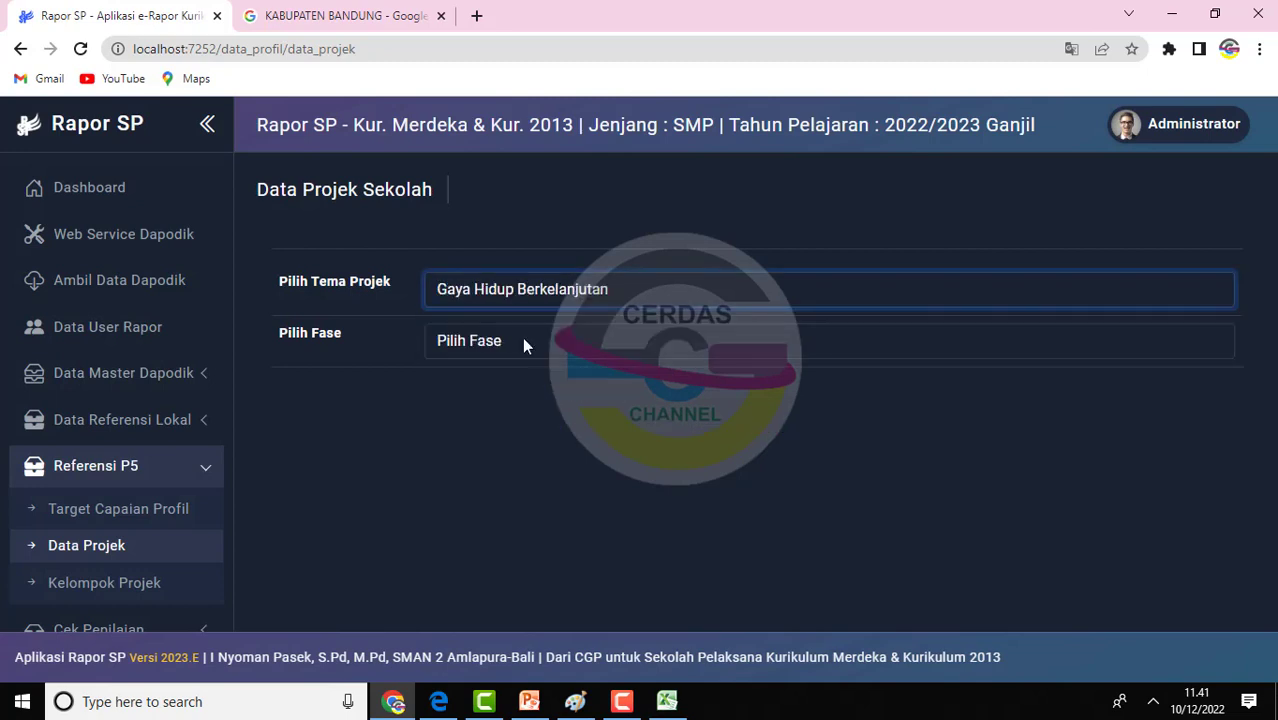
pyautogui.click(522, 337)
pyautogui.click(503, 381)
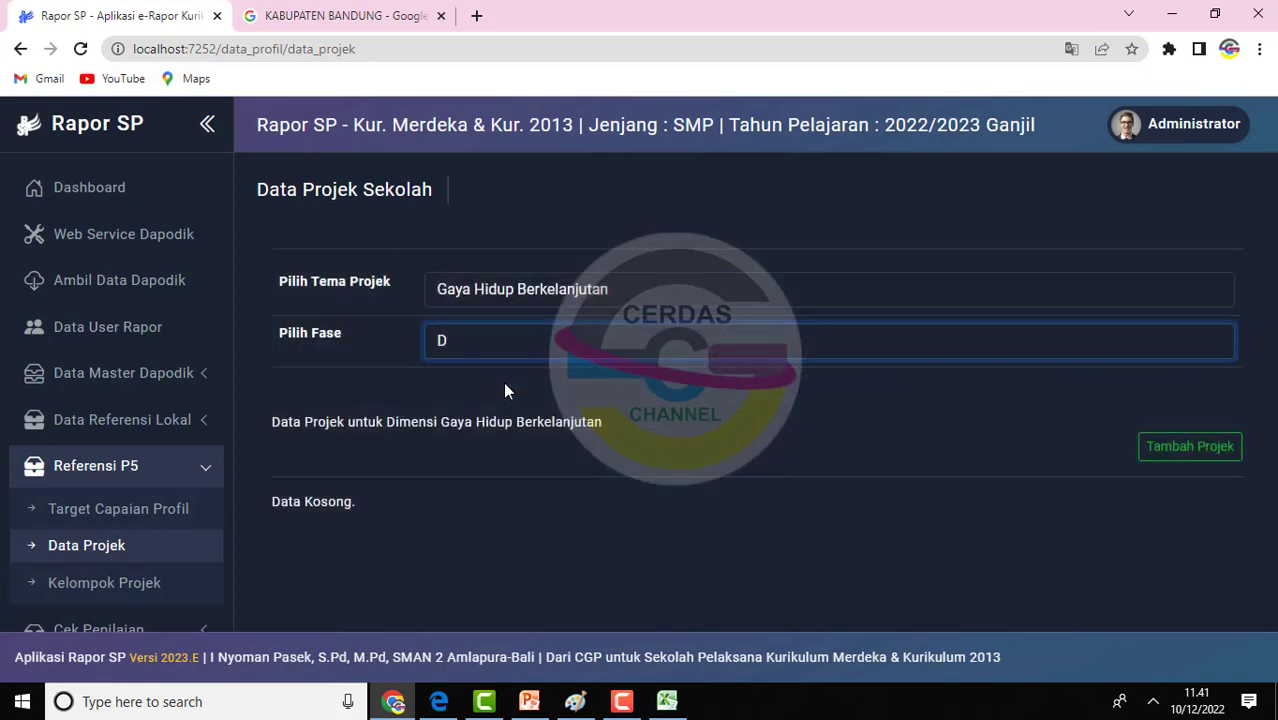
# Switch the project theme to Kearifan Lokal and choose Fase D
pyautogui.click(564, 303)
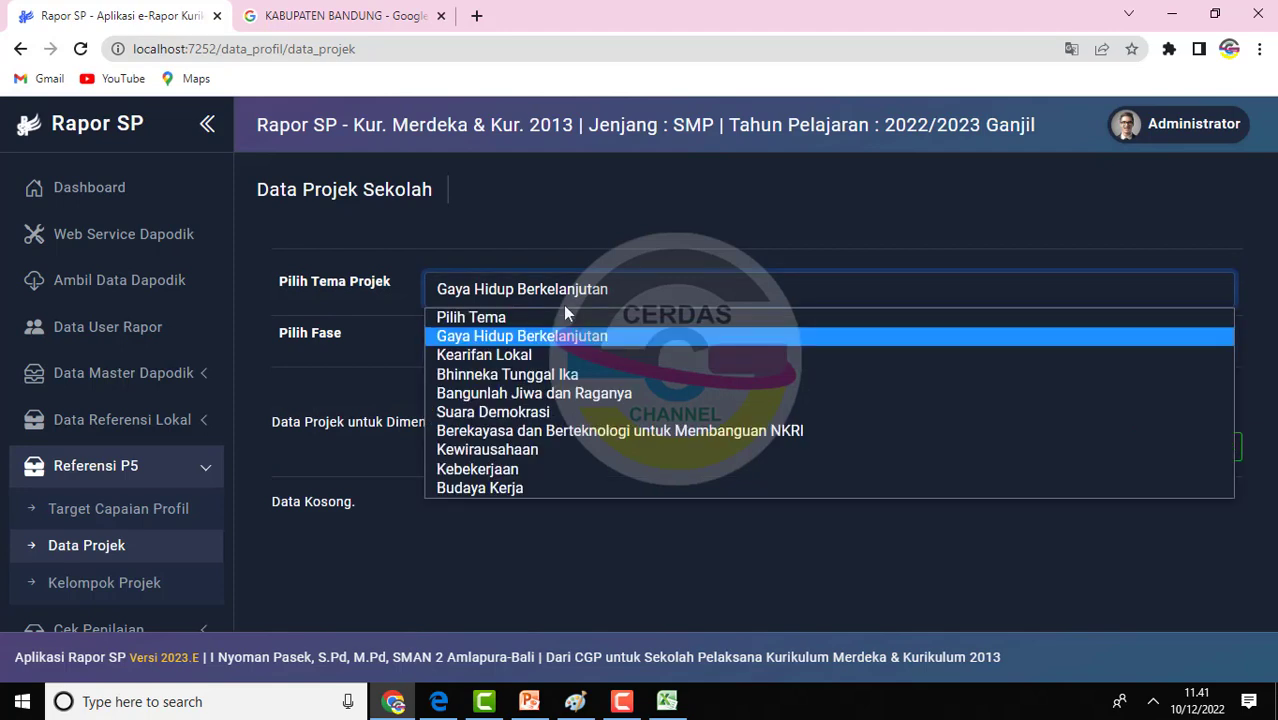
pyautogui.click(515, 356)
pyautogui.click(506, 349)
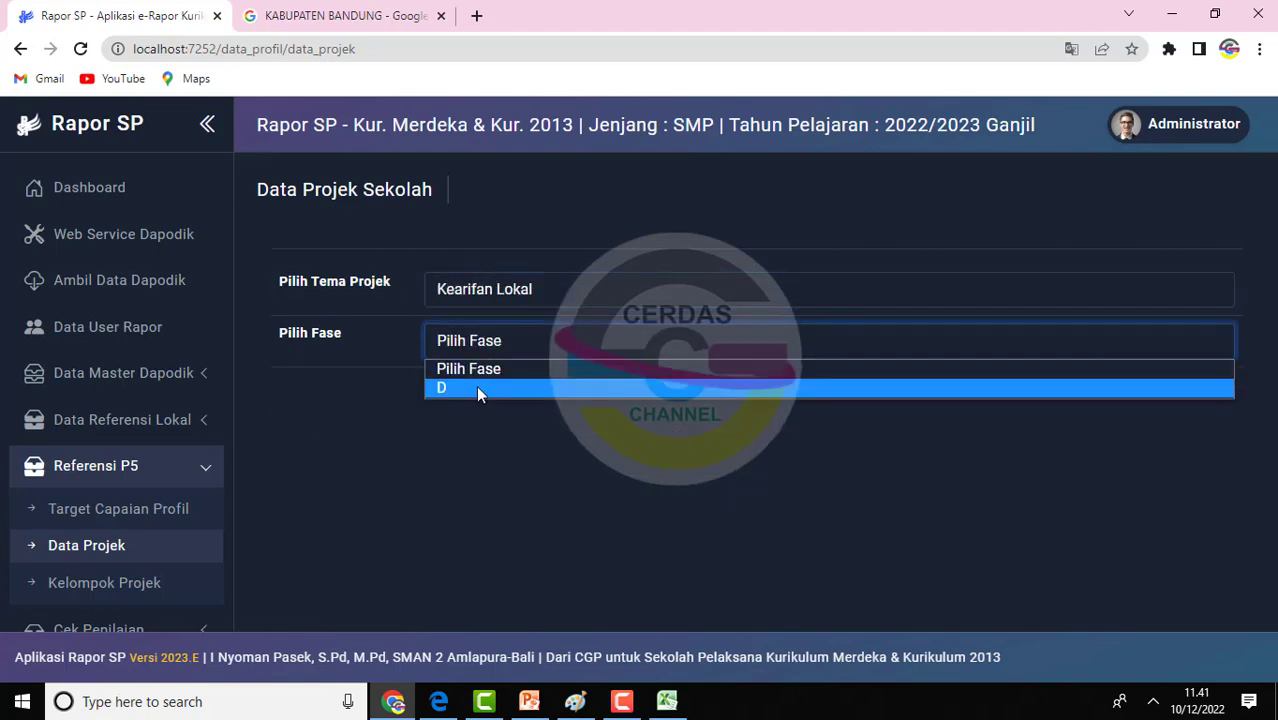
pyautogui.click(474, 388)
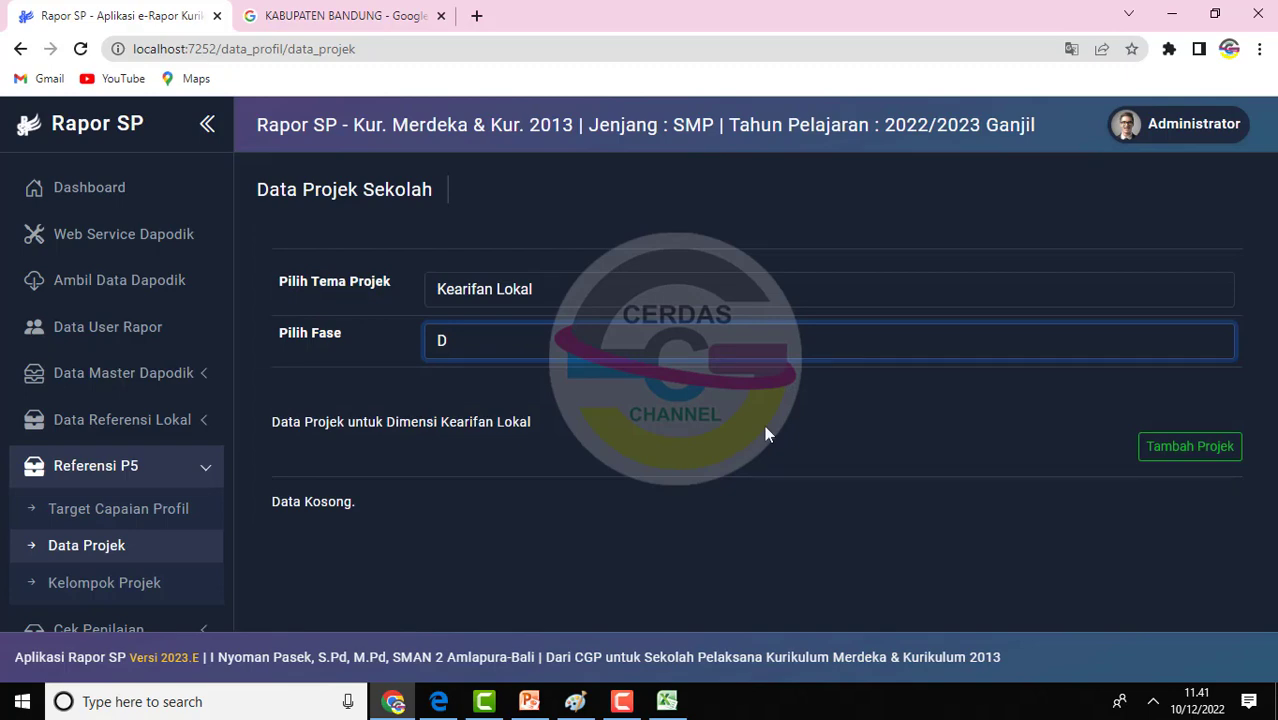
# Load Aplikasi Dapodik at localhost:5774 in the second browser tab
pyautogui.click(345, 15)
pyautogui.click(127, 10)
pyautogui.click(339, 14)
pyautogui.click(326, 45)
pyautogui.write('LO')
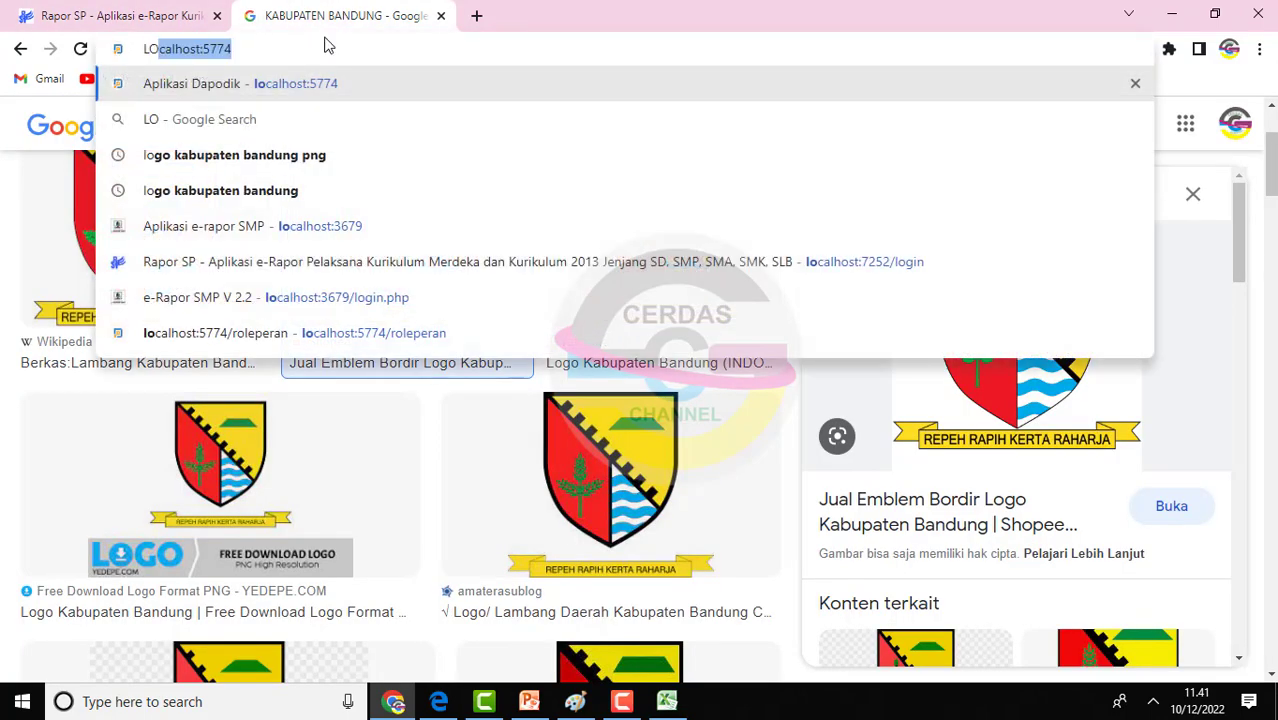
pyautogui.press('Return')
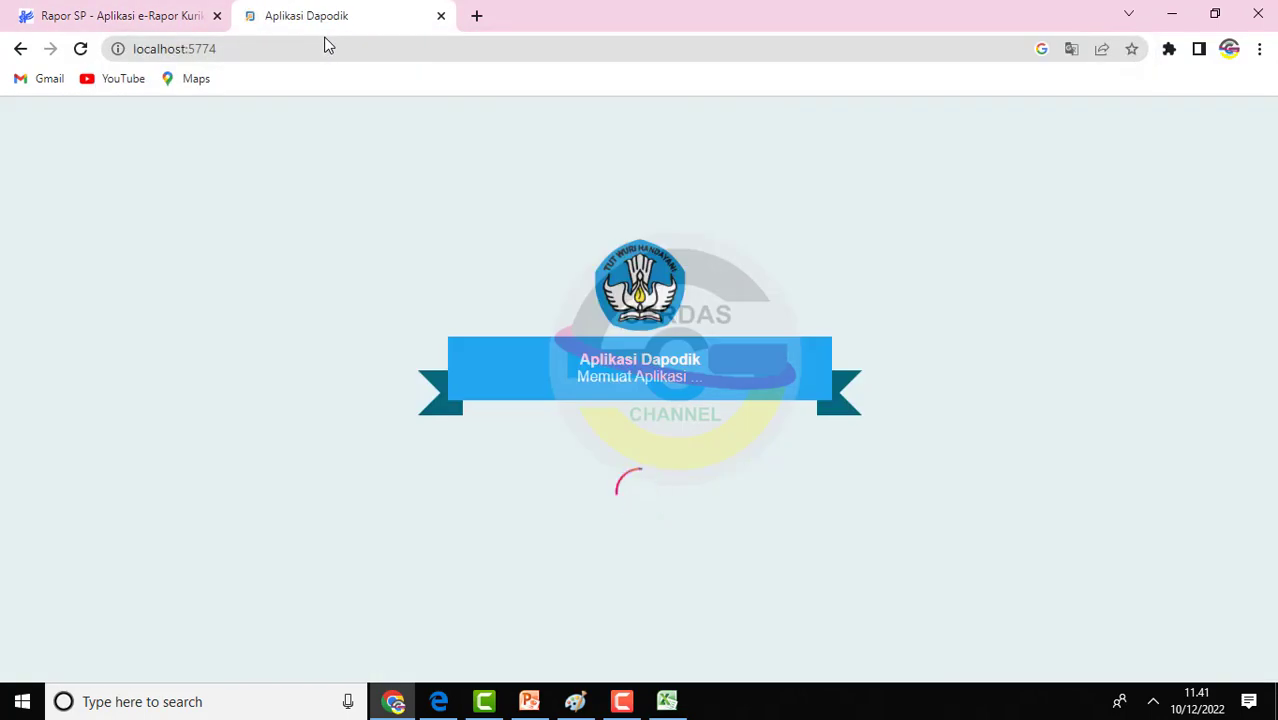
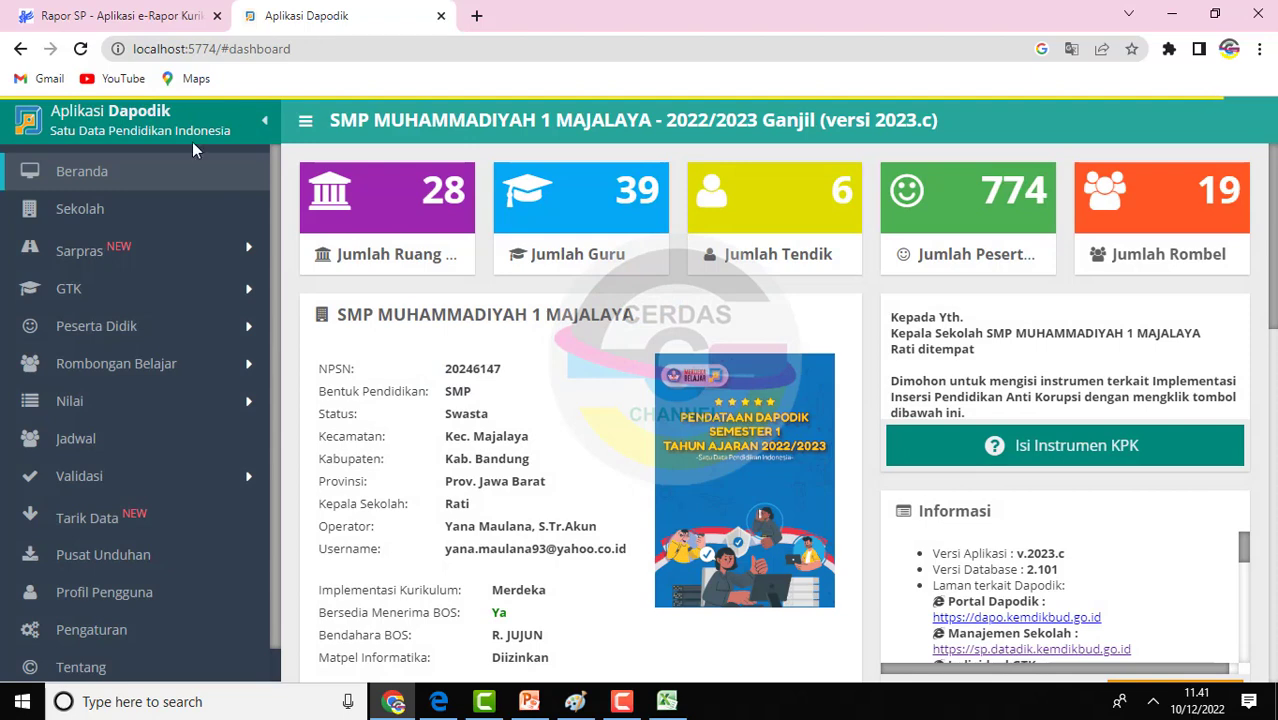
# Check which P5 themes are assigned to class 7A in its Pembelajaran under Rombongan Belajar Reguler
pyautogui.click(135, 366)
pyautogui.click(140, 401)
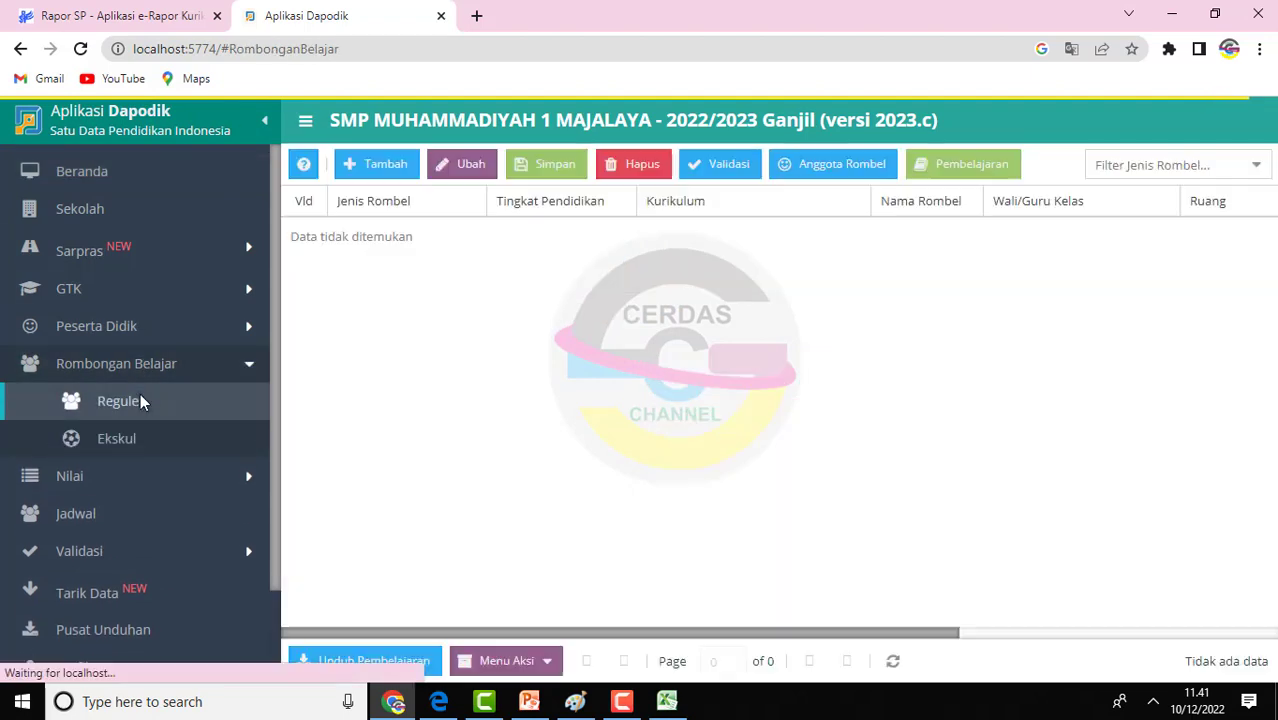
pyautogui.click(997, 612)
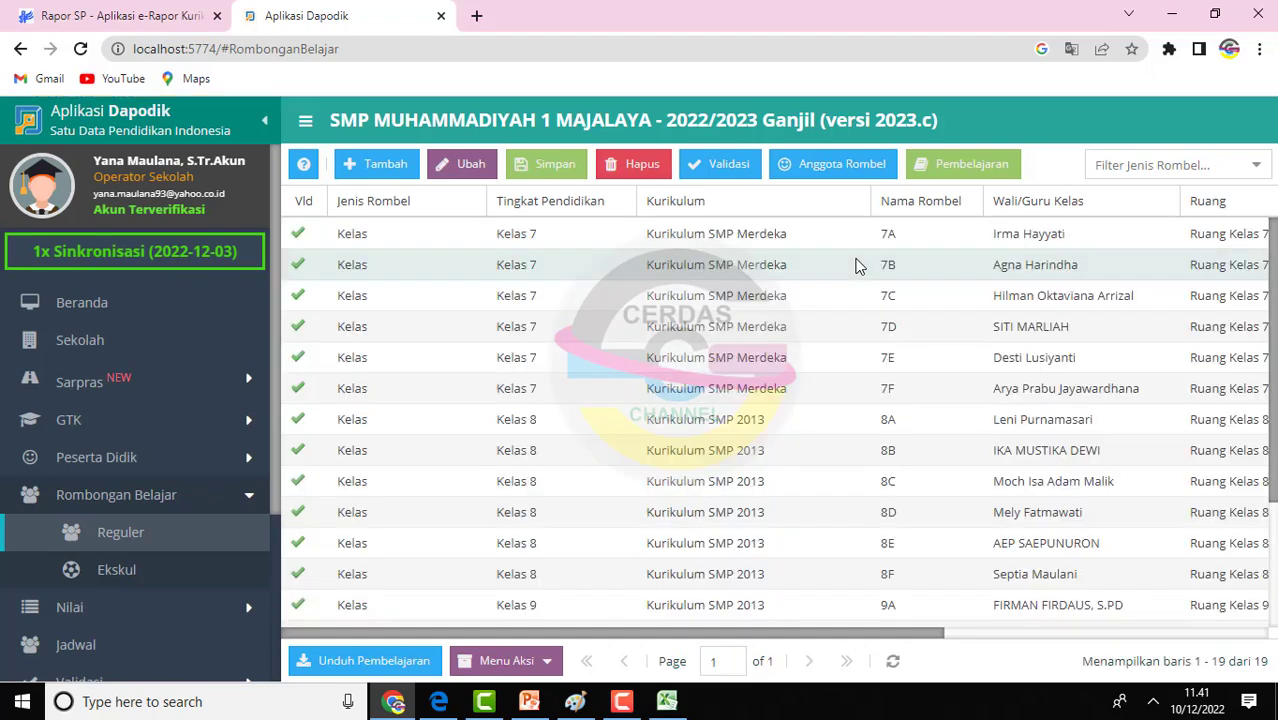
pyautogui.click(848, 236)
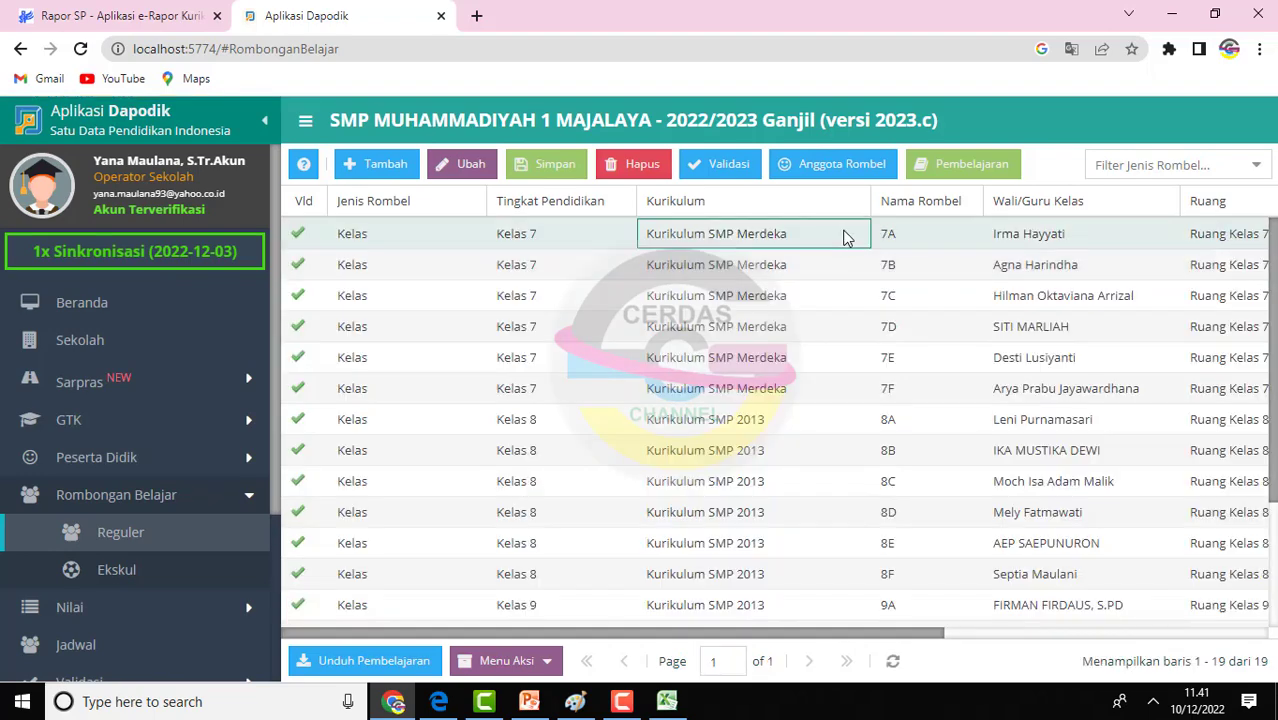
pyautogui.click(940, 172)
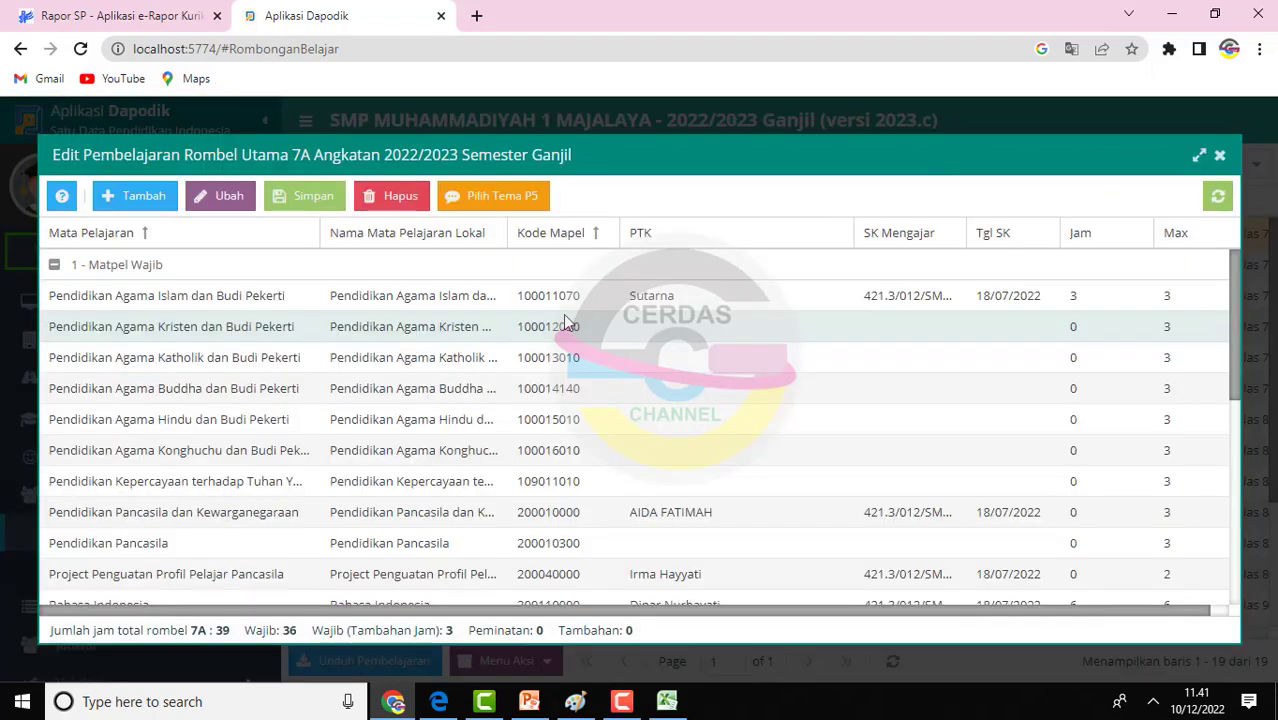
pyautogui.click(655, 576)
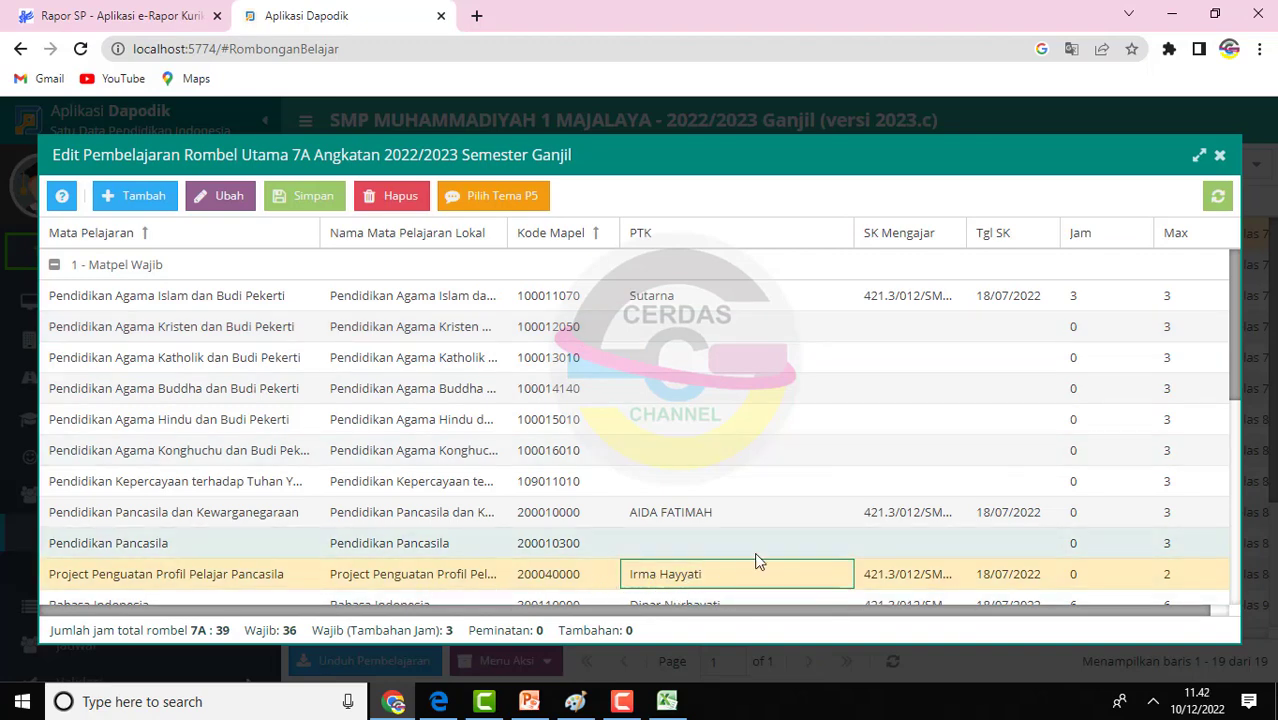
pyautogui.click(512, 200)
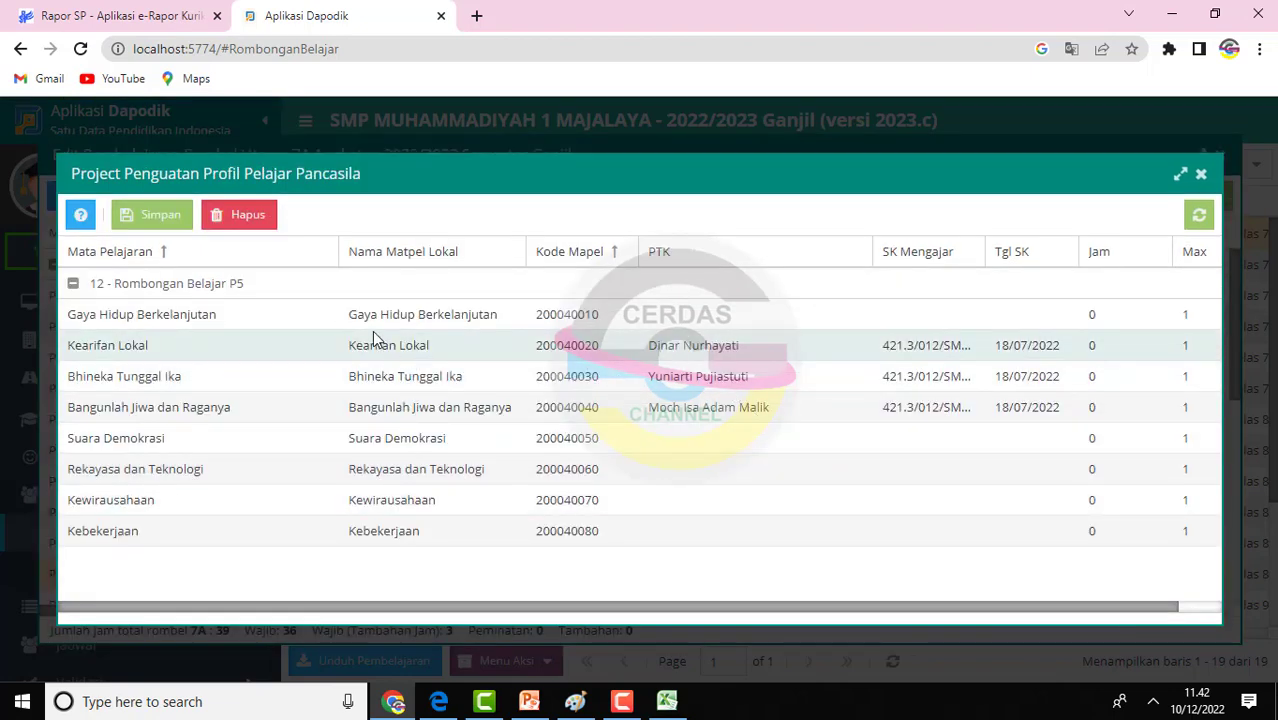
# Back in Rapor SP, start a new Kearifan Lokal, Fase D project with Nomor Projek 1.1 and Nama Projek Mengenal Permainan Daerah
pyautogui.click(118, 15)
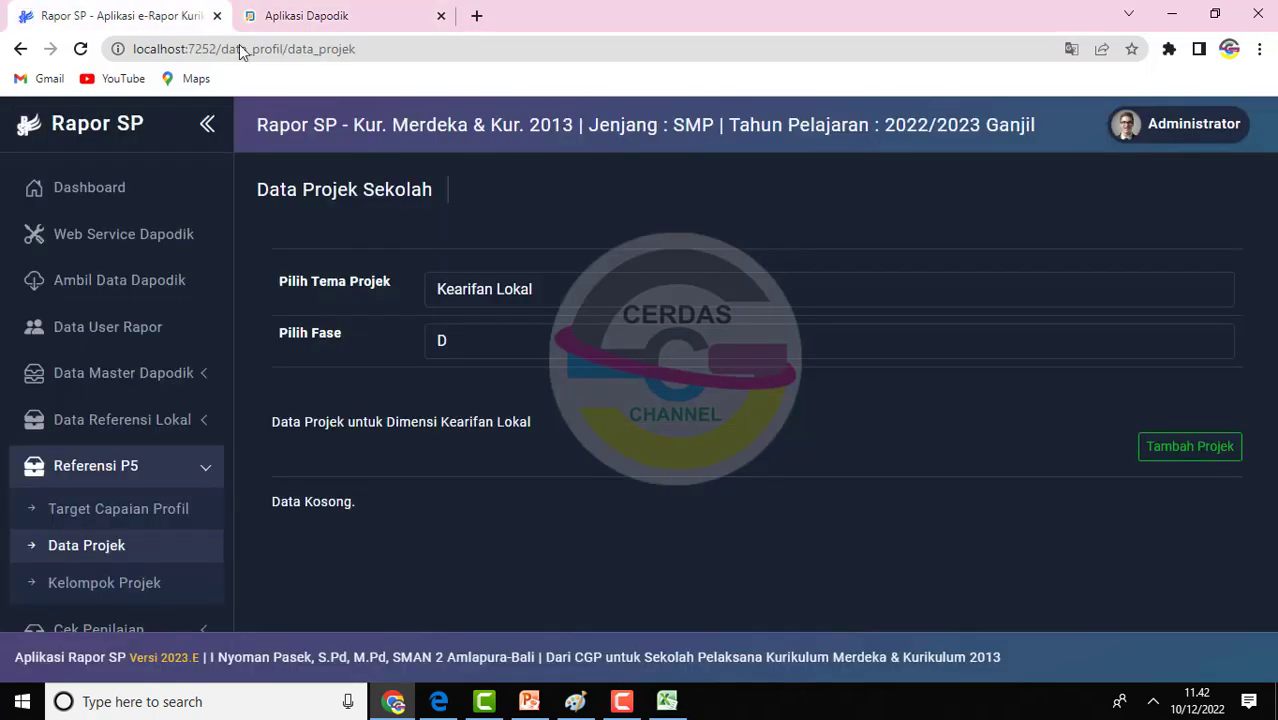
pyautogui.click(1193, 457)
pyautogui.click(481, 220)
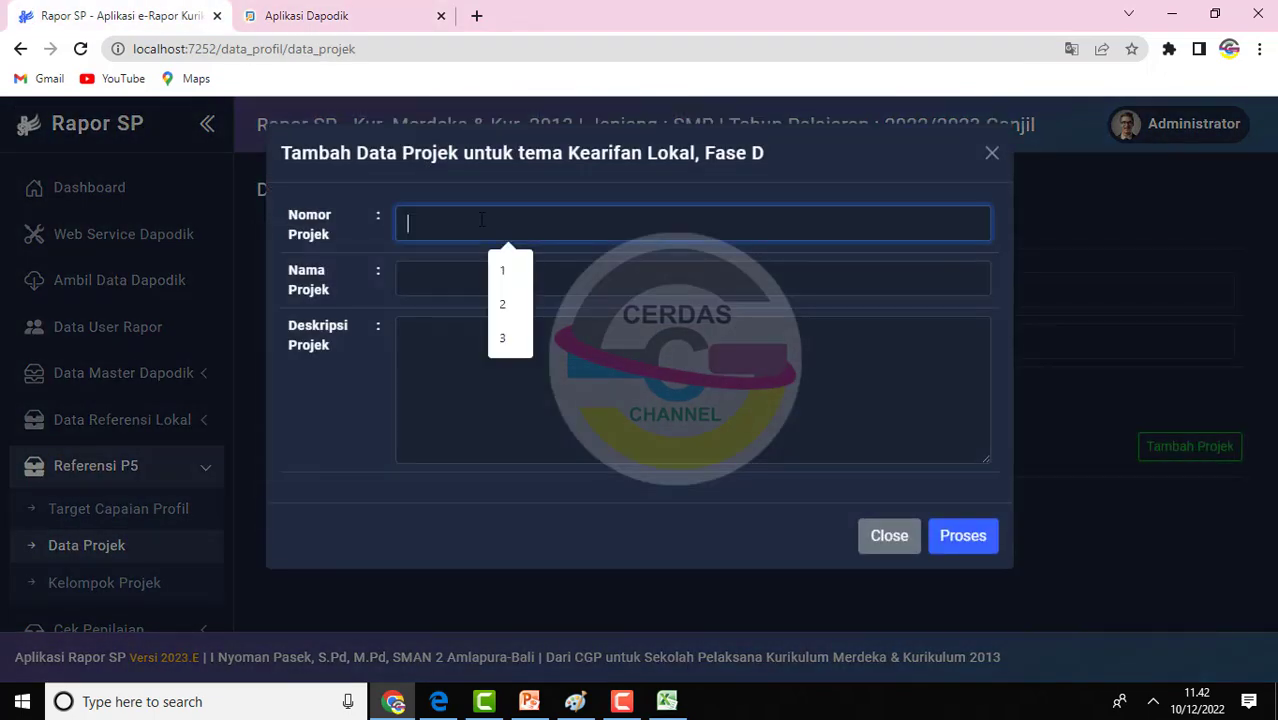
pyautogui.write('1.1')
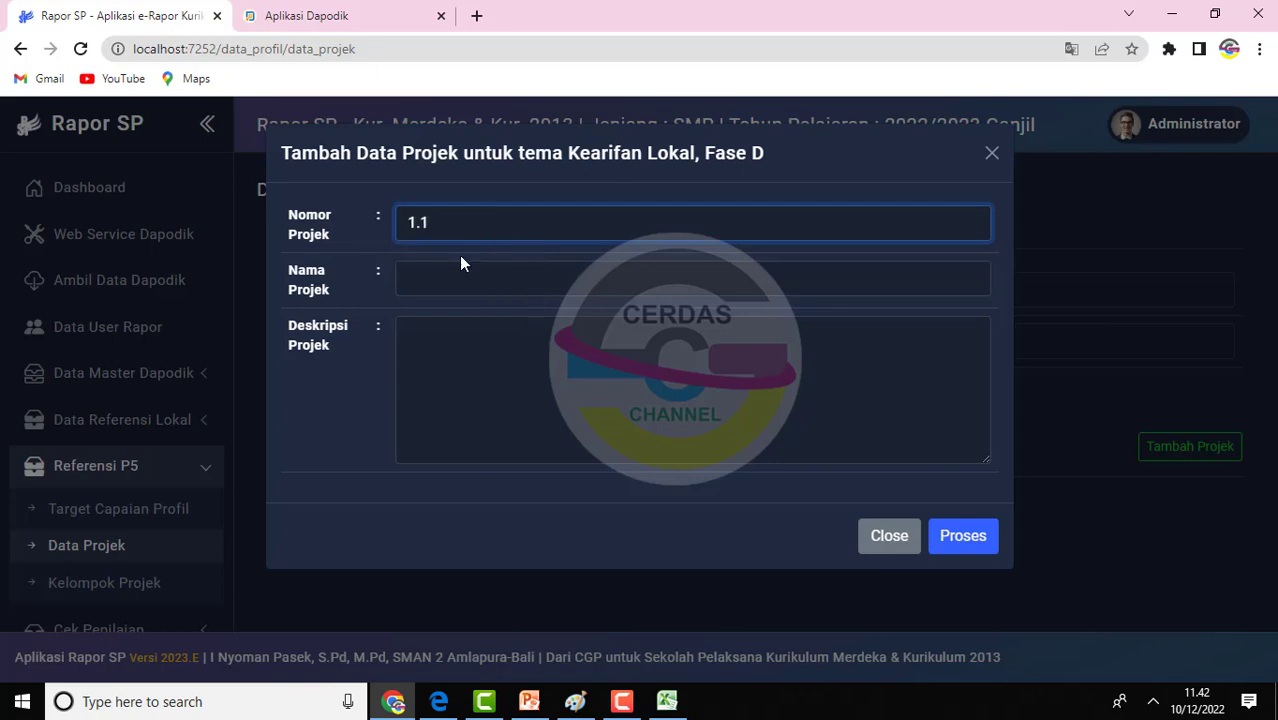
pyautogui.click(446, 282)
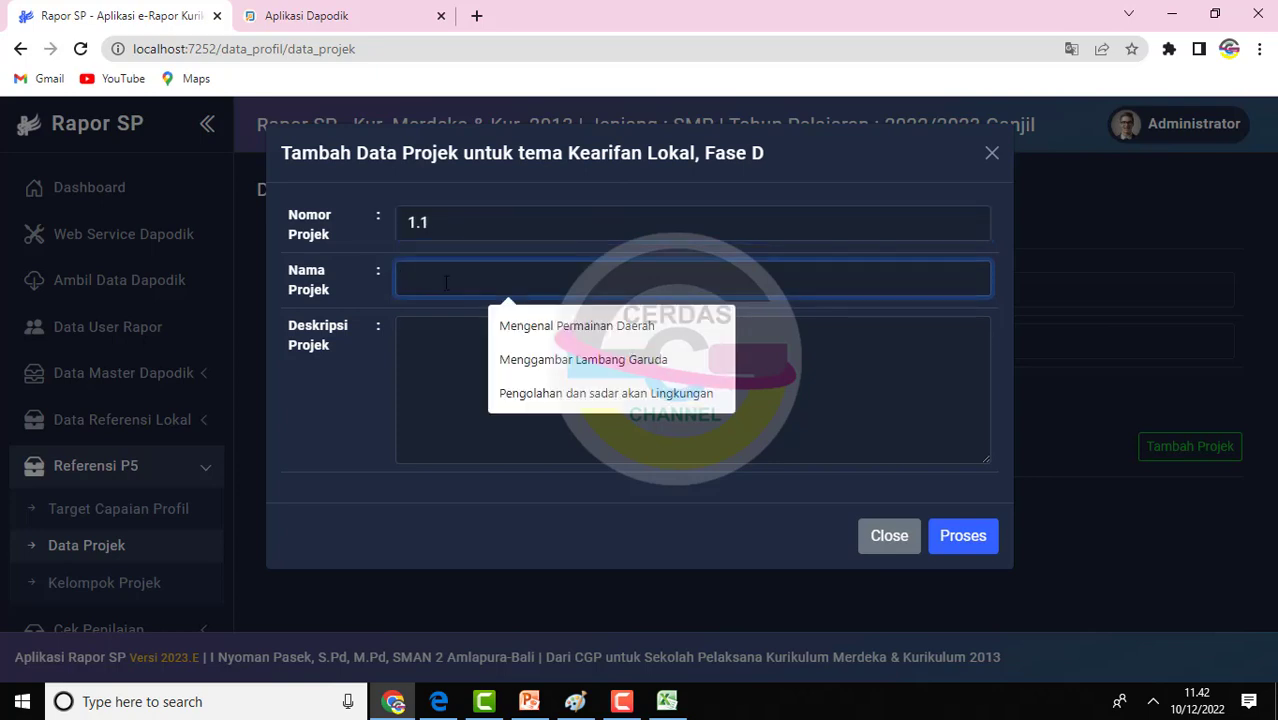
pyautogui.write('Menga')
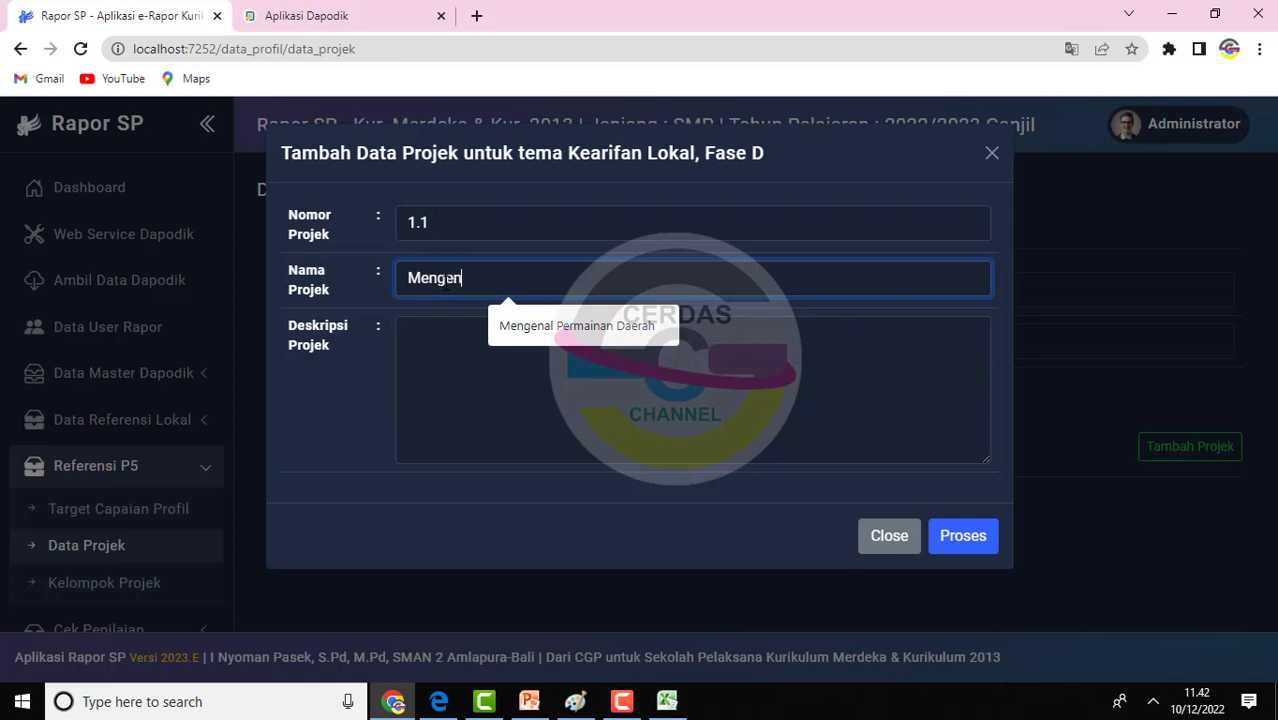
pyautogui.write('nal Permainan Da')
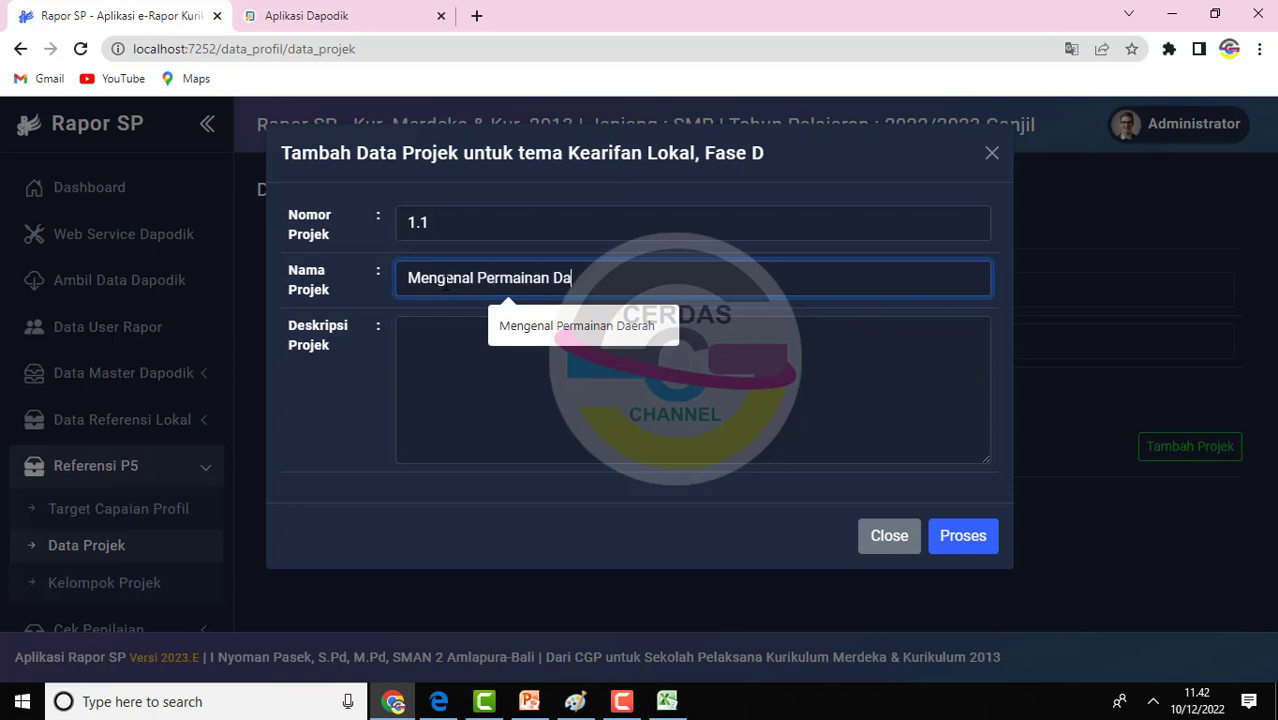
pyautogui.write('erah')
pyautogui.press('Tab')
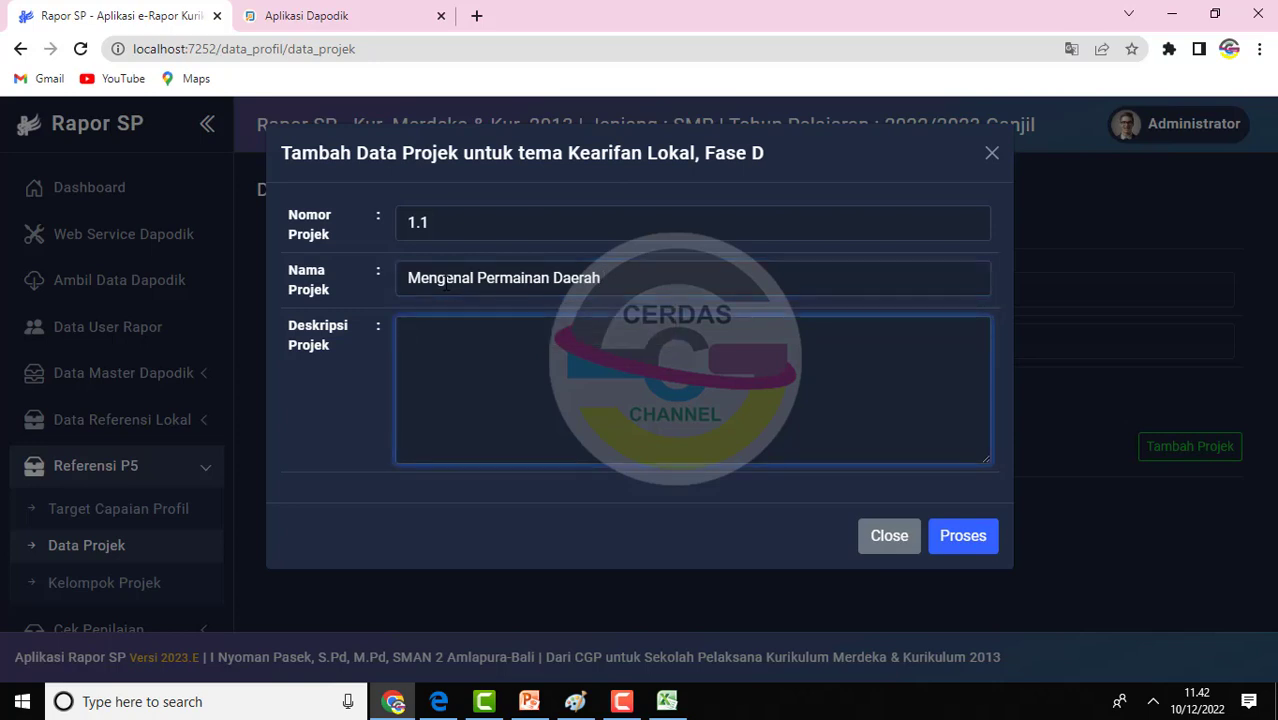
# Enter the project description "Mengenal permainan daerah melalui wayang, atau membuat wayang dari kulit sapi" and try to save the project
pyautogui.write('Mengenal permain')
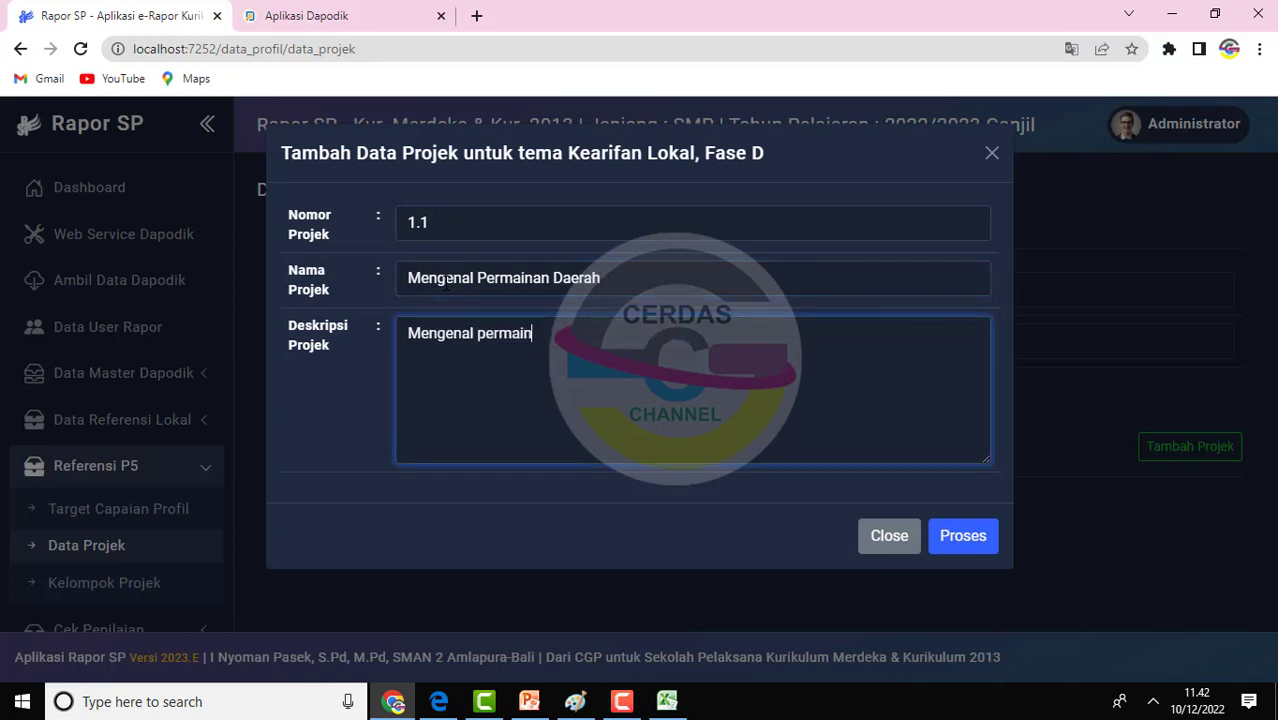
pyautogui.write('an daerah melalui')
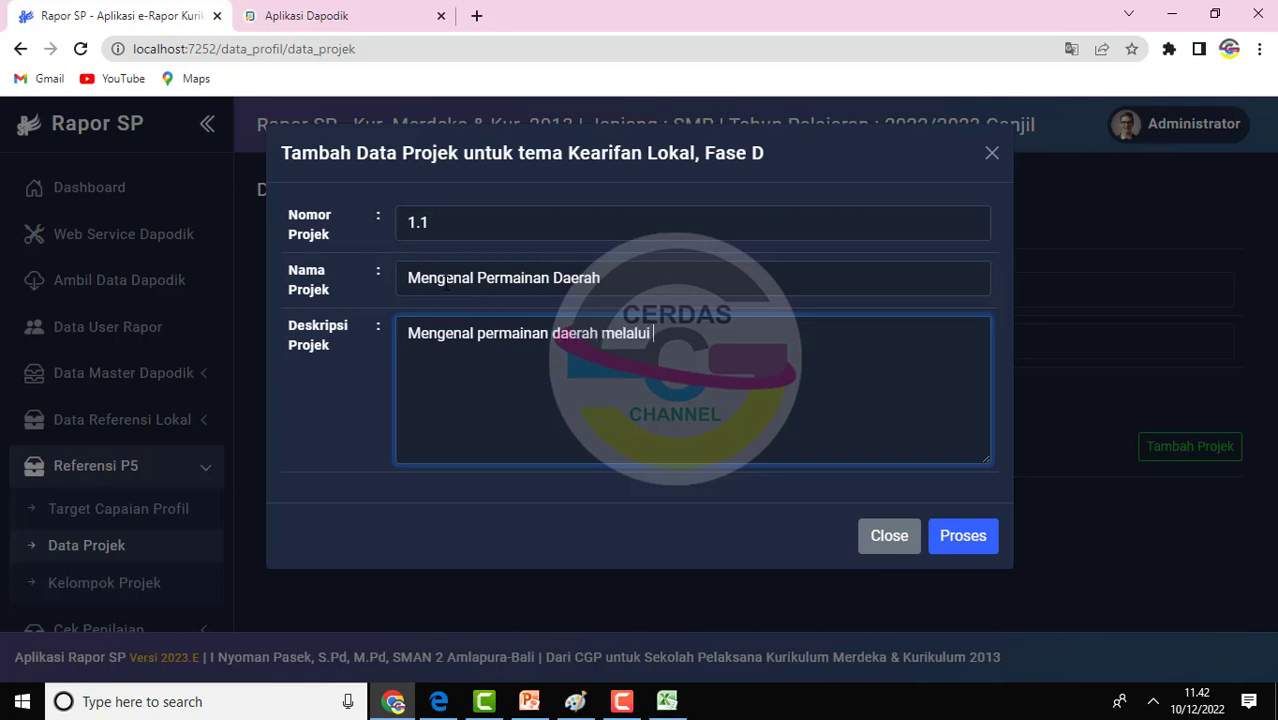
pyautogui.write(' wayang, atau membuat wa')
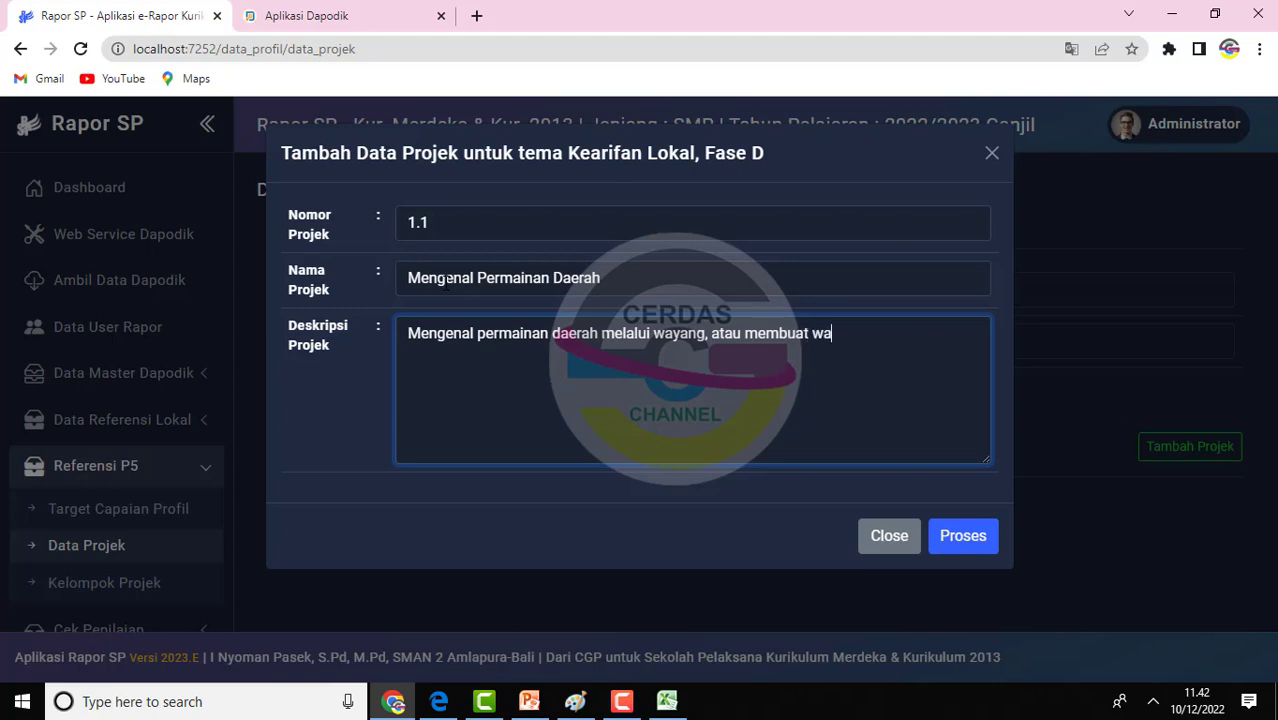
pyautogui.write('yang')
pyautogui.press('BackSpace')
pyautogui.press('BackSpace')
pyautogui.write('ang dari kulit sa')
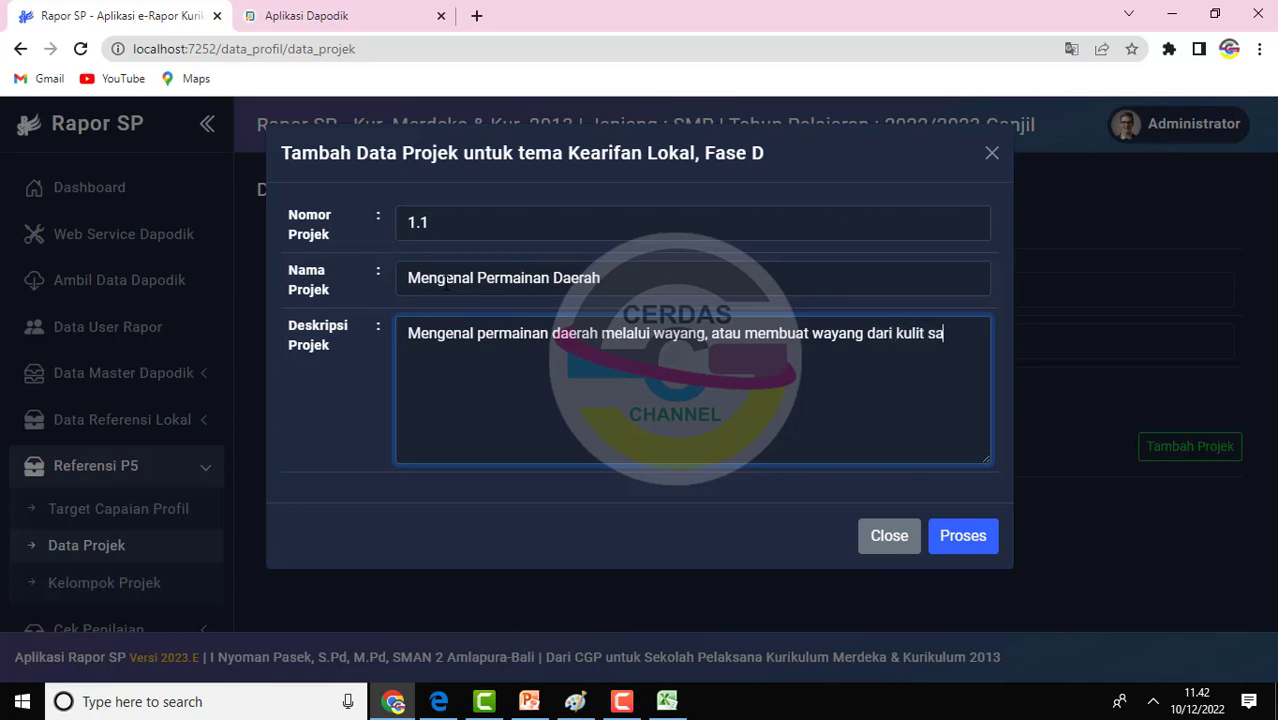
pyautogui.write('pi')
pyautogui.click(957, 532)
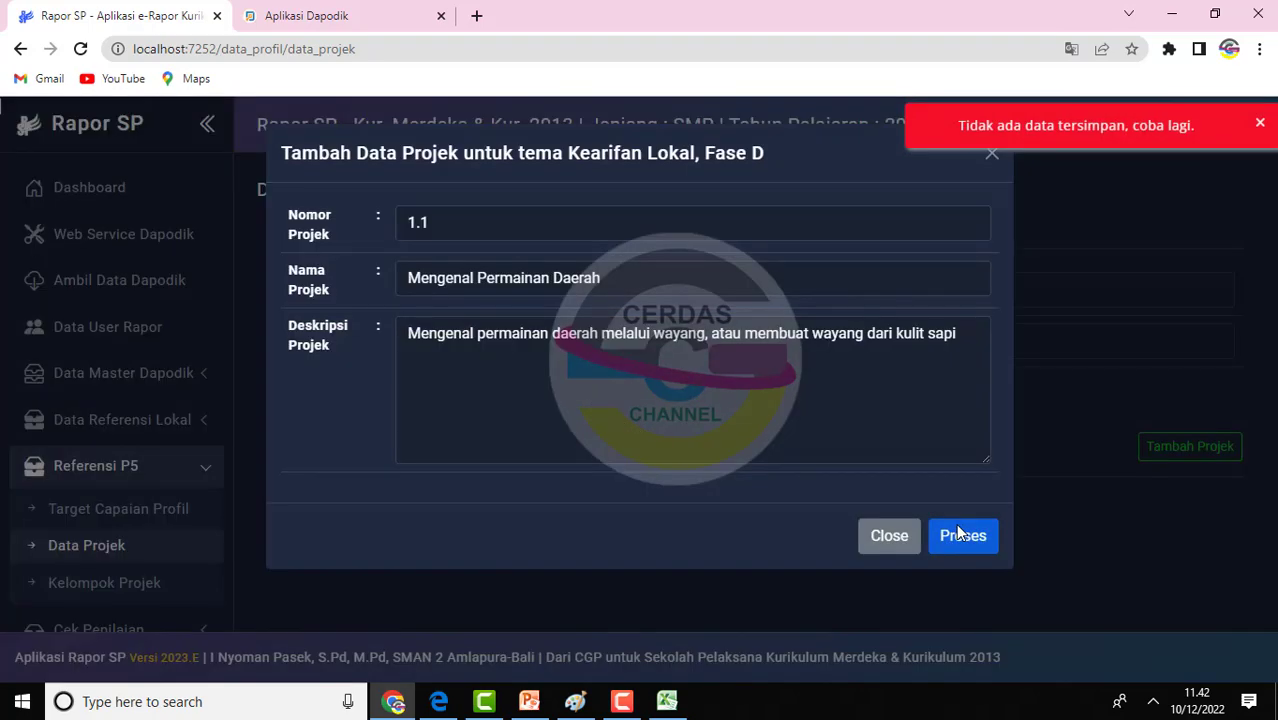
# Try to save the project with Nomor Projek 1.3
pyautogui.click(476, 216)
pyautogui.hotkey('ctrl', 'a')
pyautogui.write('123')
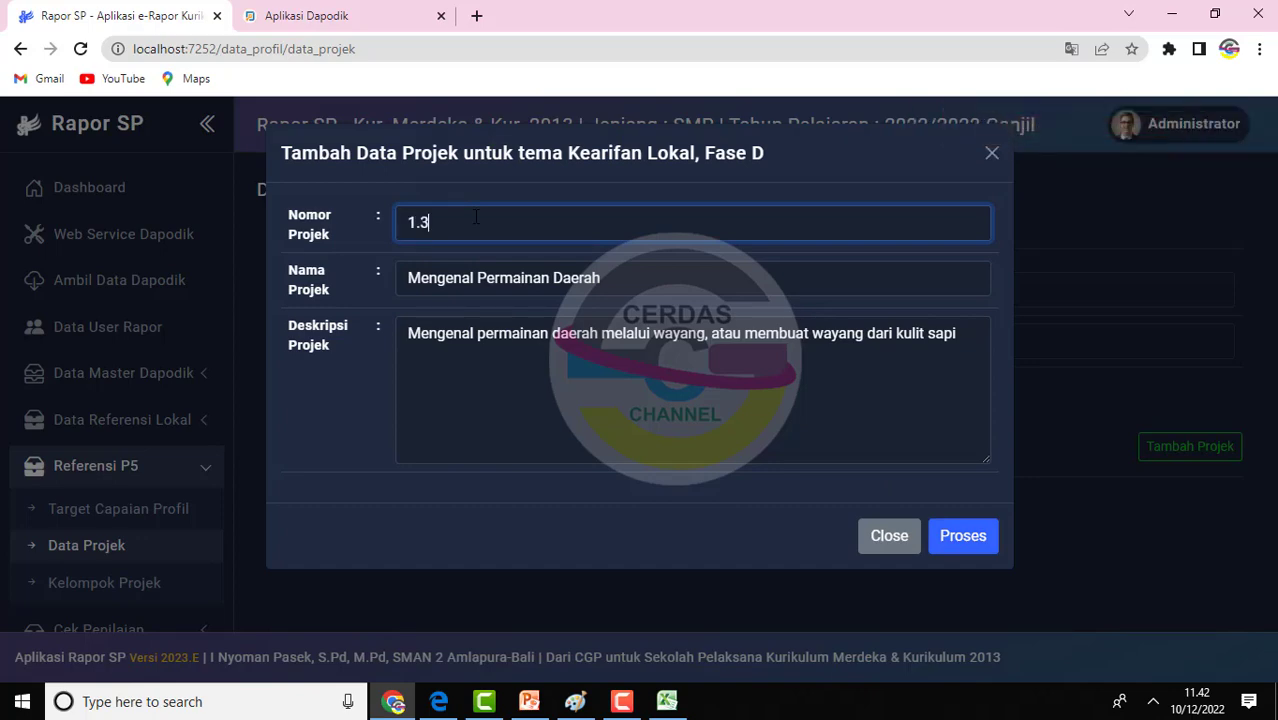
pyautogui.click(982, 549)
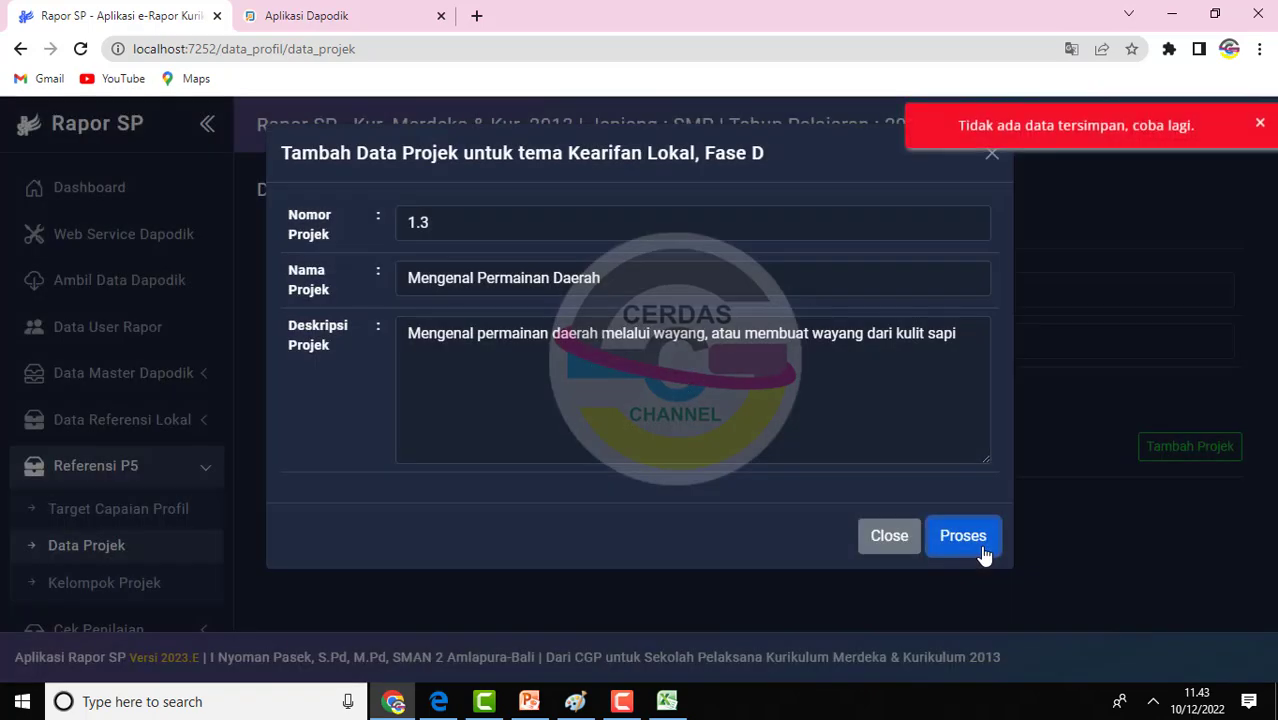
# Set Nomor Projek to 1, save the project, and review its name and description in the project list
pyautogui.click(451, 213)
pyautogui.press('BackSpace')
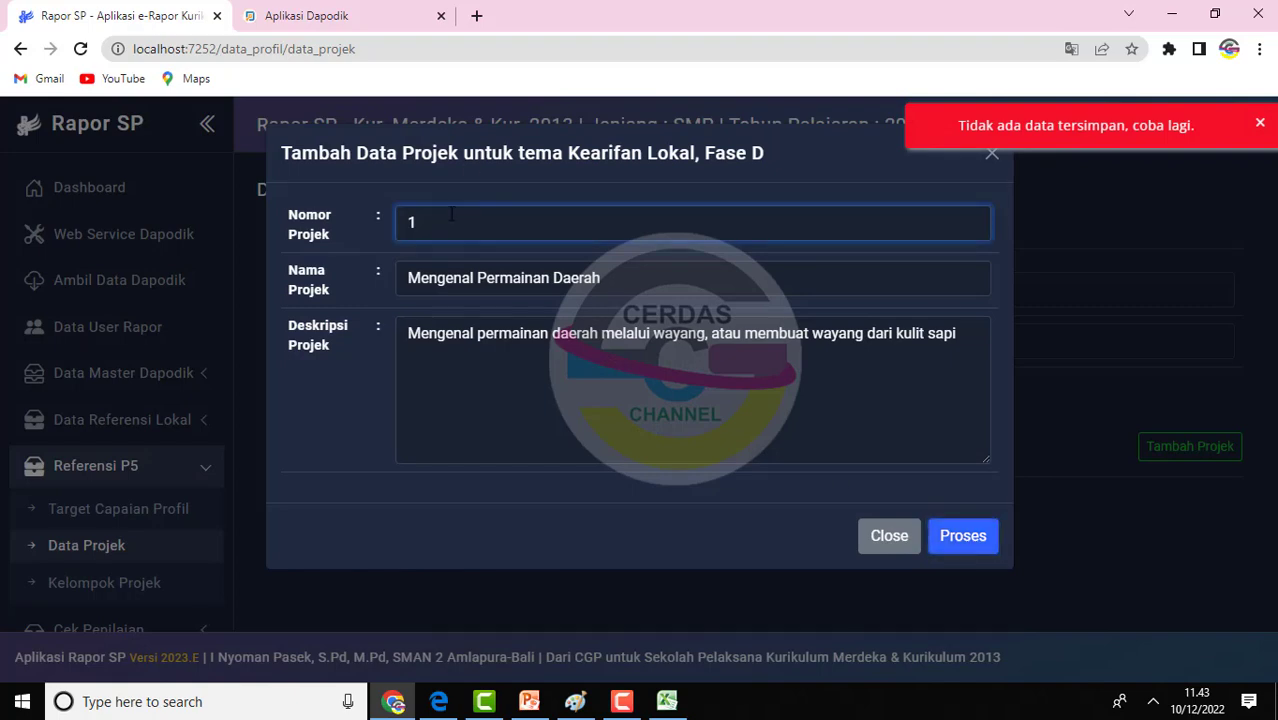
pyautogui.click(970, 546)
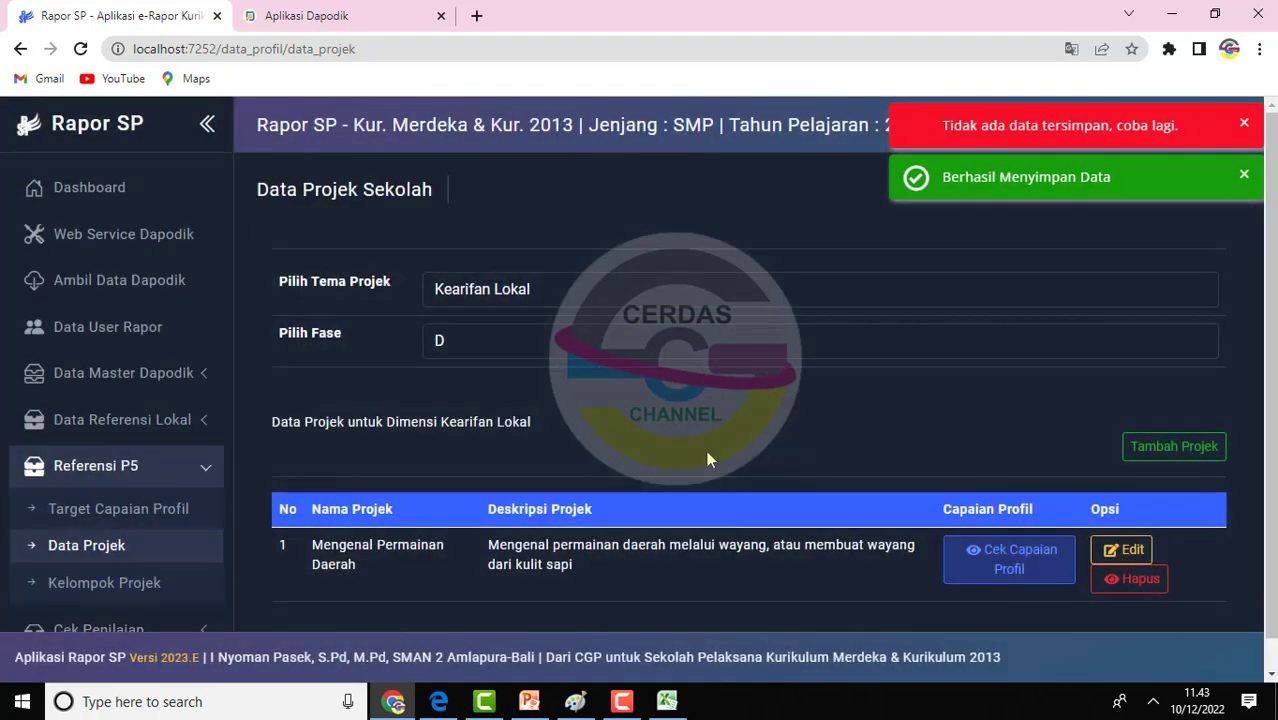
pyautogui.scroll(-1, 800, 470)
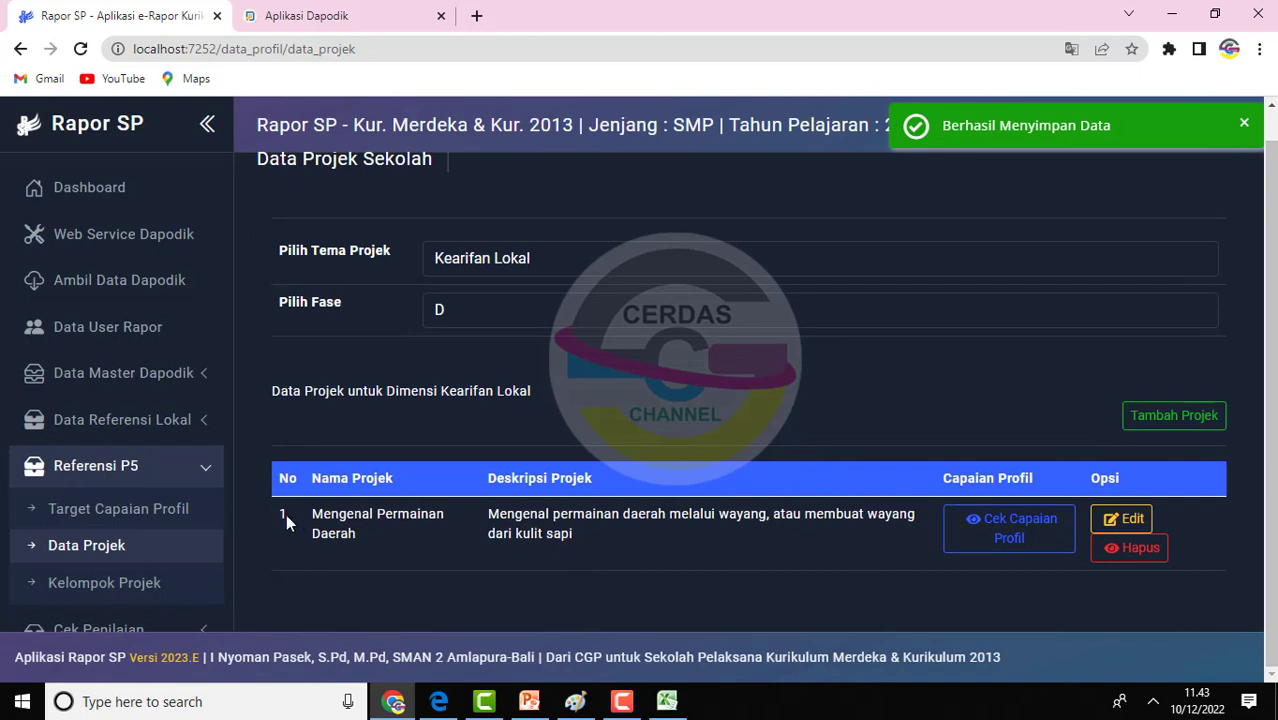
pyautogui.moveTo(276, 516); pyautogui.dragTo(374, 533)
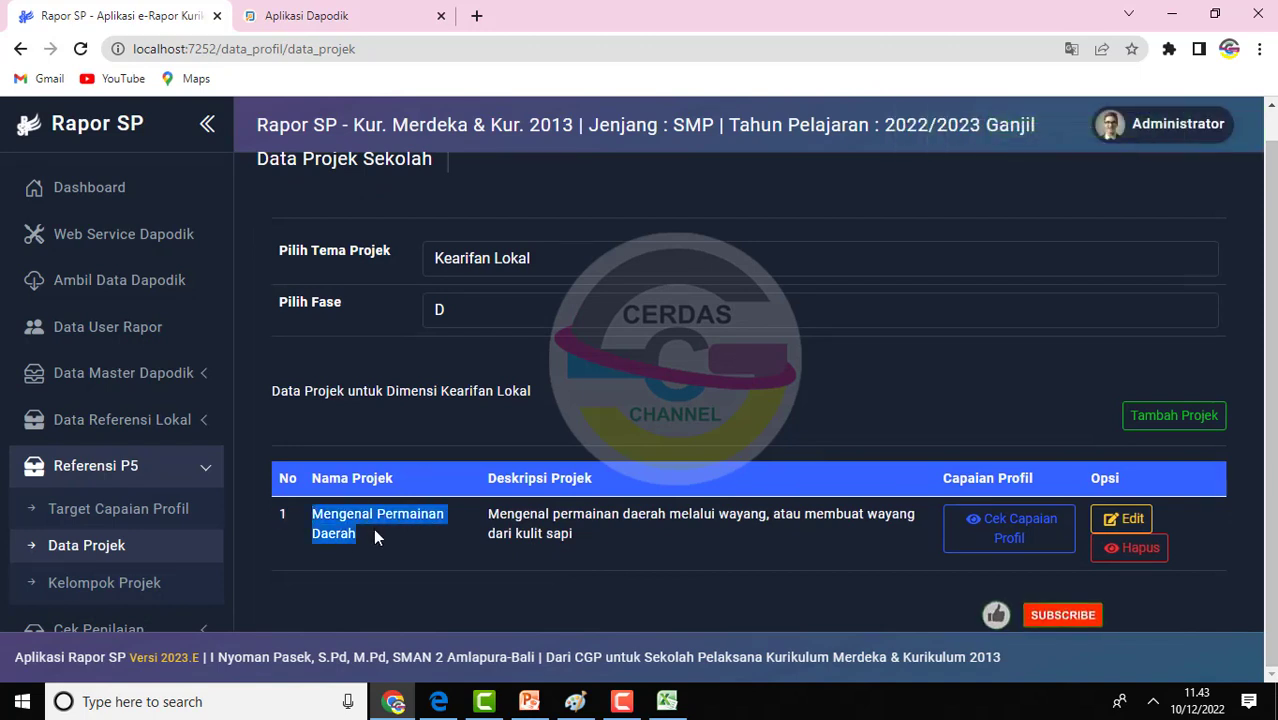
pyautogui.moveTo(488, 514); pyautogui.dragTo(580, 540)
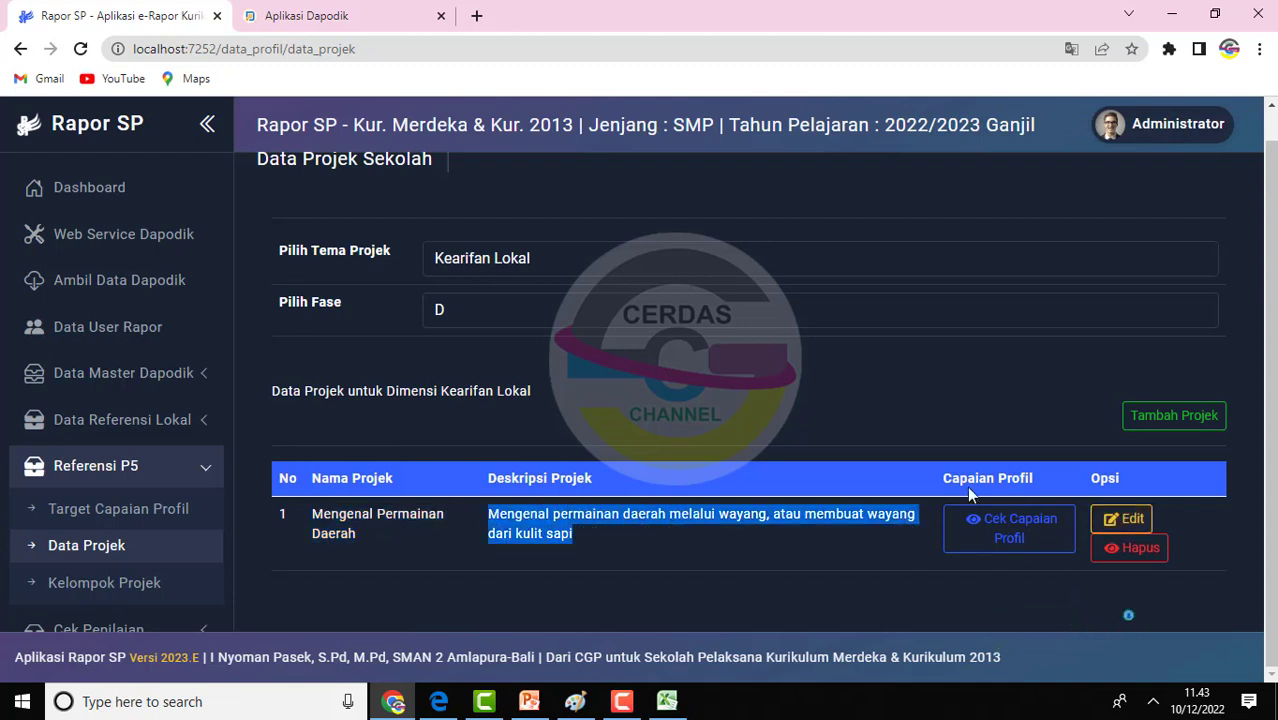
# Add the sub-elements Melaksanakan Hak dan Kewajiban sebagai Warga Negara Indonesia, Menjaga Lingkungan Alam Sekitar and Berempati kepada orang lain to the project's Capaian Profil
pyautogui.click(1003, 539)
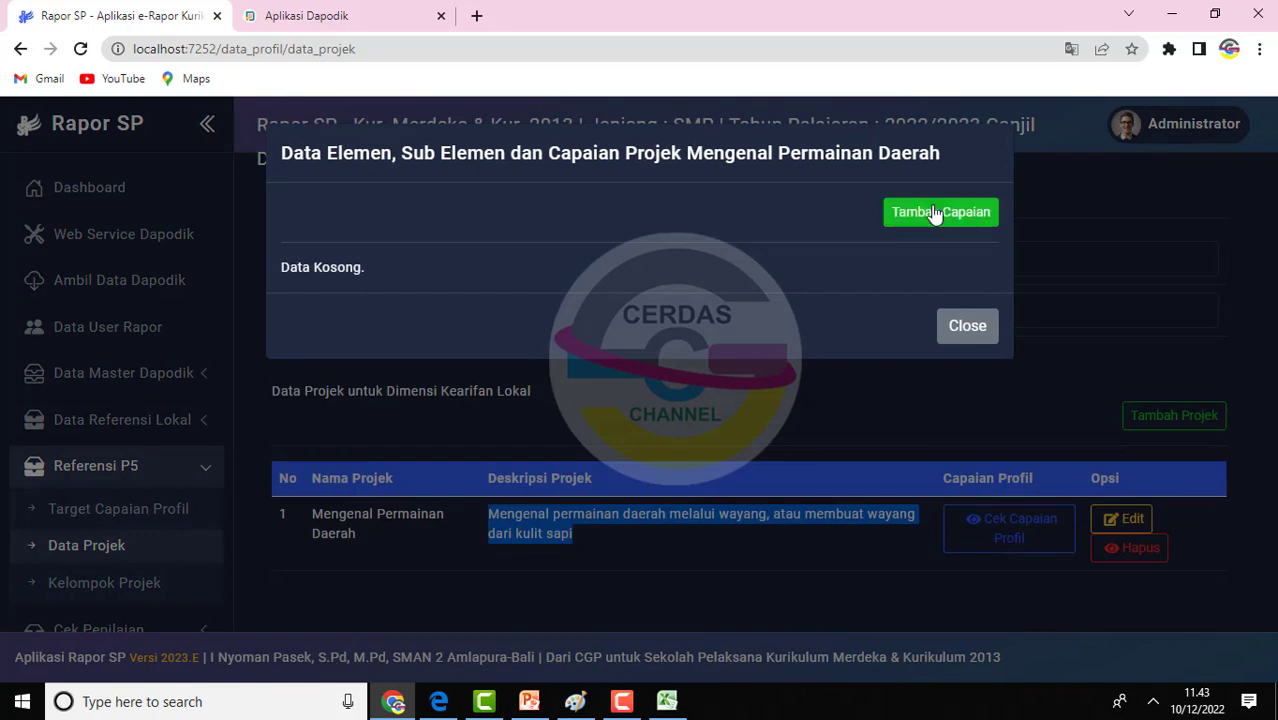
pyautogui.click(934, 213)
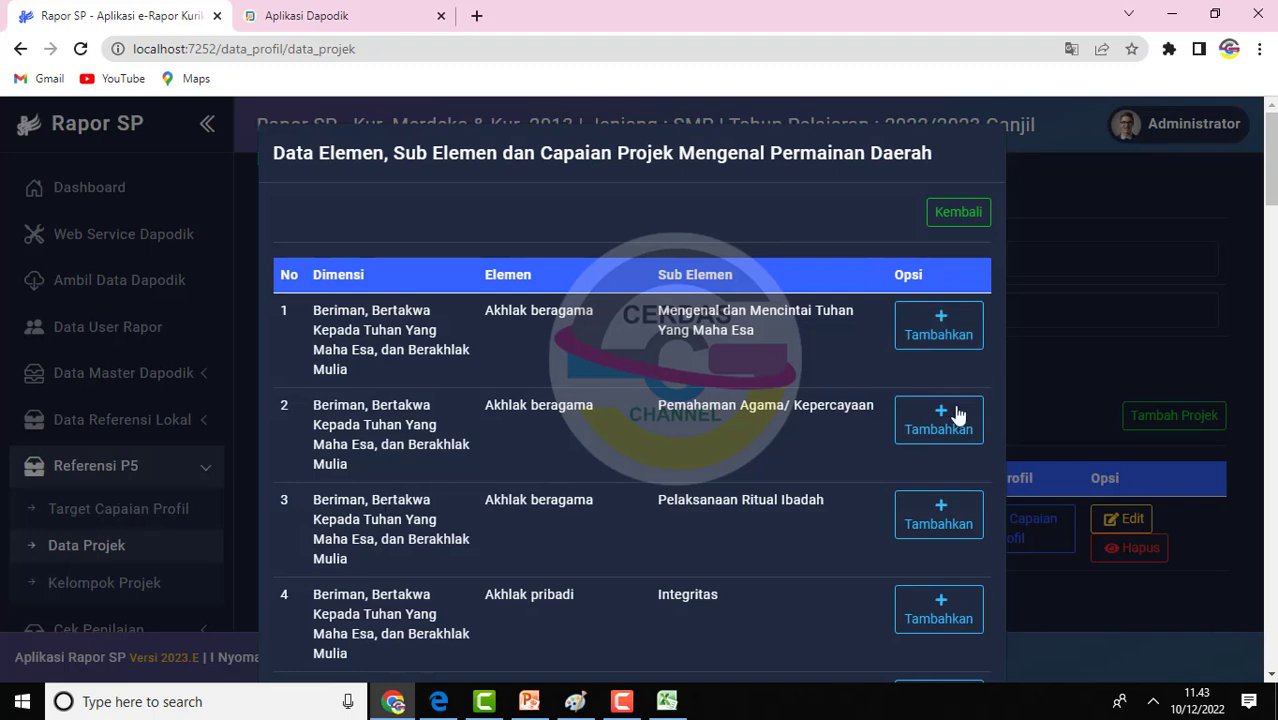
pyautogui.scroll(-3, 958, 417)
pyautogui.scroll(-3, 632, 390)
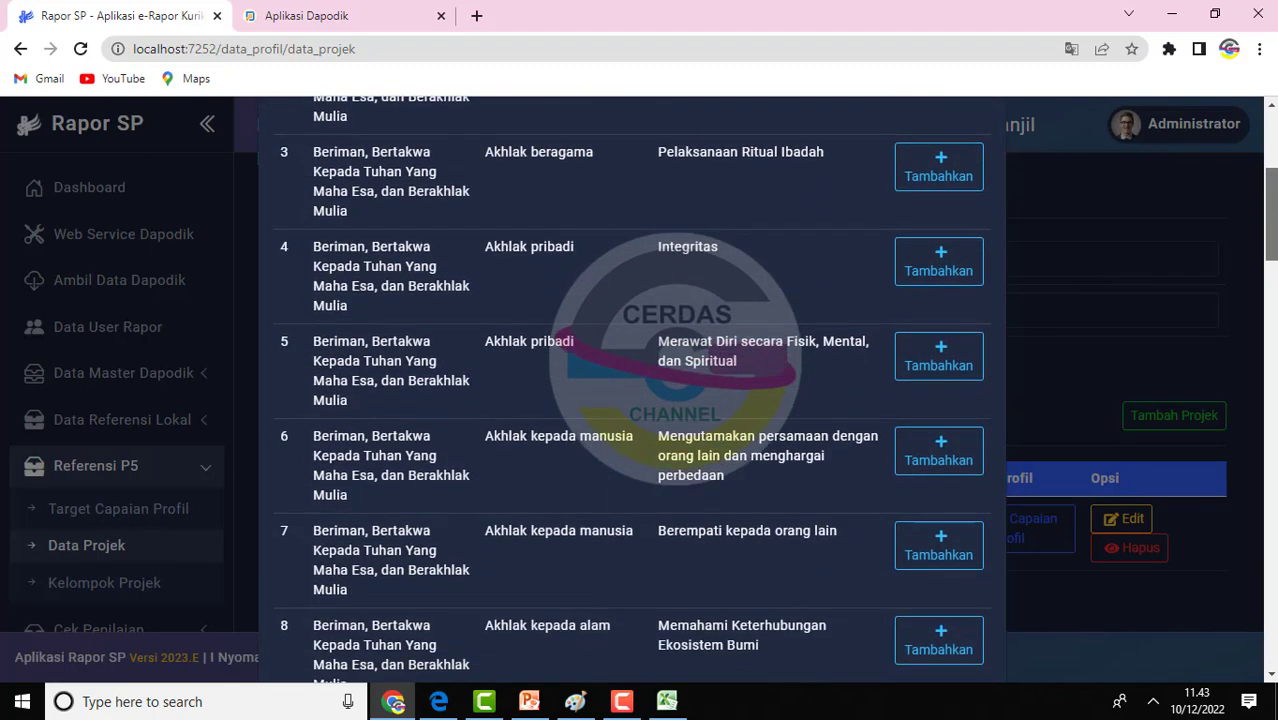
pyautogui.scroll(-2, 942, 460)
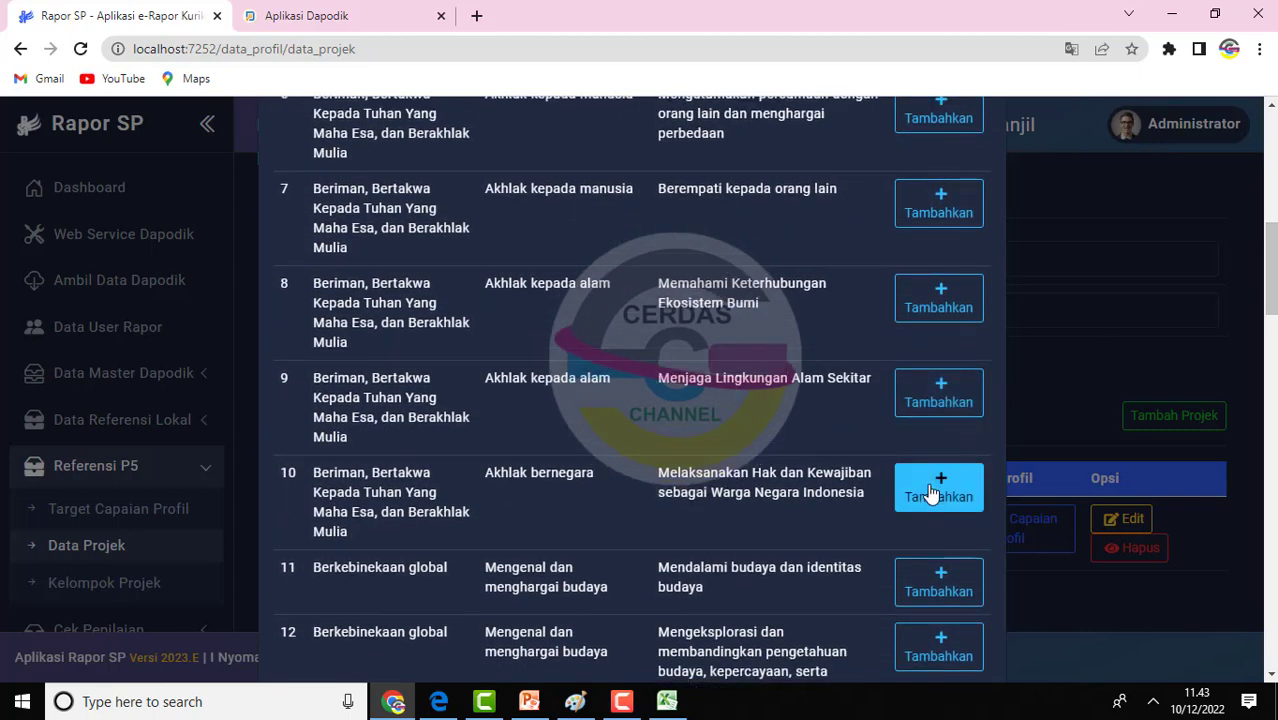
pyautogui.click(930, 492)
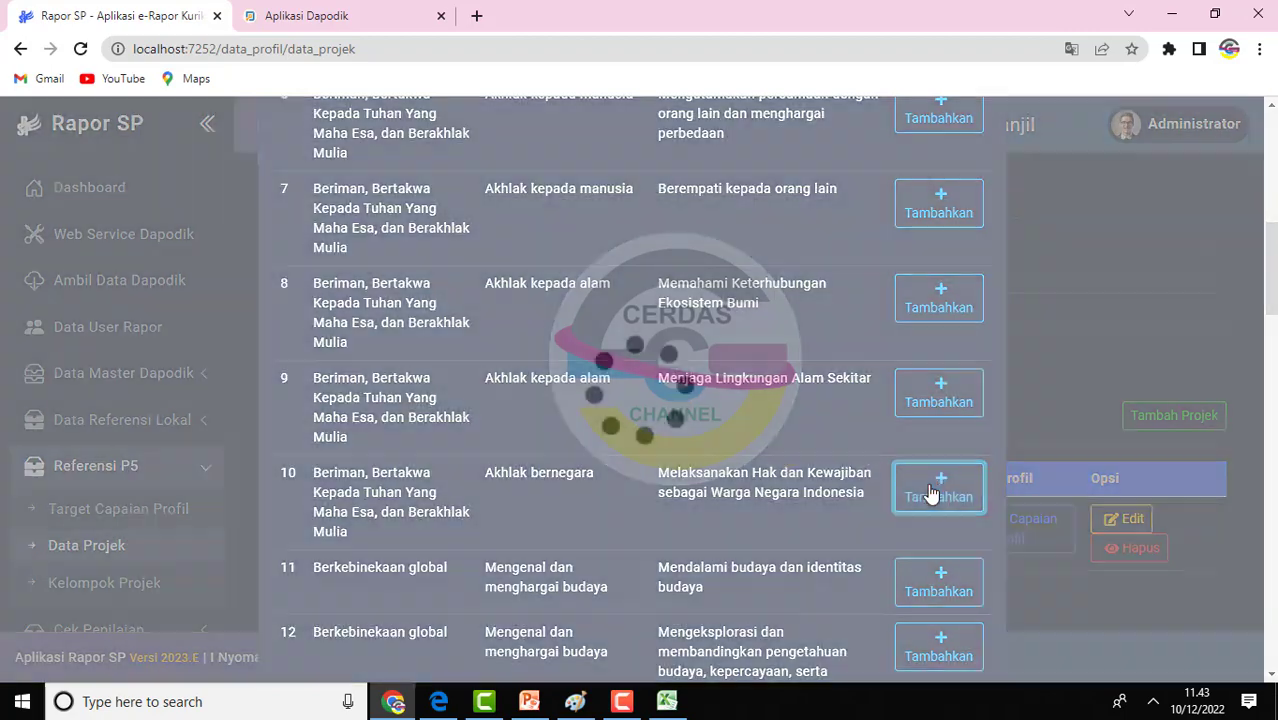
pyautogui.click(930, 396)
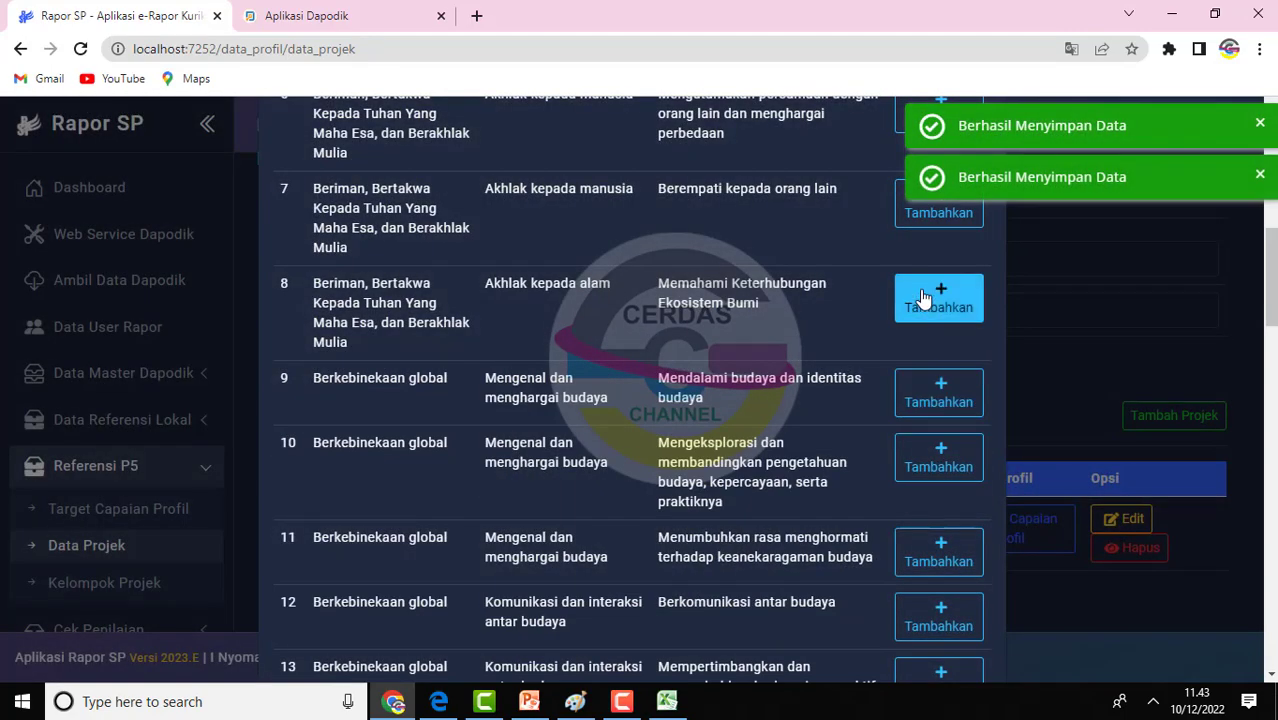
pyautogui.click(930, 220)
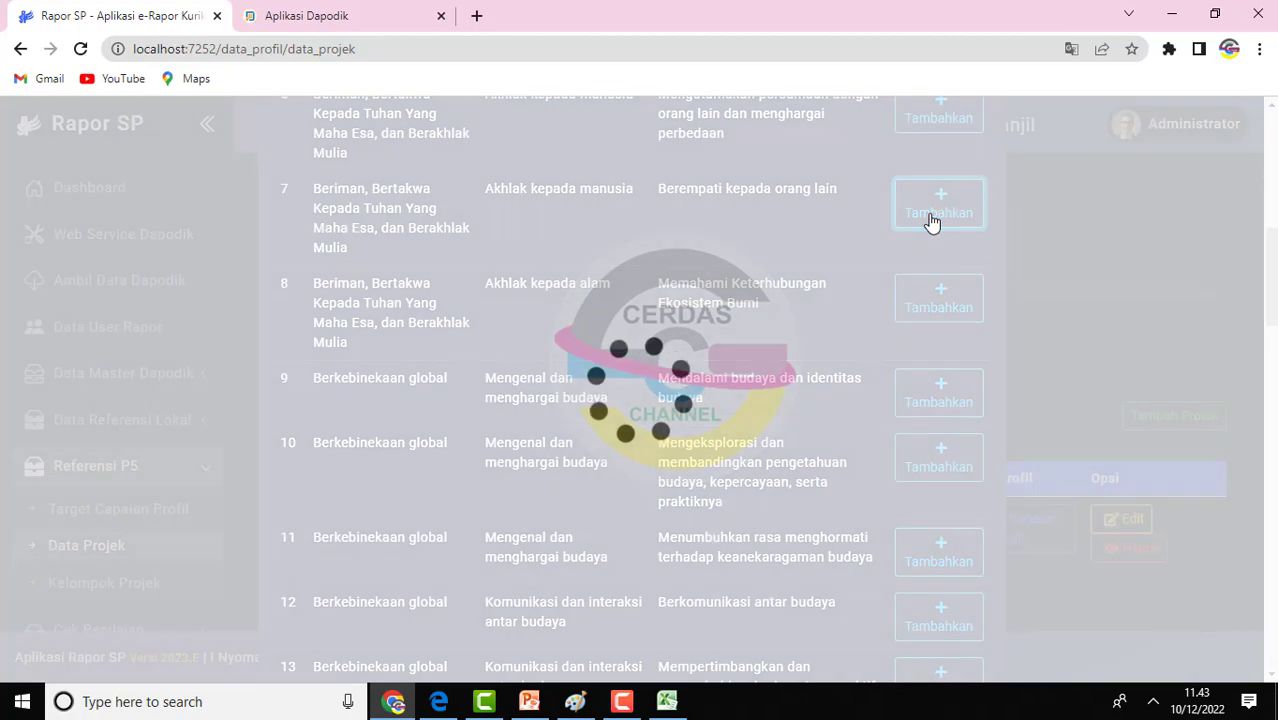
pyautogui.click(1059, 264)
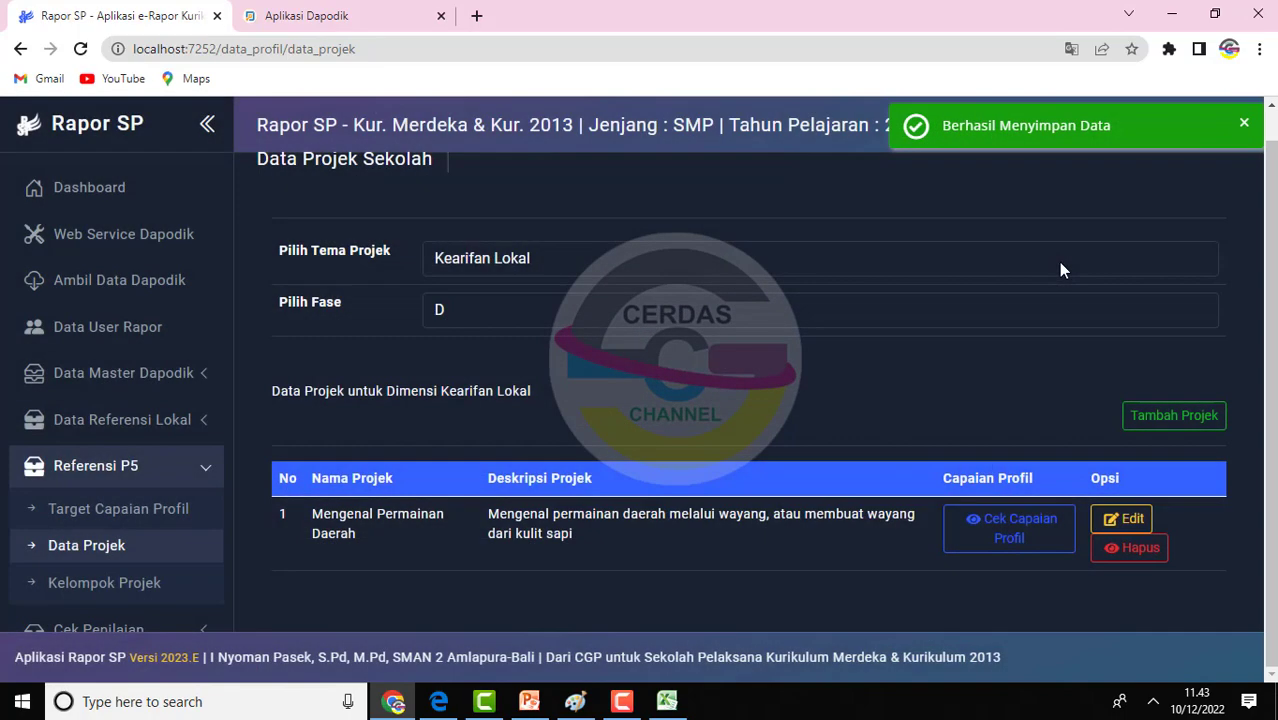
# In Kelompok Projek, start a new group named Kelompok Kelas 7A with Tingkat Pendidikan 7 and Fase D
pyautogui.click(130, 594)
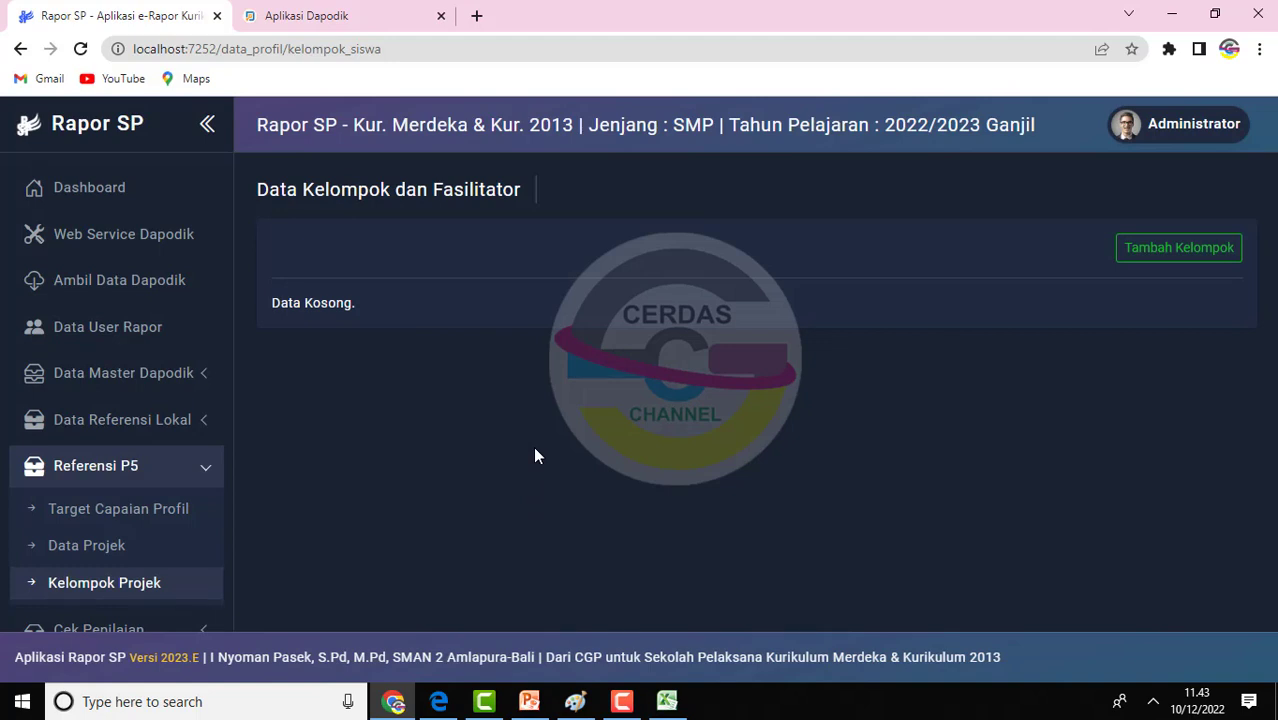
pyautogui.click(1165, 248)
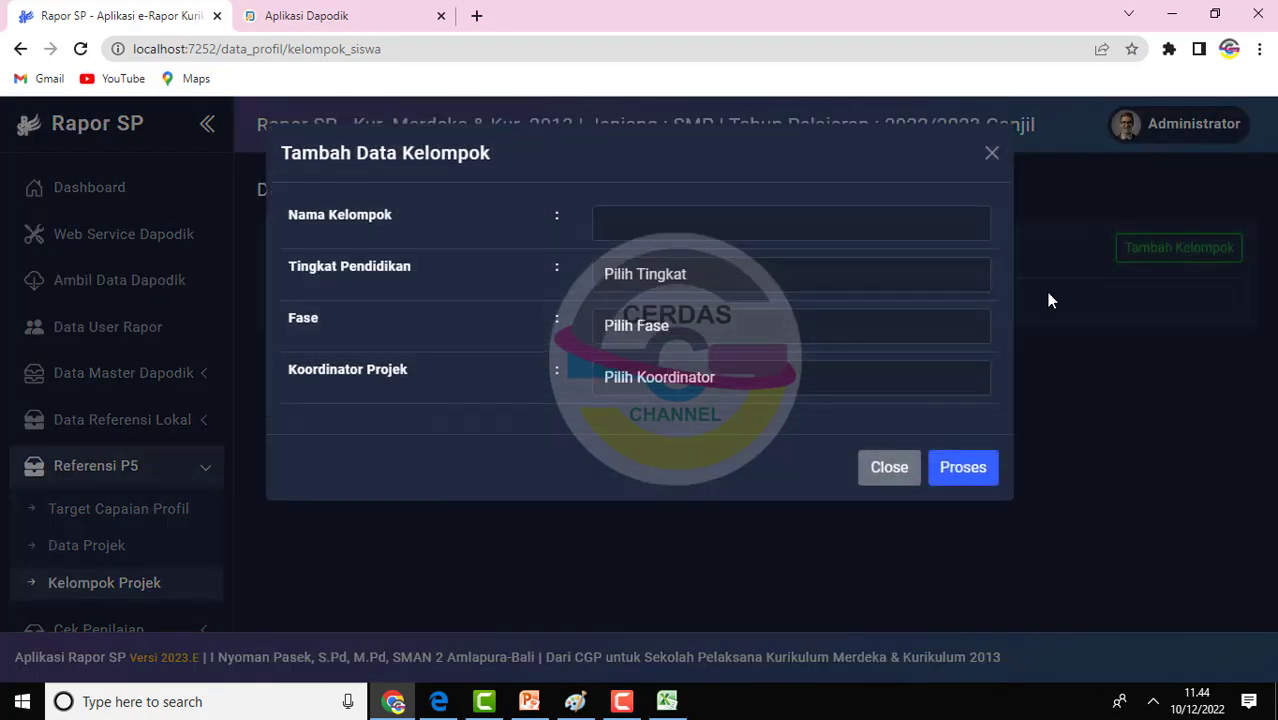
pyautogui.click(612, 224)
pyautogui.write('K')
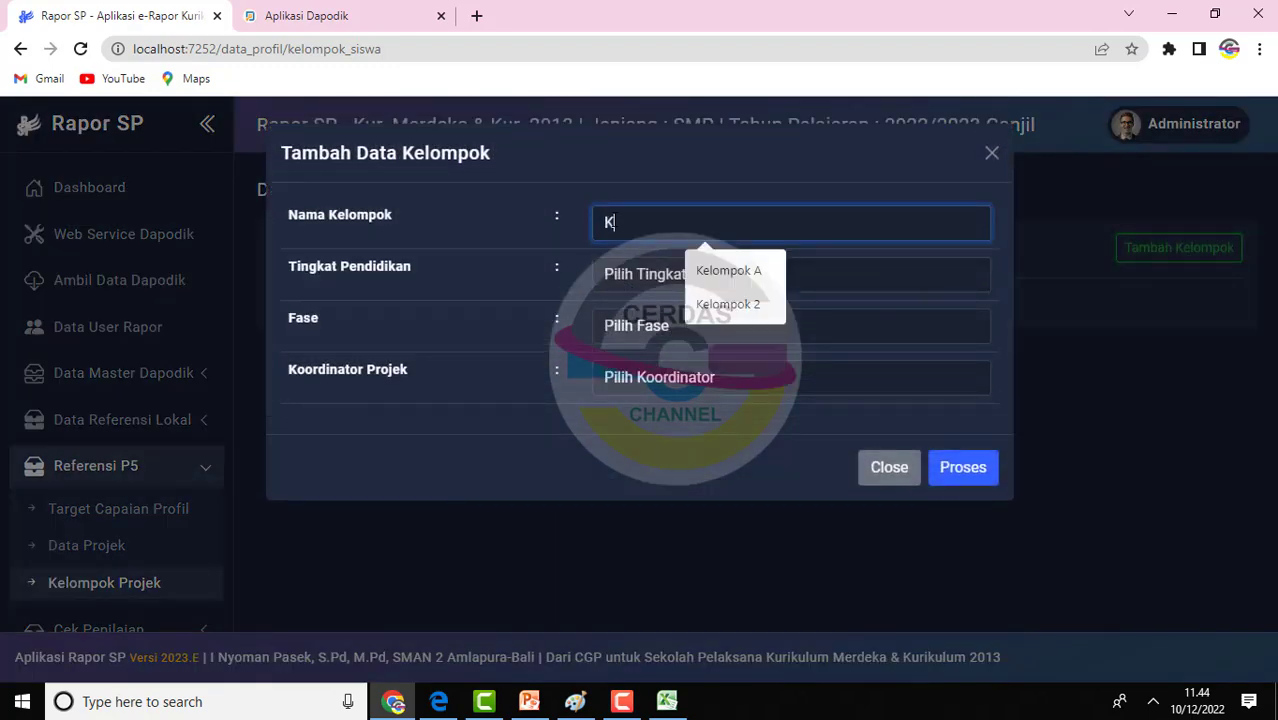
pyautogui.write('elompok Kelas ')
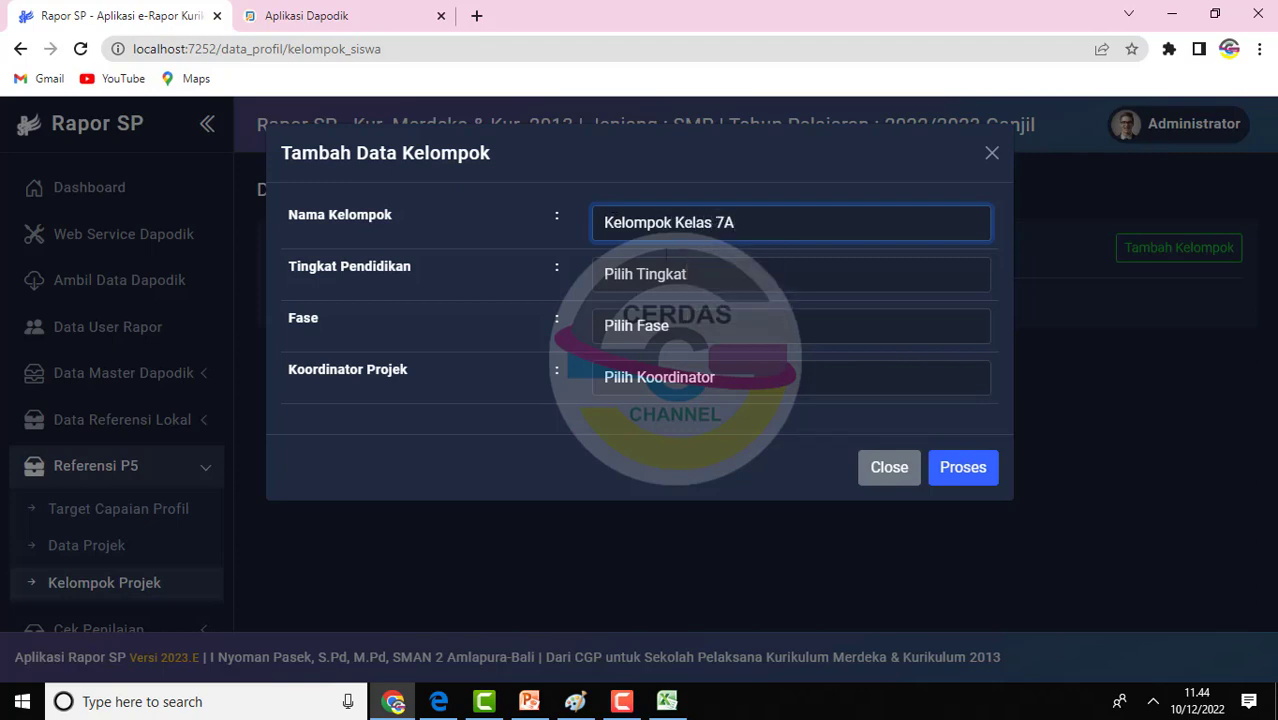
pyautogui.write('7A')
pyautogui.click(717, 285)
pyautogui.click(656, 318)
pyautogui.click(659, 327)
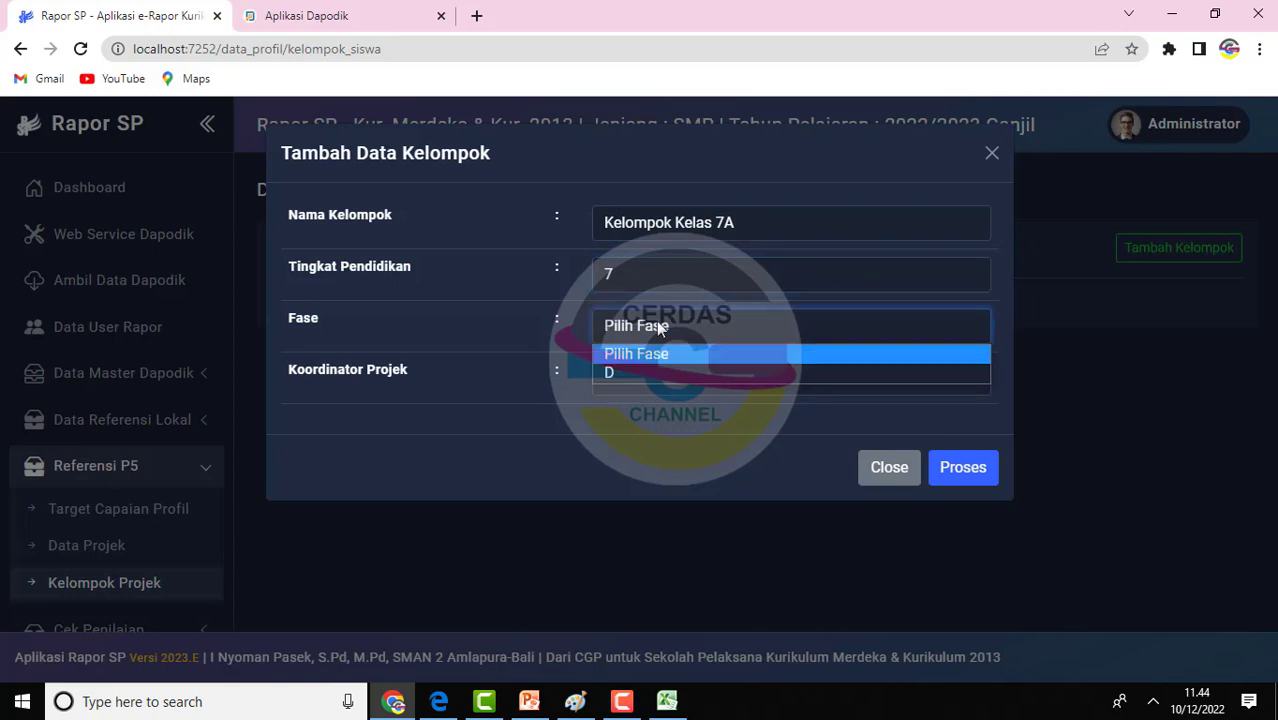
pyautogui.click(630, 372)
# For the group's Koordinator Projek, check in Aplikasi Dapodik which teacher is assigned to Project Penguatan Profil Pelajar Pancasila in class 7A
pyautogui.click(628, 378)
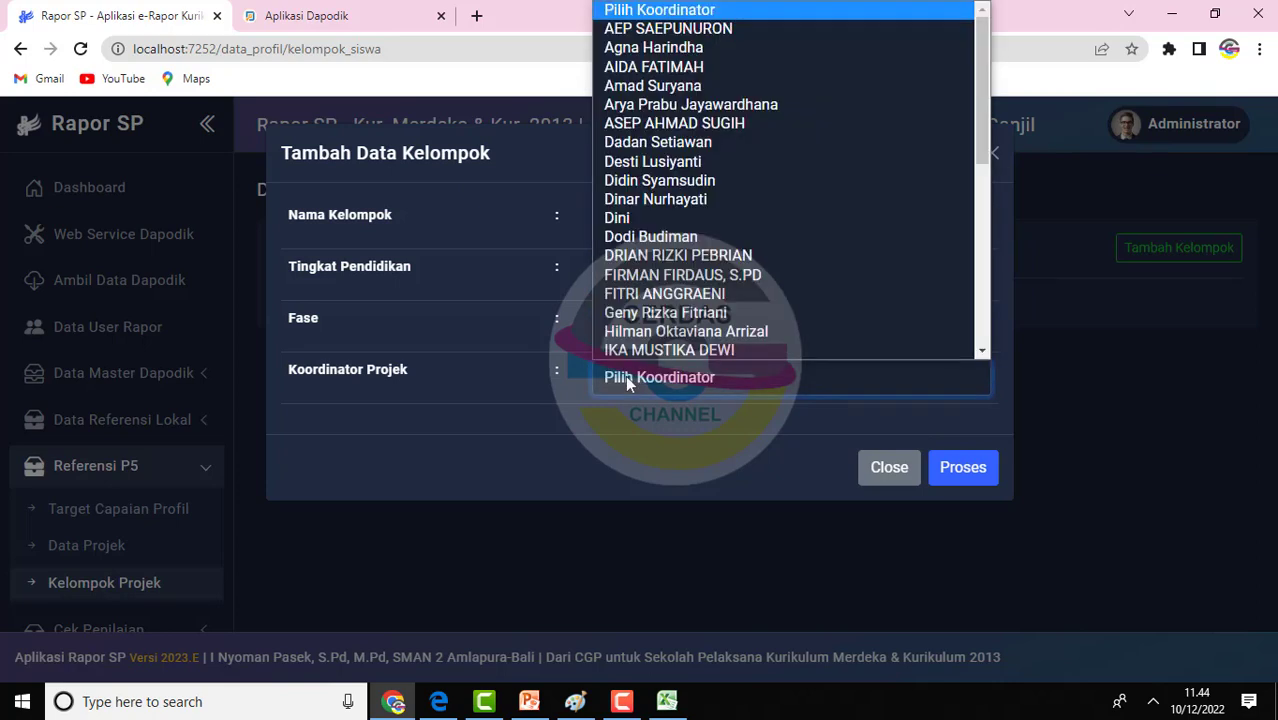
pyautogui.click(310, 16)
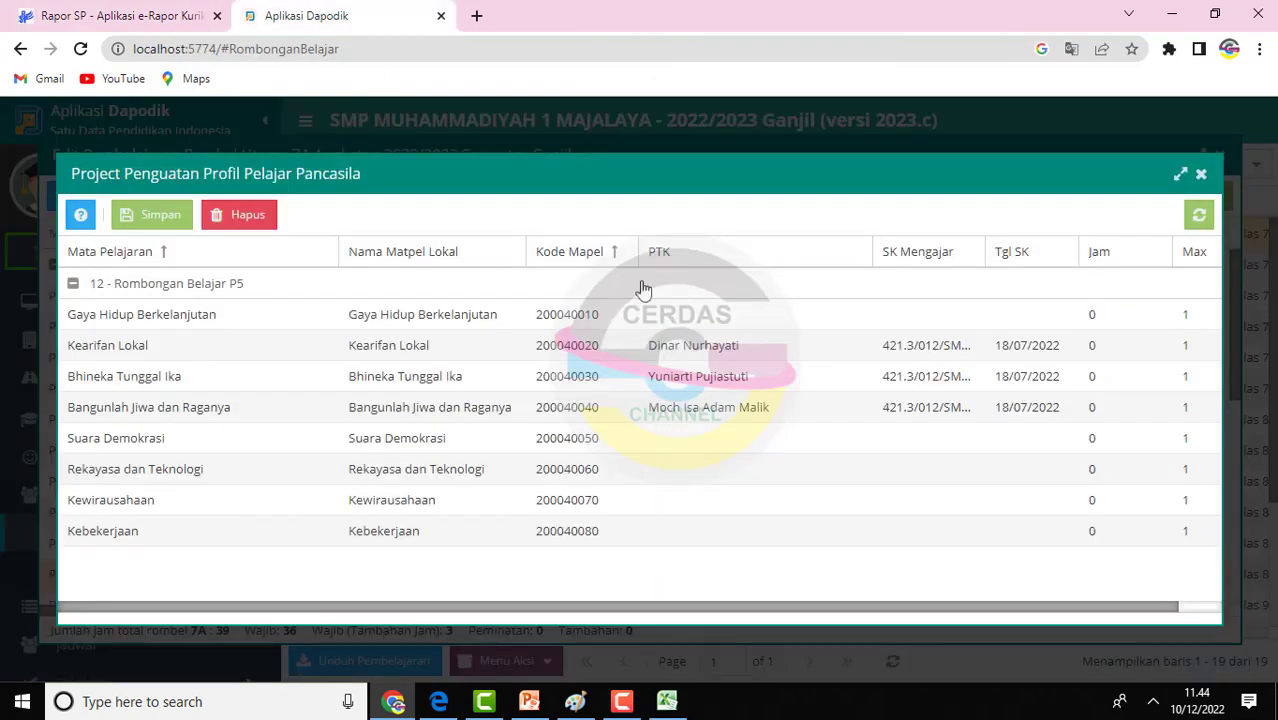
pyautogui.click(1201, 173)
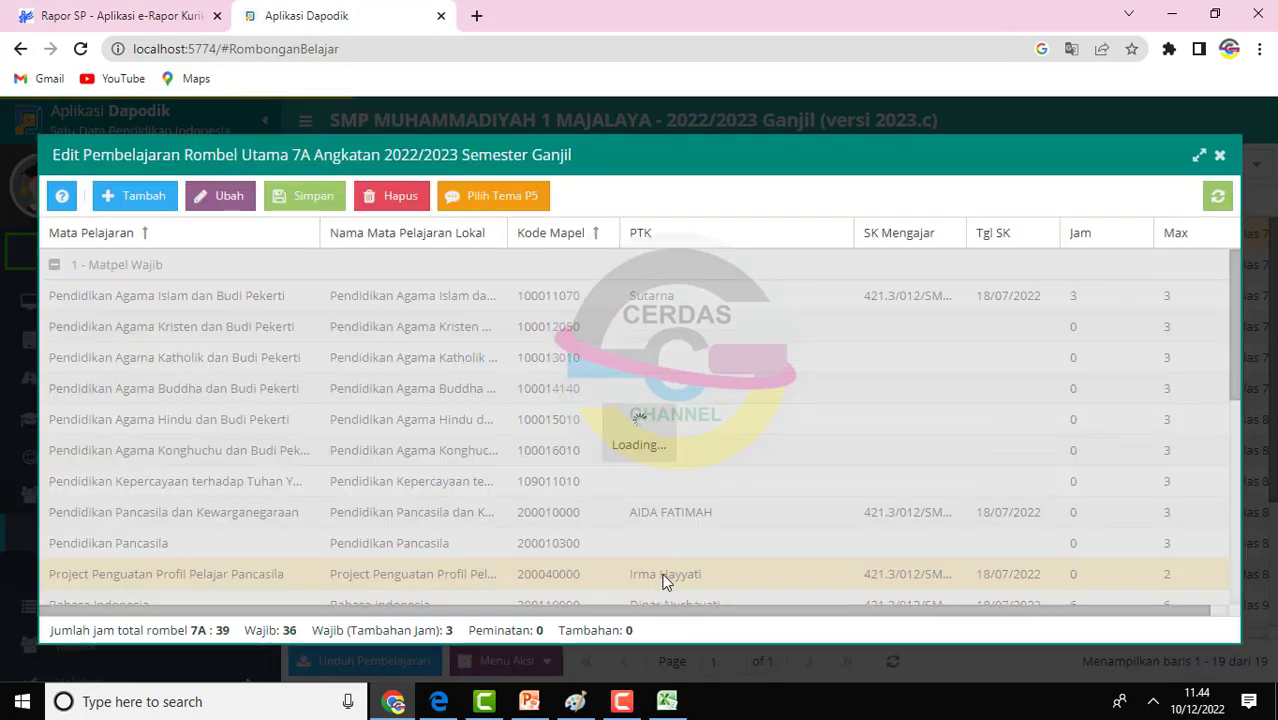
# Back in Rapor SP, set the Koordinator Projek to the teacher assigned in Dapodik and save the new group
pyautogui.click(120, 16)
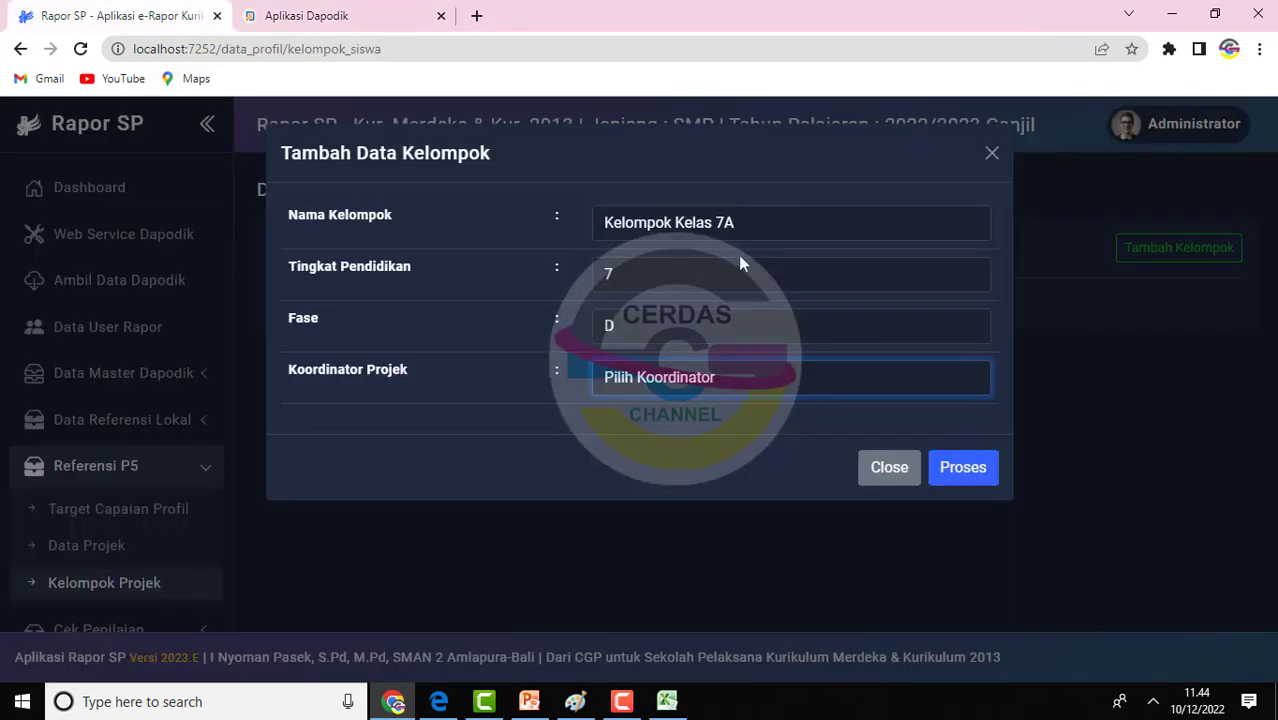
pyautogui.click(670, 375)
pyautogui.scroll(-5, 978, 168)
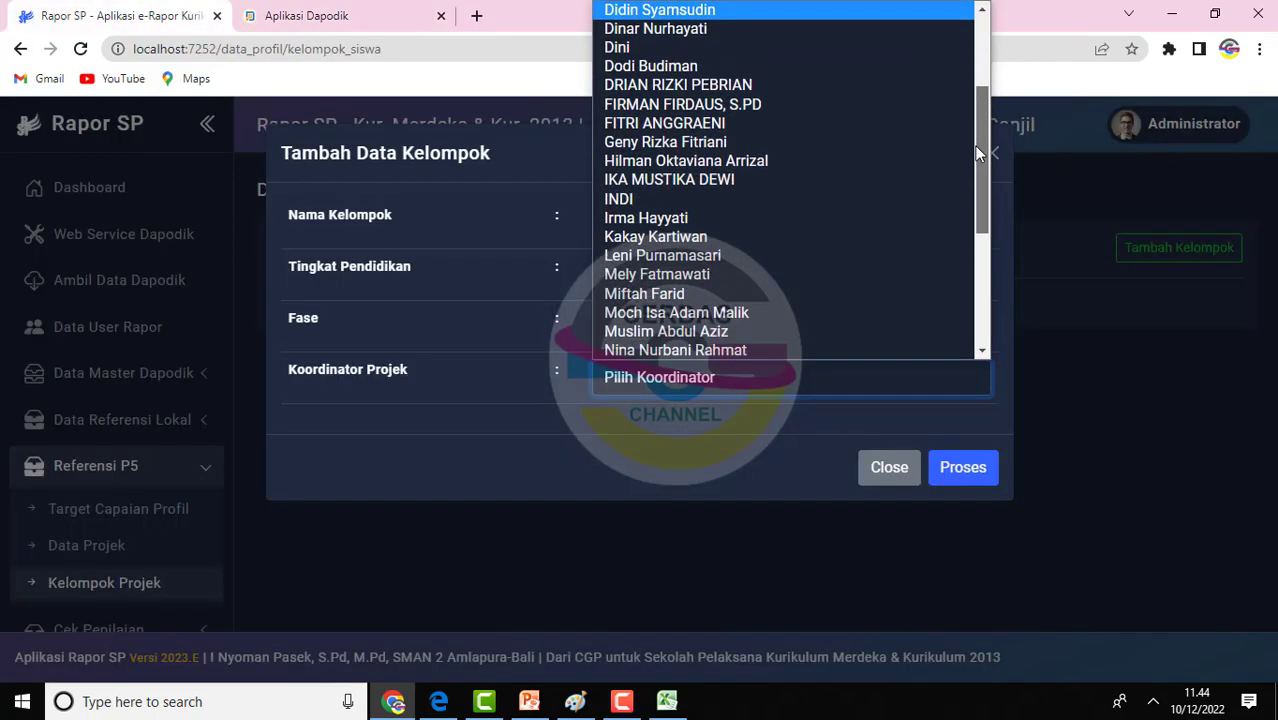
pyautogui.click(745, 163)
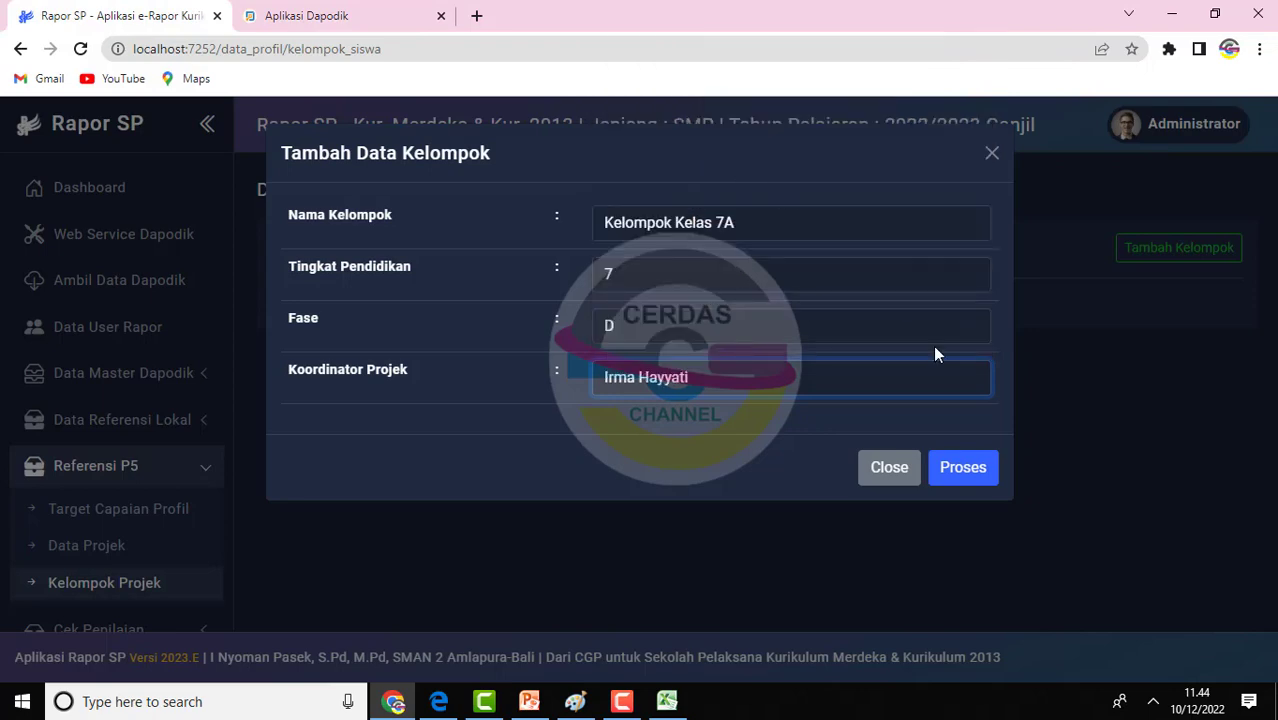
pyautogui.click(949, 466)
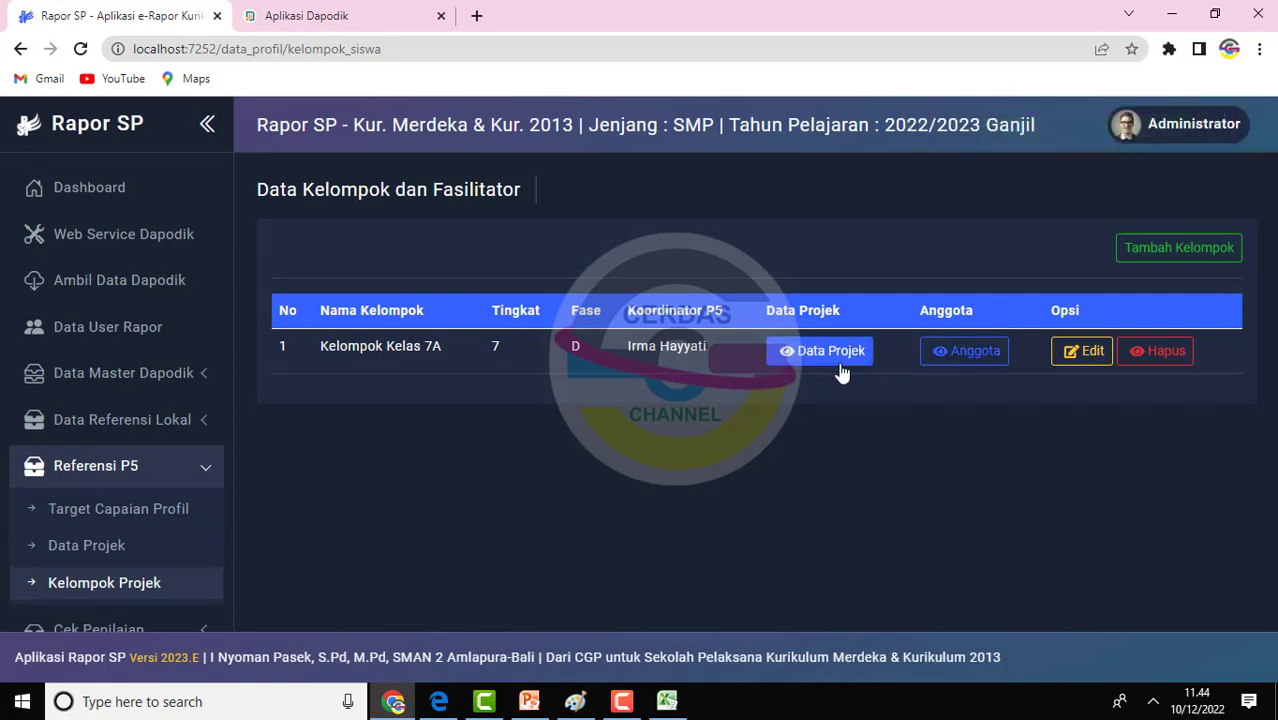
# Add all students of regular class 7A as members of the group Kelompok Kelas 7A
pyautogui.click(937, 357)
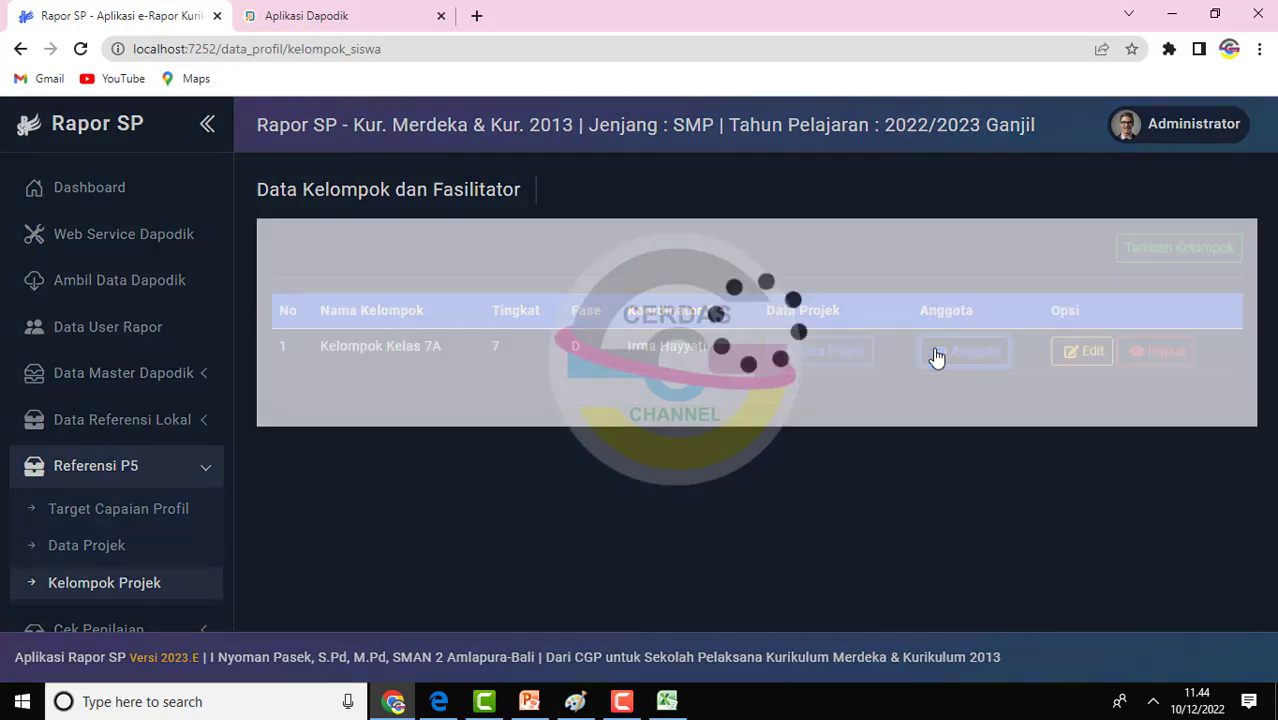
pyautogui.click(943, 213)
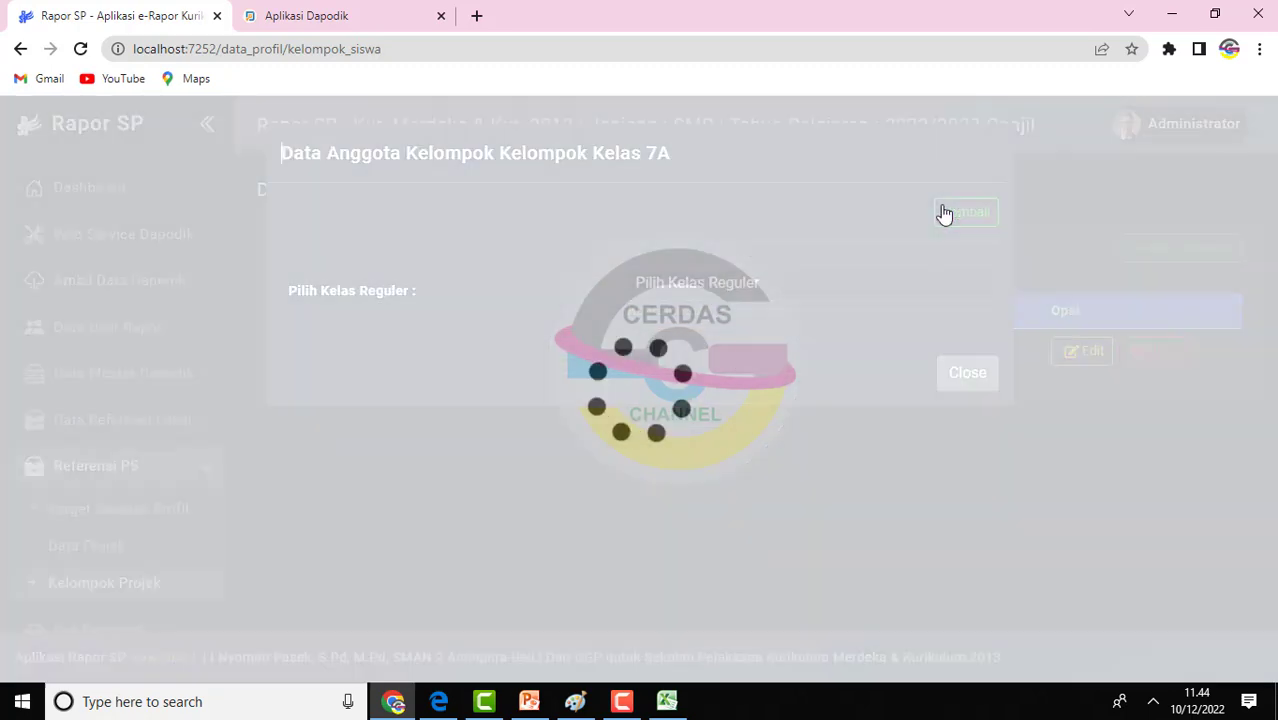
pyautogui.click(788, 286)
pyautogui.click(726, 333)
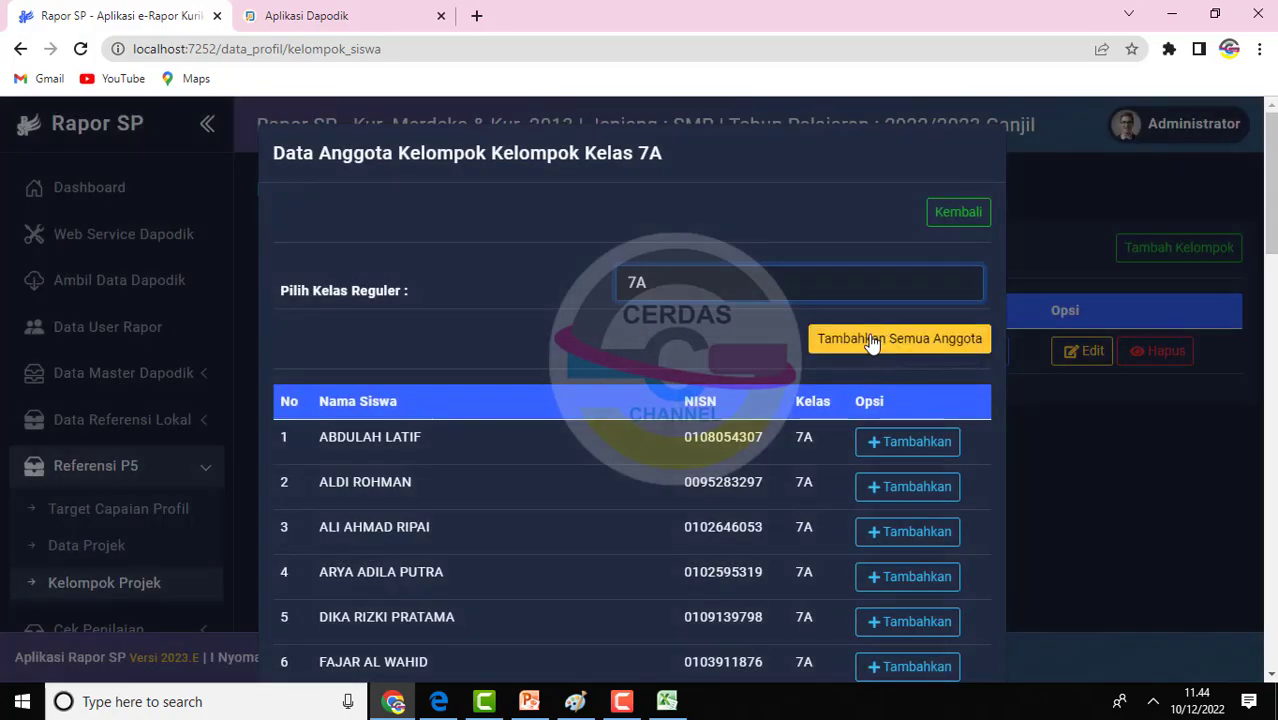
pyautogui.click(872, 340)
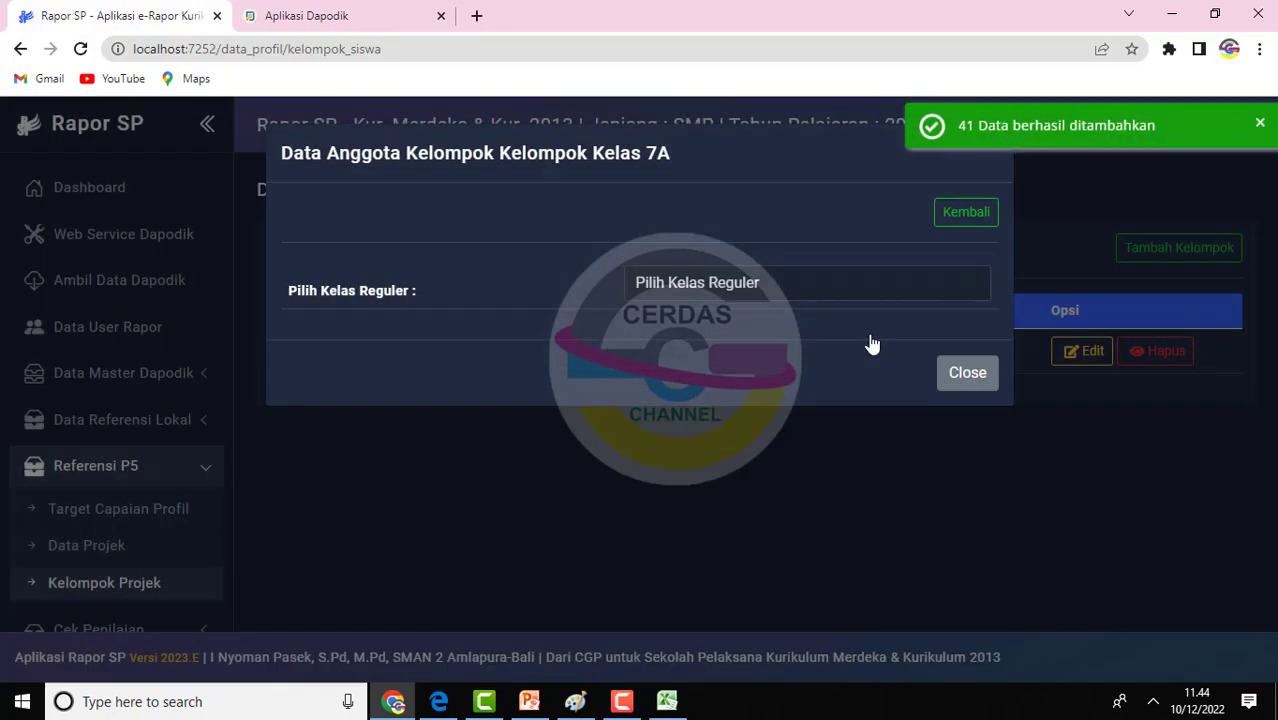
pyautogui.click(955, 375)
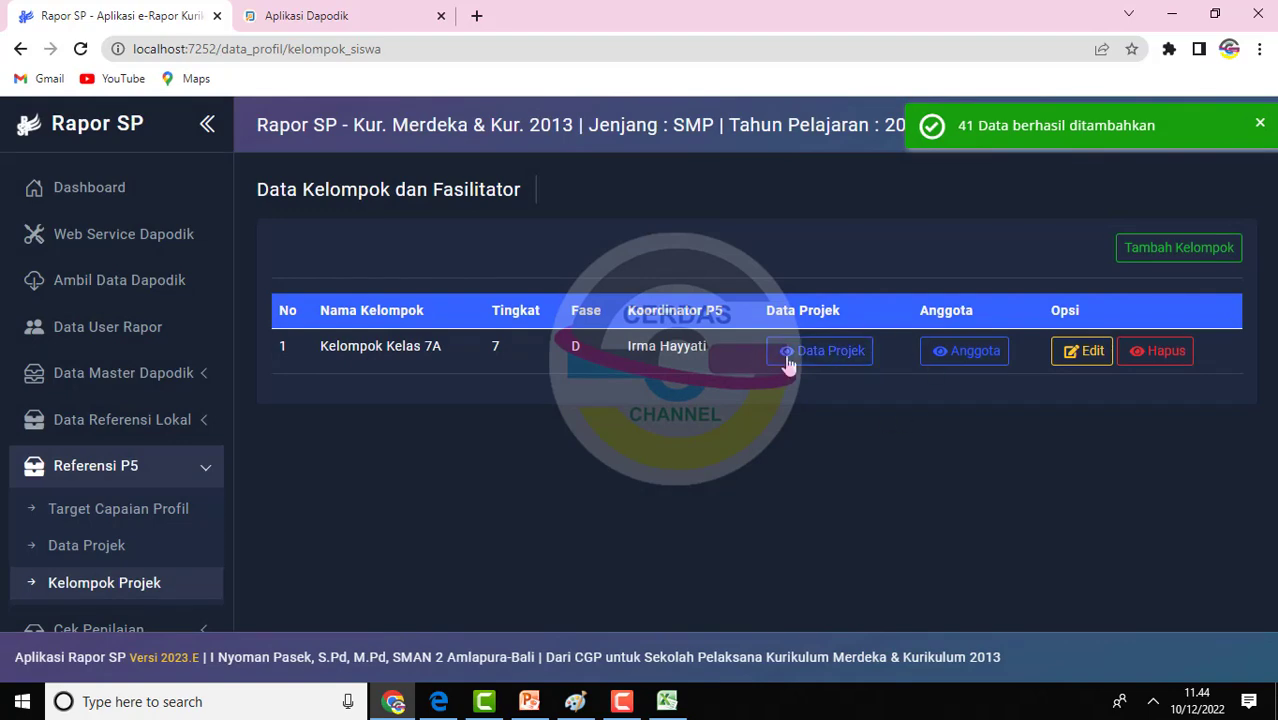
# Add the Kearifan Lokal project Mengenal Permainan Daerah to the project data of Kelompok Kelas 7A
pyautogui.click(820, 350)
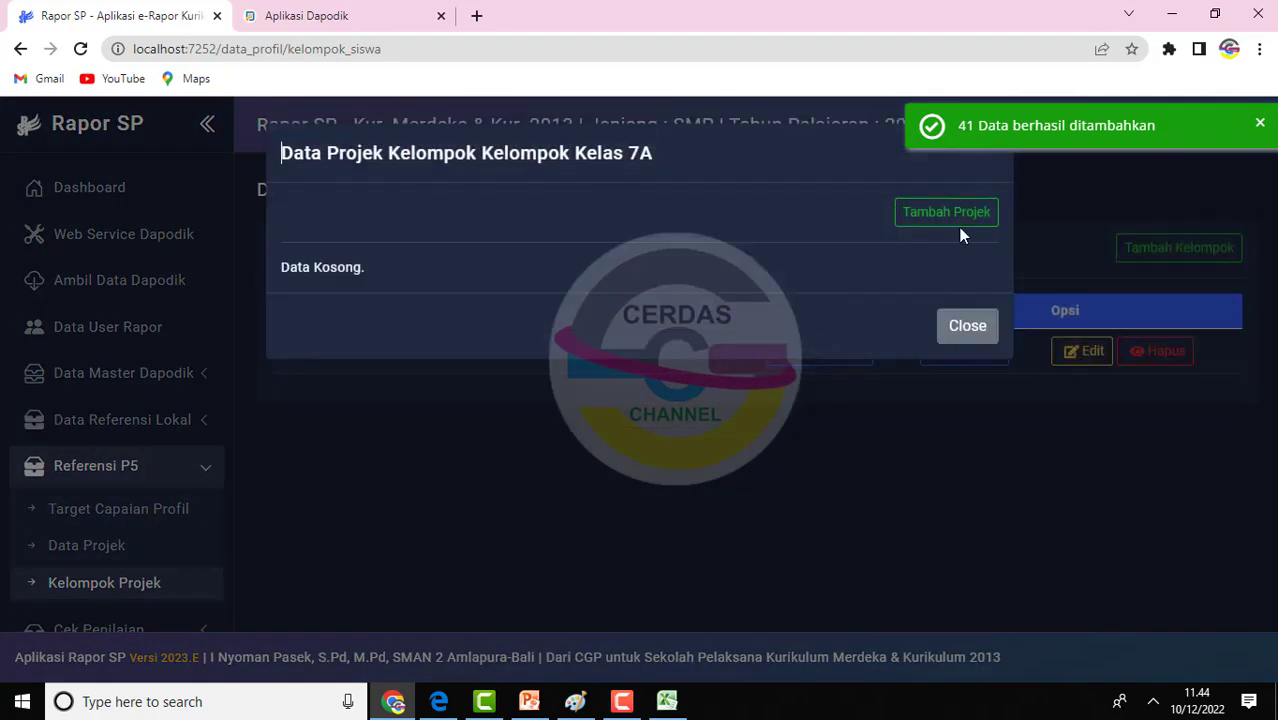
pyautogui.click(948, 213)
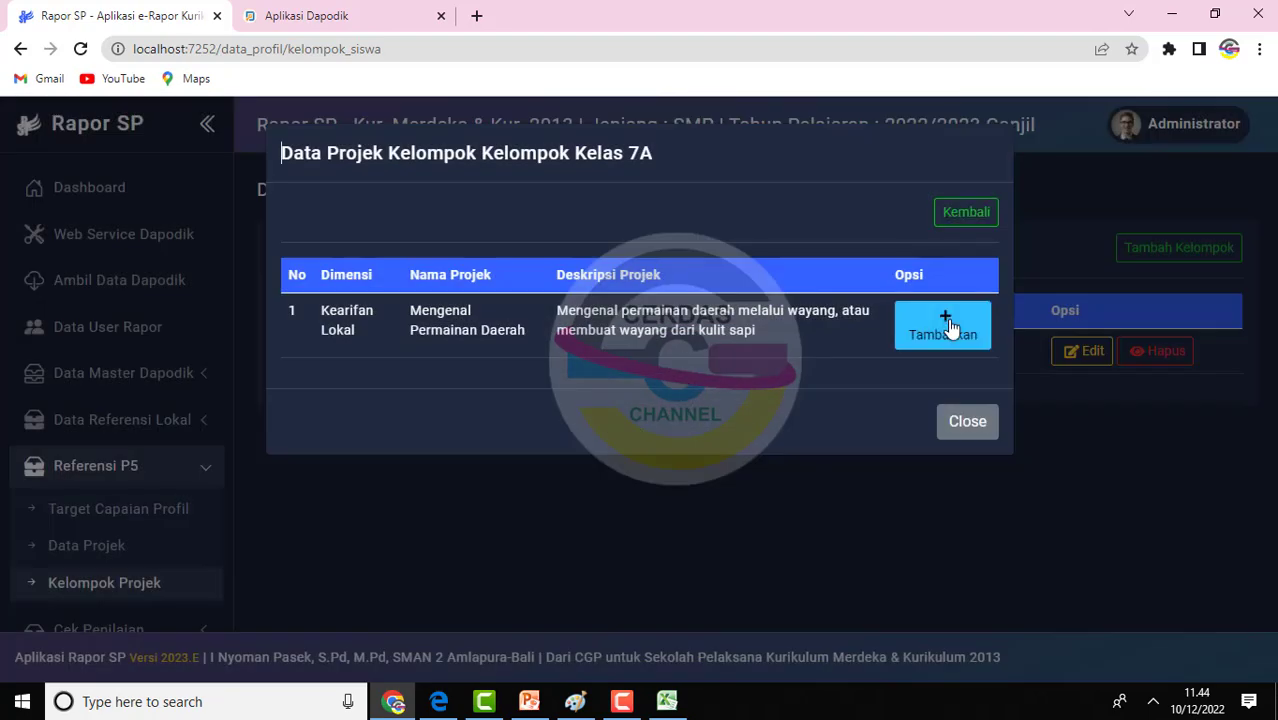
pyautogui.click(950, 328)
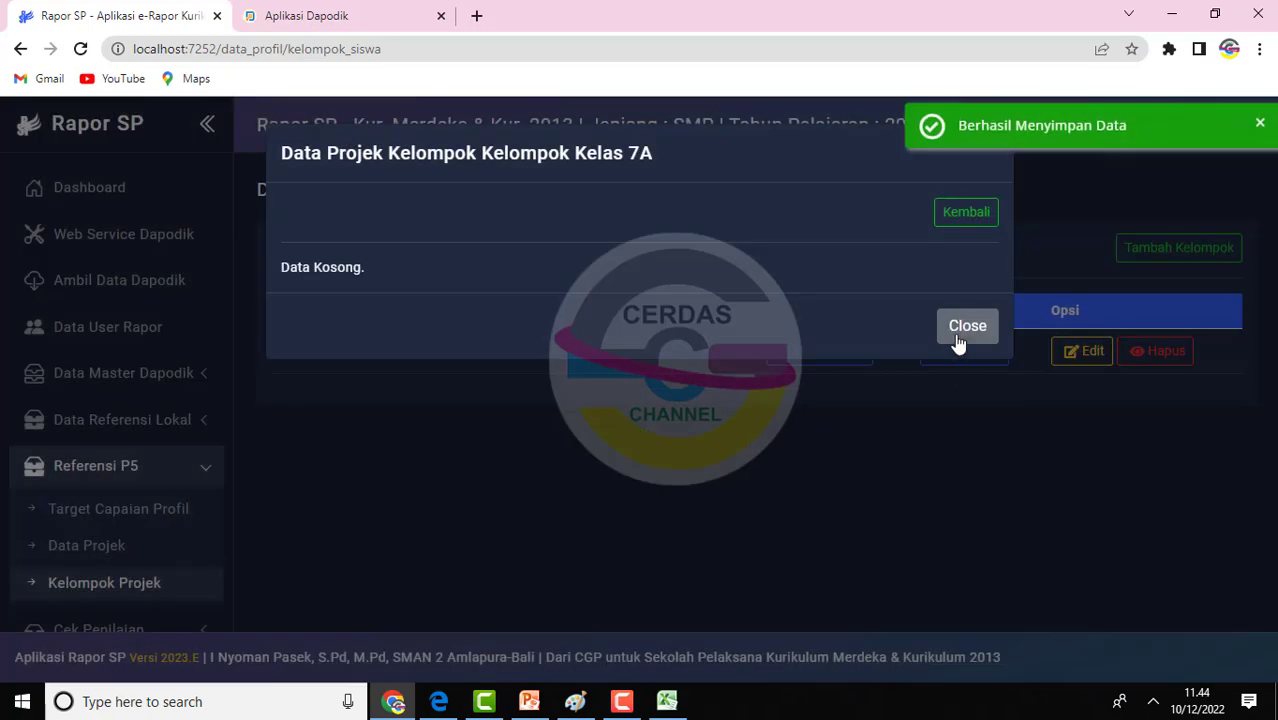
pyautogui.click(967, 327)
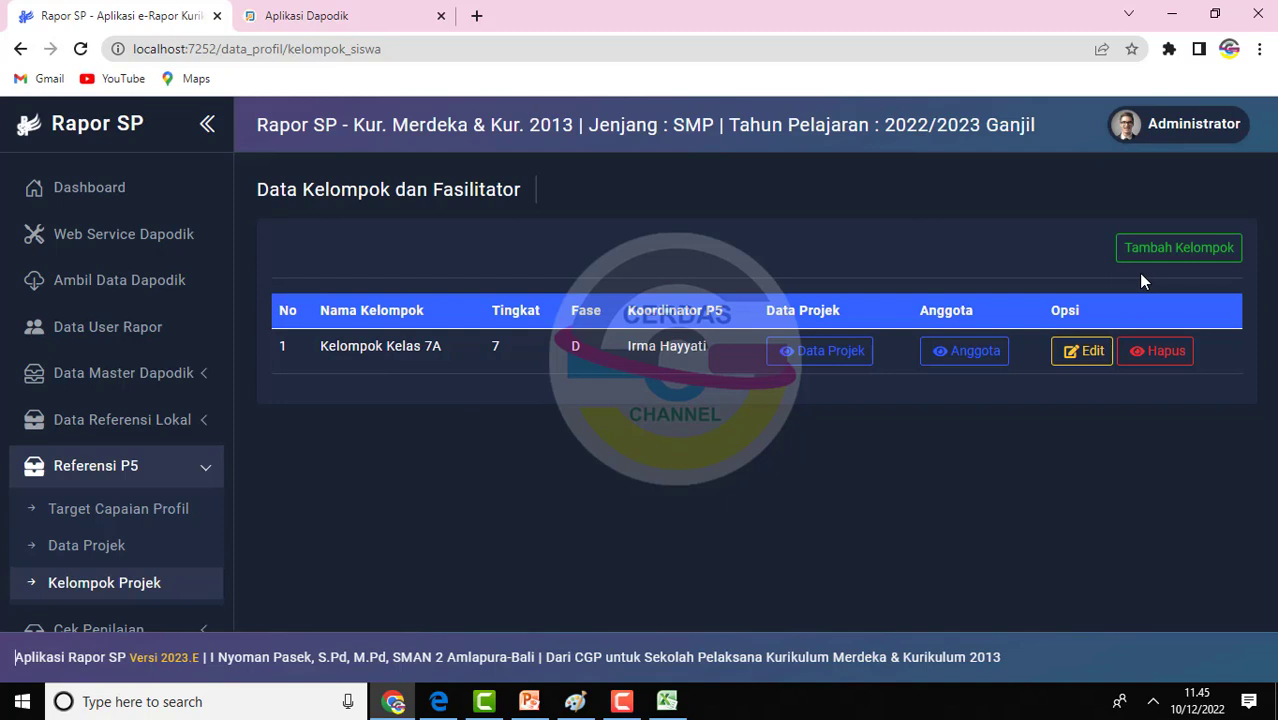
# Log out of the Administrator account
pyautogui.click(1165, 124)
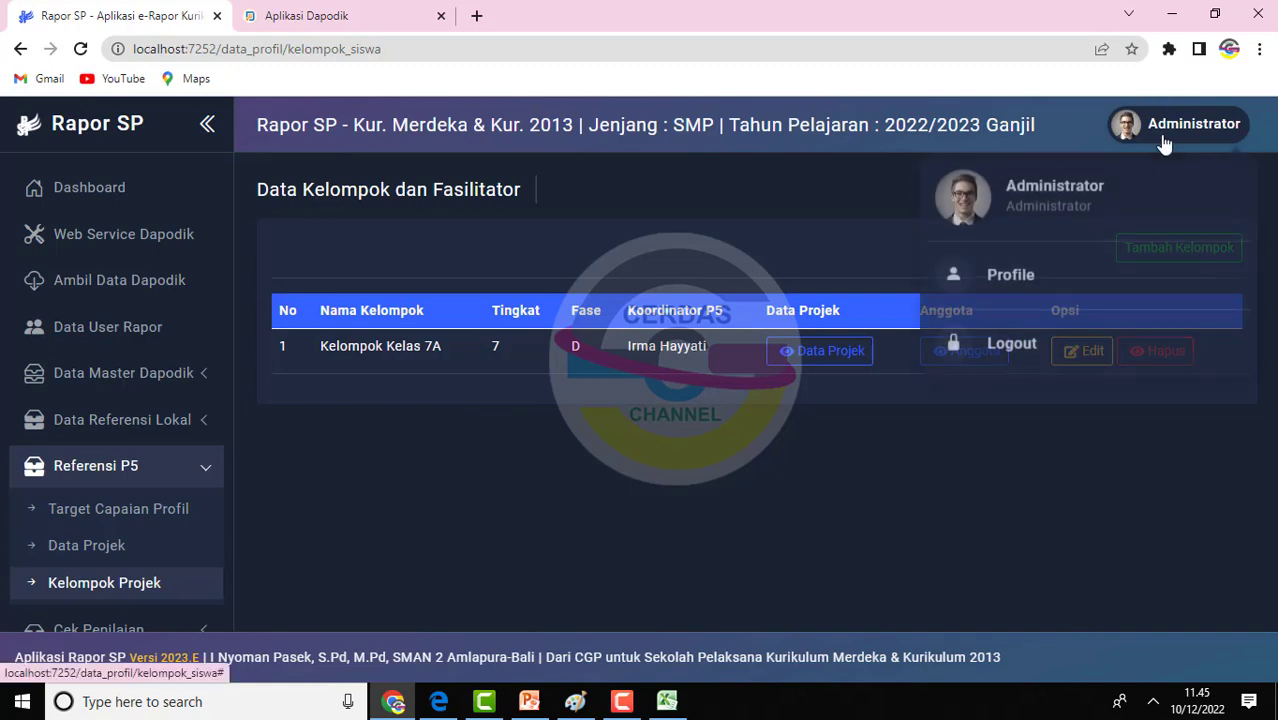
pyautogui.click(1036, 320)
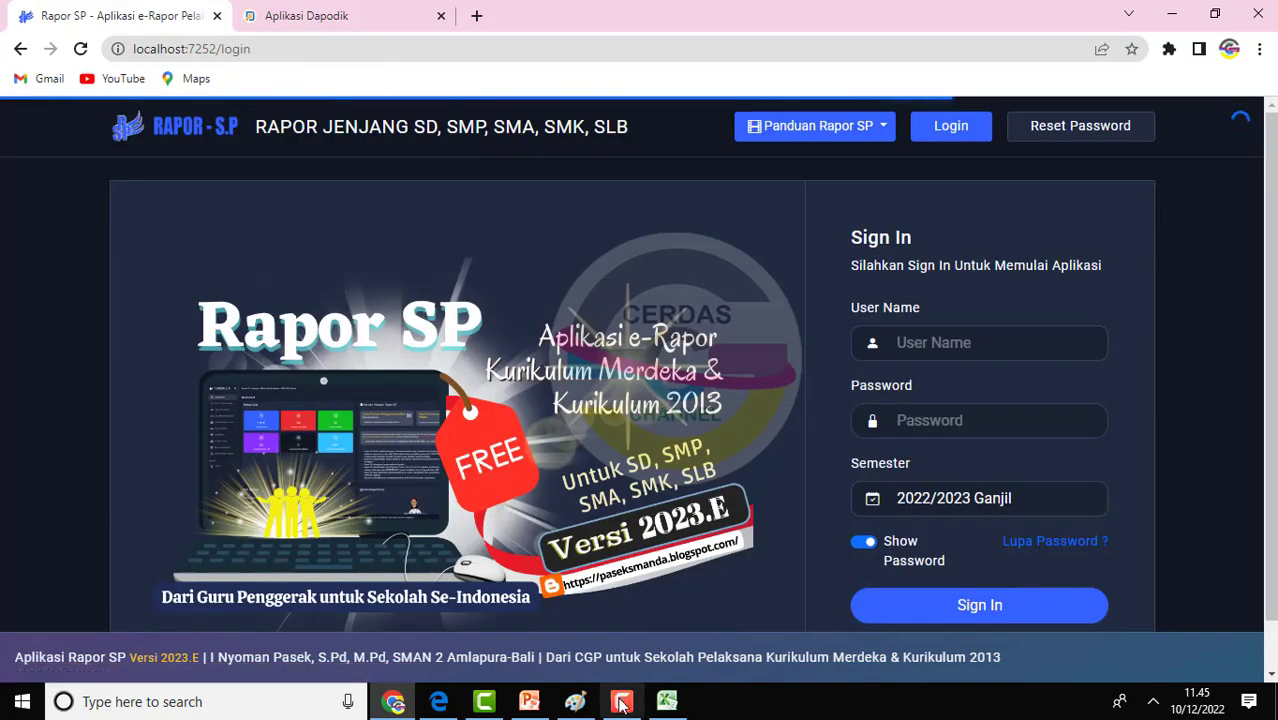